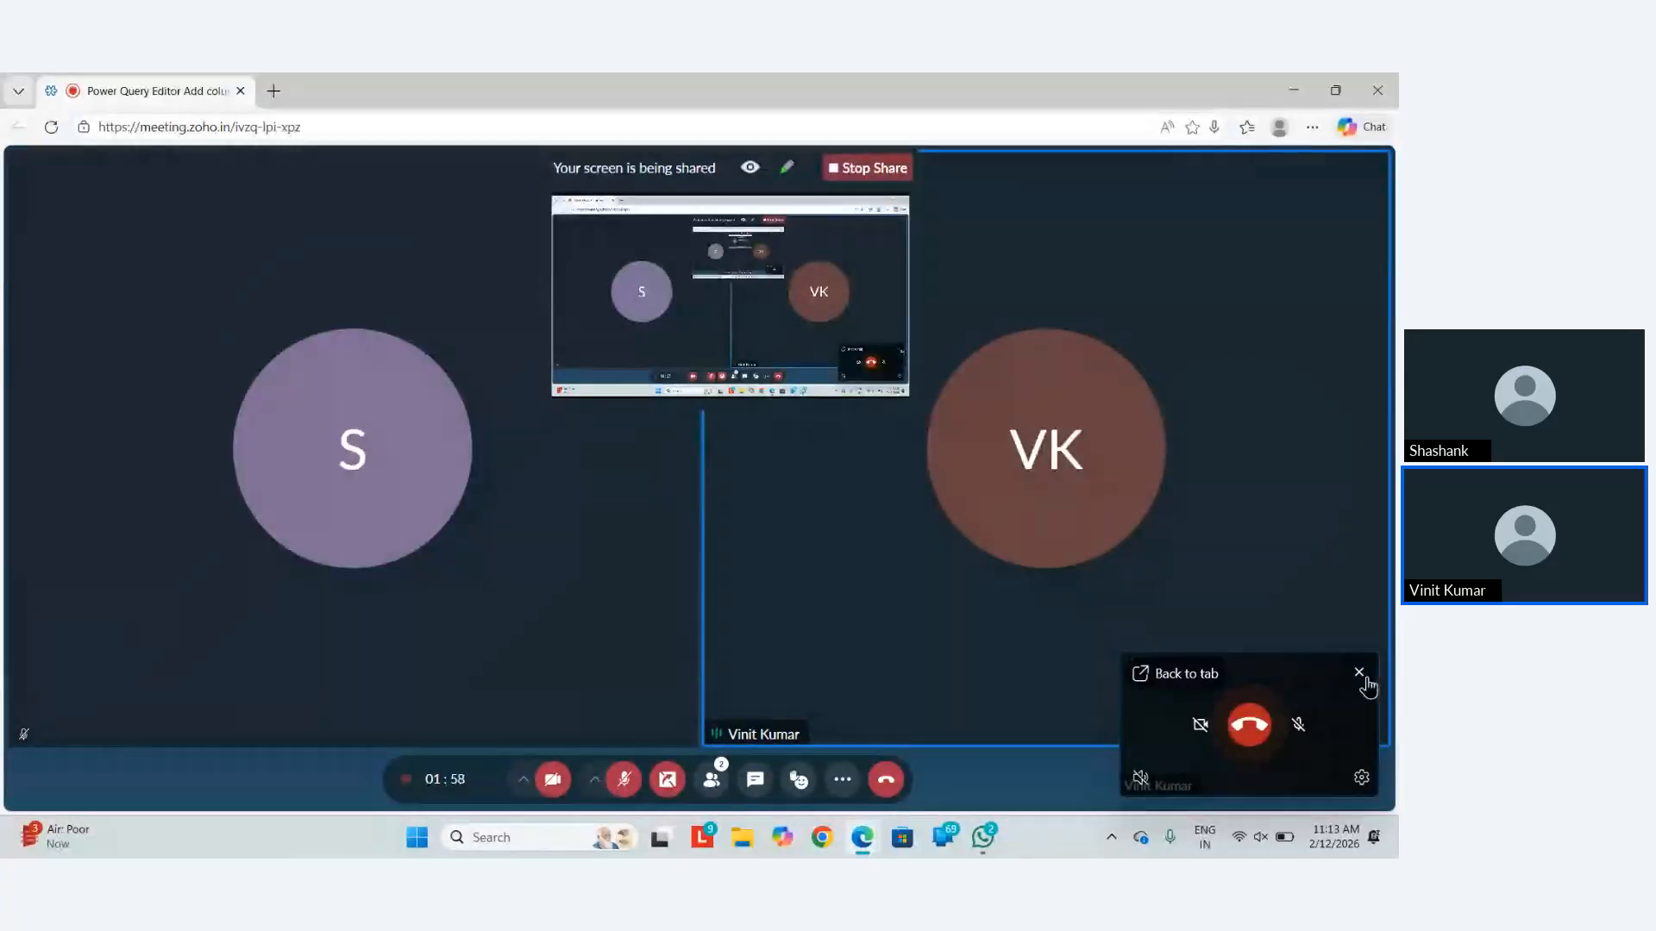
Close the floating meeting controls and launch Power BI through a Windows search for "power bi".
left_click(1368, 683)
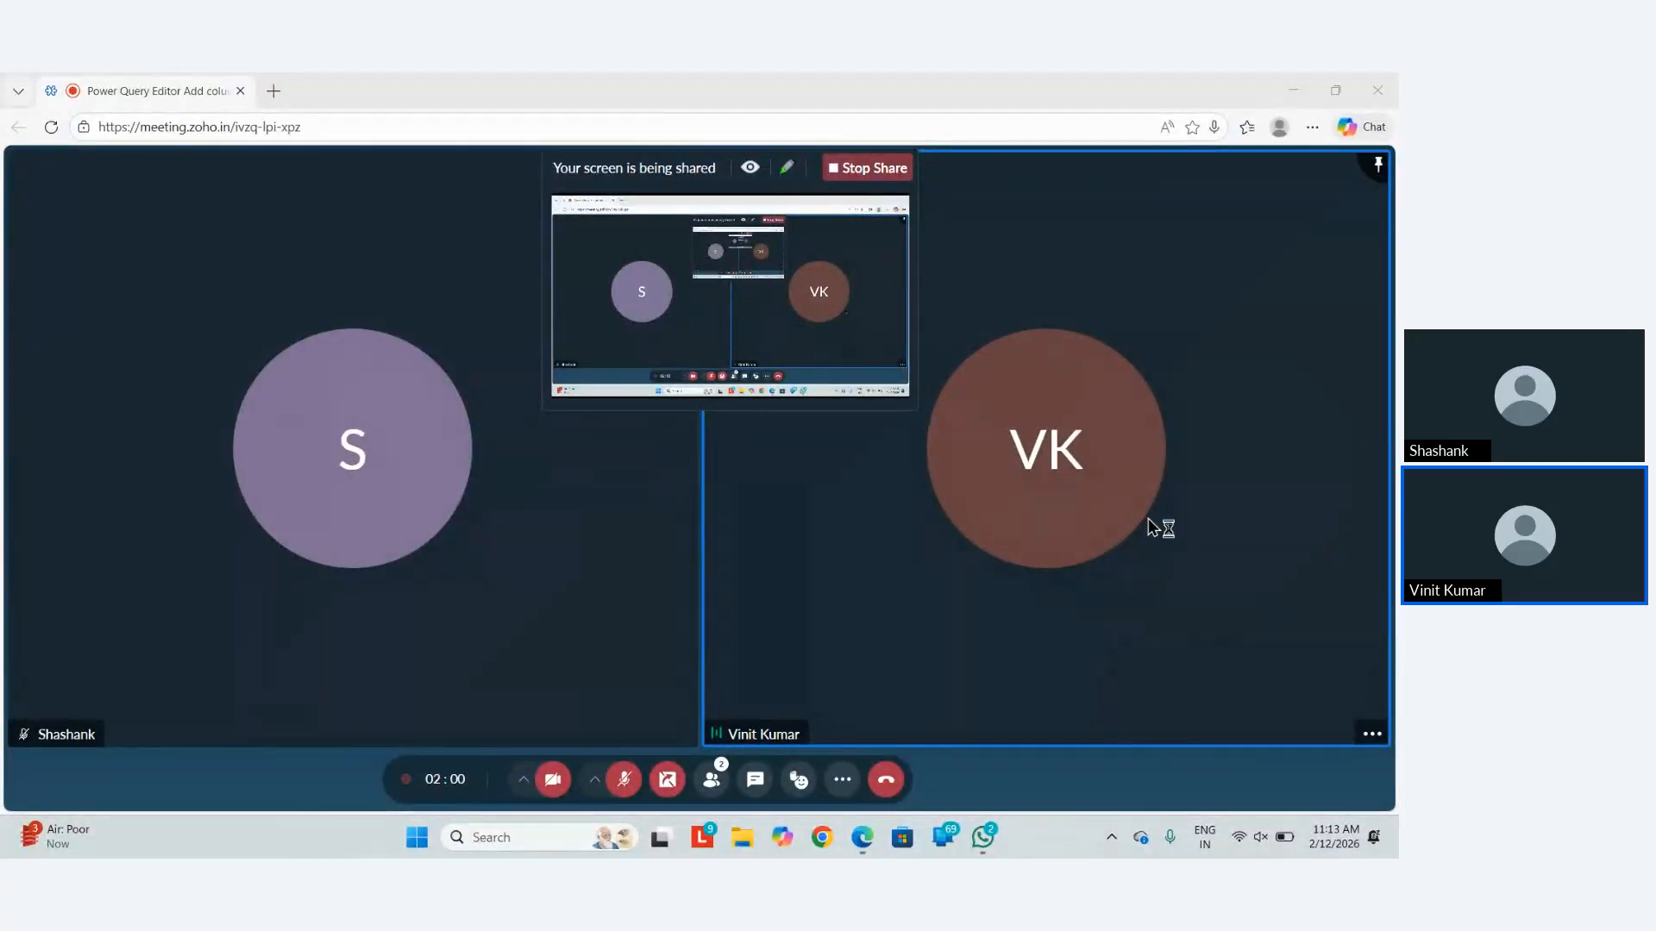
key("super")
type("p")
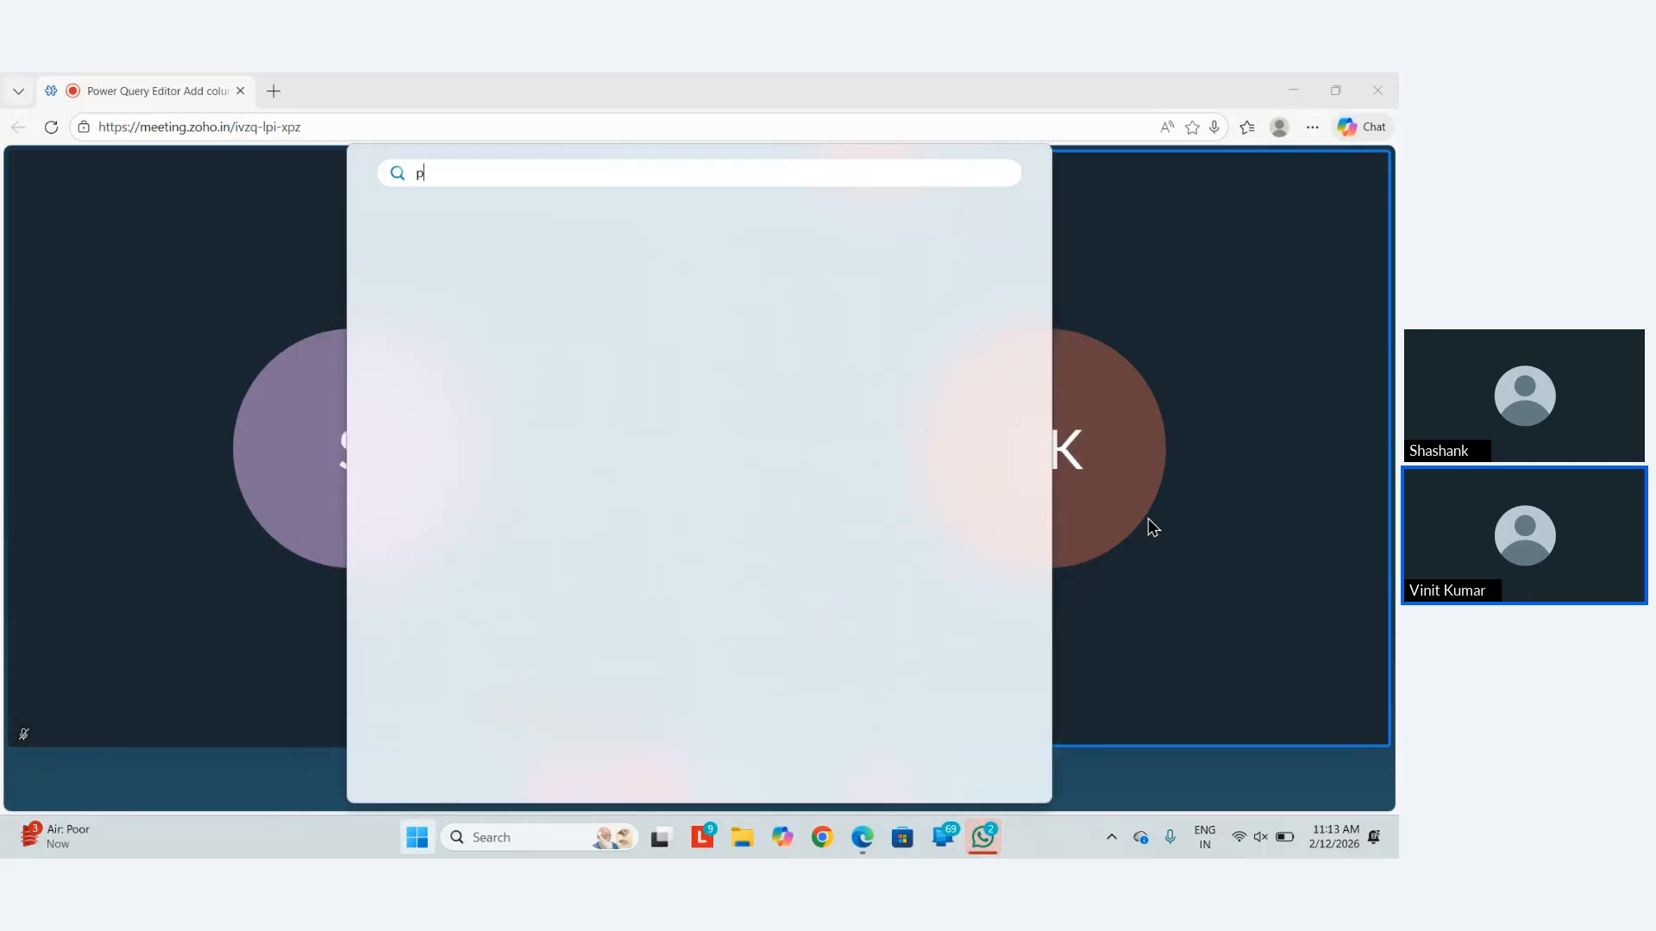
type("ower bi")
key("Return")
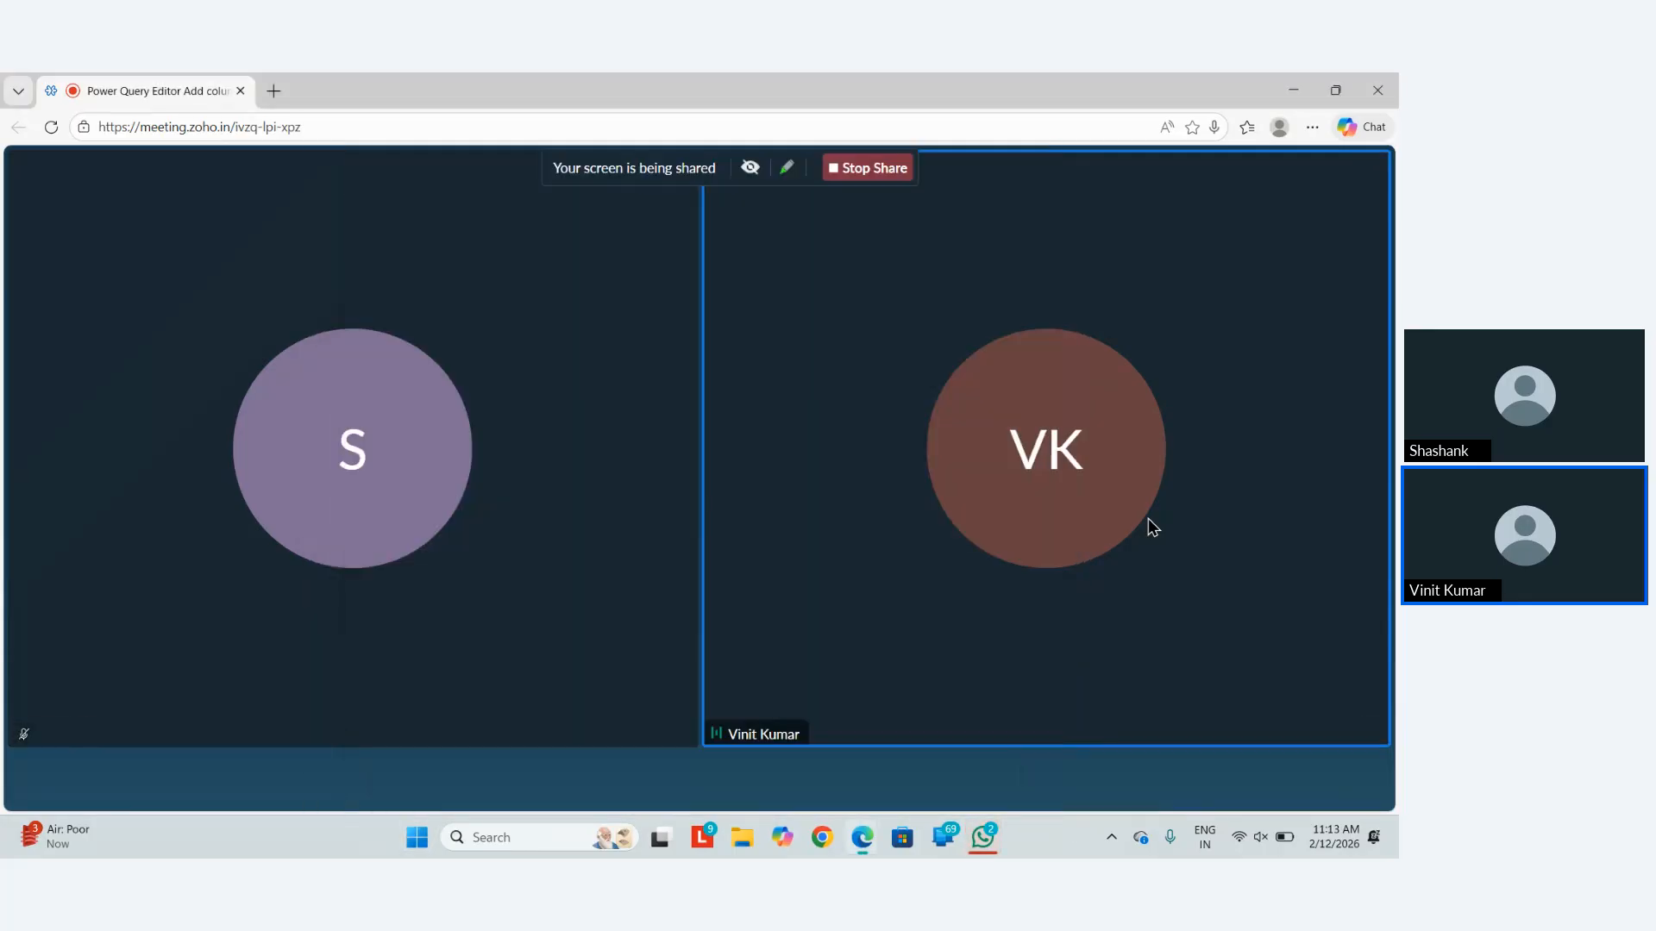
Open the recent file "DA - 107 Home And View tab" from File Explorer in Power BI and bring up its Power Query Editor.
left_click(1293, 91)
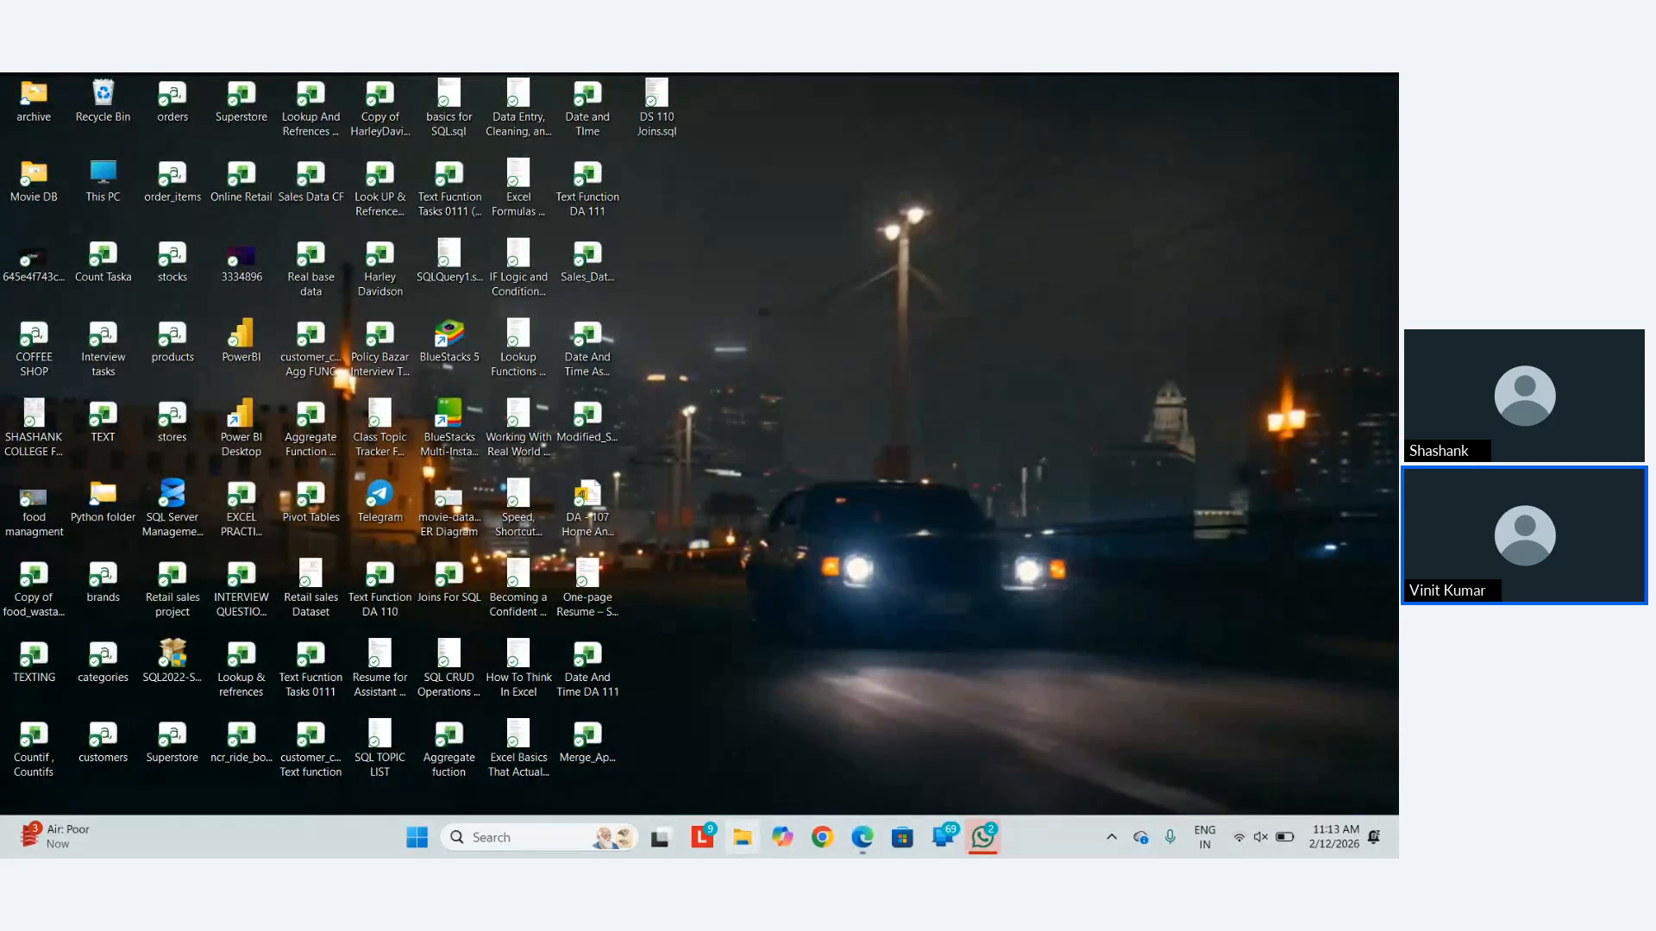
left_click(741, 837)
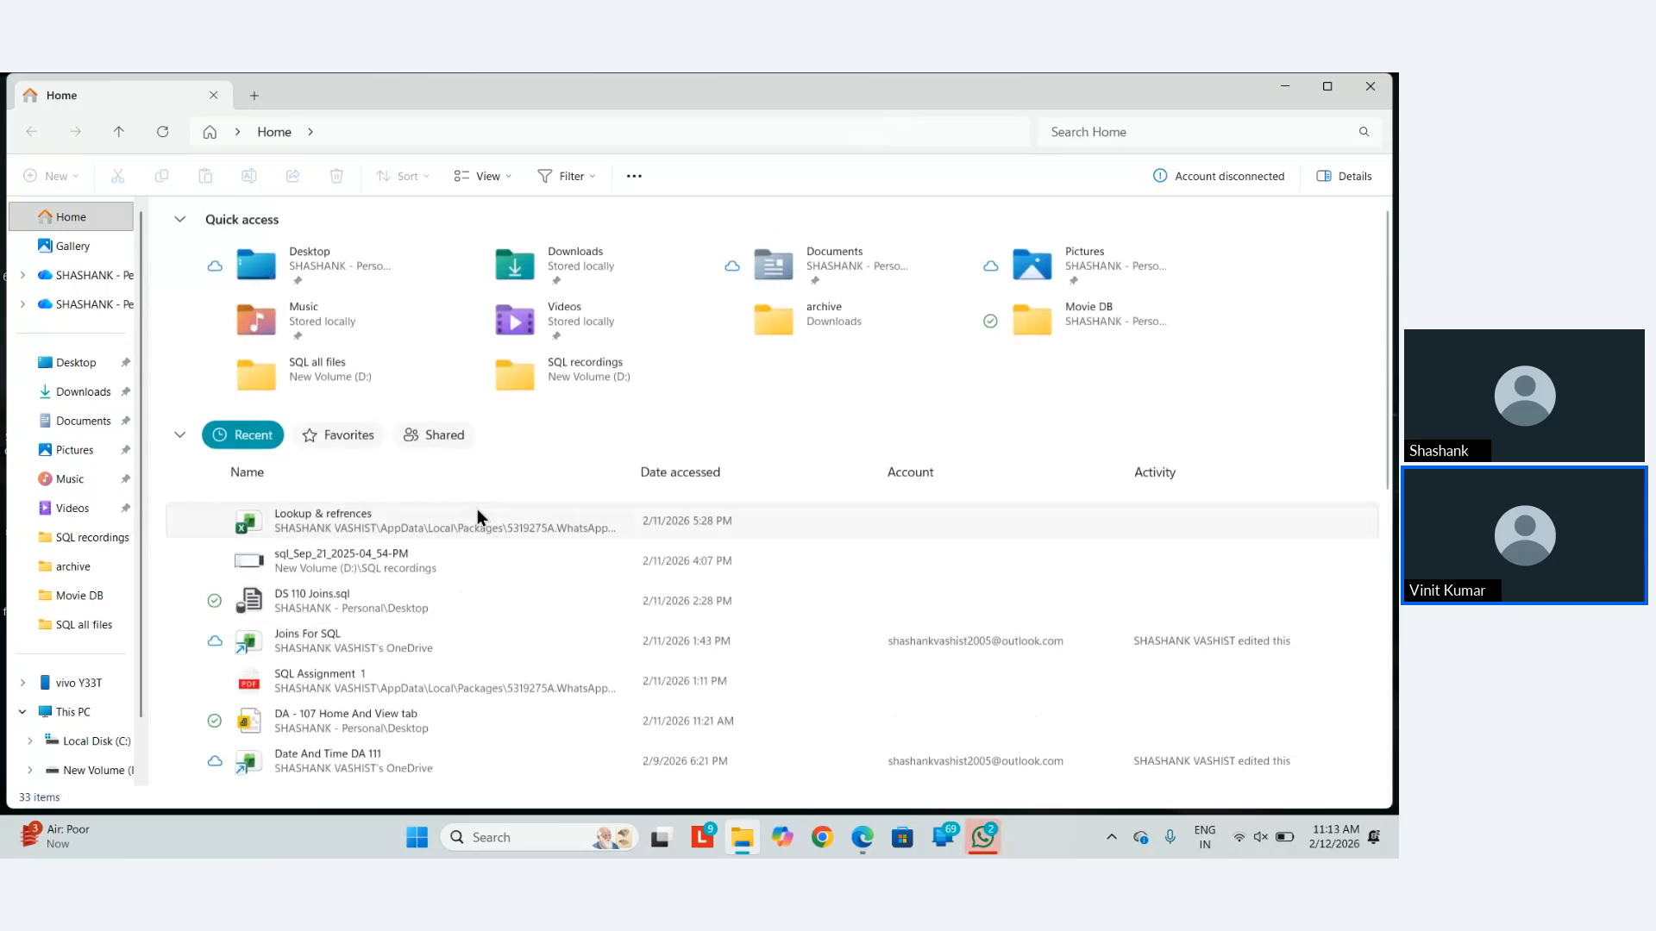
scroll(459, 601, "down", 2)
left_click(415, 615)
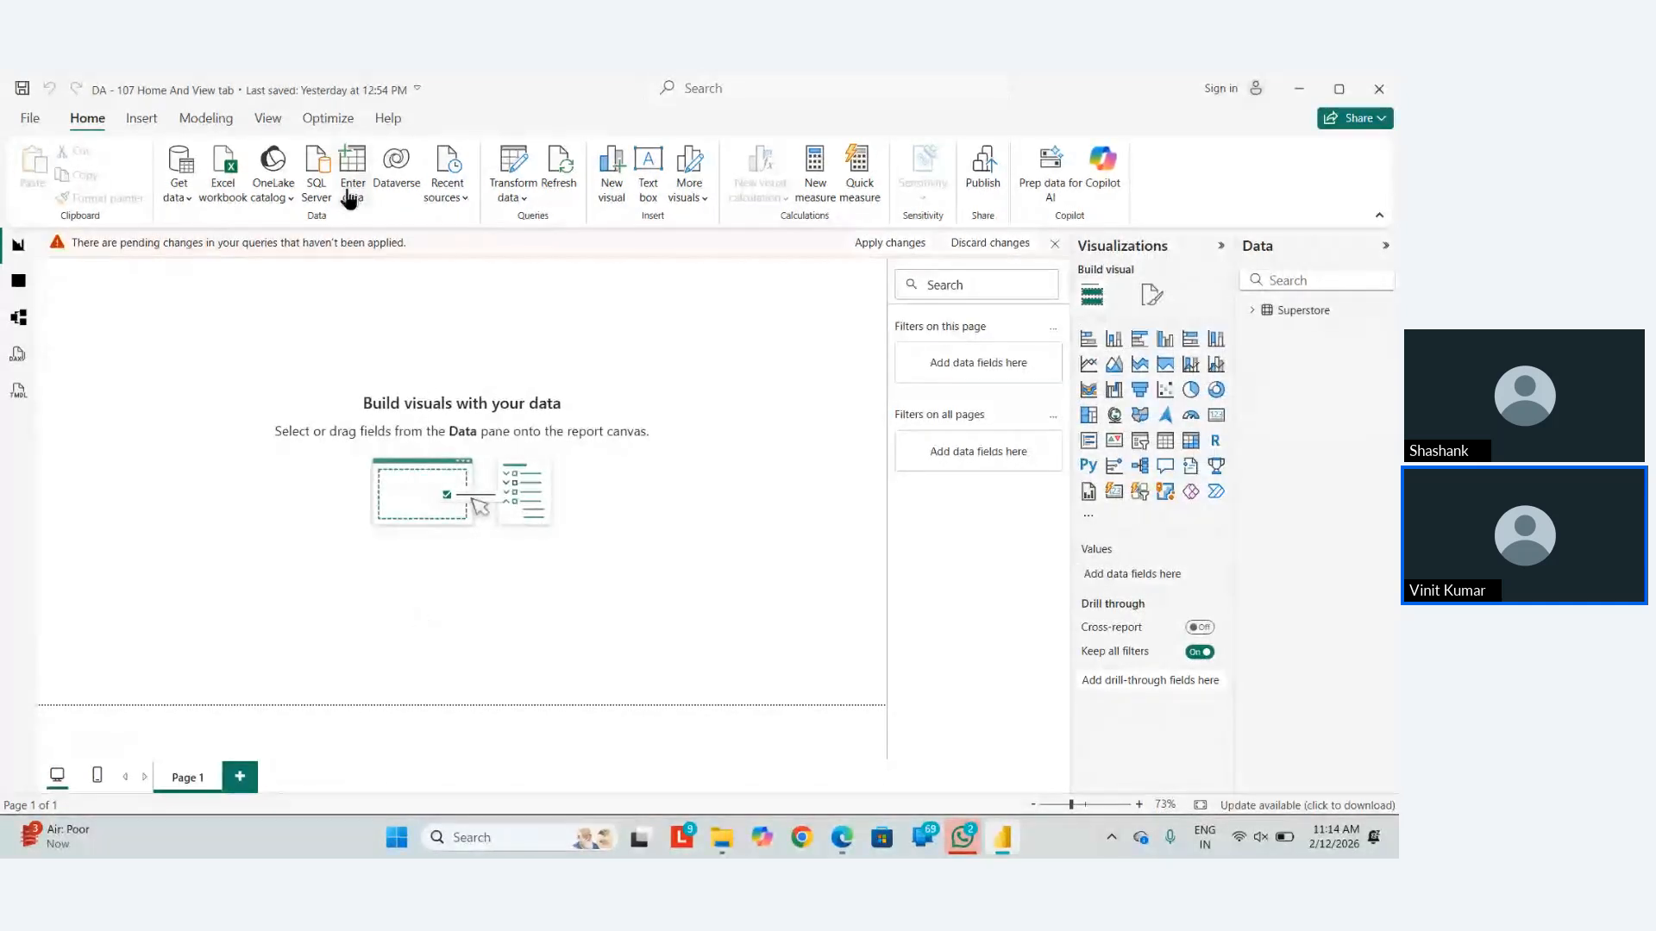
left_click(516, 162)
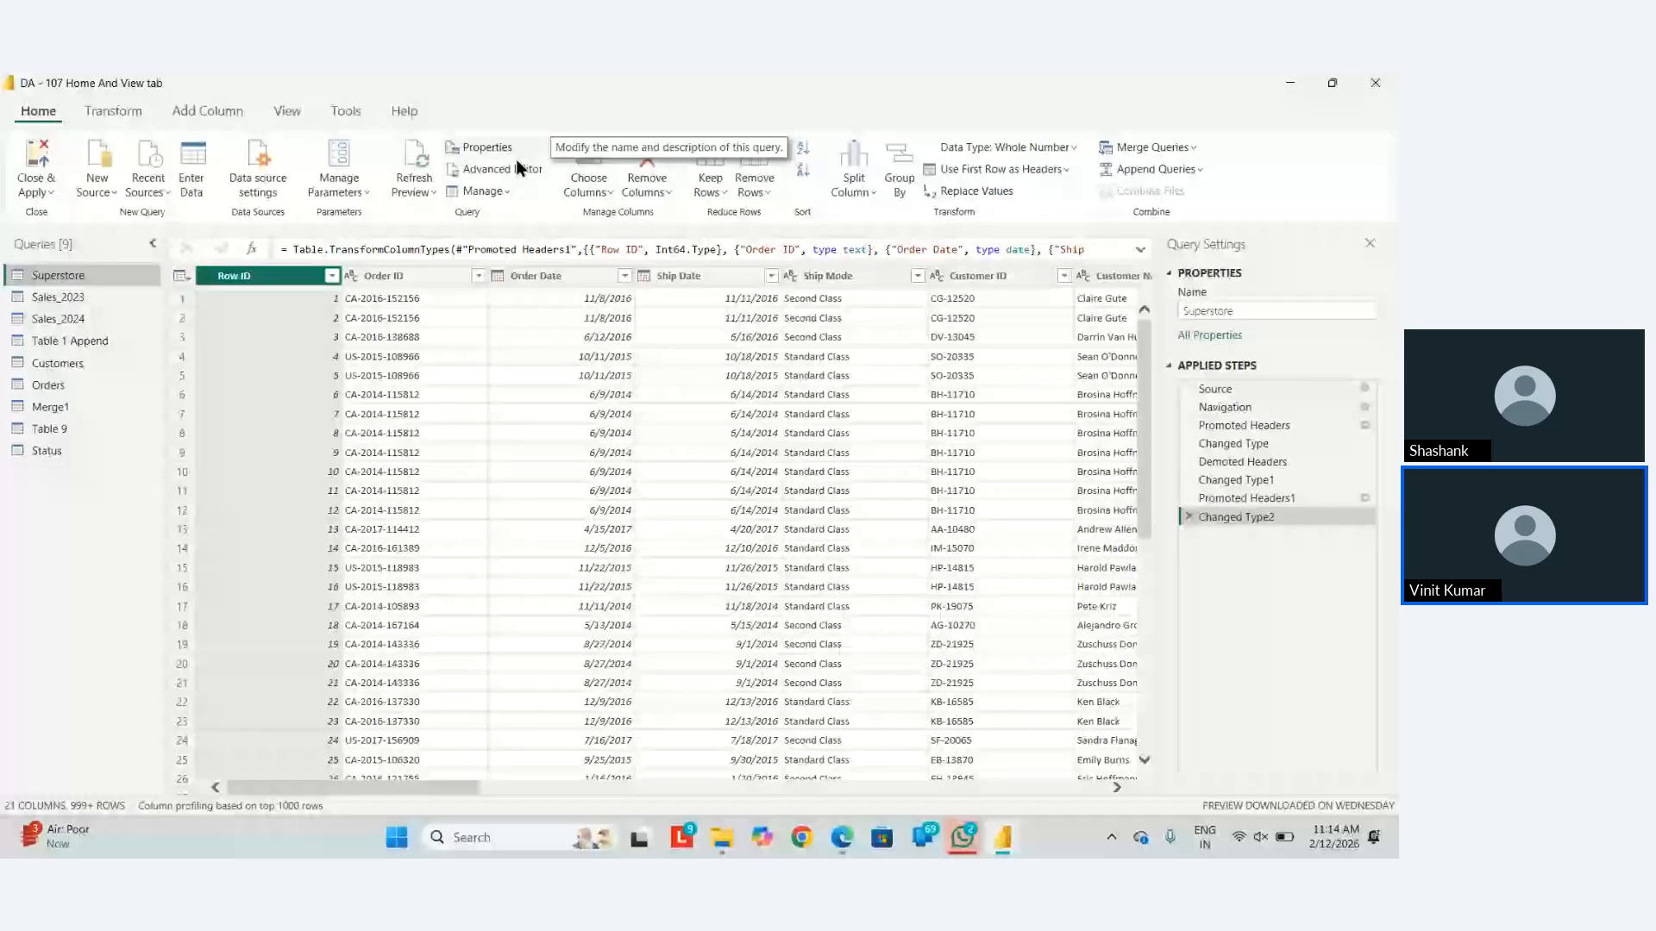
left_click(207, 112)
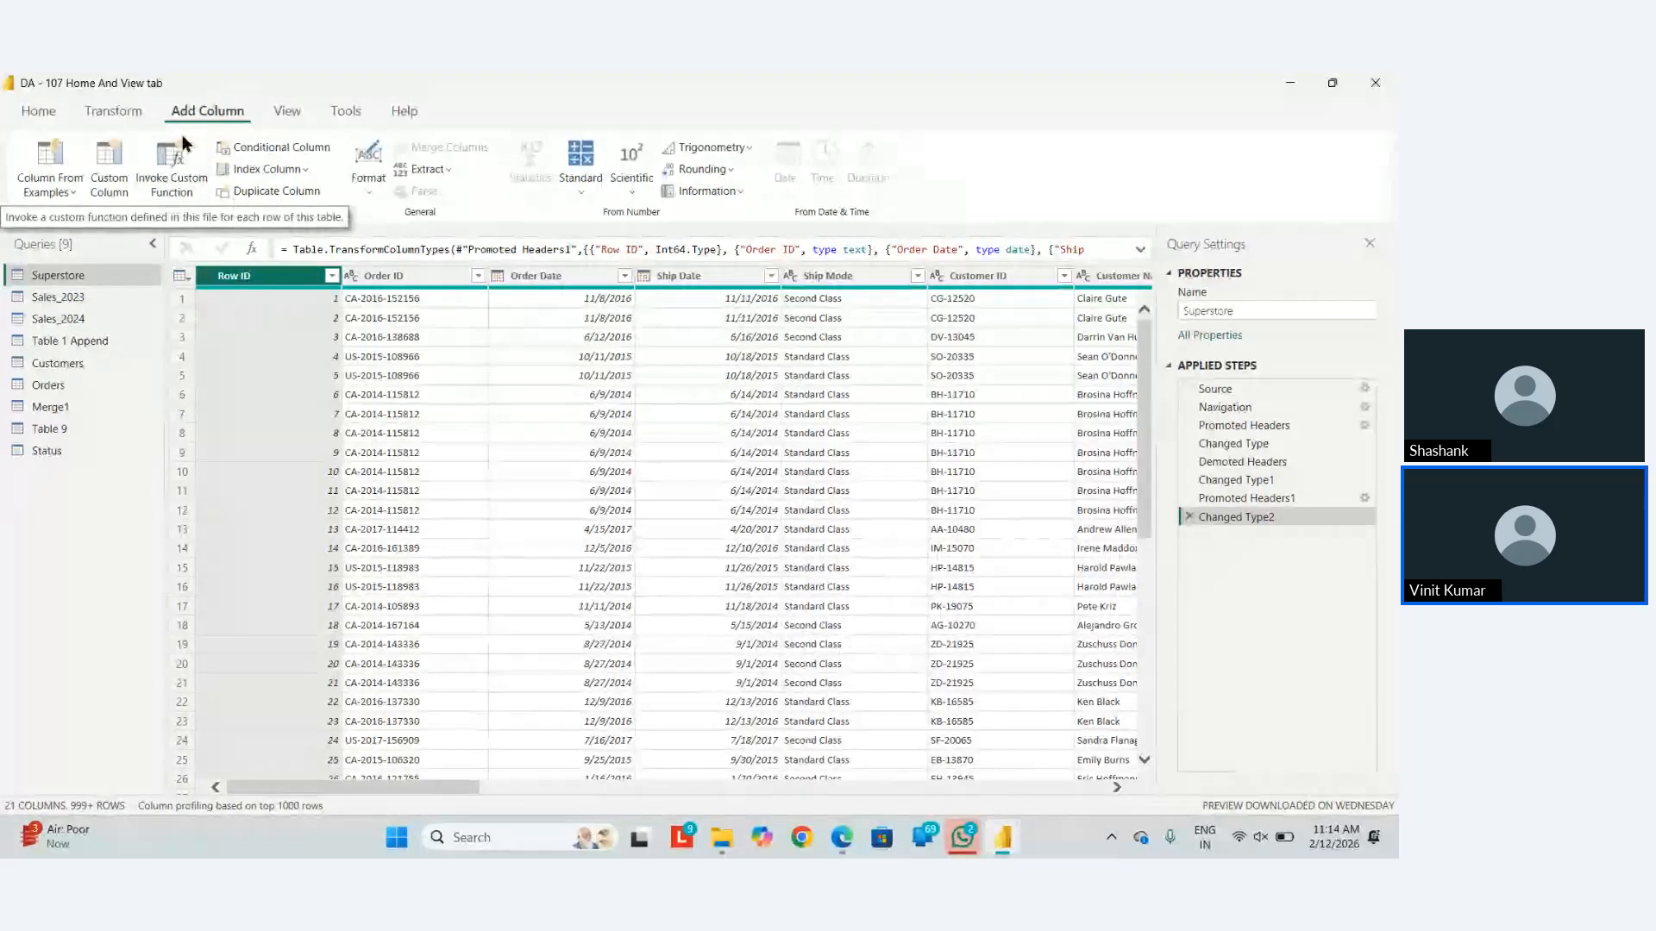
left_click(116, 112)
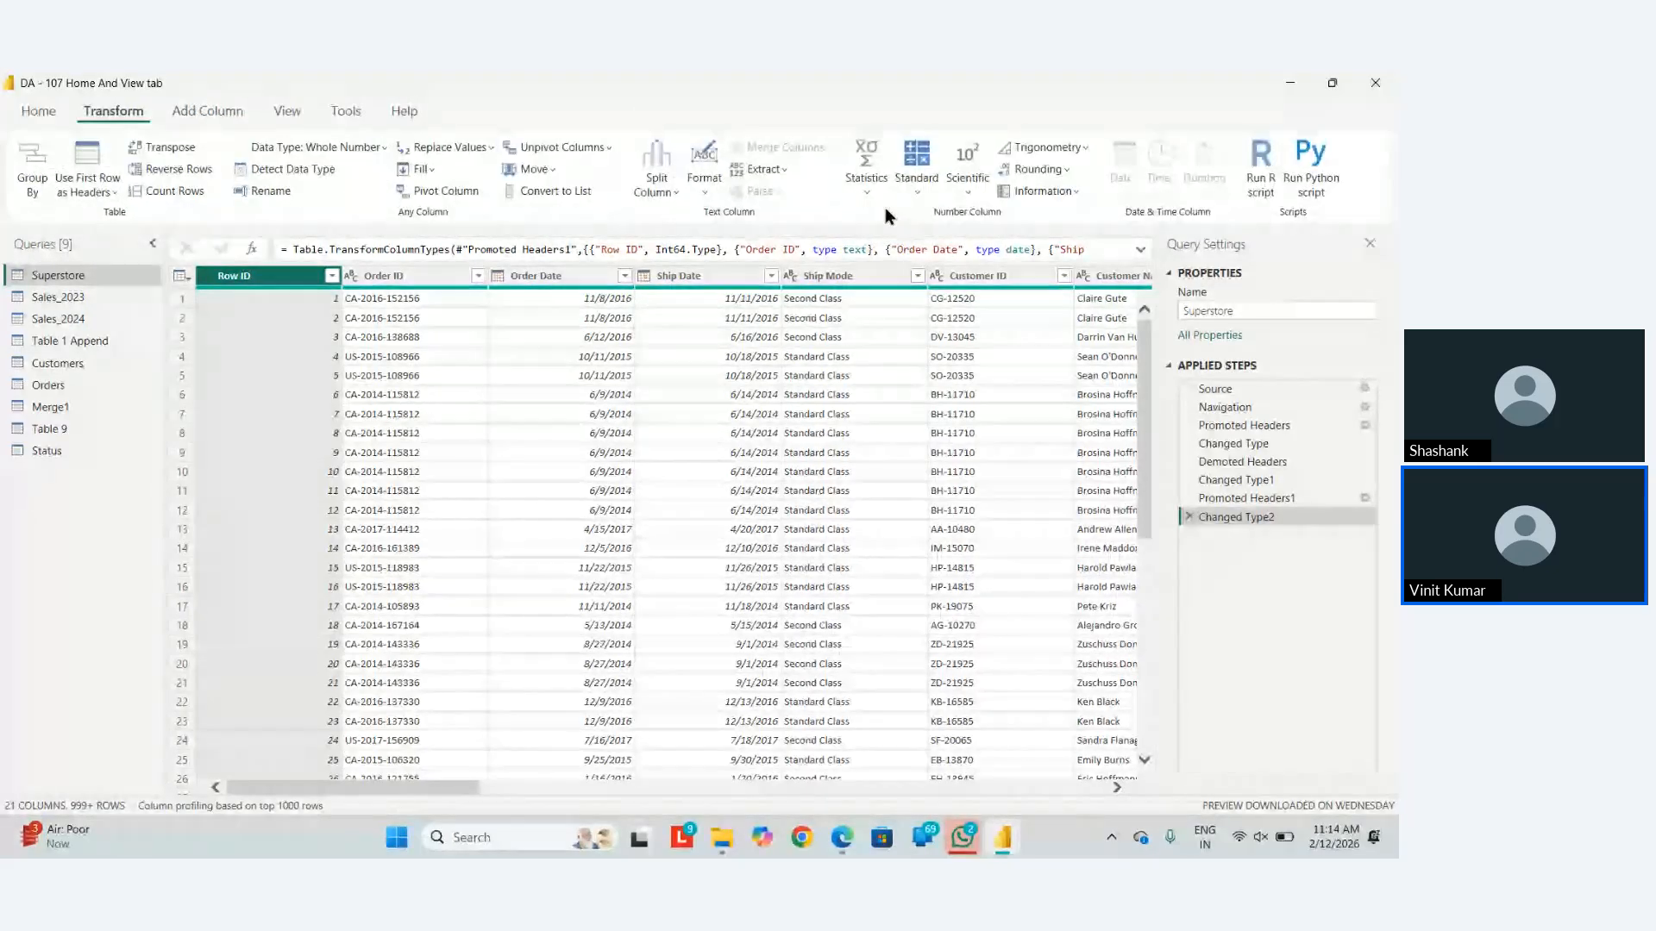
Keep a range of 10 rows starting at row 3 in the Superstore query, and delete that applied step.
left_click(41, 112)
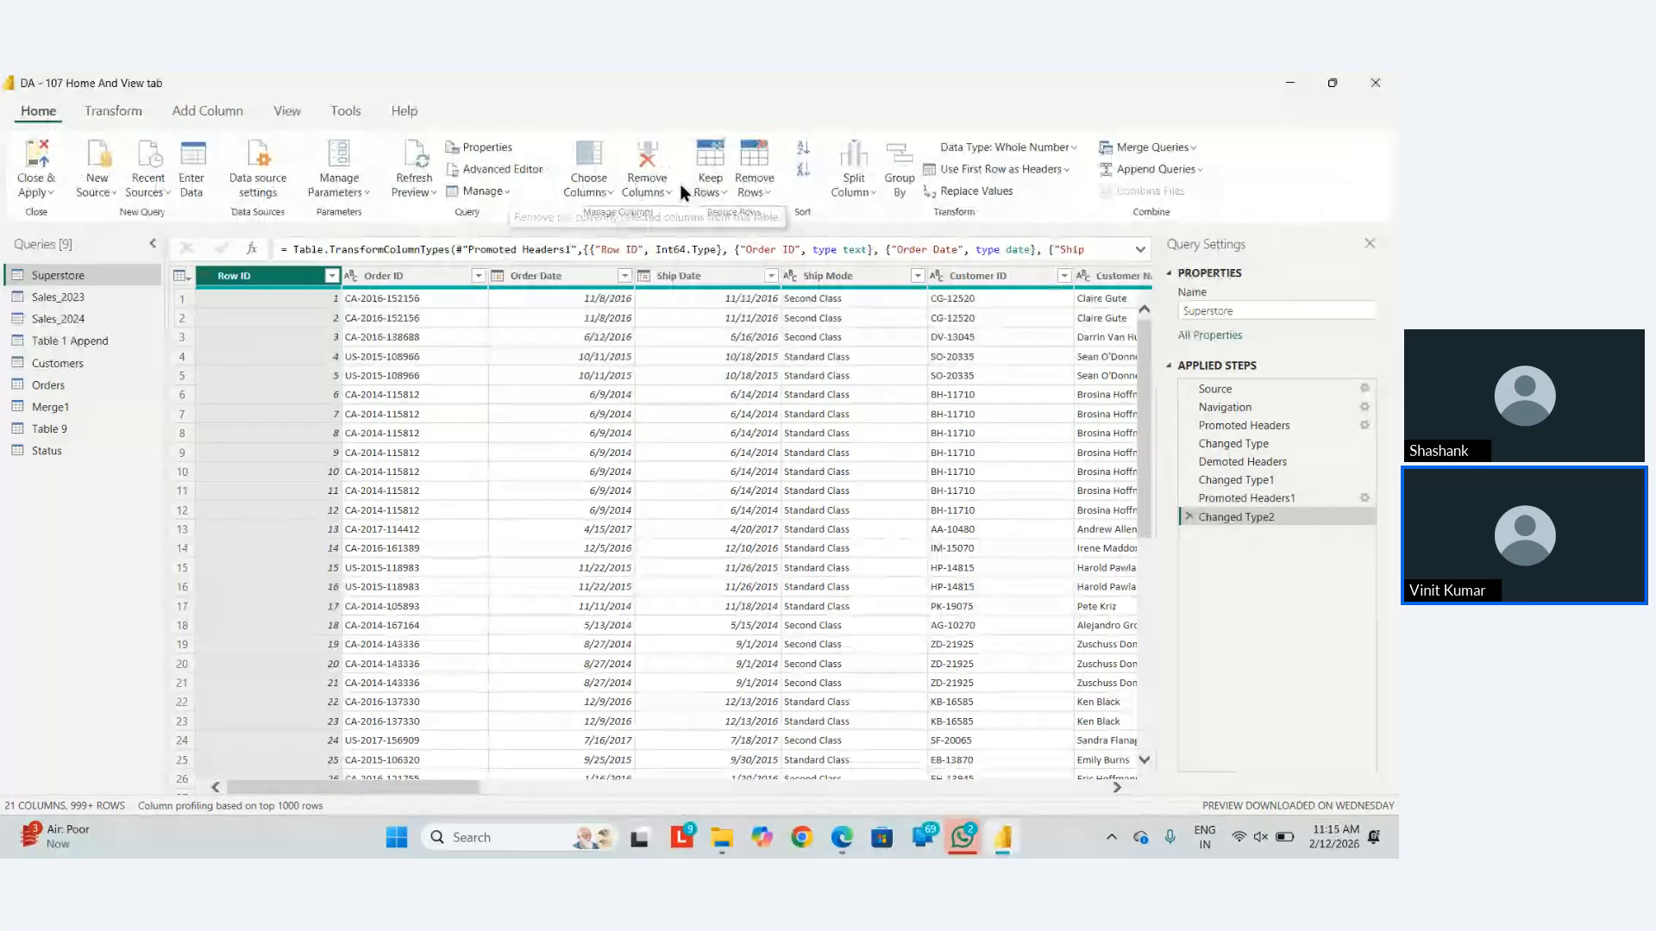
left_click(715, 188)
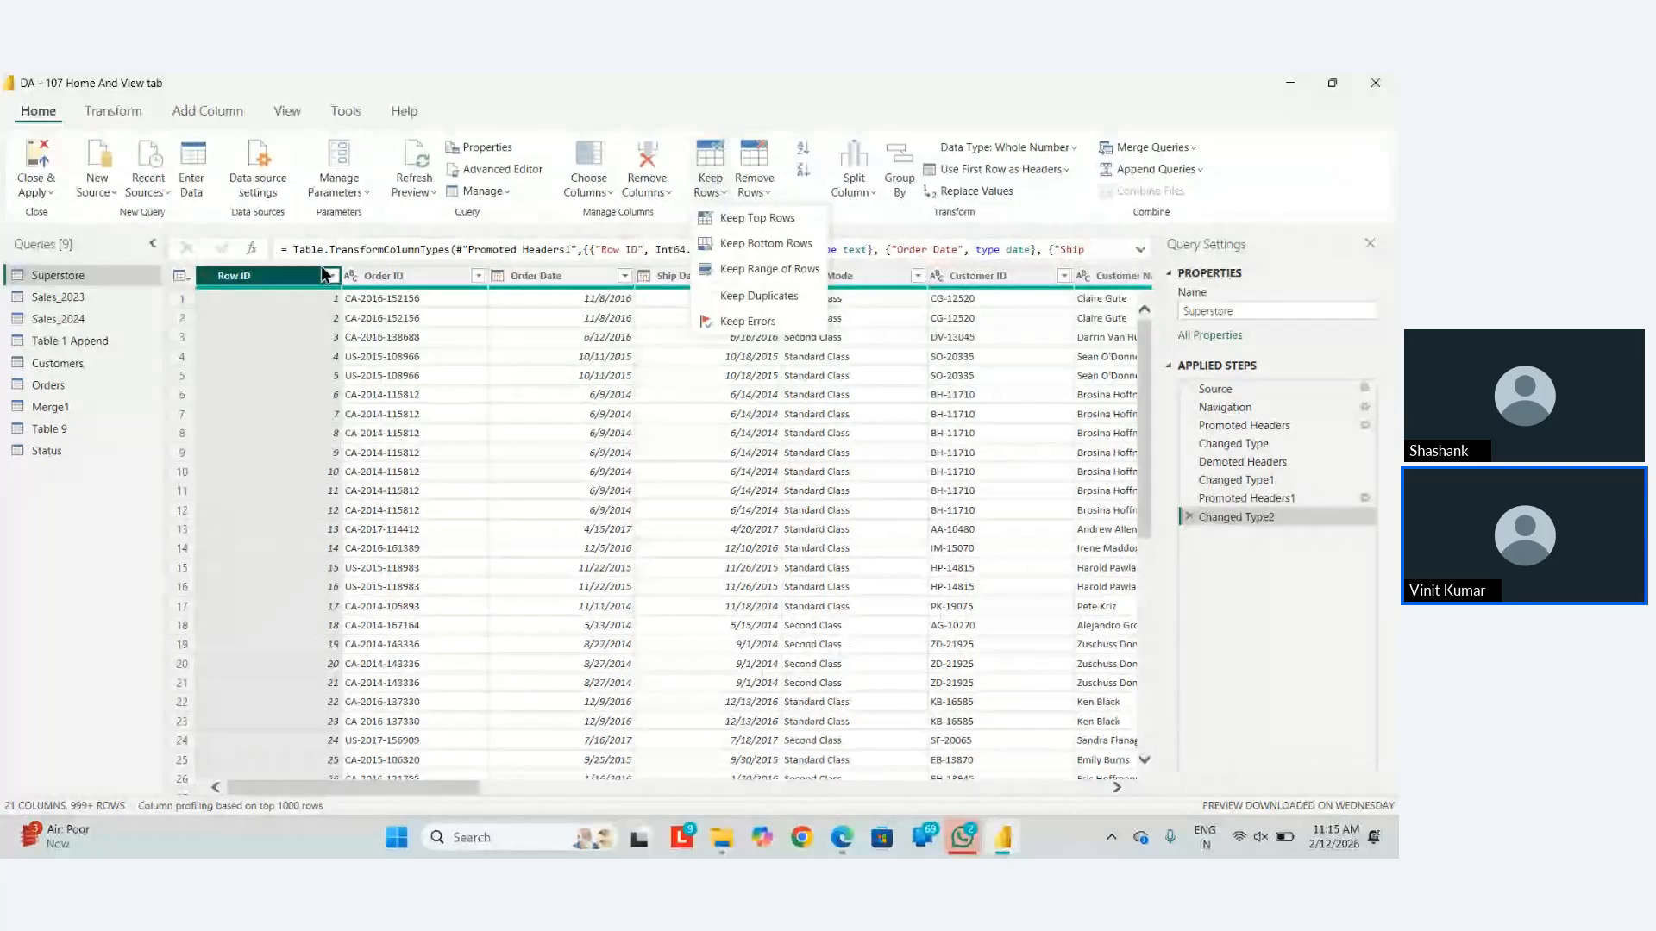
left_click(778, 272)
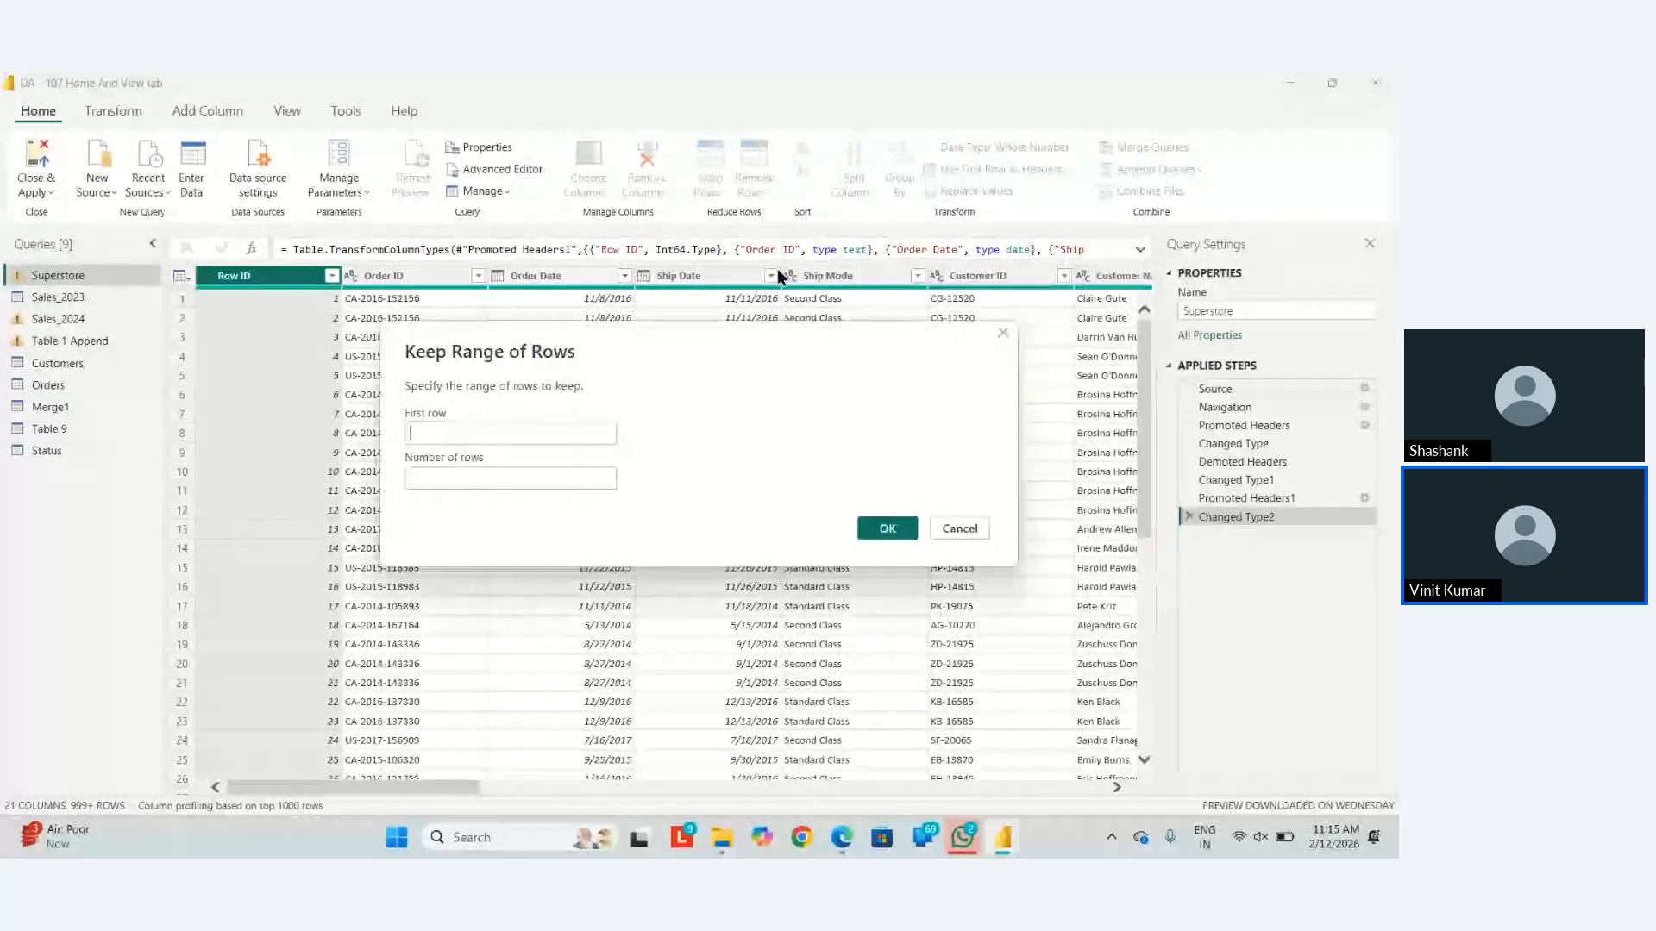
type("3")
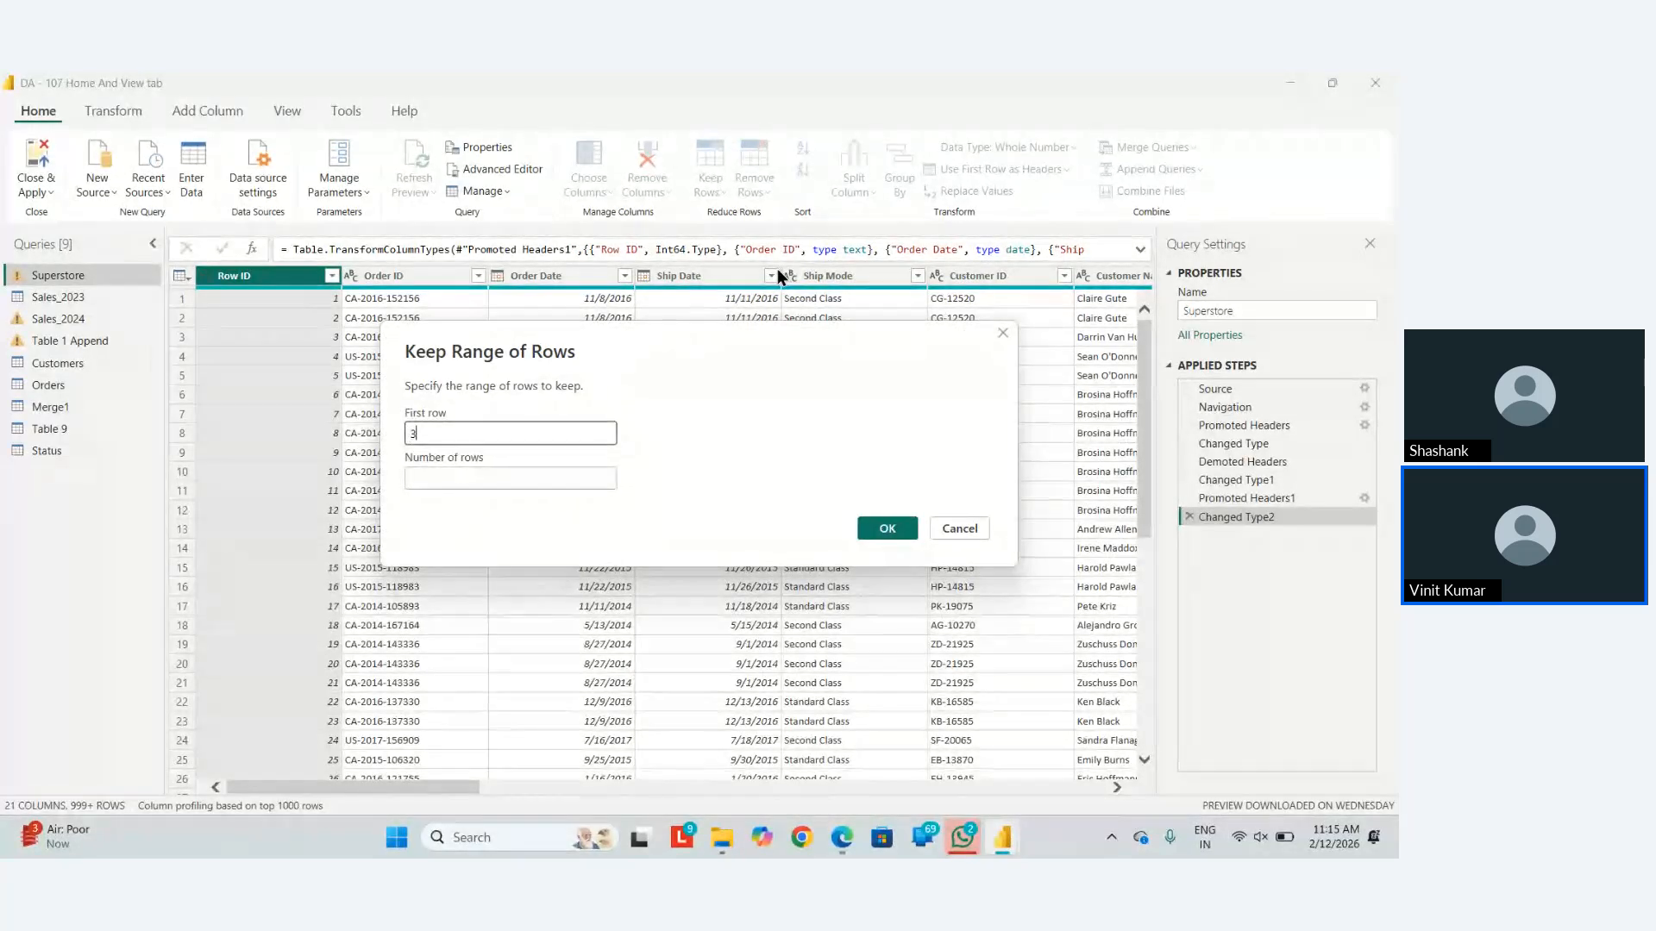
left_click(461, 479)
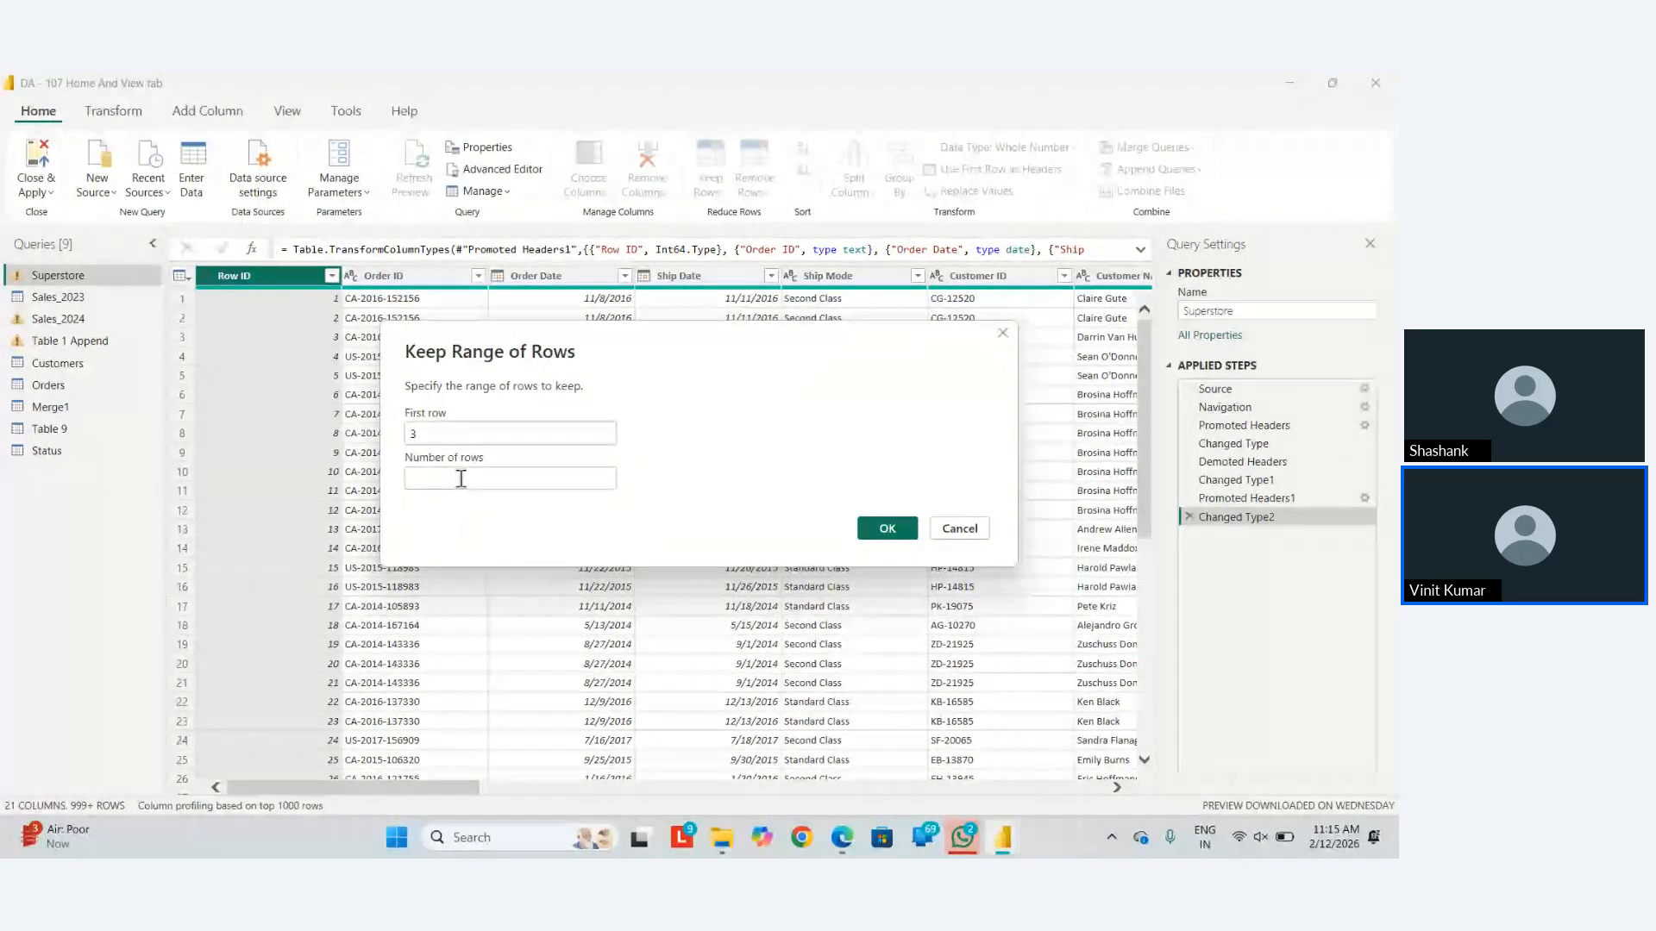
type("10")
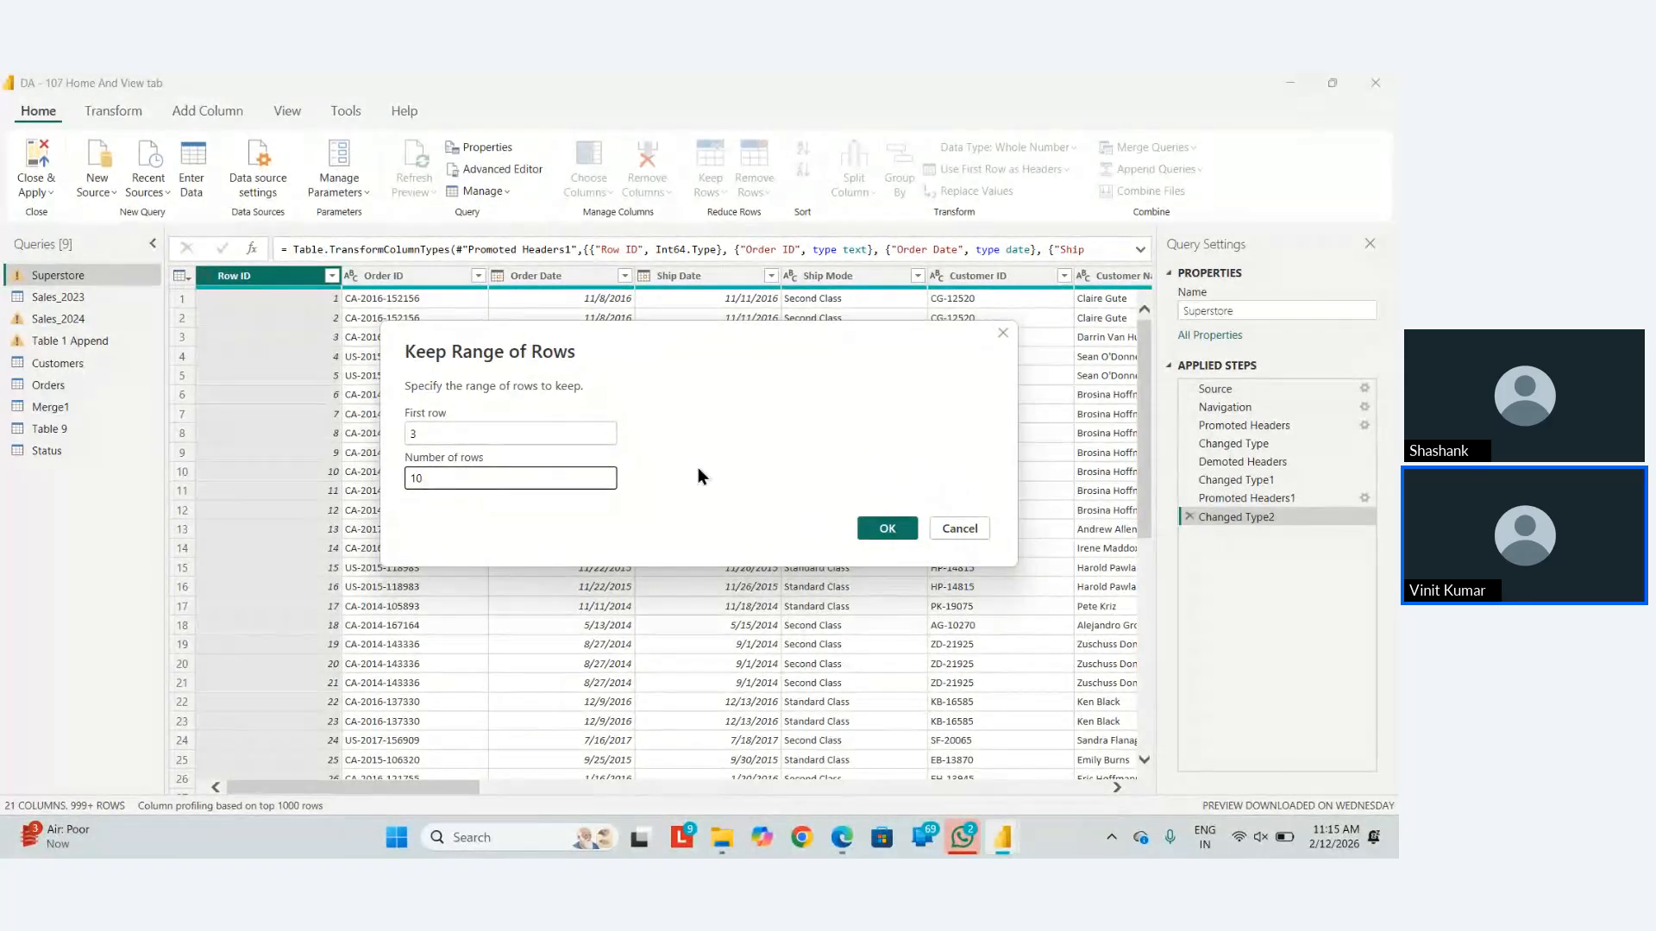
left_click(872, 527)
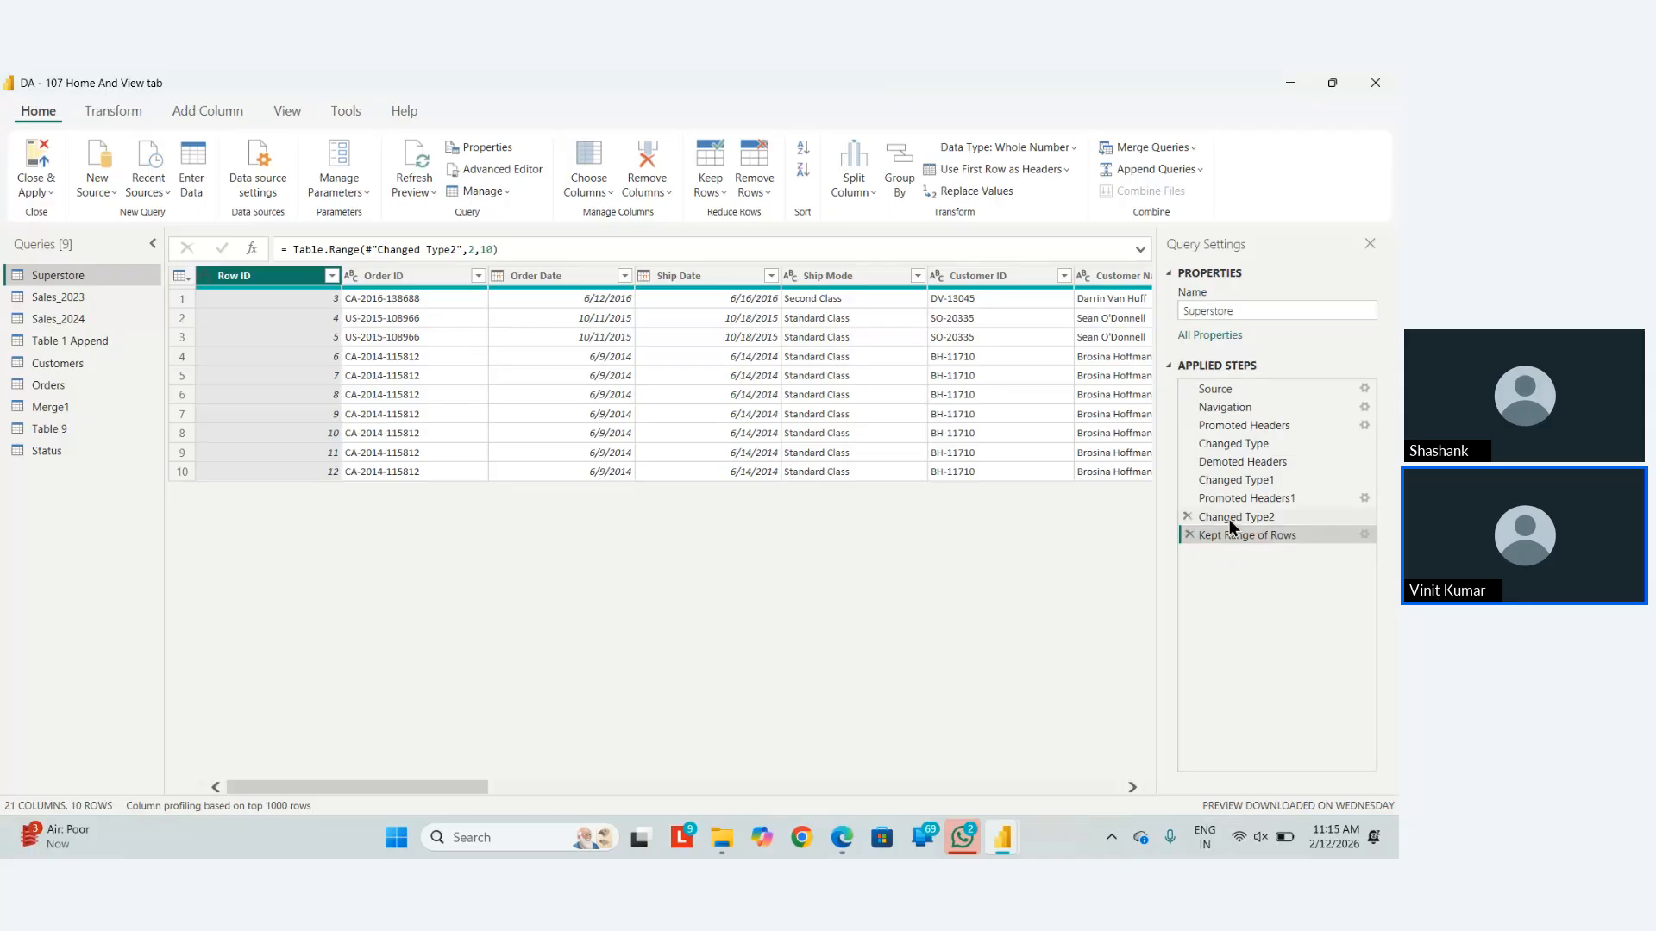
left_click(1188, 534)
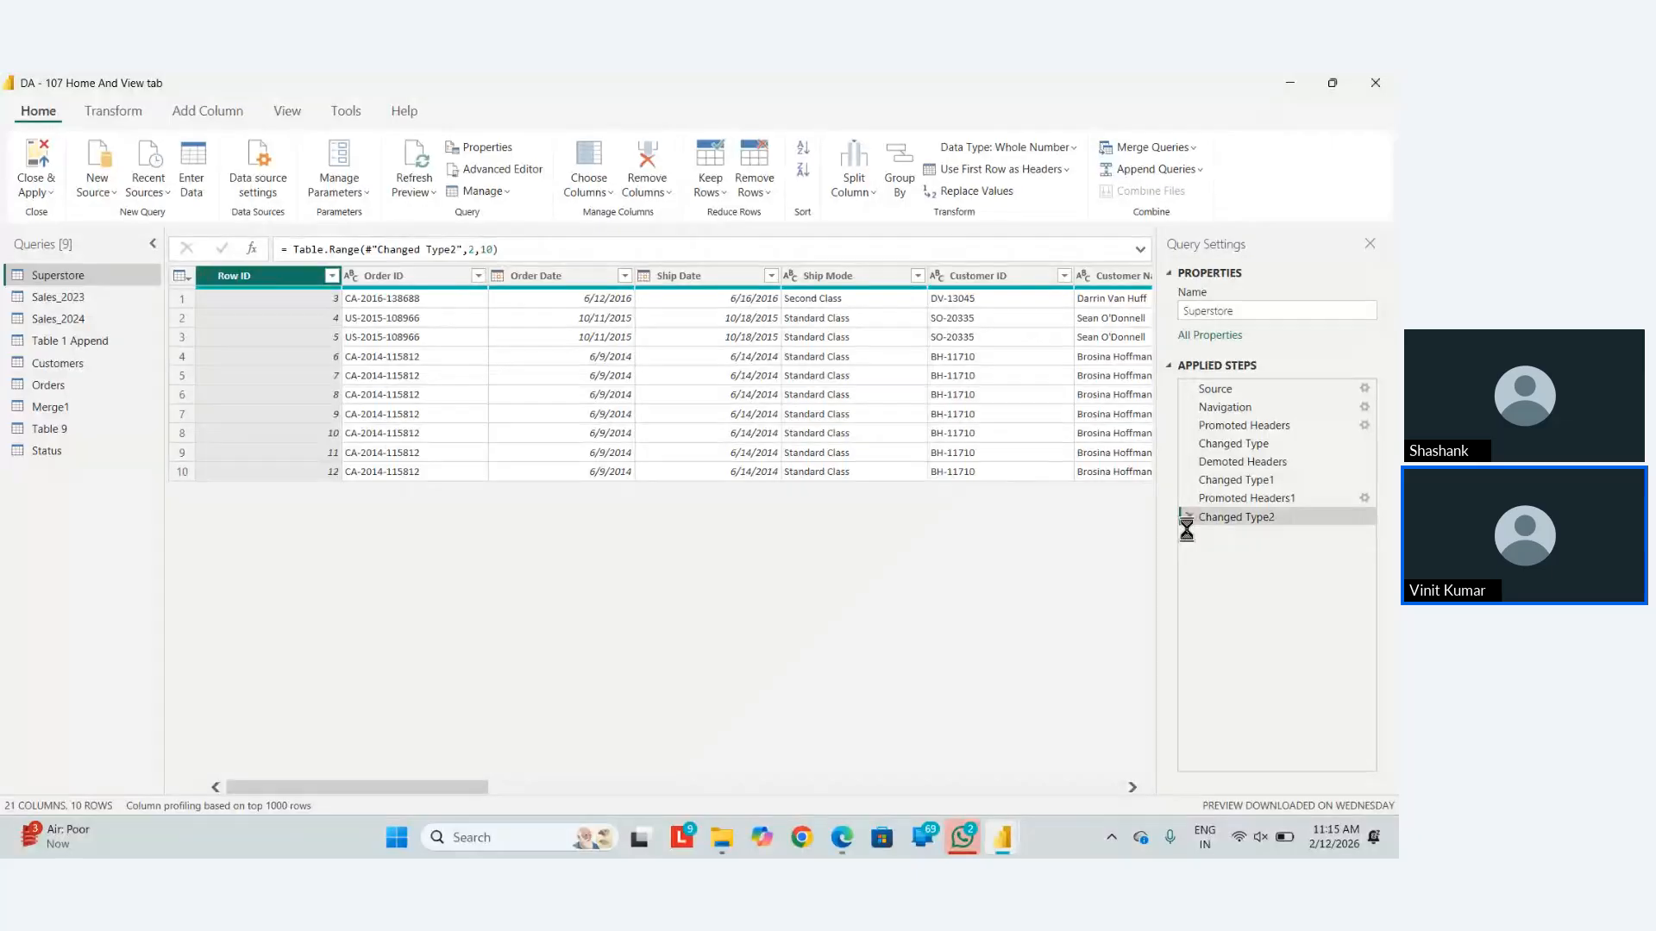
Remove alternate Superstore rows with first row 2, 2 rows to remove and 1 to keep, and delete that applied step.
left_click(755, 195)
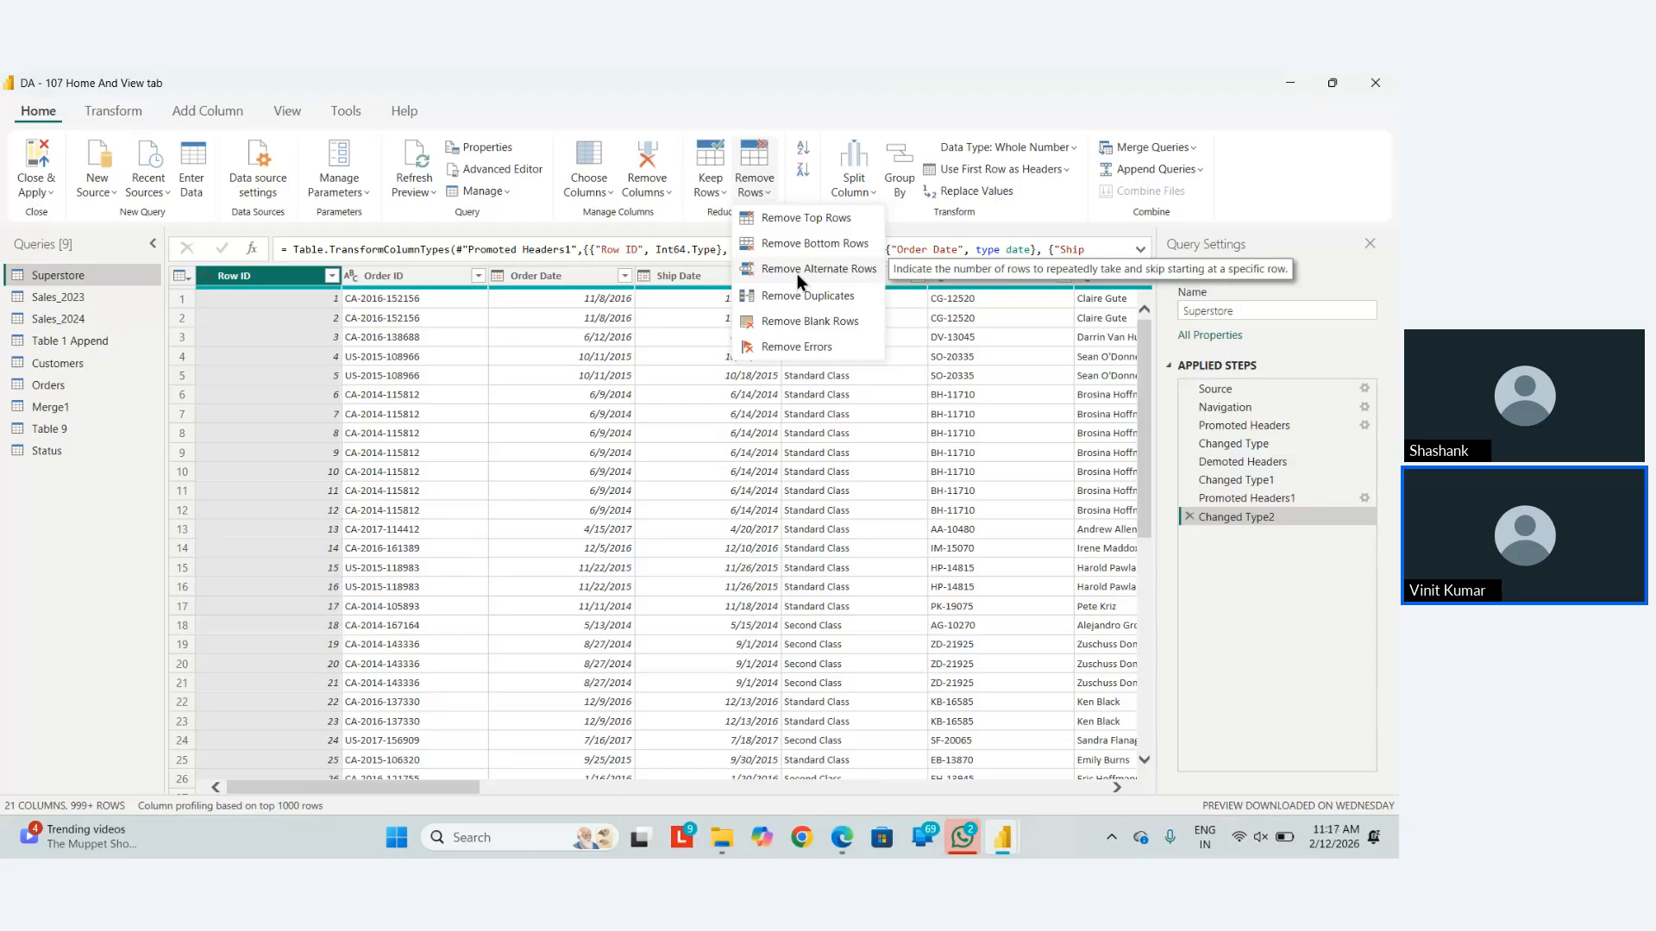
left_click(797, 273)
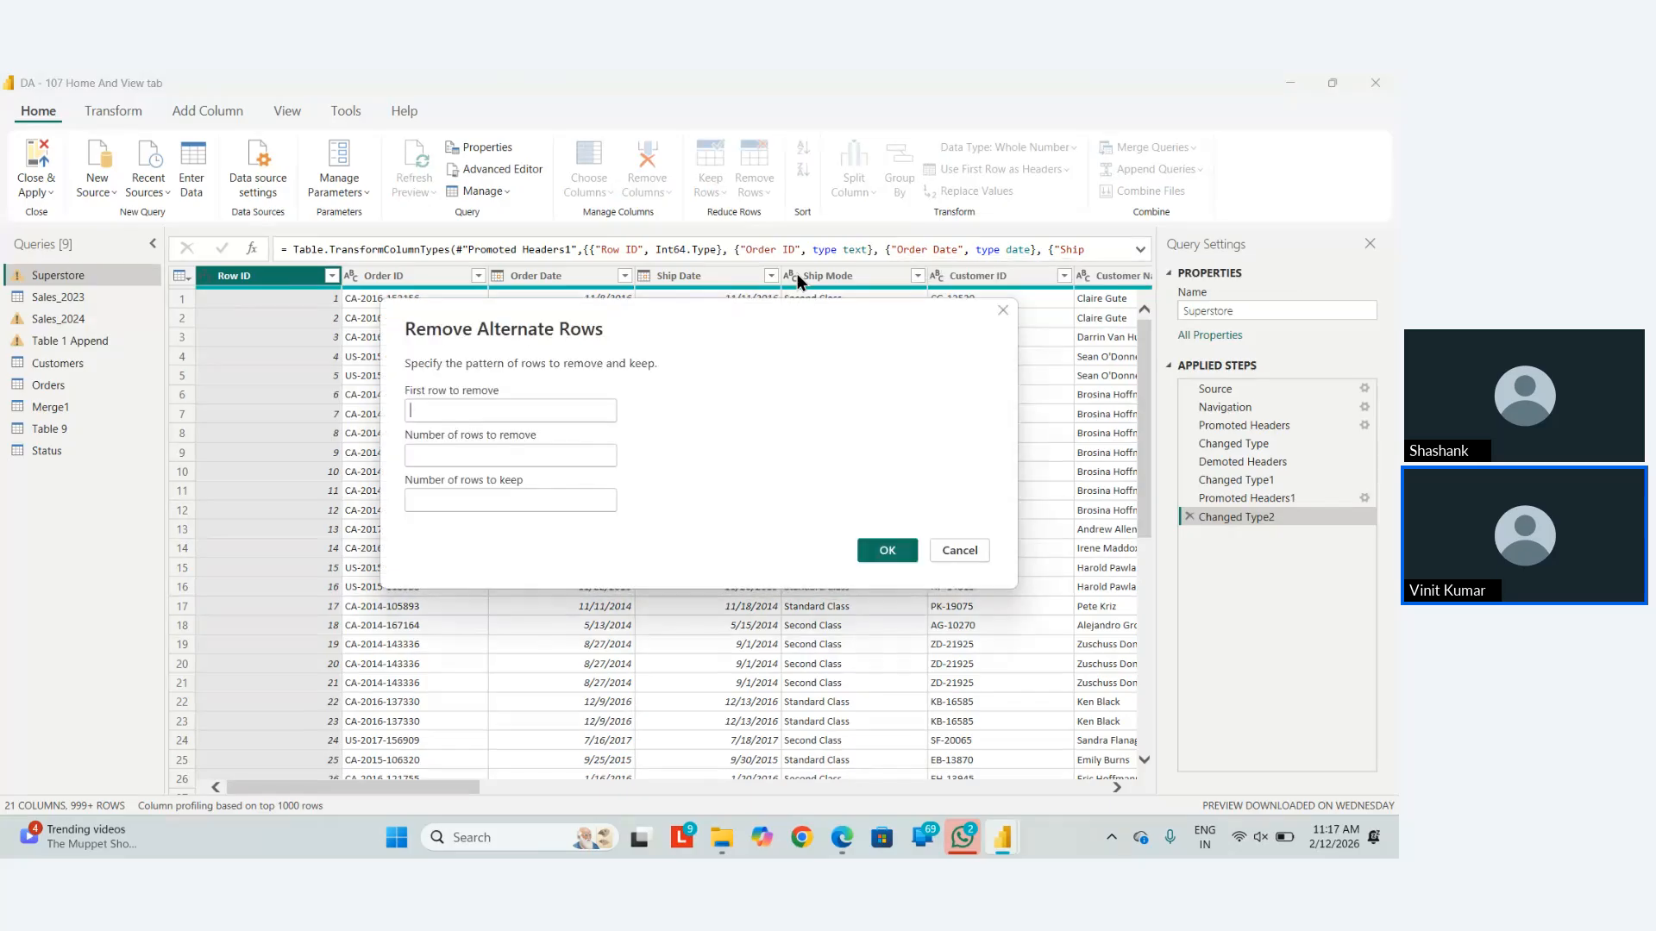
type("2")
left_click(518, 456)
type("2")
left_click(494, 501)
type("1")
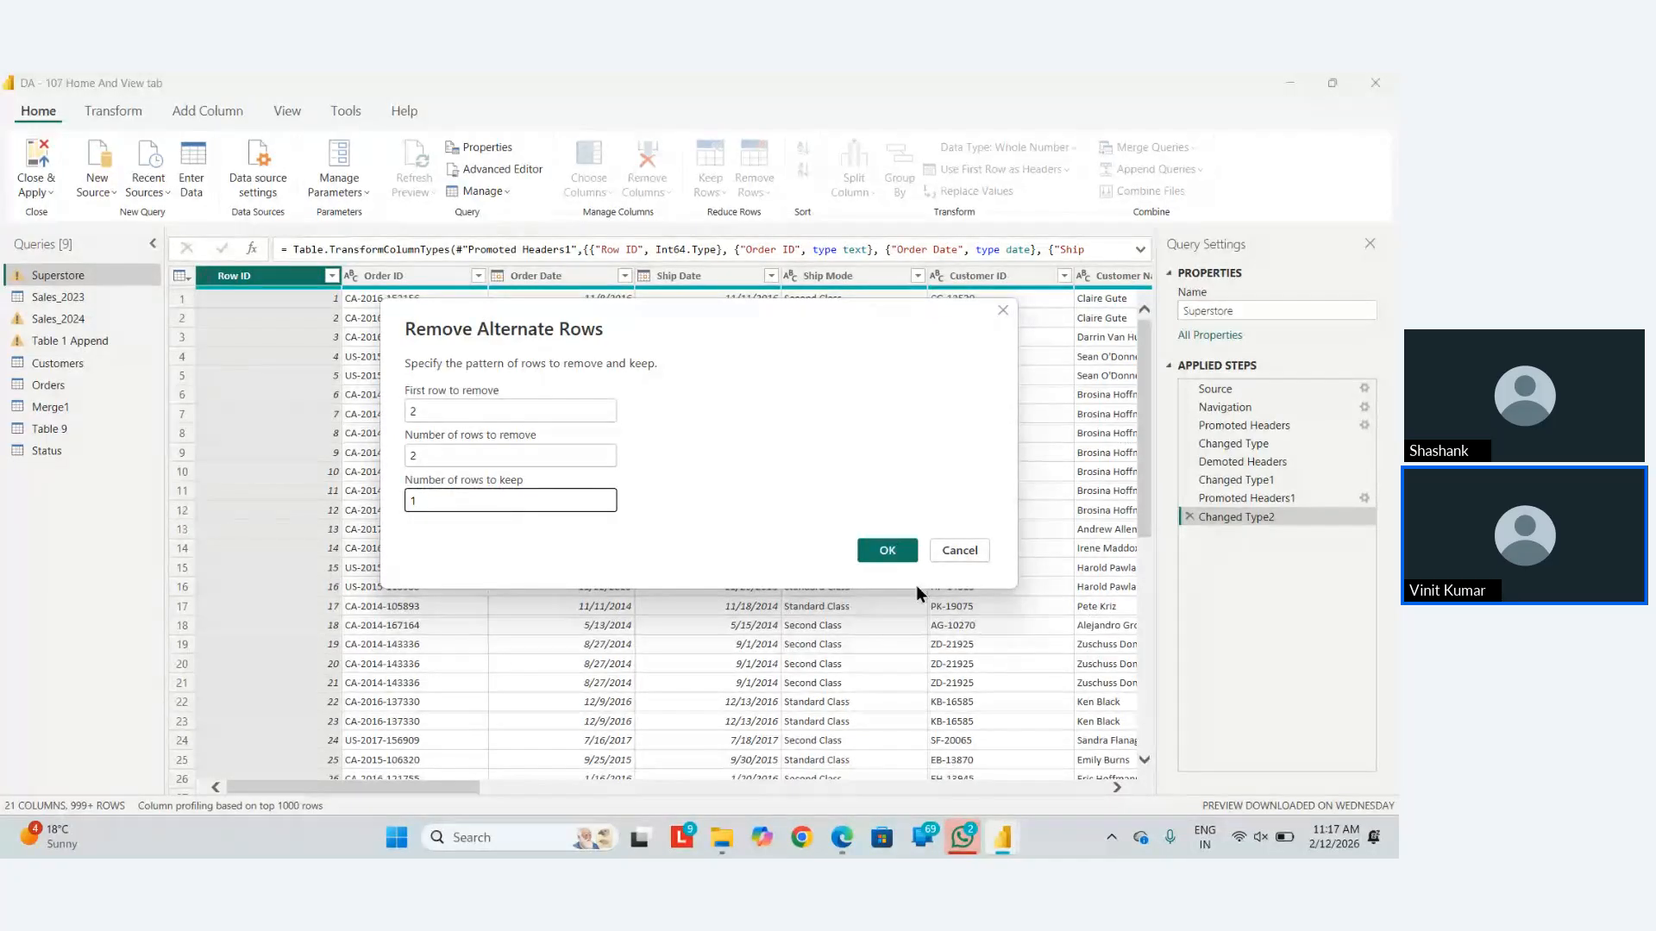
left_click(887, 551)
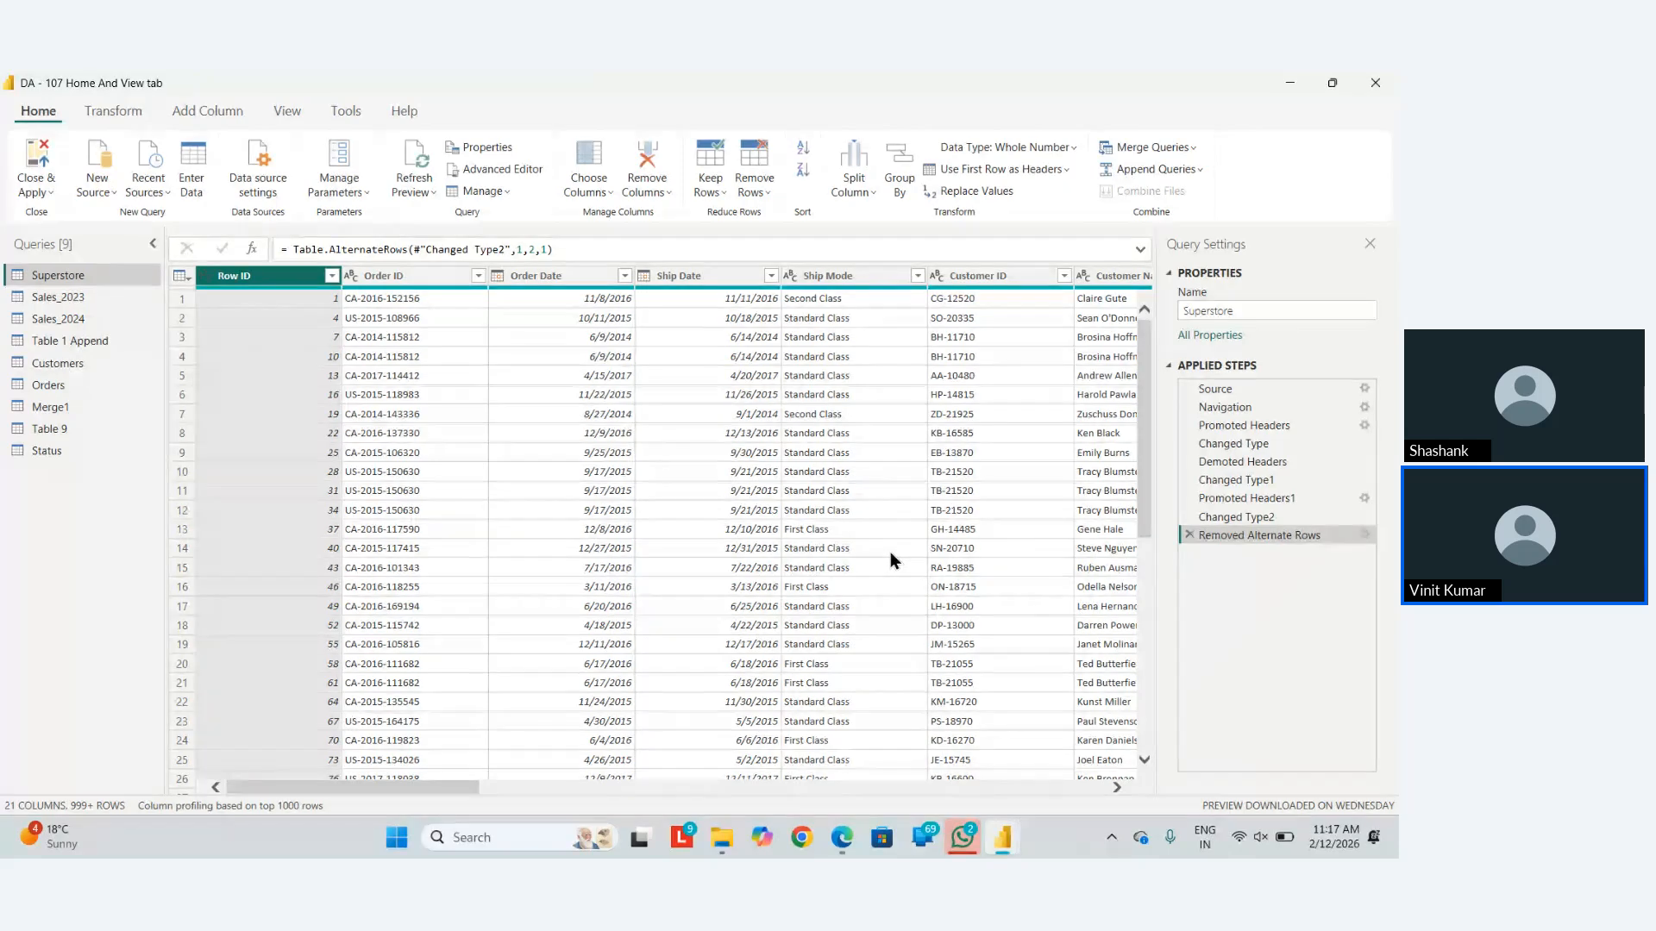
left_click(1190, 535)
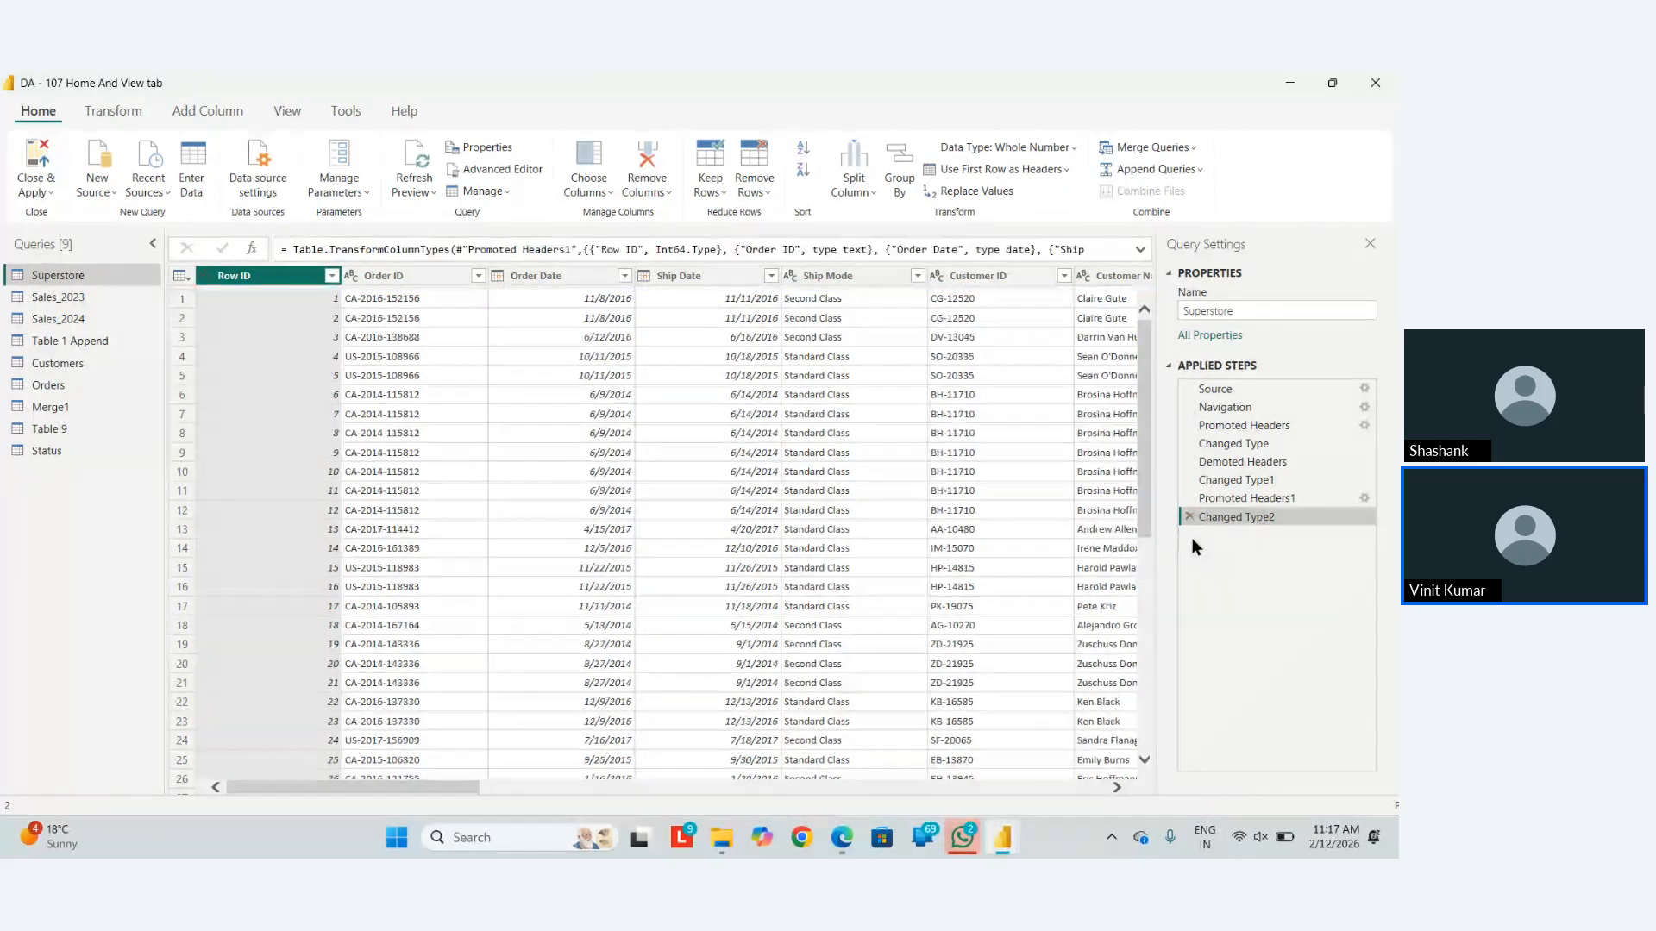
Remove alternate Superstore rows with first row 1, 2 rows to remove and 1 to keep, and delete that applied step.
left_click(755, 185)
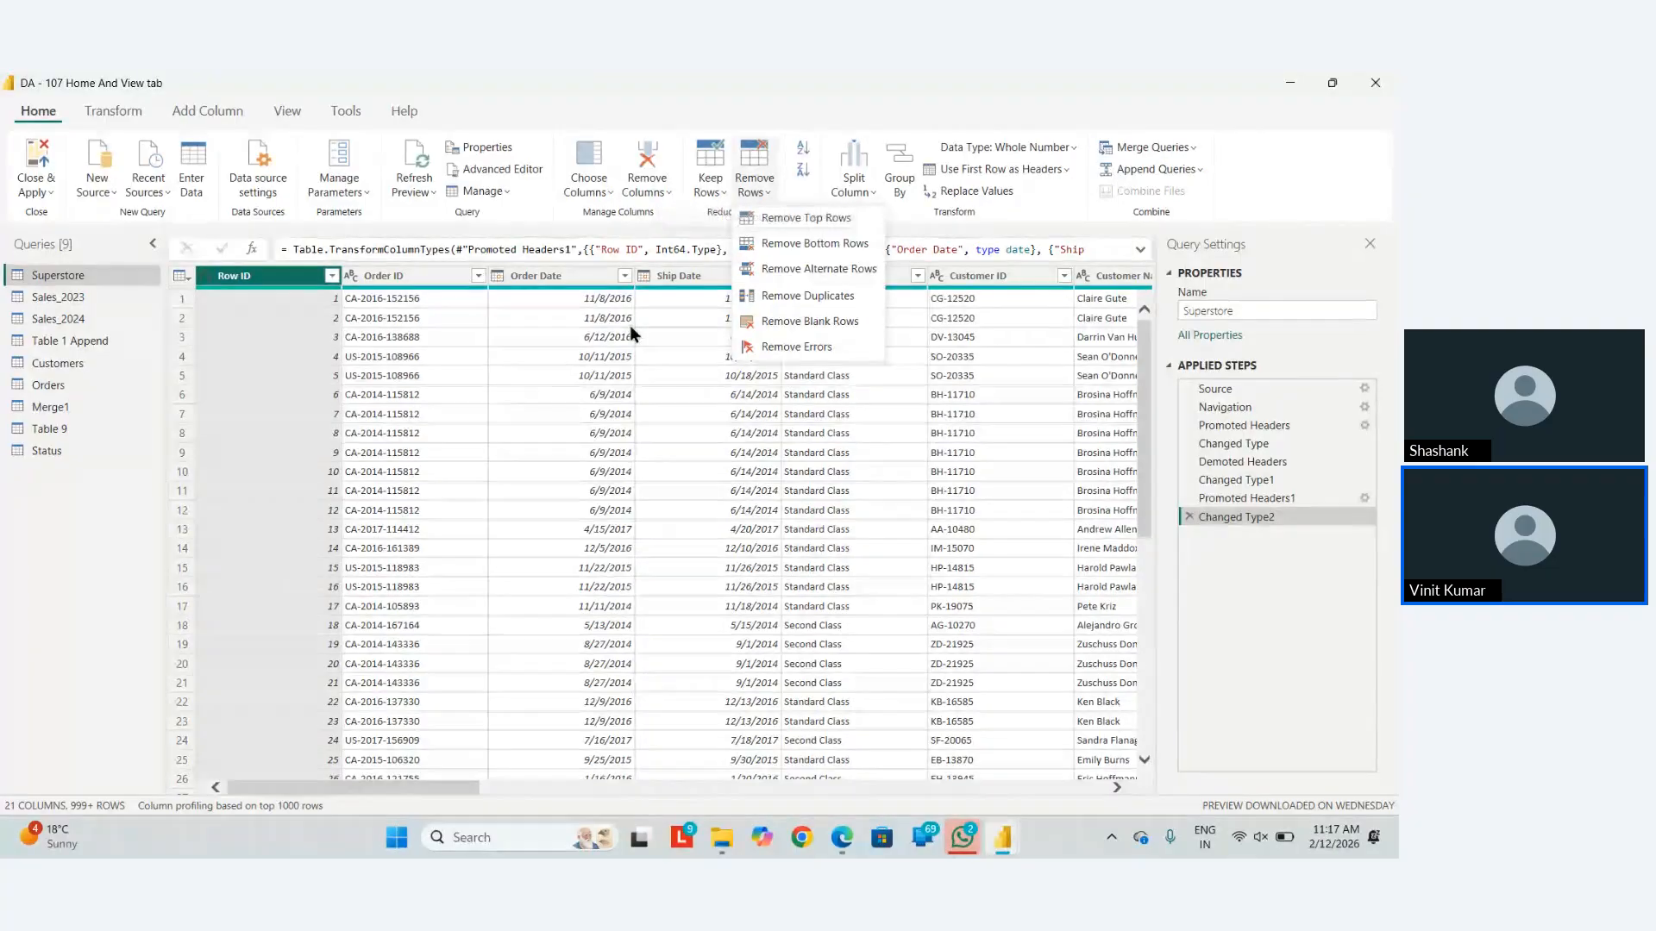
left_click(802, 272)
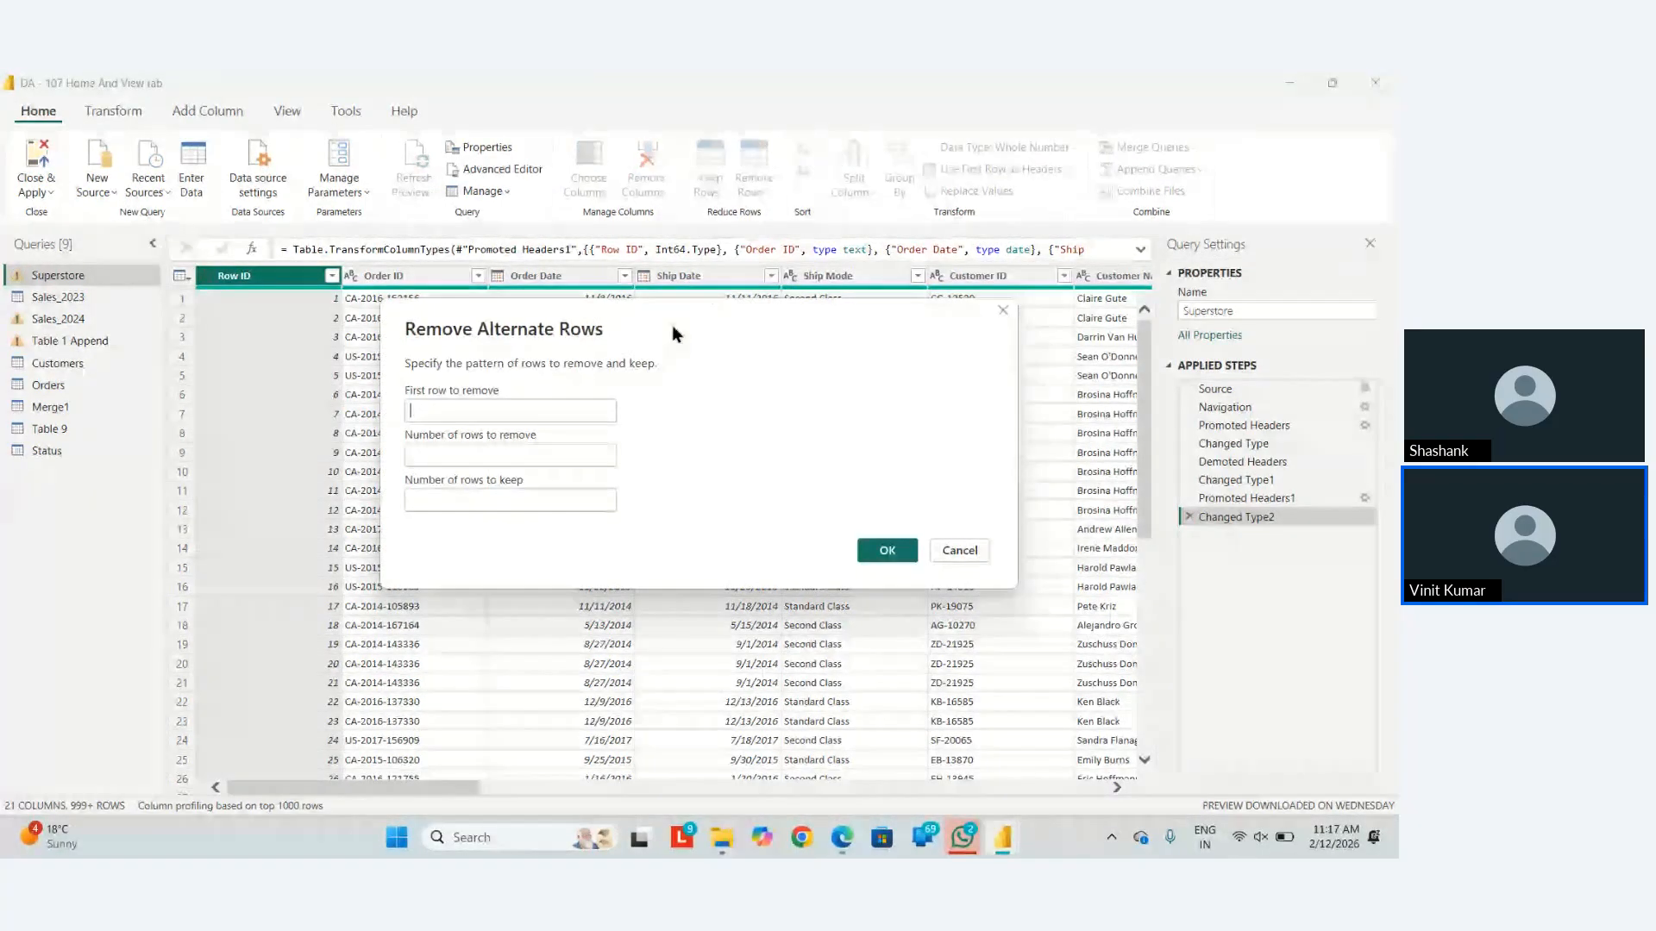
left_click(489, 405)
type("1")
left_click(464, 455)
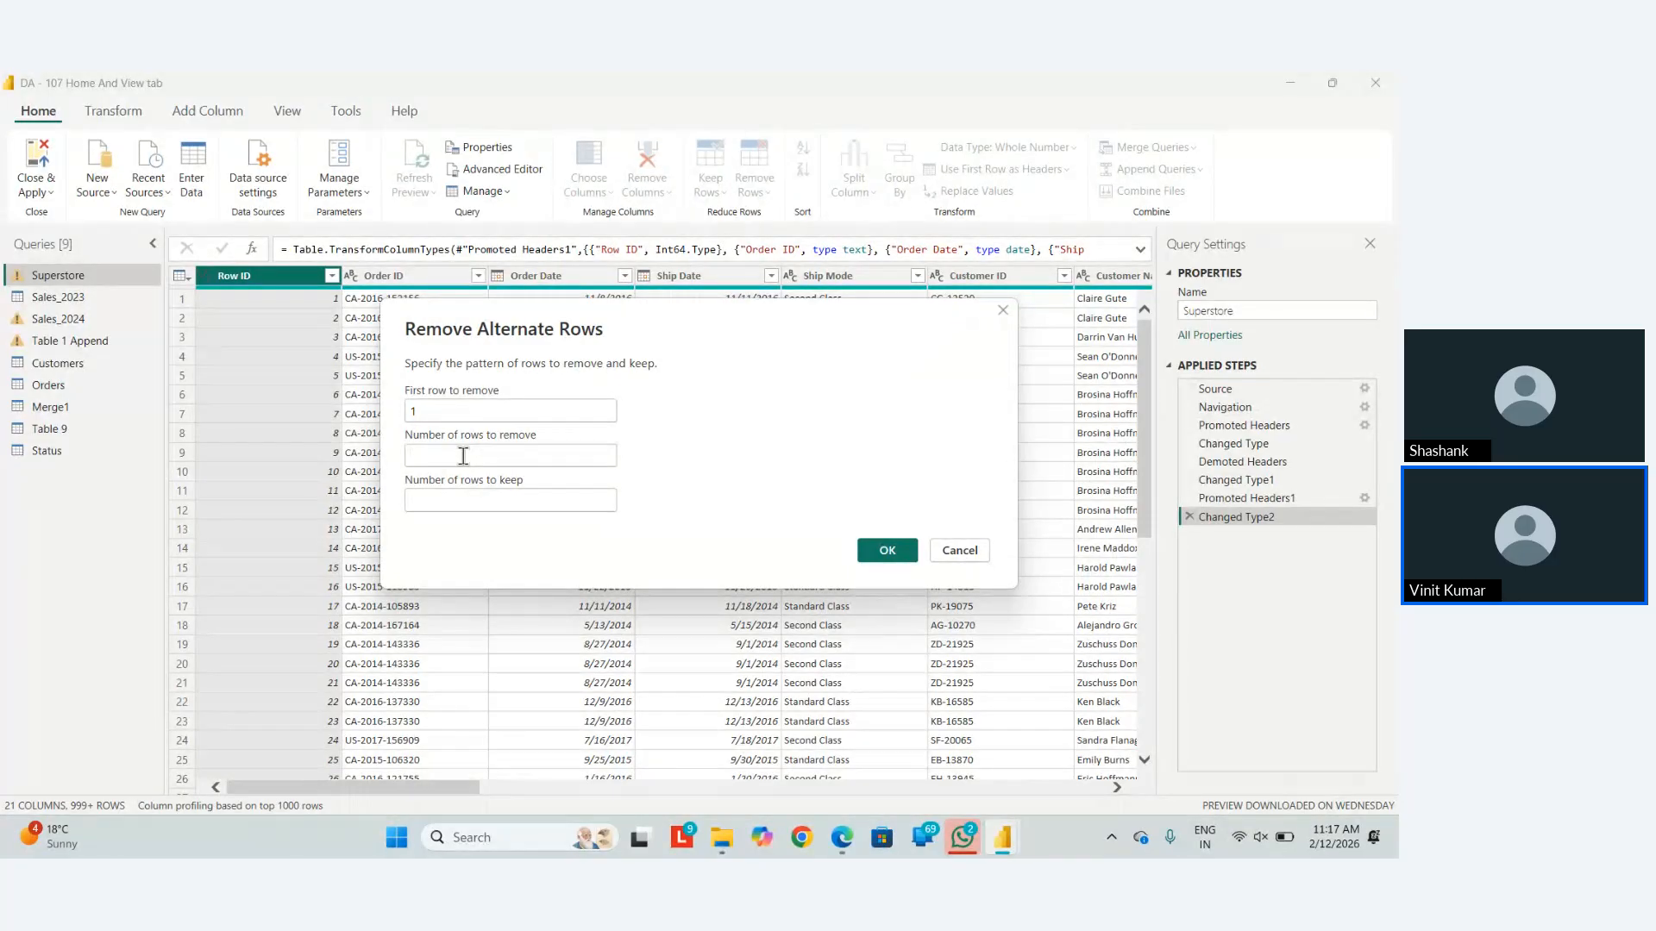
type("2")
left_click(451, 504)
type("1")
left_click(900, 547)
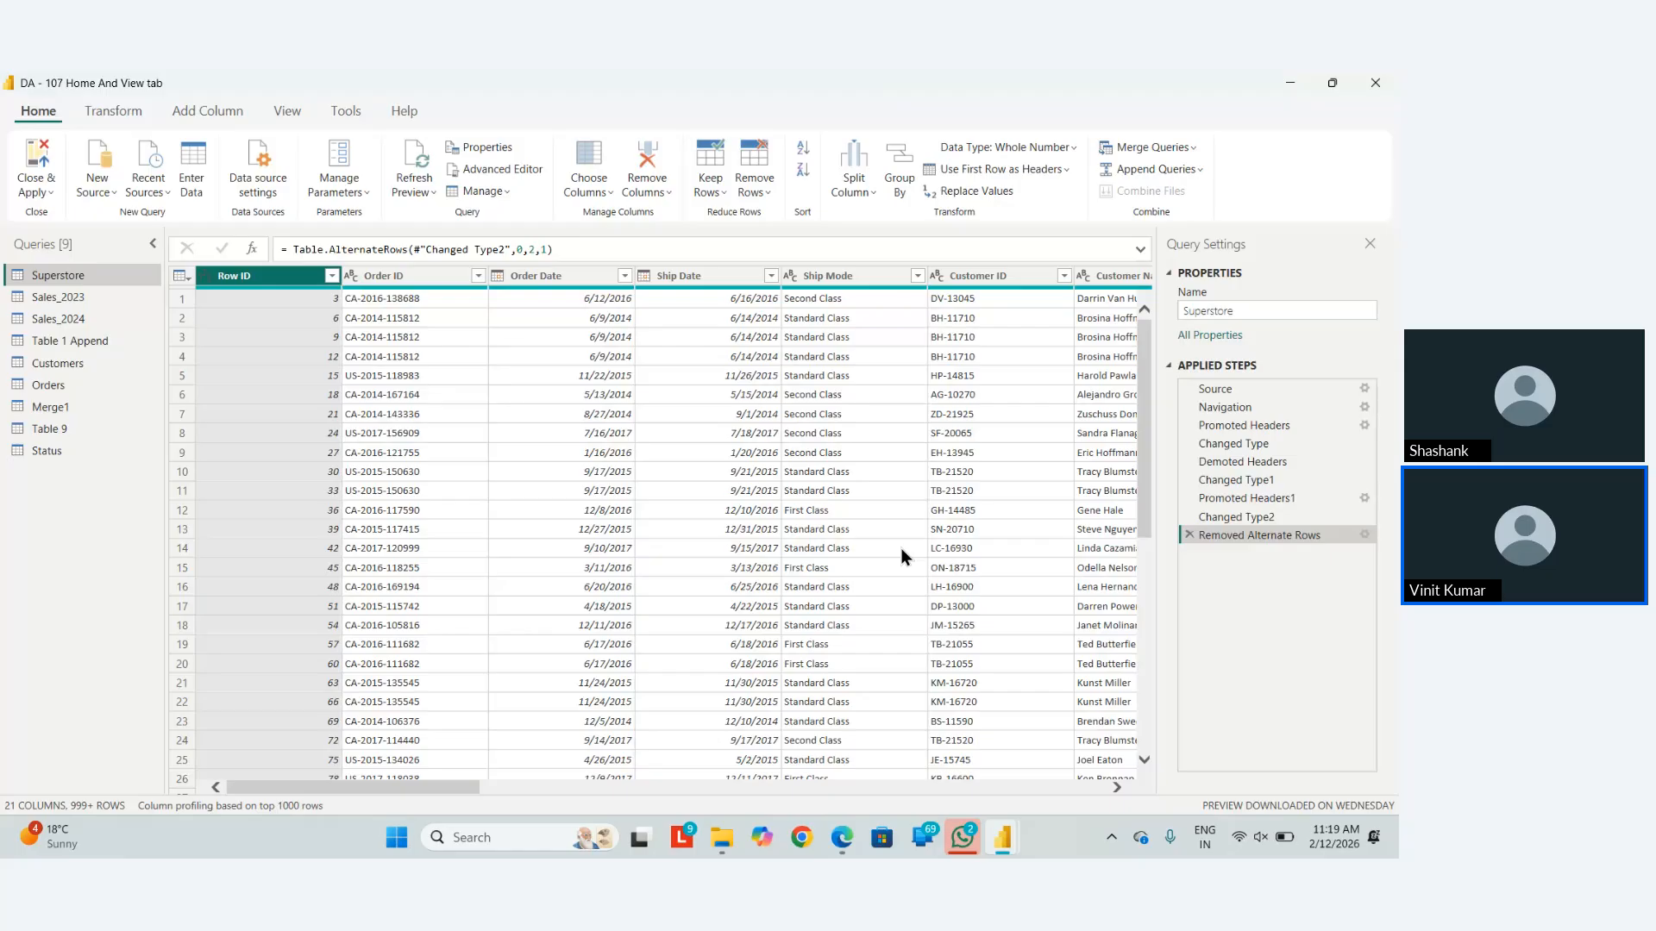
left_click(1190, 534)
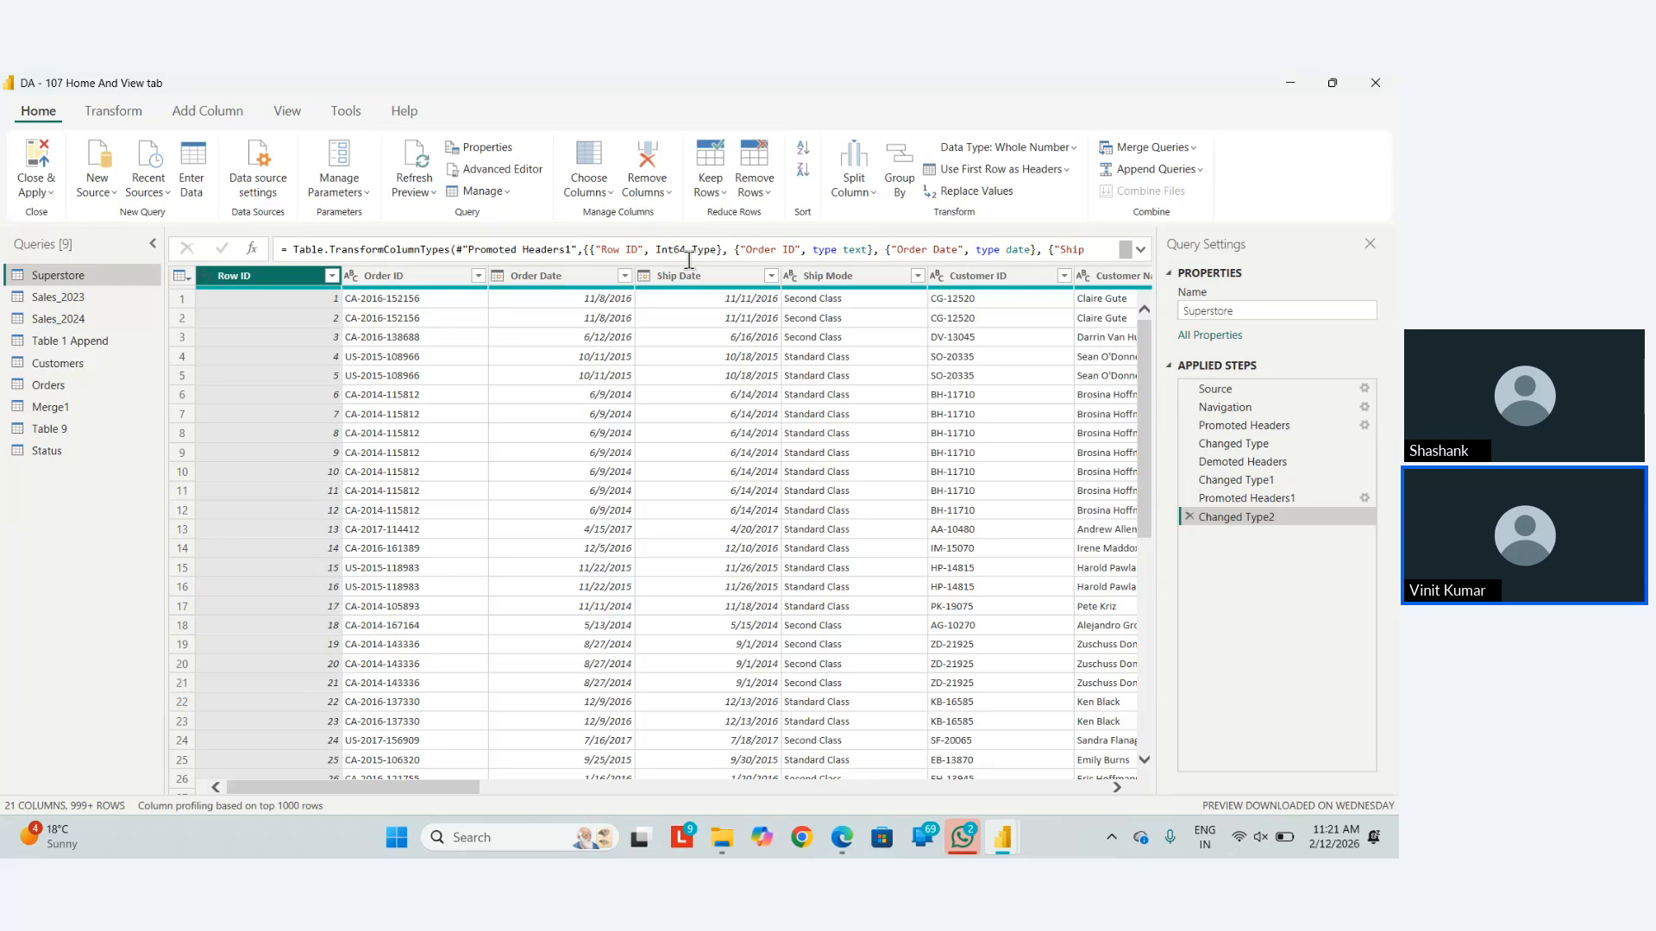
Duplicate the Row ID column in the Superstore query.
left_click(109, 115)
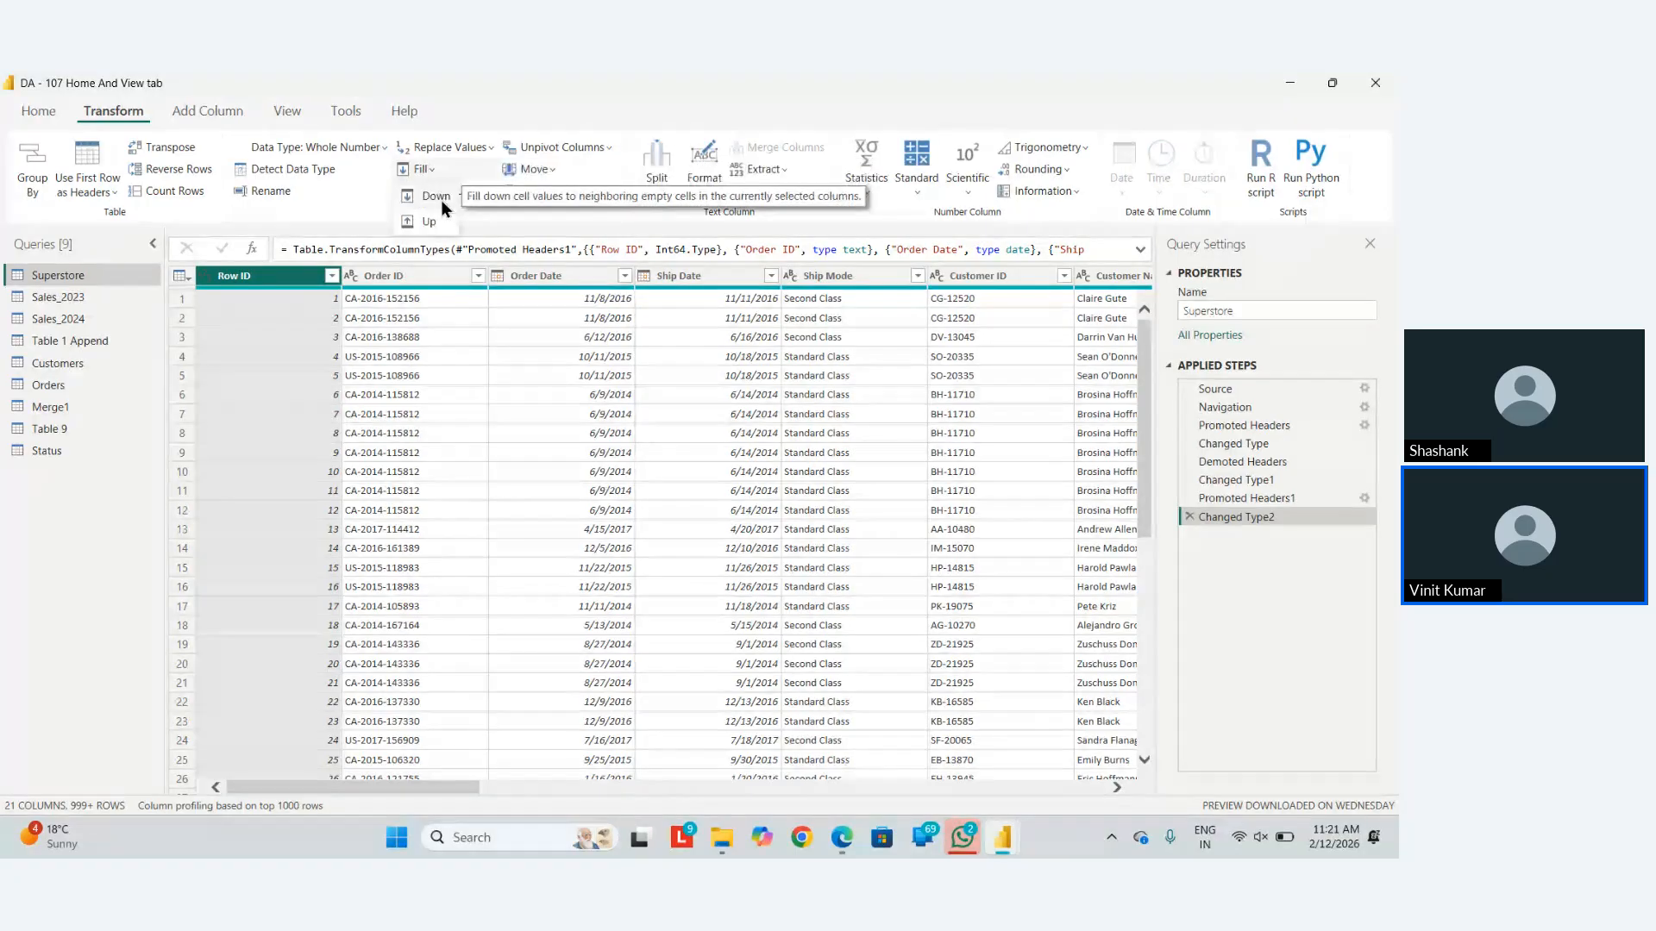
right_click(277, 276)
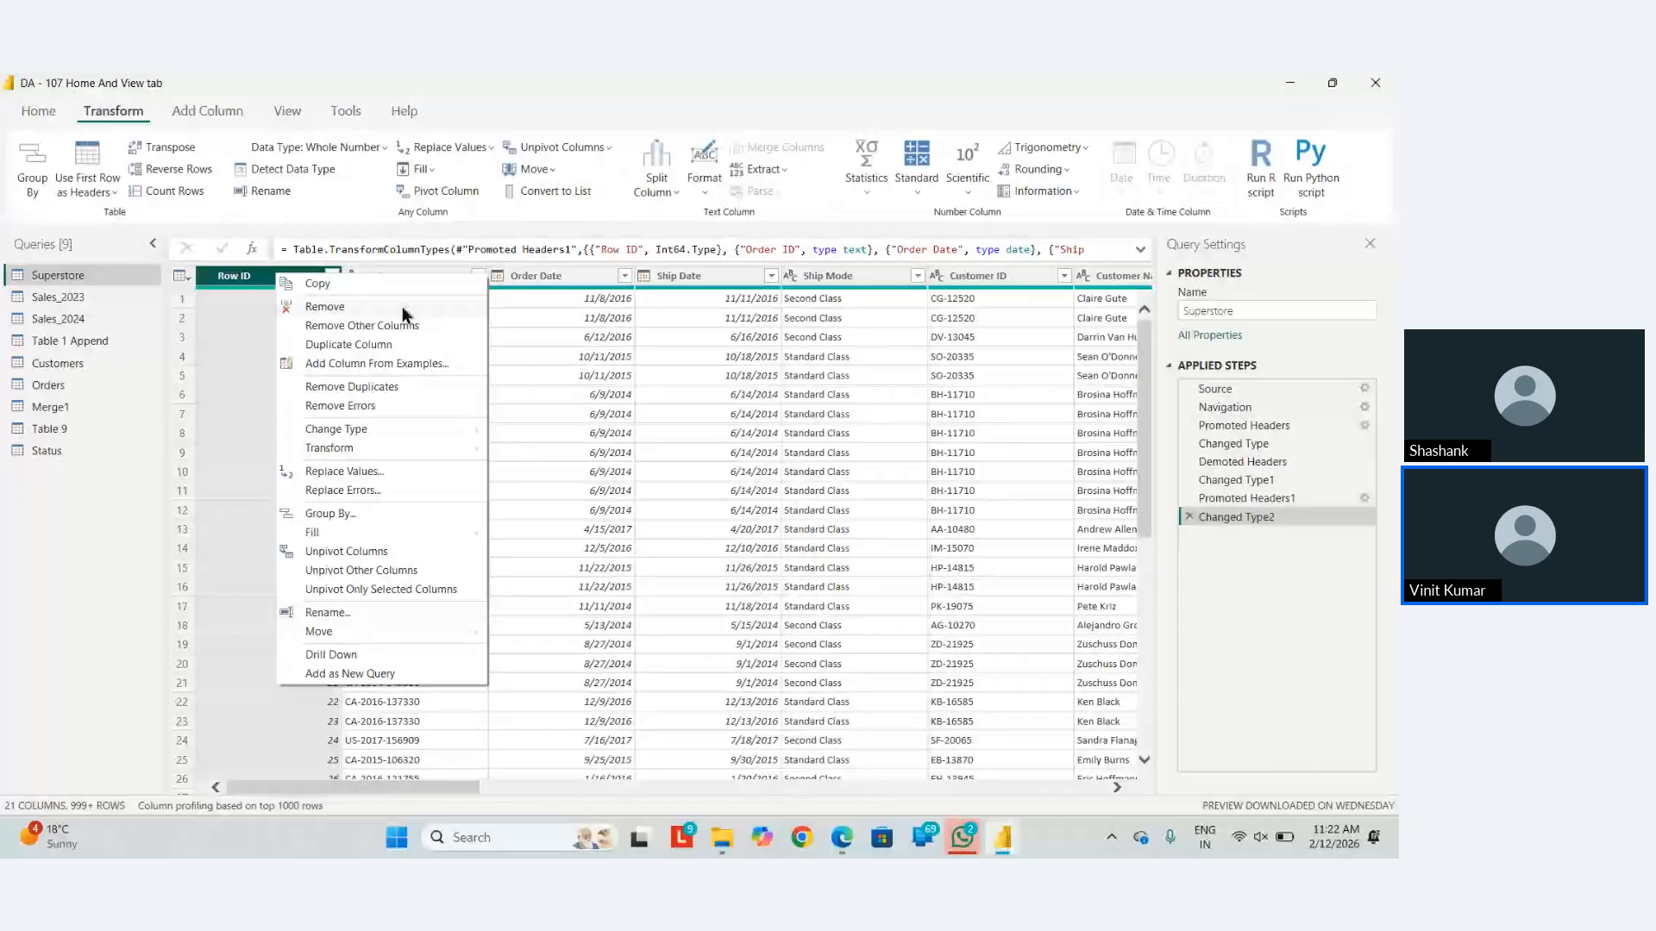
left_click(418, 344)
Remove the duplicated "Row ID - Copy" column from the Superstore query.
right_click(1070, 276)
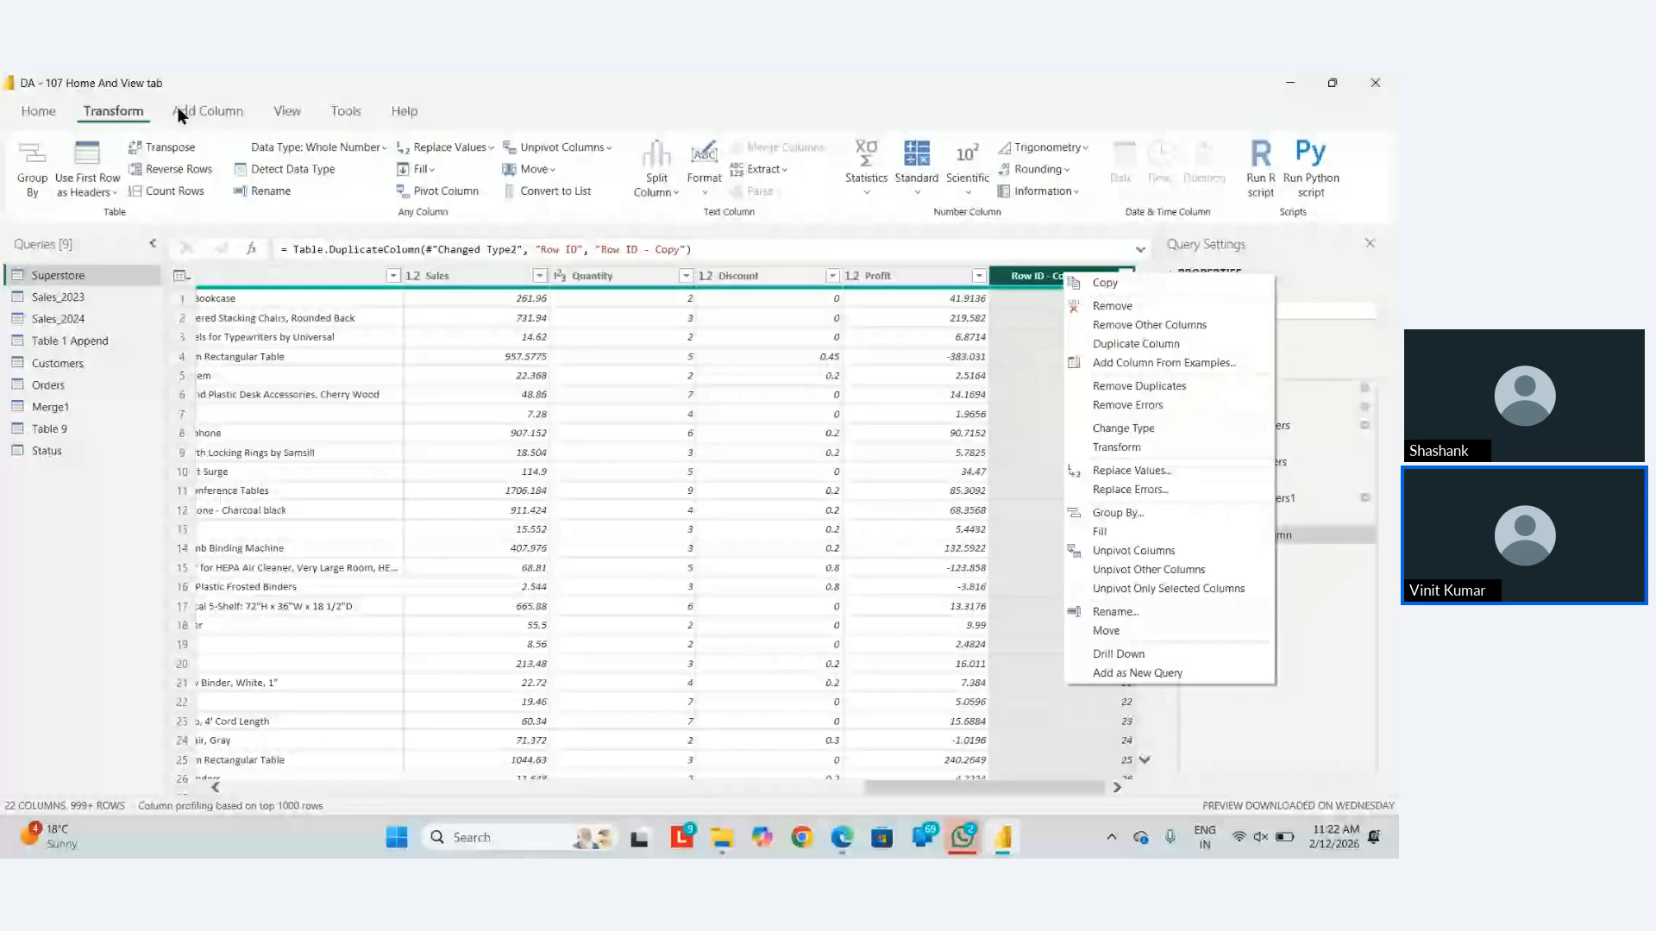
left_click(39, 111)
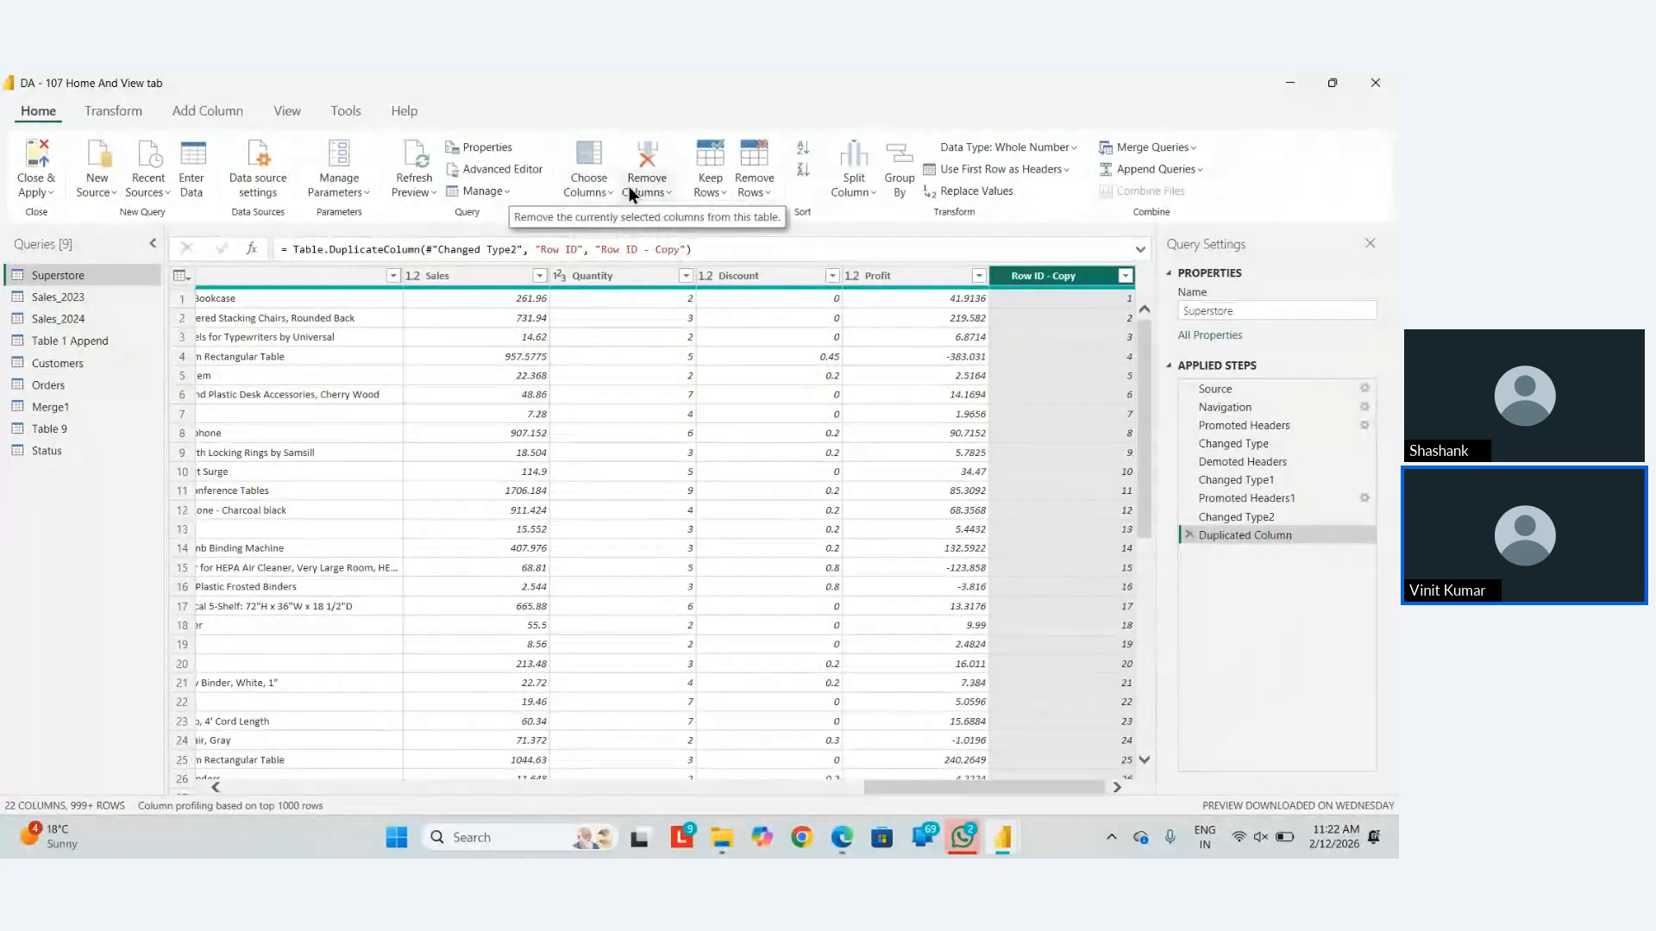
left_click(646, 192)
left_click(680, 221)
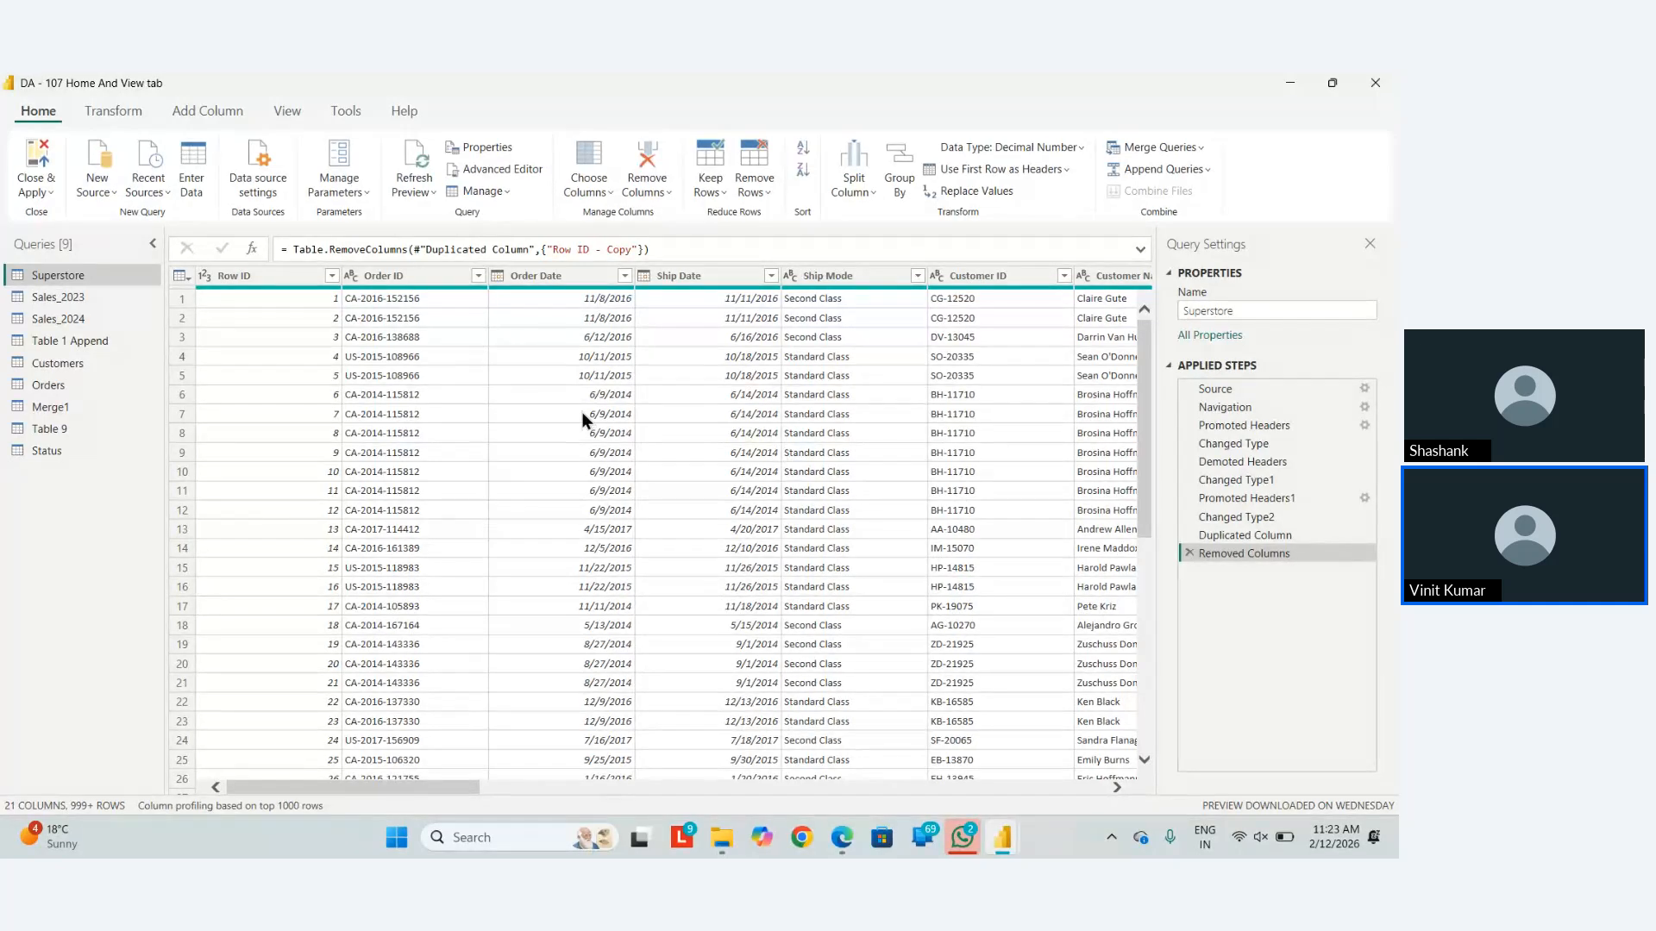
left_click(252, 277)
right_click(252, 277)
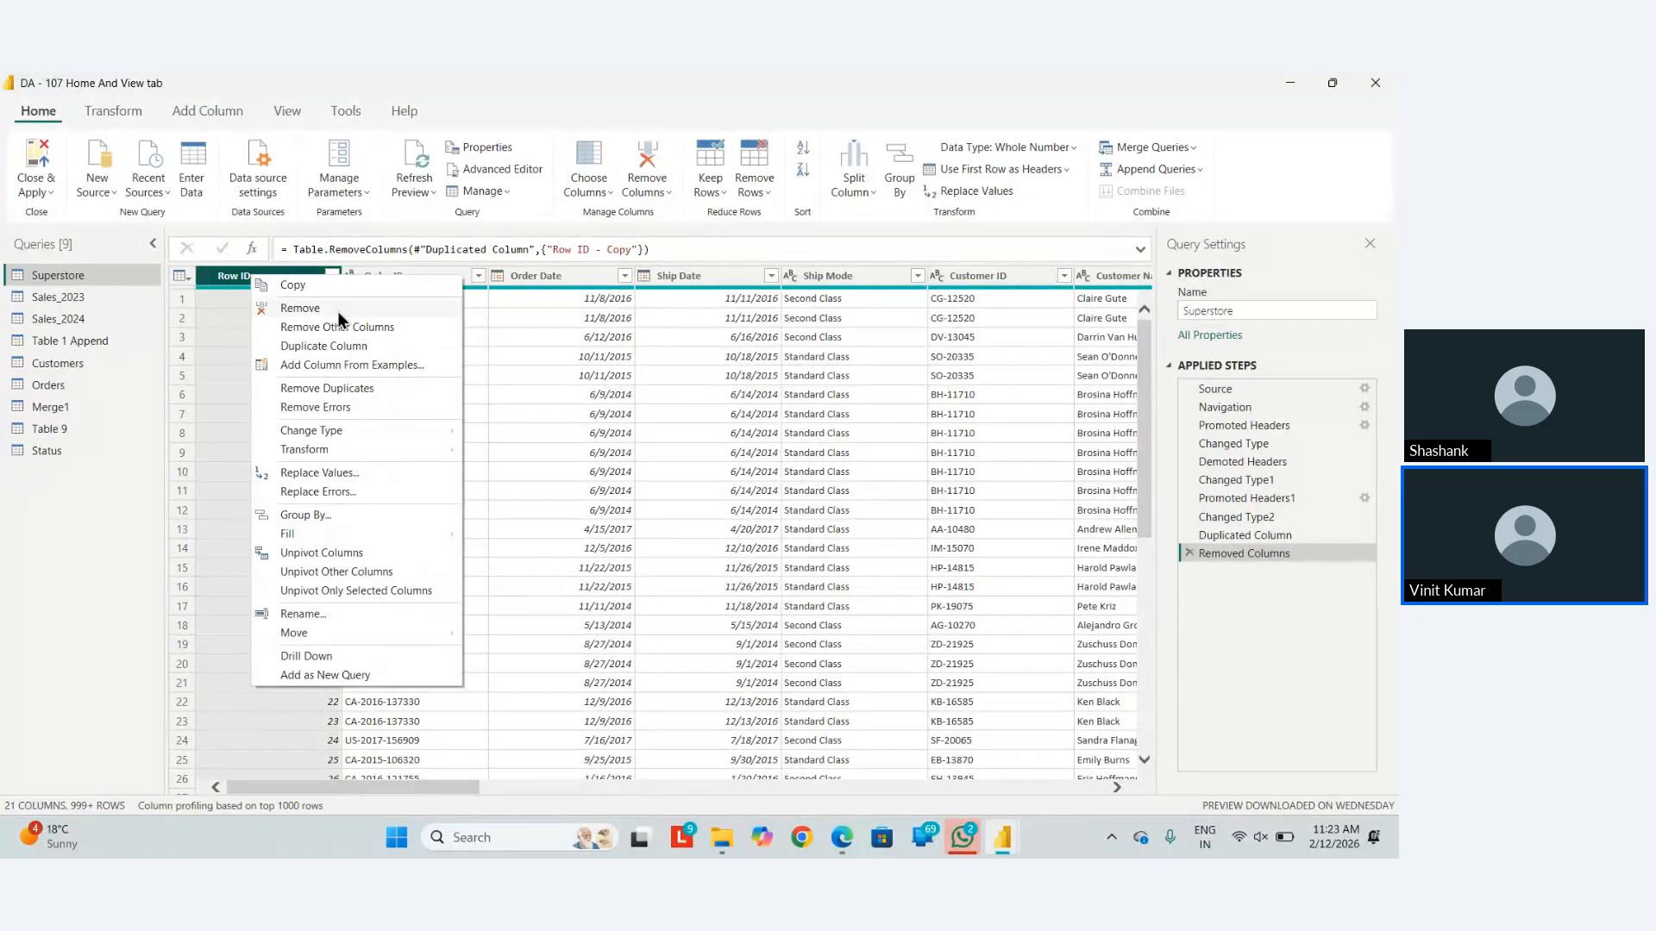
left_click(214, 344)
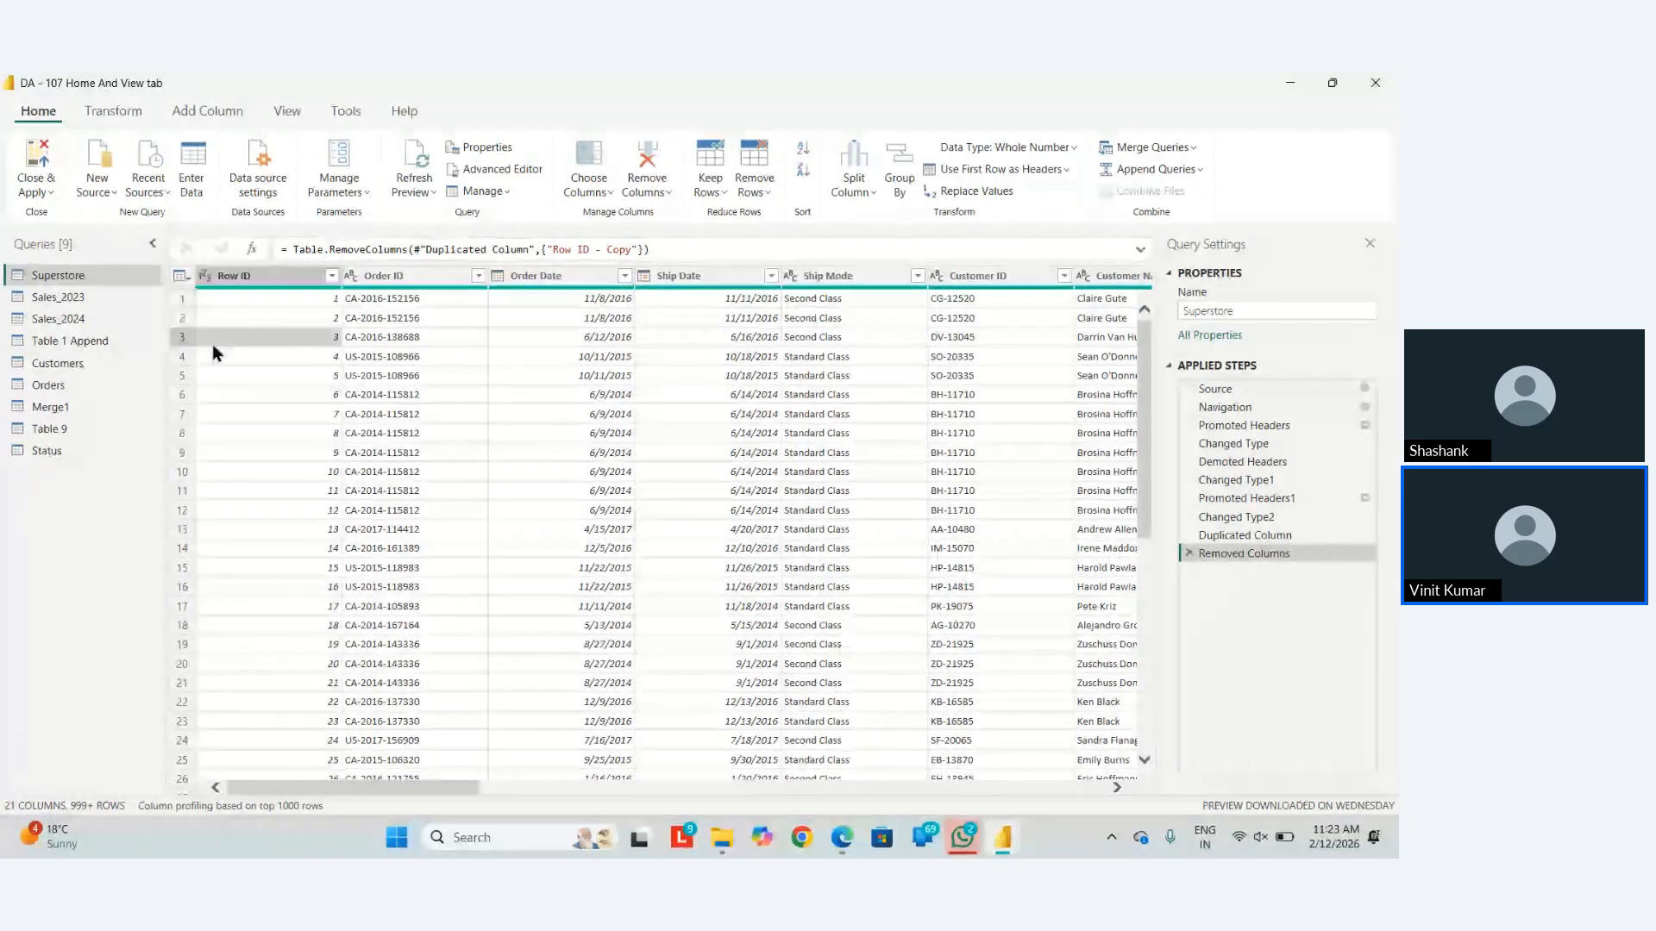
left_click(252, 276)
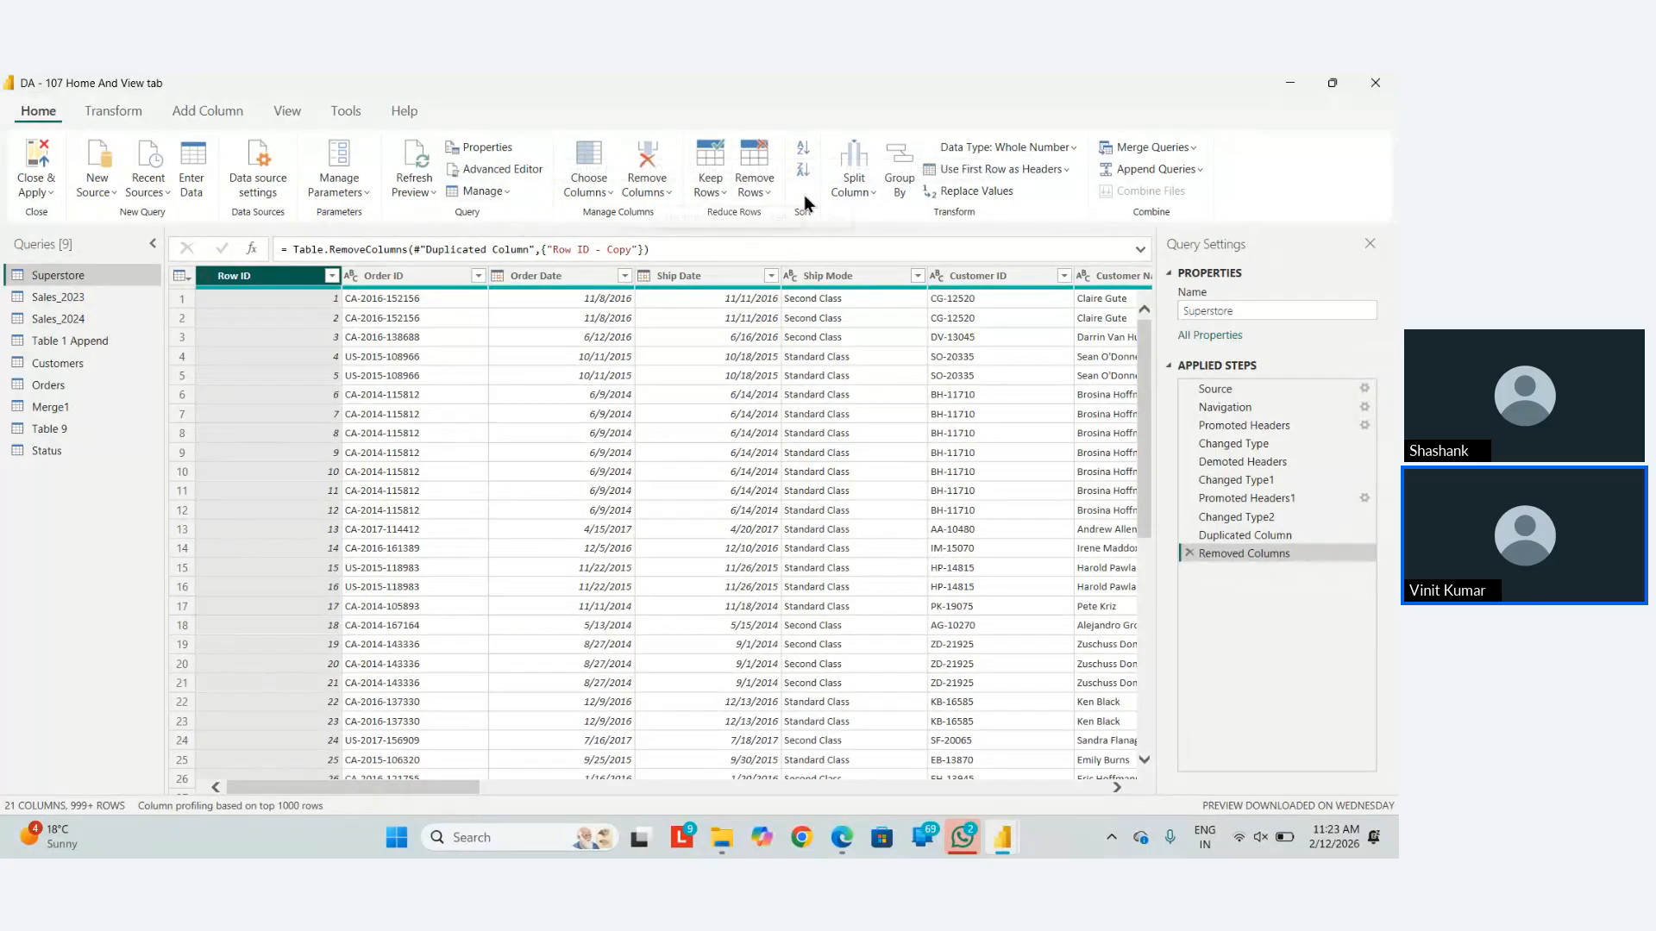
left_click(190, 107)
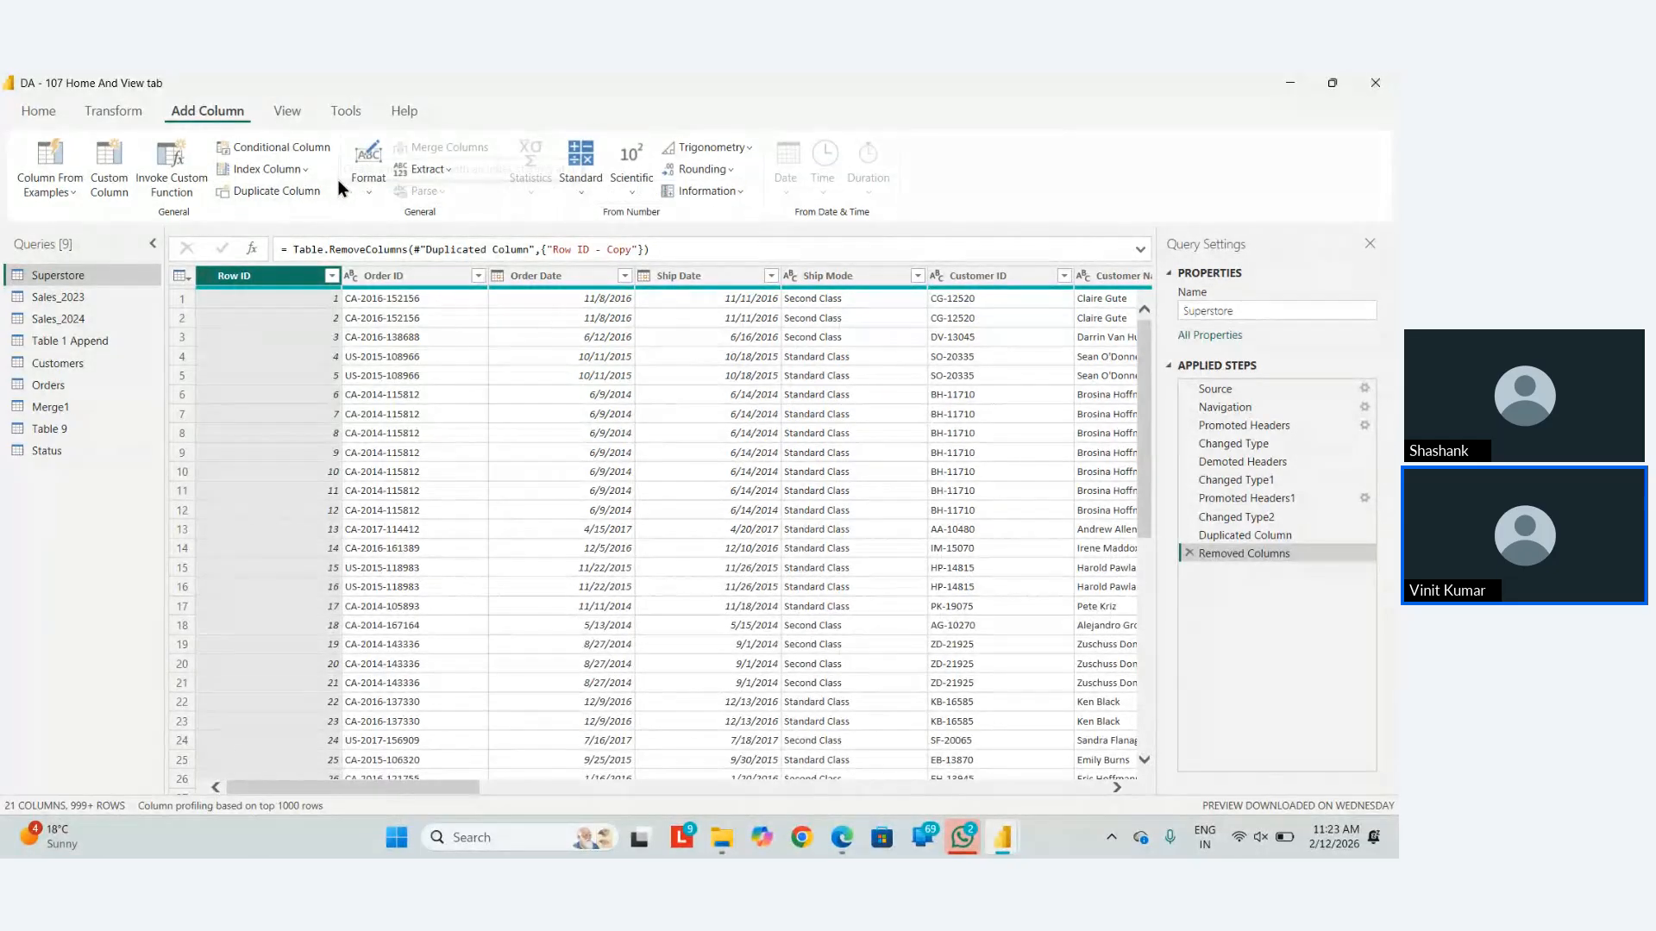
left_click(293, 168)
left_click(293, 168)
left_click(293, 168)
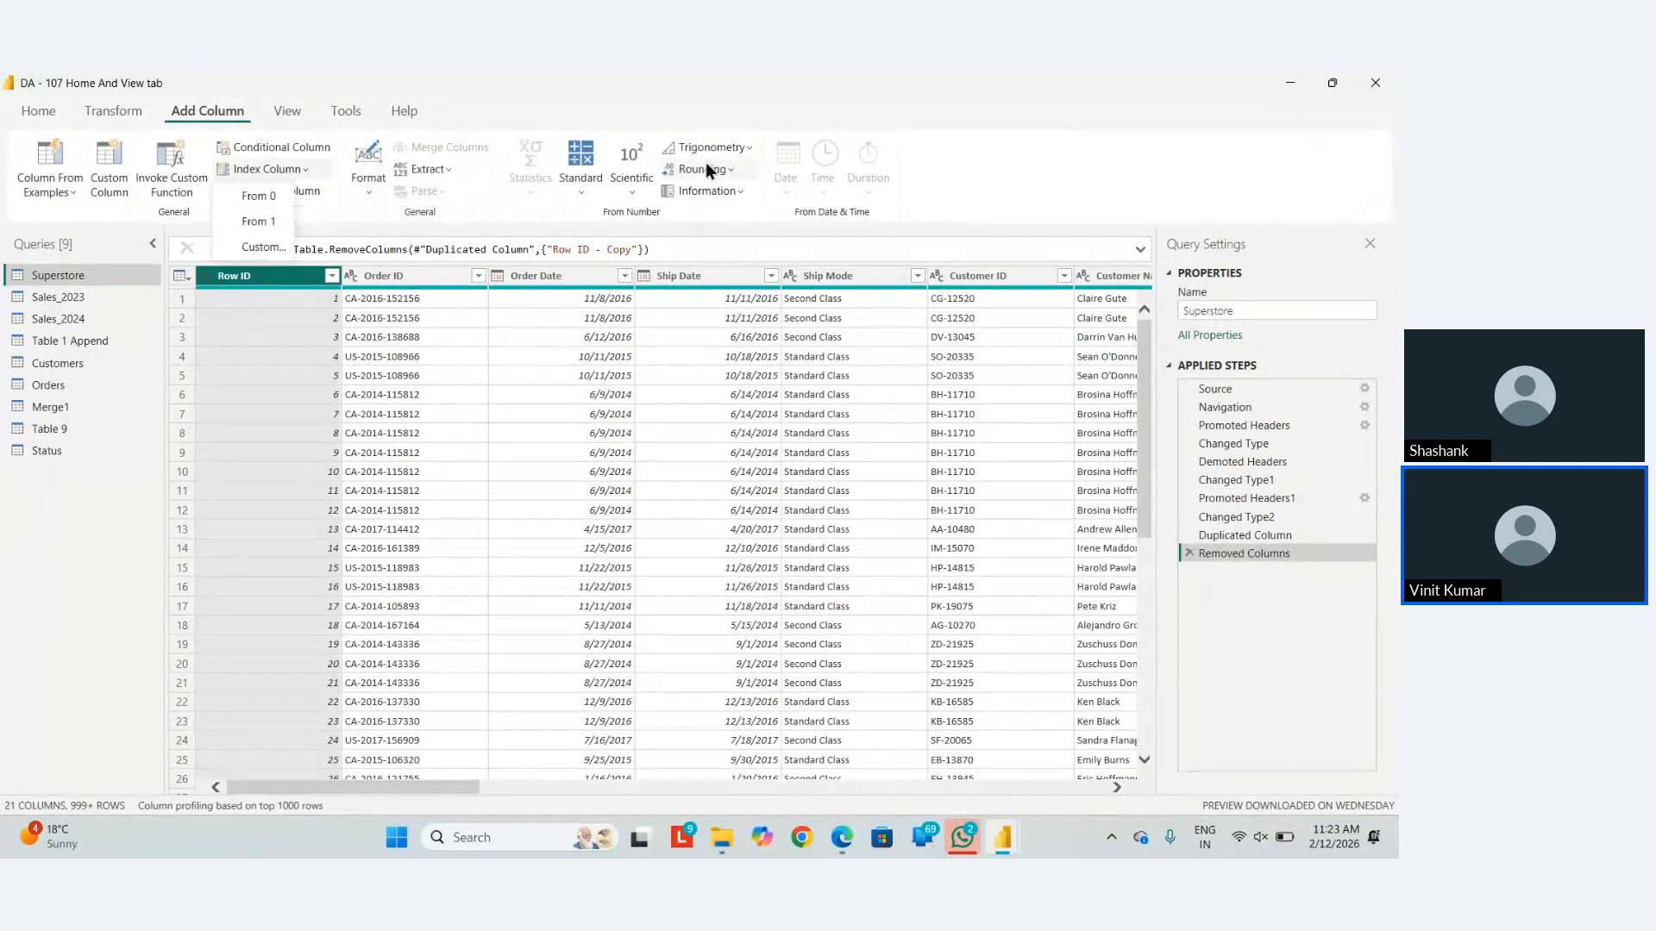
left_click(936, 182)
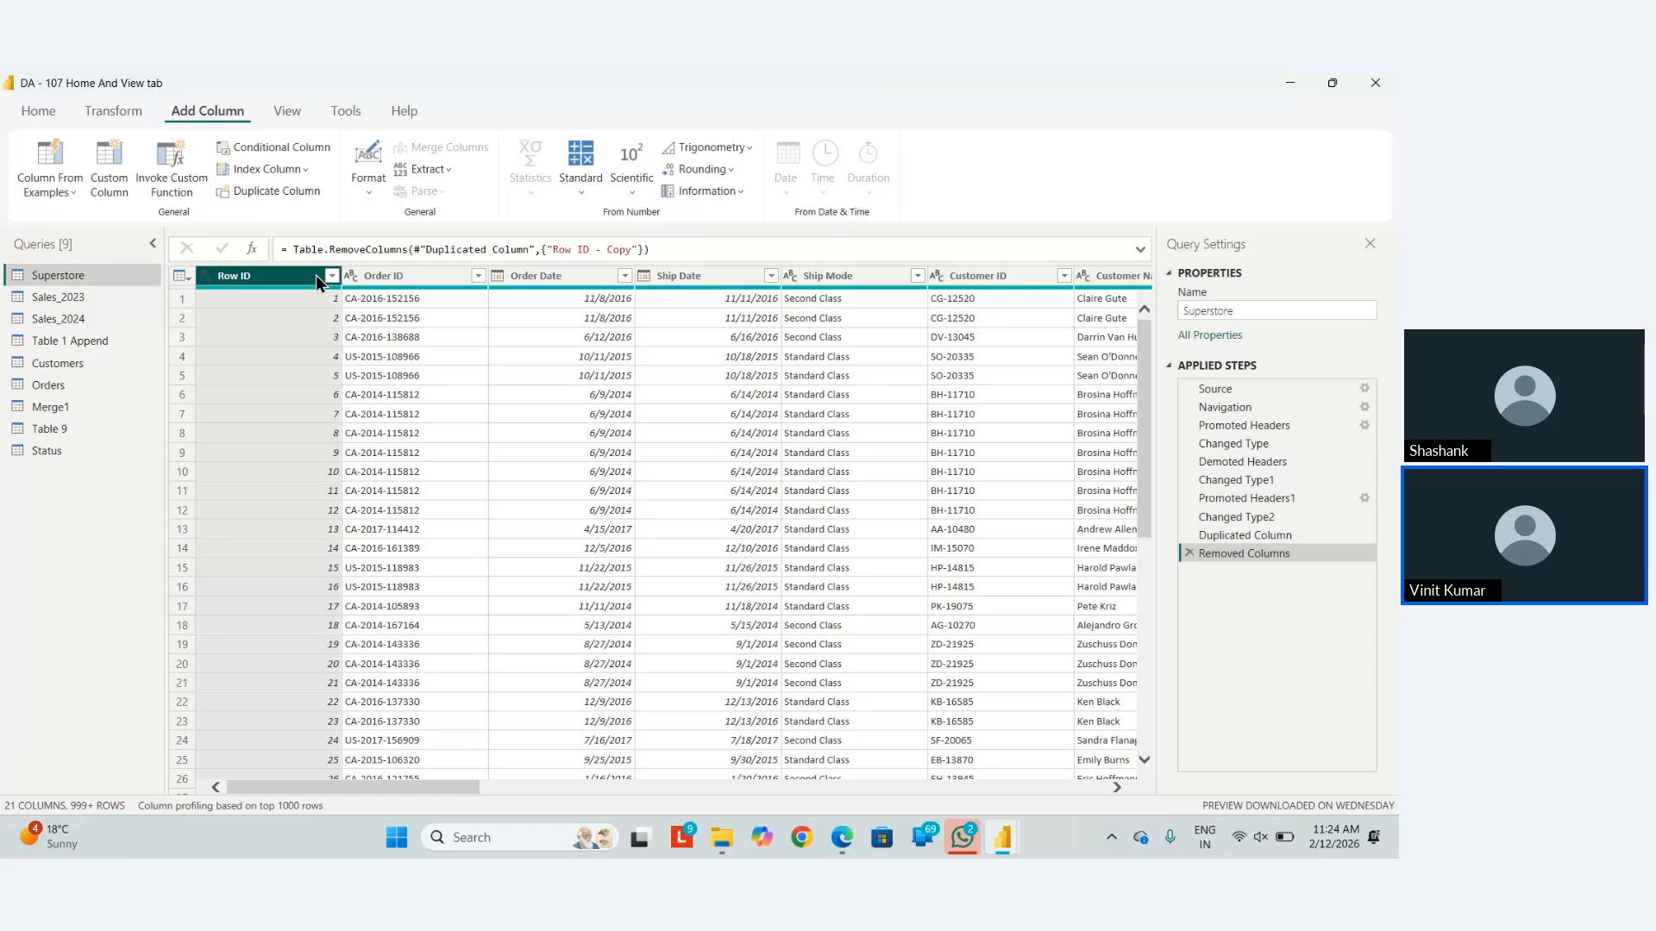
Switch to Excel and create a blank workbook.
key("super+r")
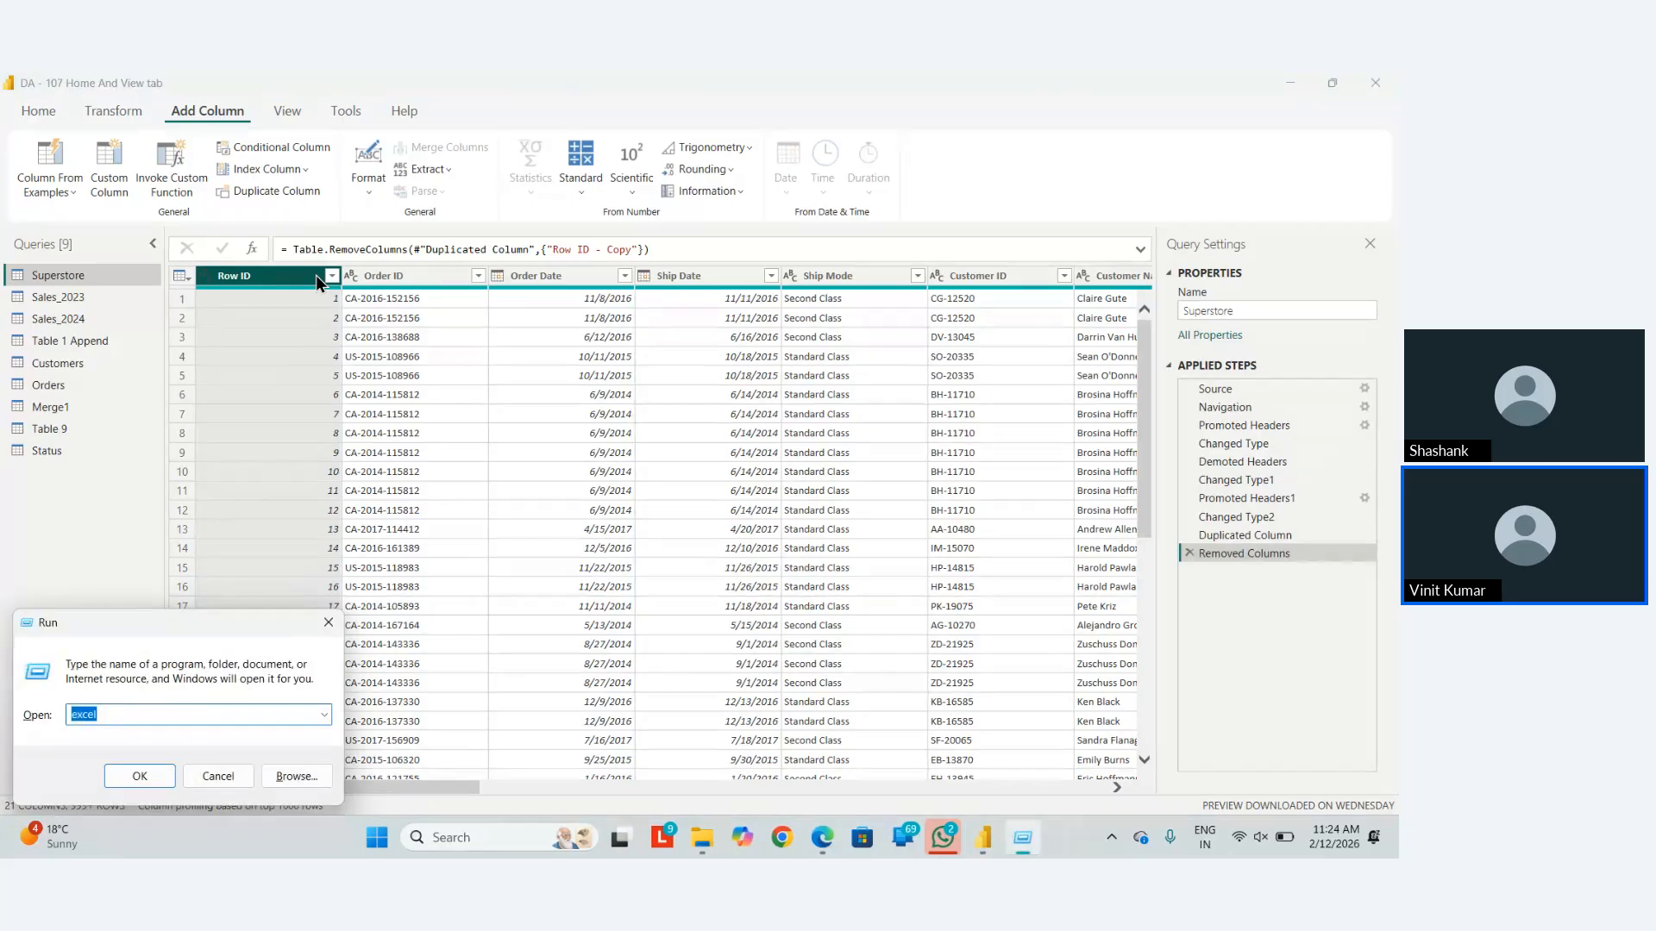
key("Return")
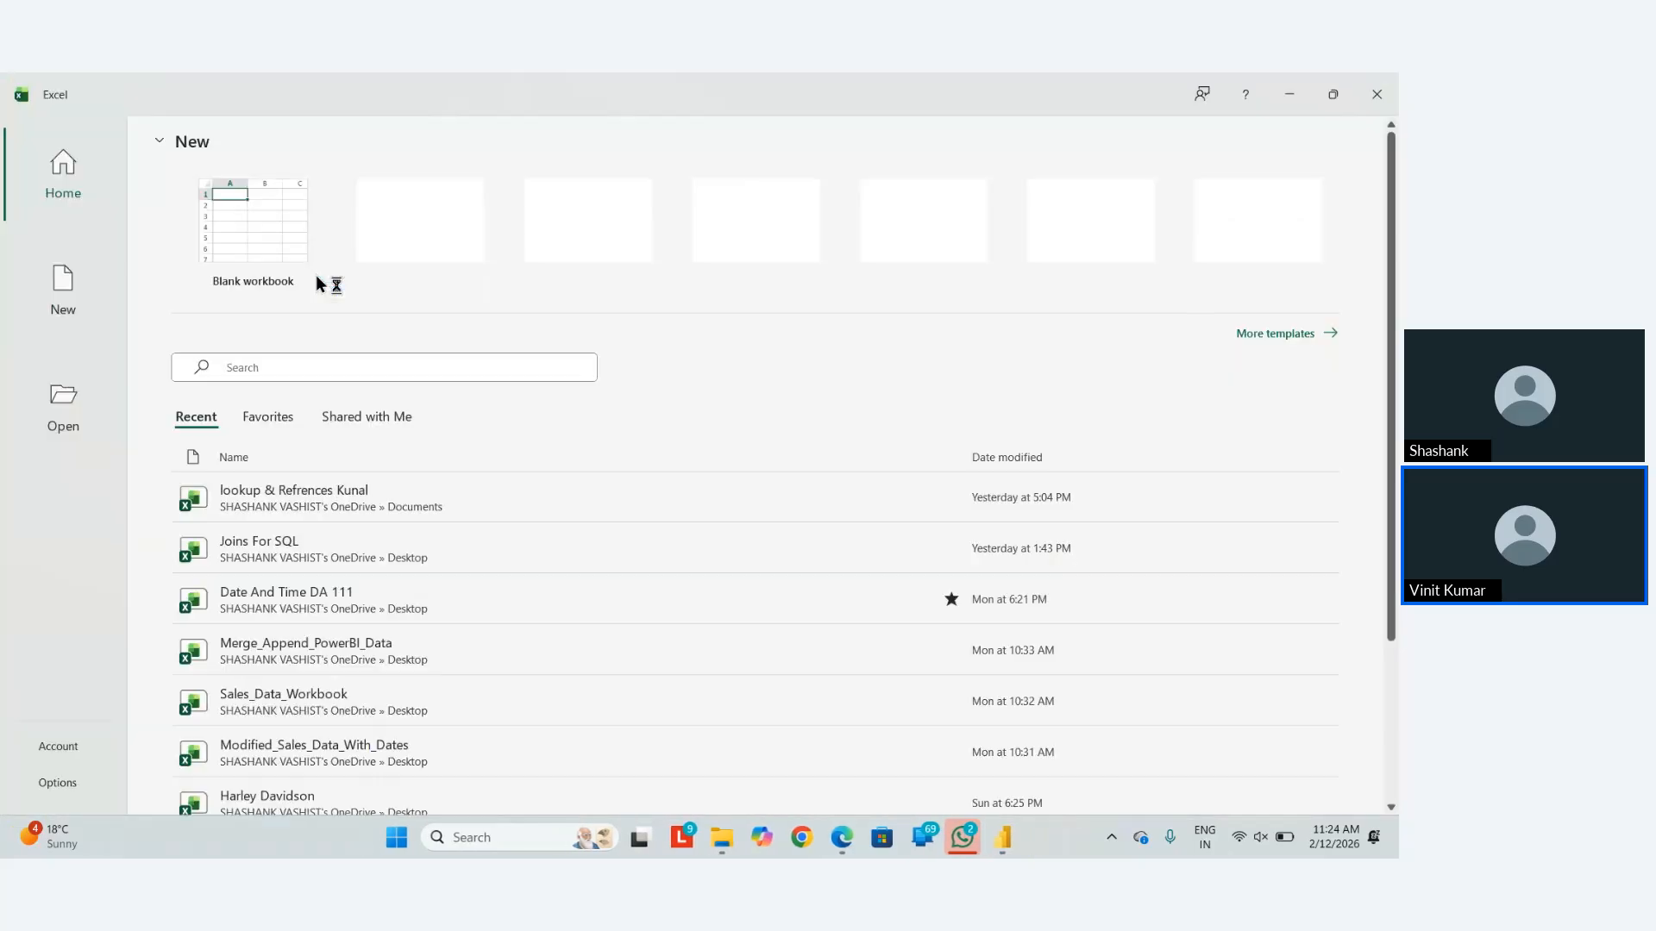
left_click(293, 289)
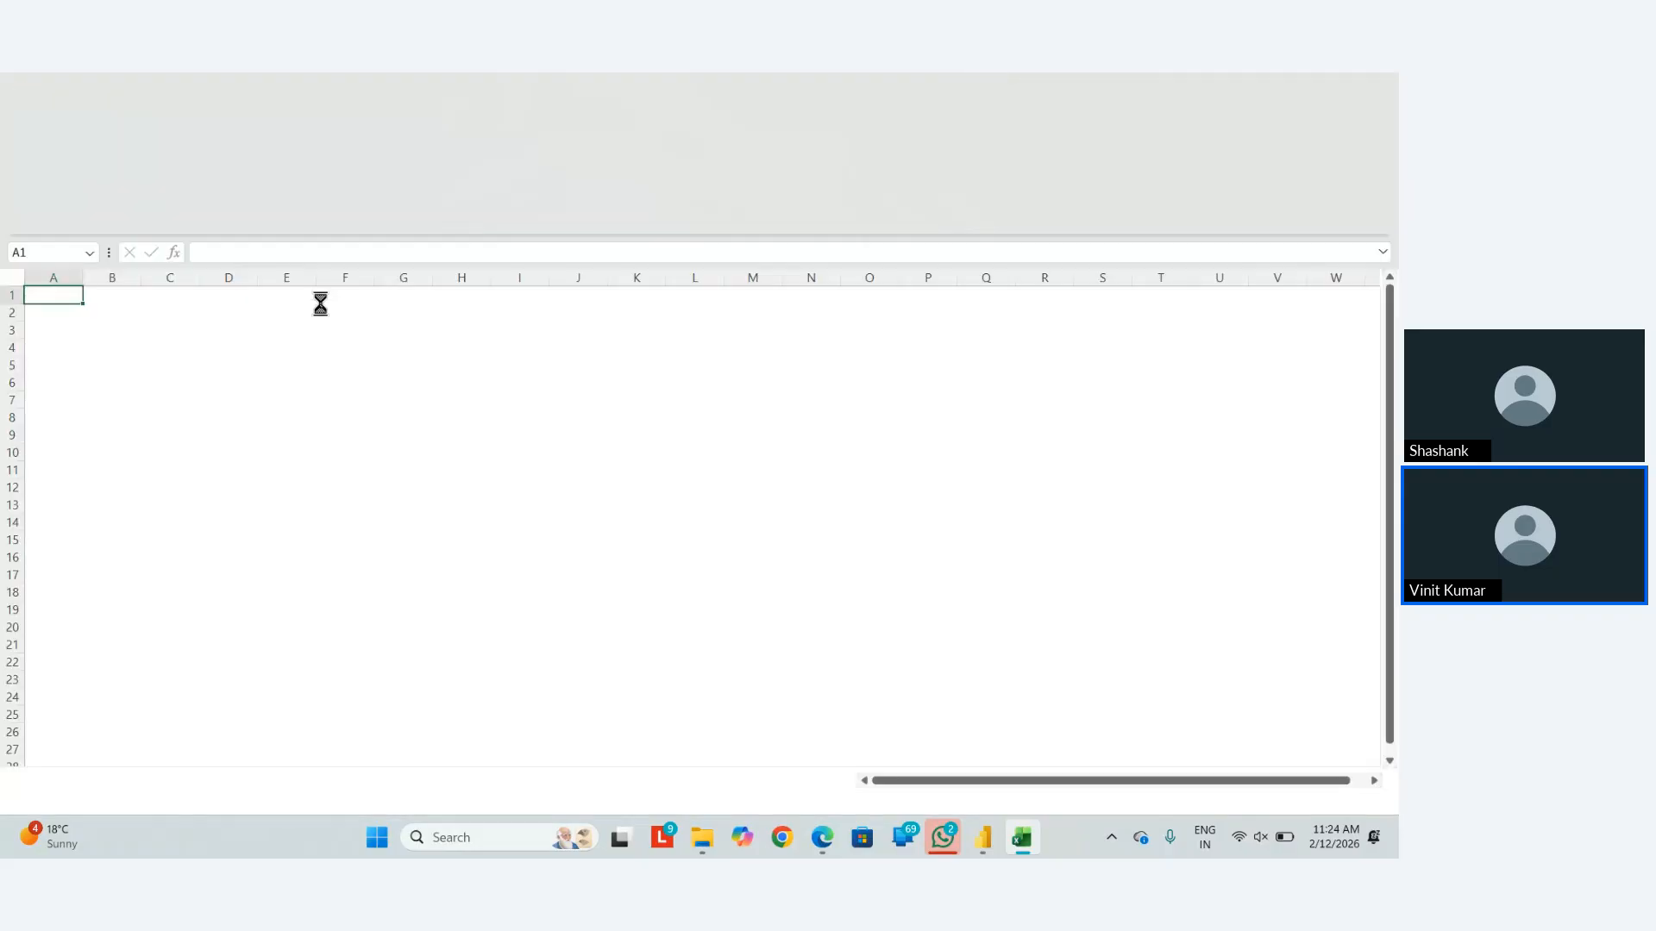
Enter Milk-285585 in cell F6 and autofit the width of column F to it.
left_click(345, 383)
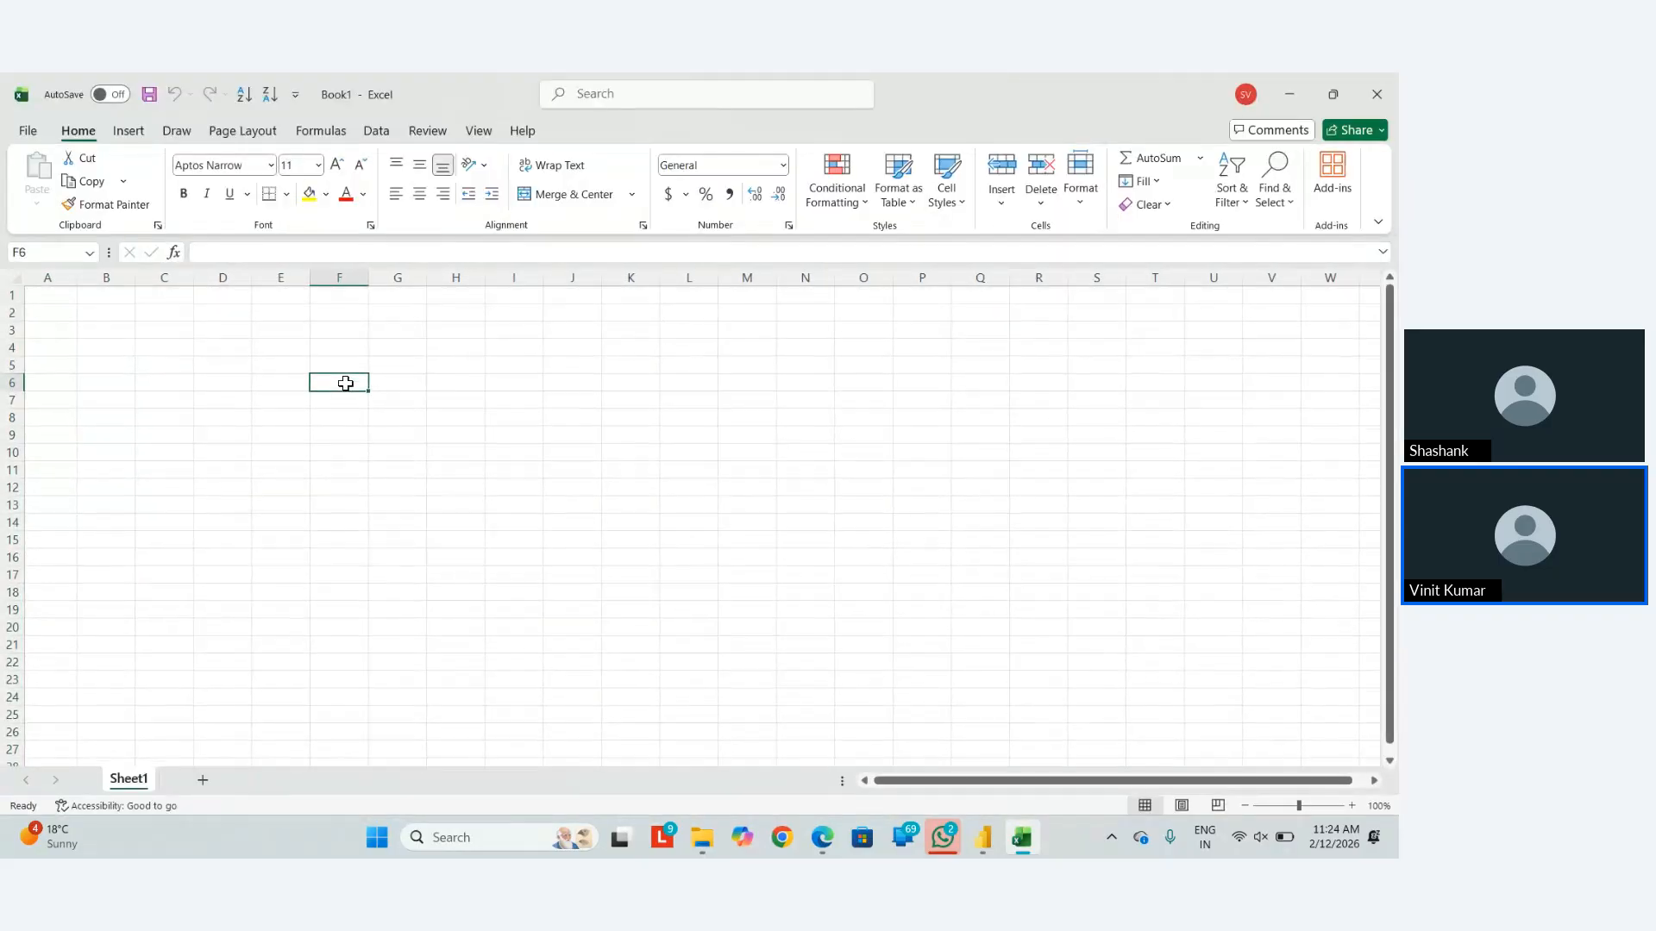
scroll(345, 383, "up", 5)
type("M")
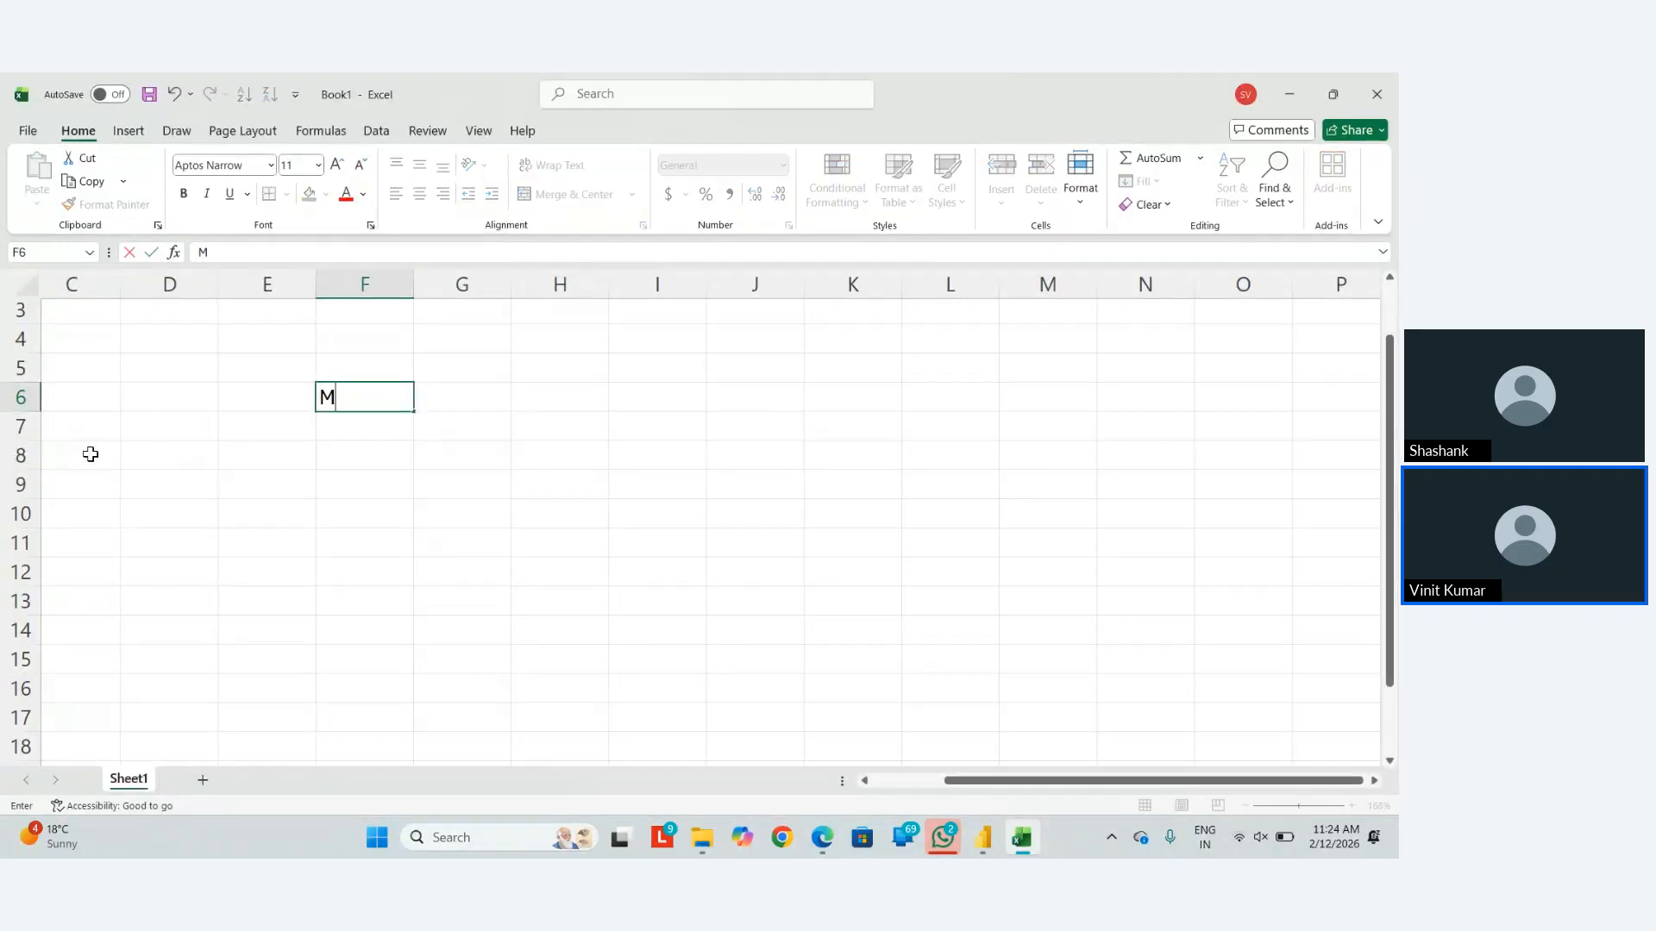
type("ilk-285585")
key("Return")
key("Up")
key("alt+h")
key("o")
key("i")
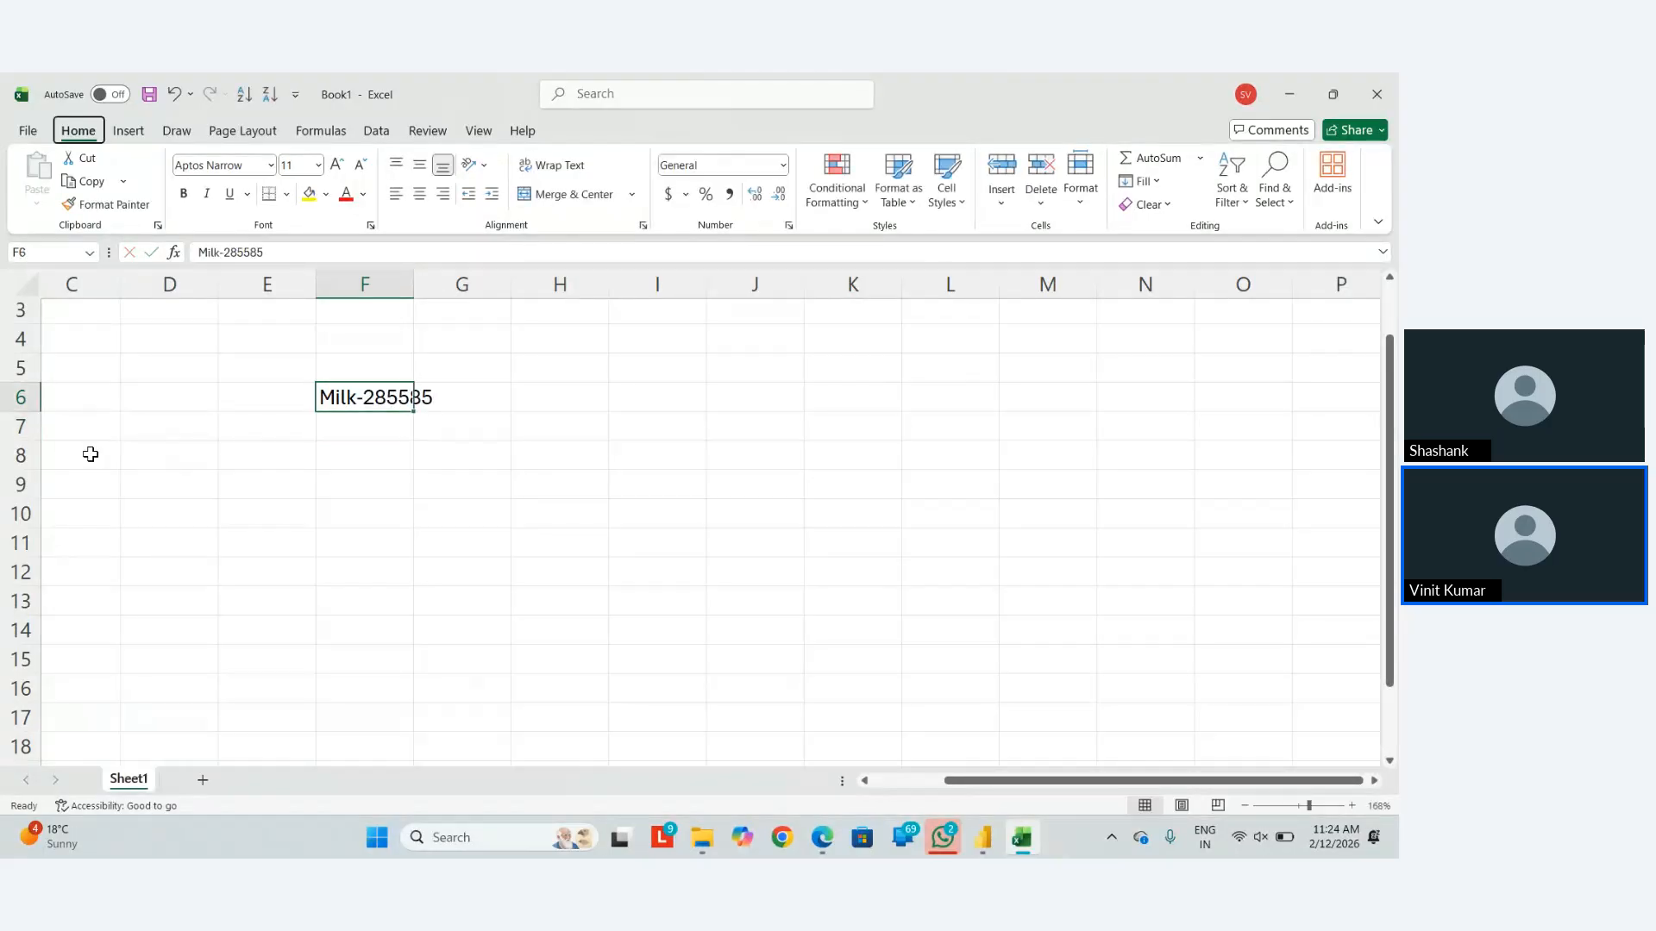
key("Down")
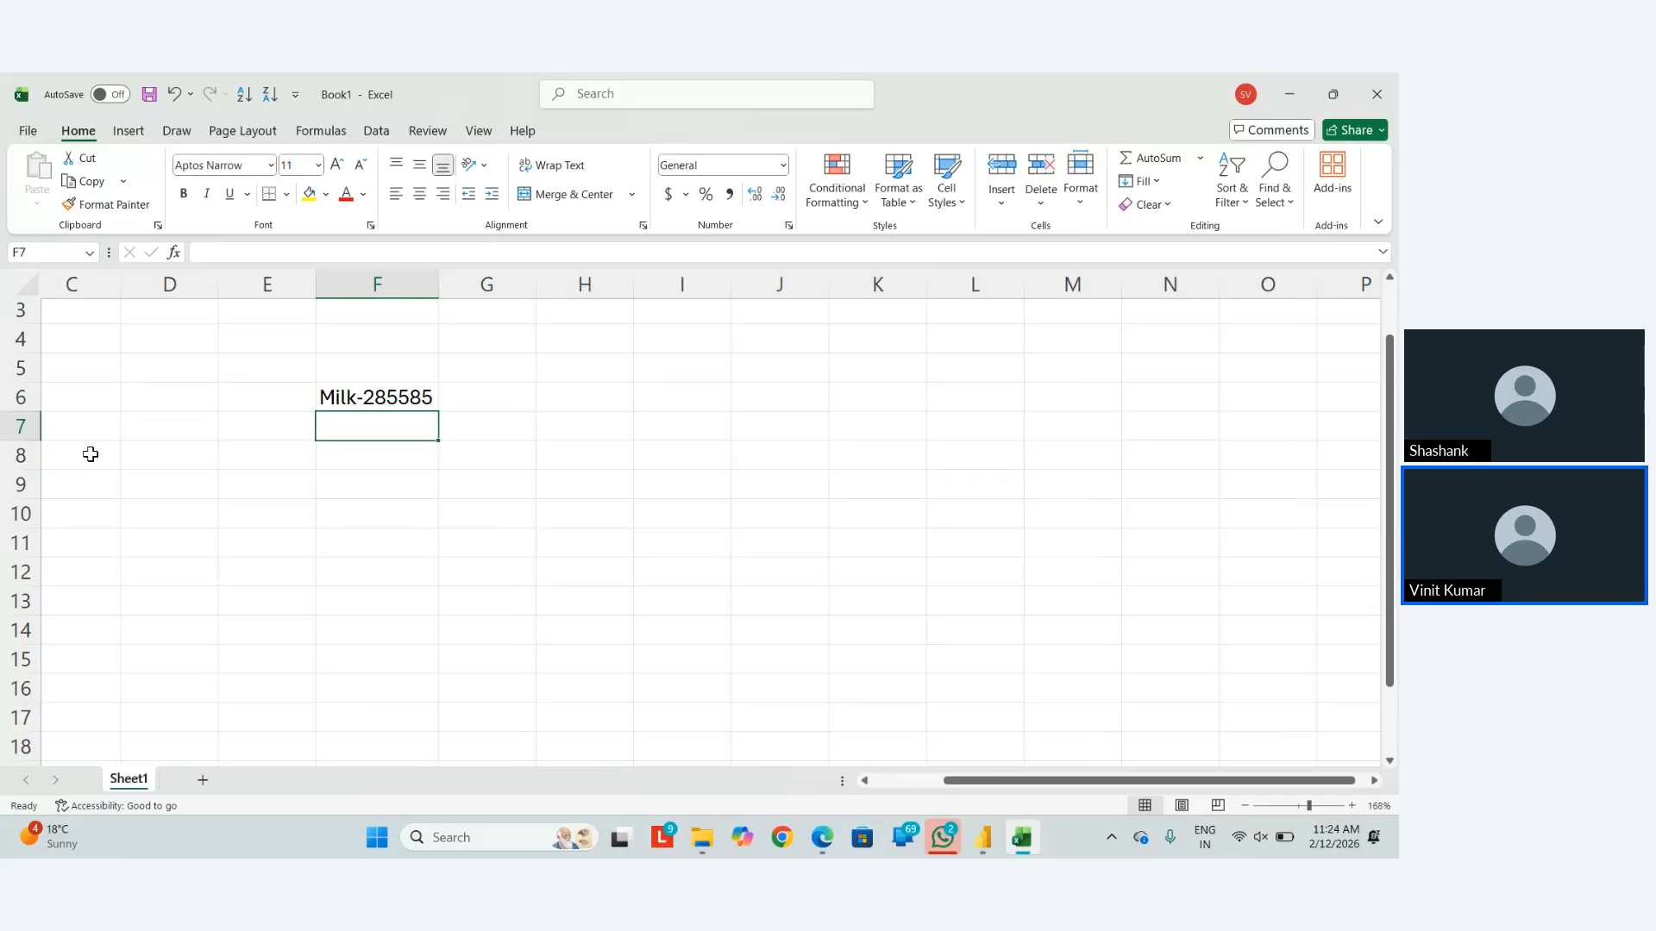
Enter Rice-789852 in cell F7 and Oil-254136 in cell F8.
type("Rice-")
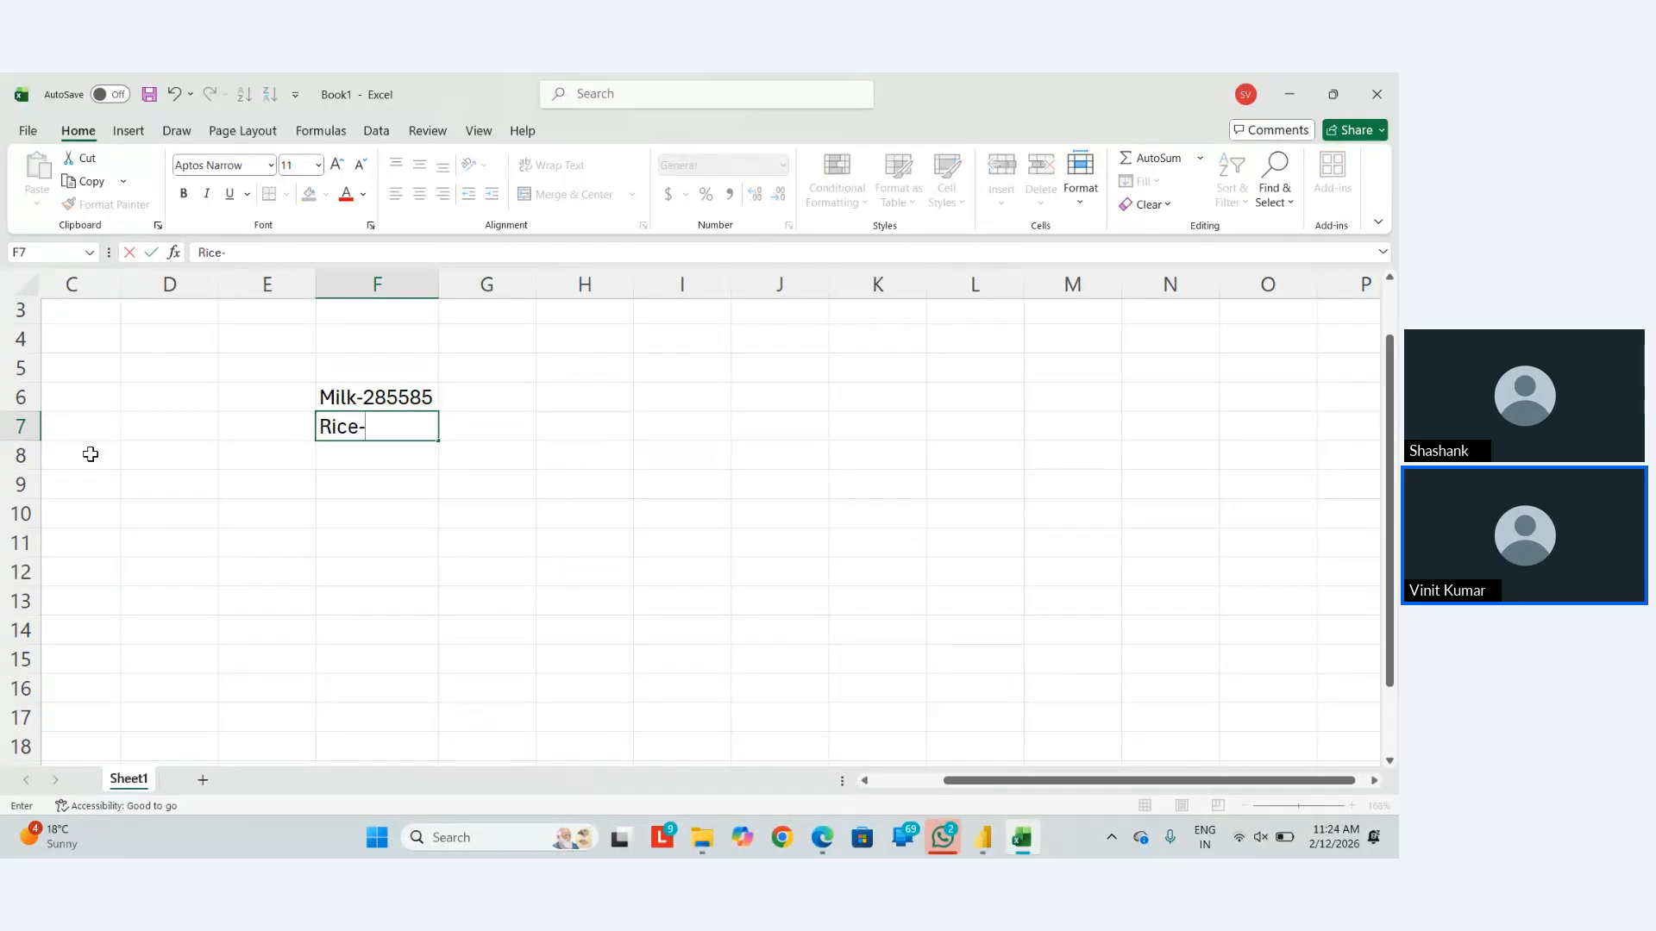
type("789852")
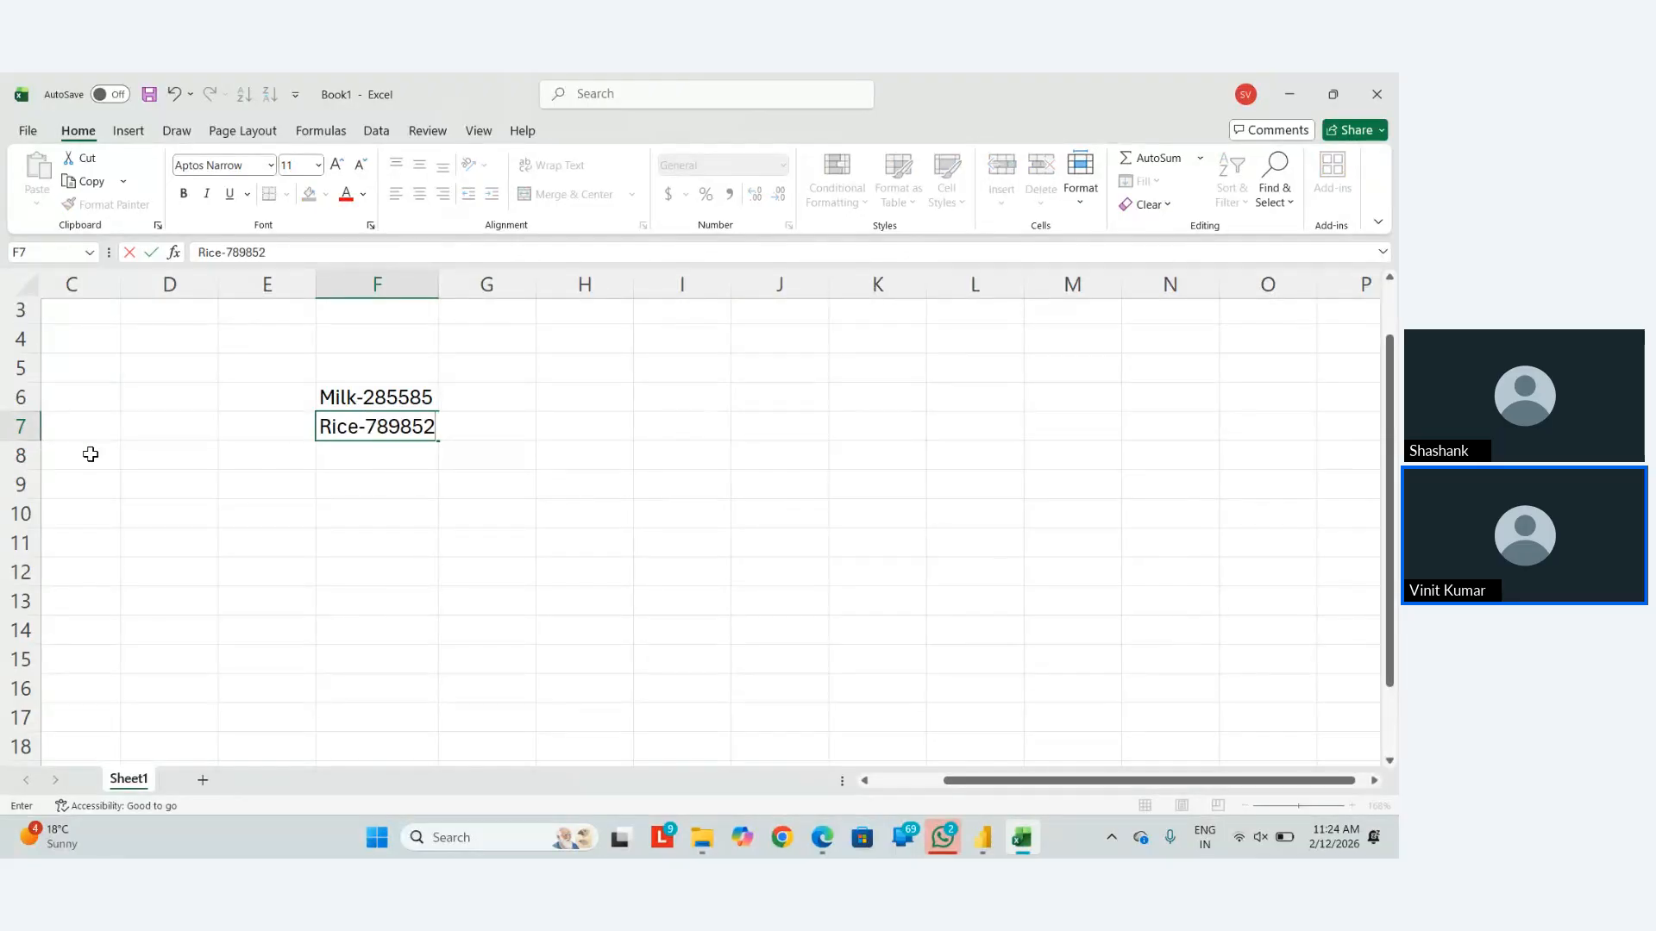
key("ctrl+Return")
key("Return")
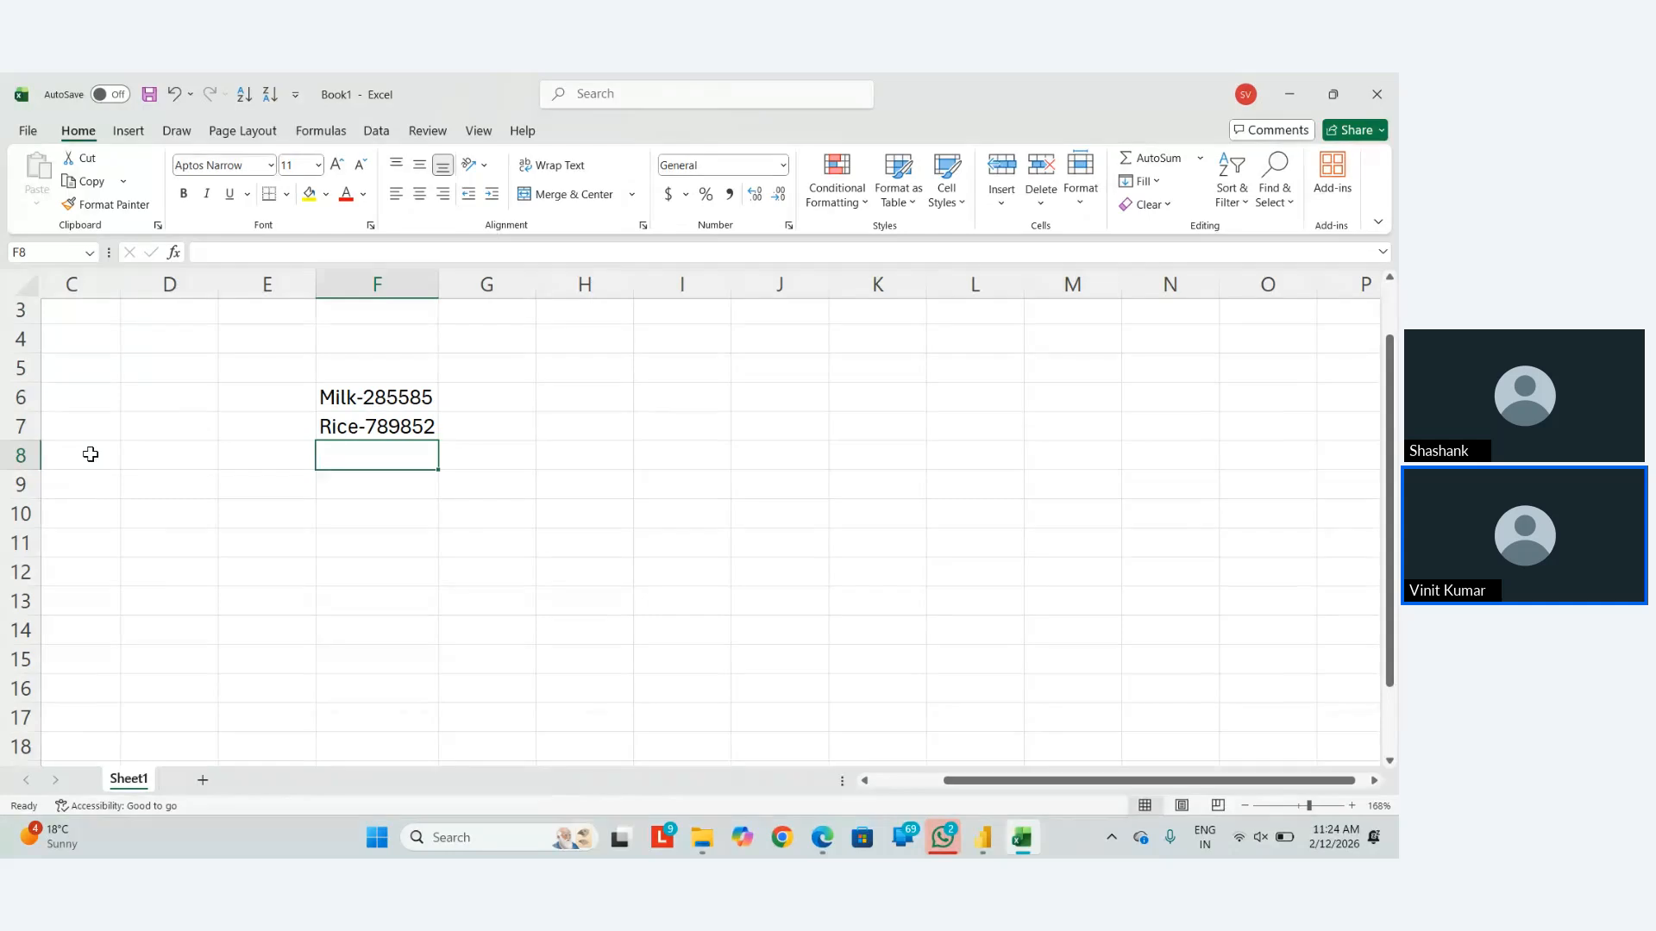
type("Oil-")
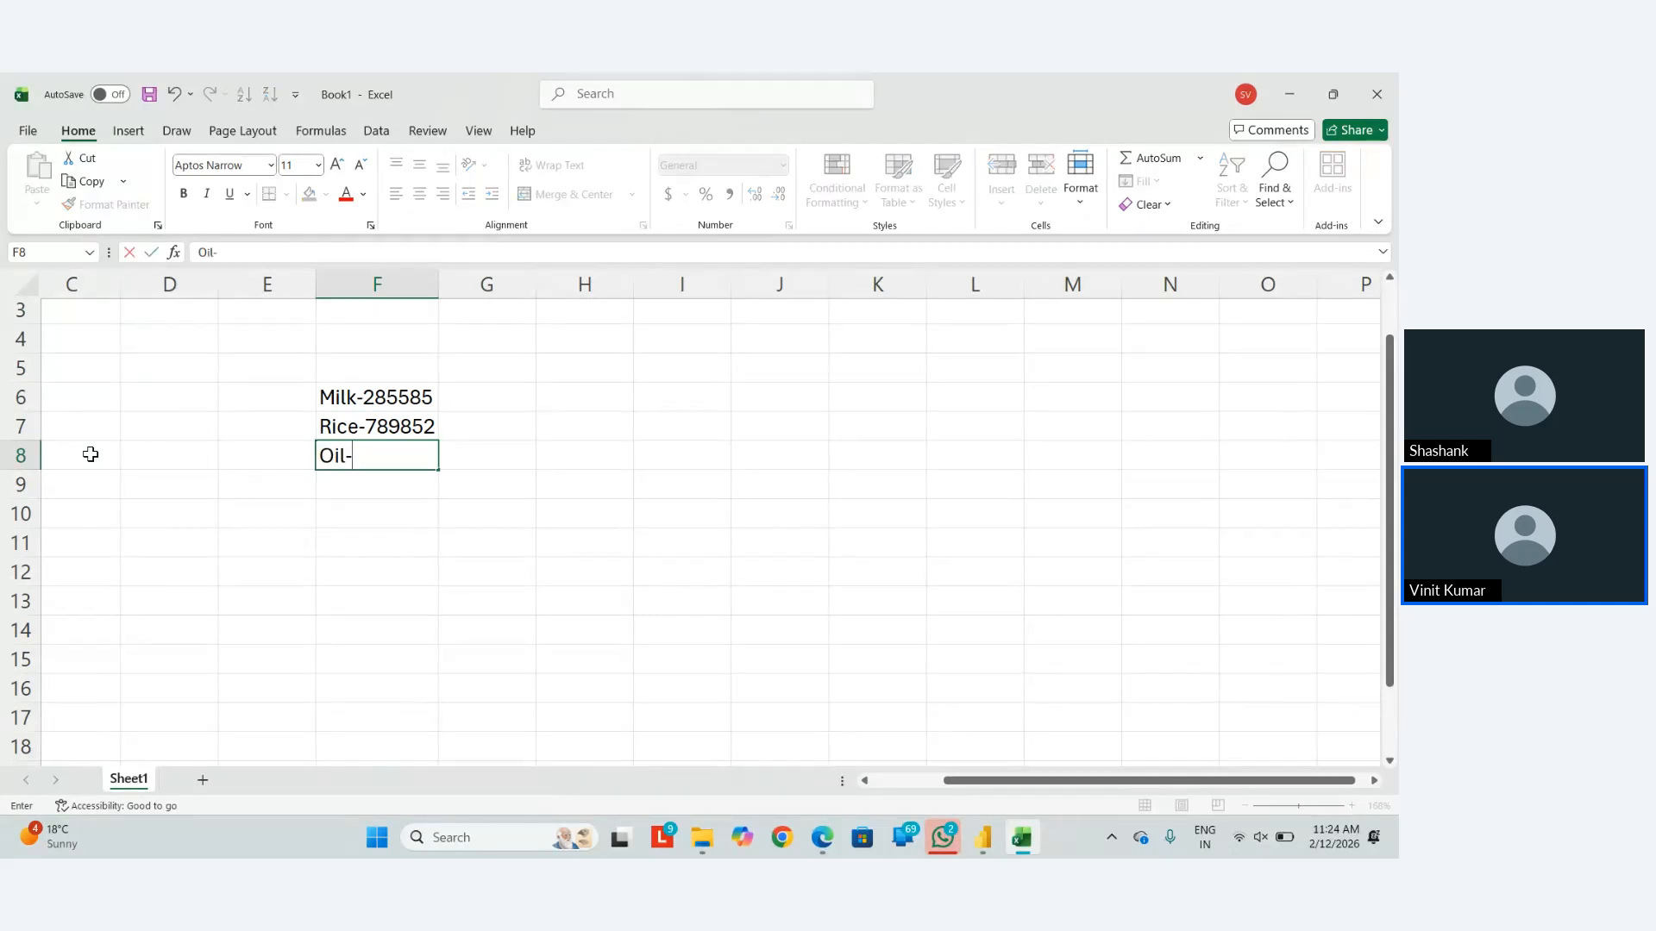
type("254136")
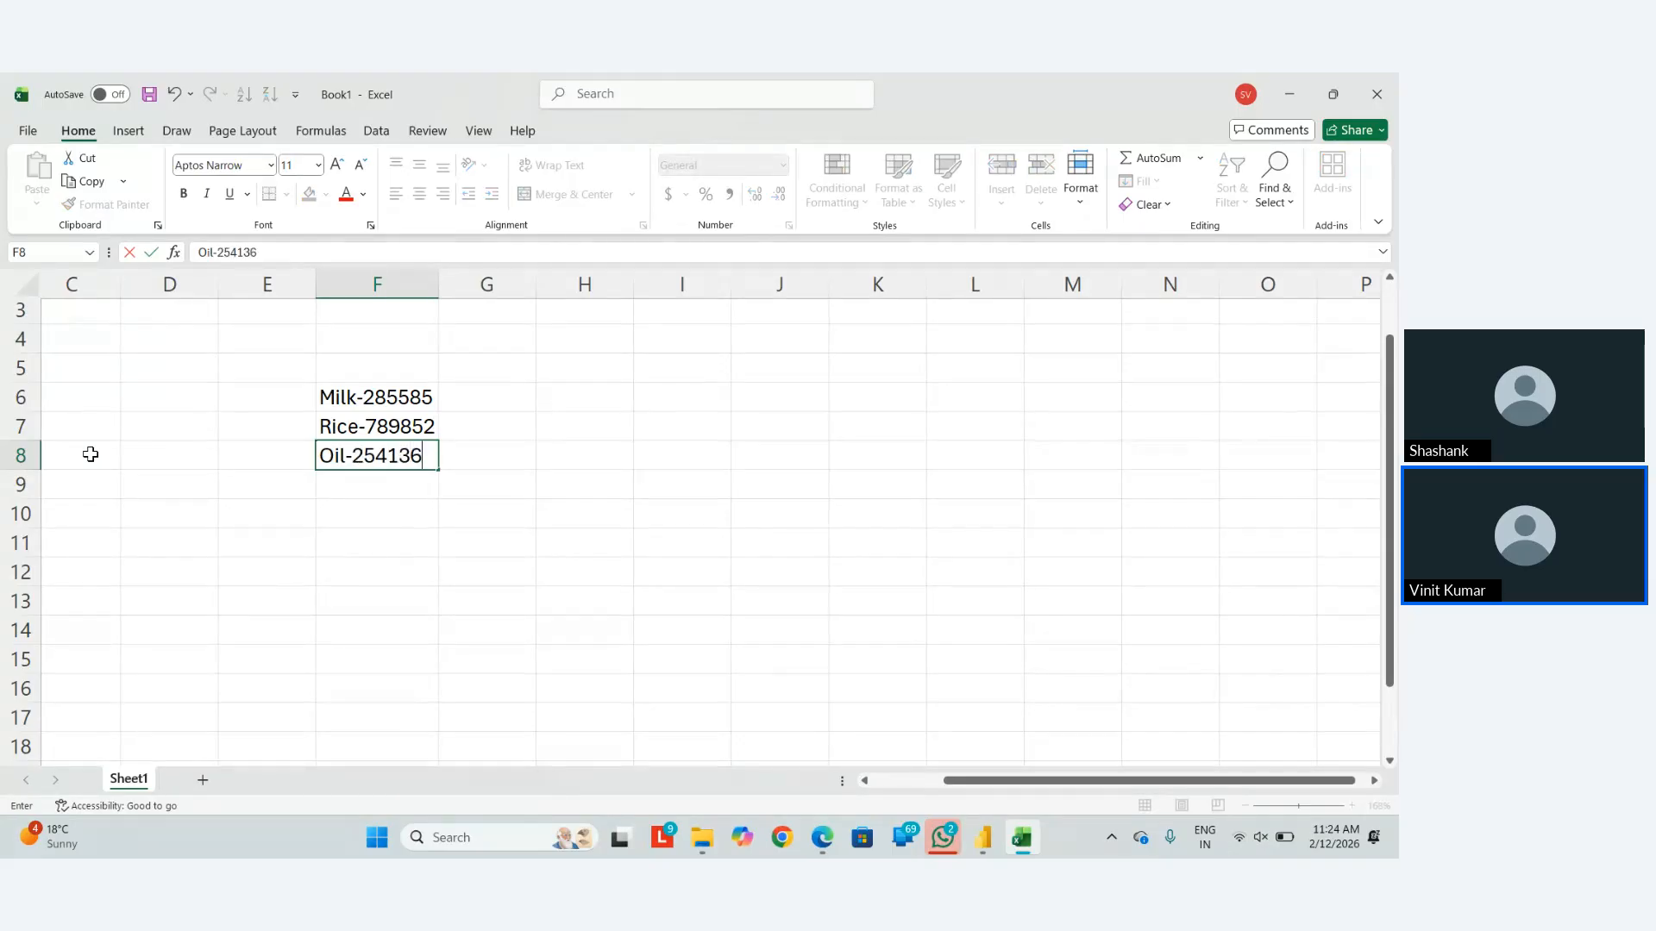
key("Return")
key("Up")
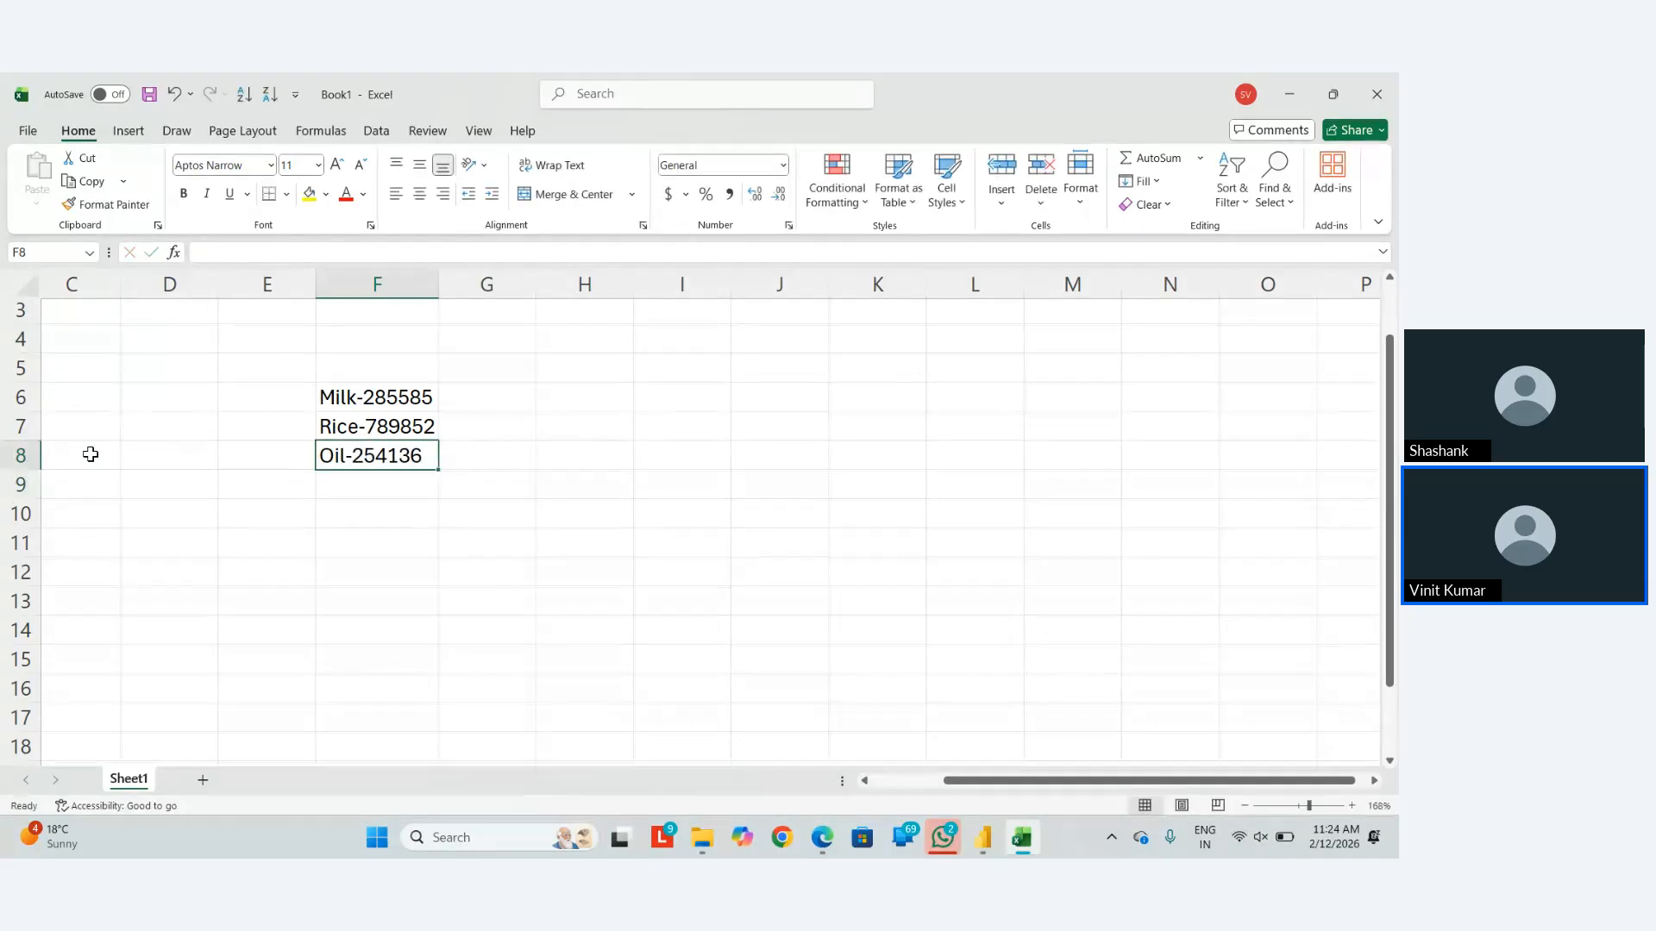
Enter 285585 in cell G6 and Flash Fill G6:G8 to extract the numbers from column F.
key("Up")
key("Up")
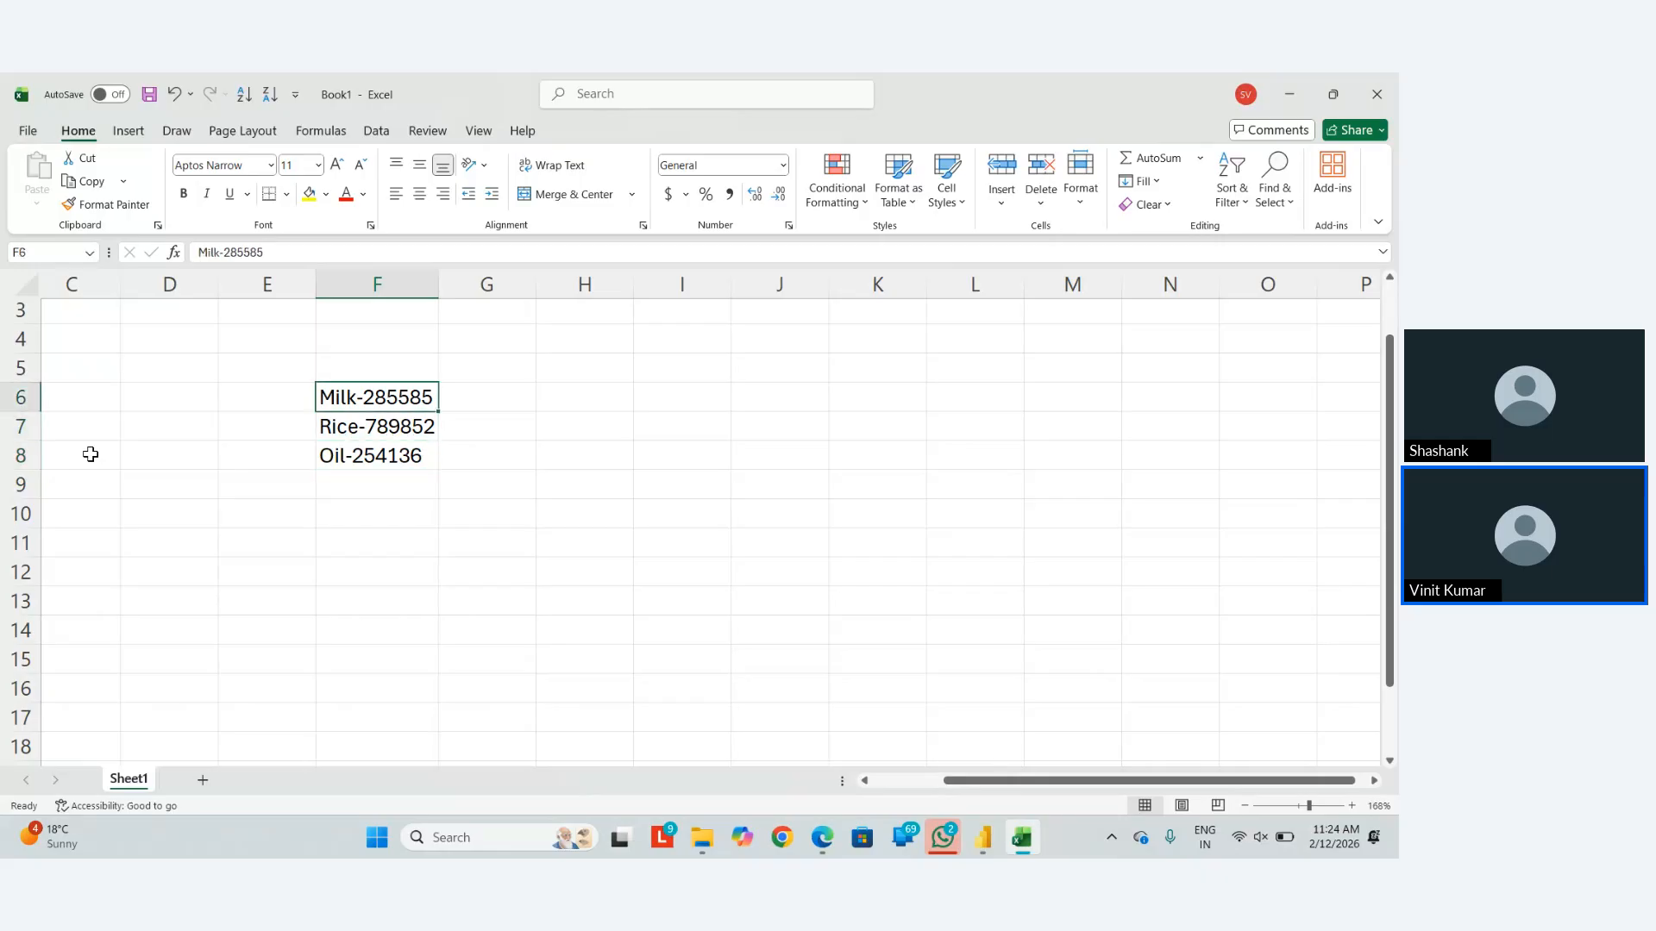
key("Right")
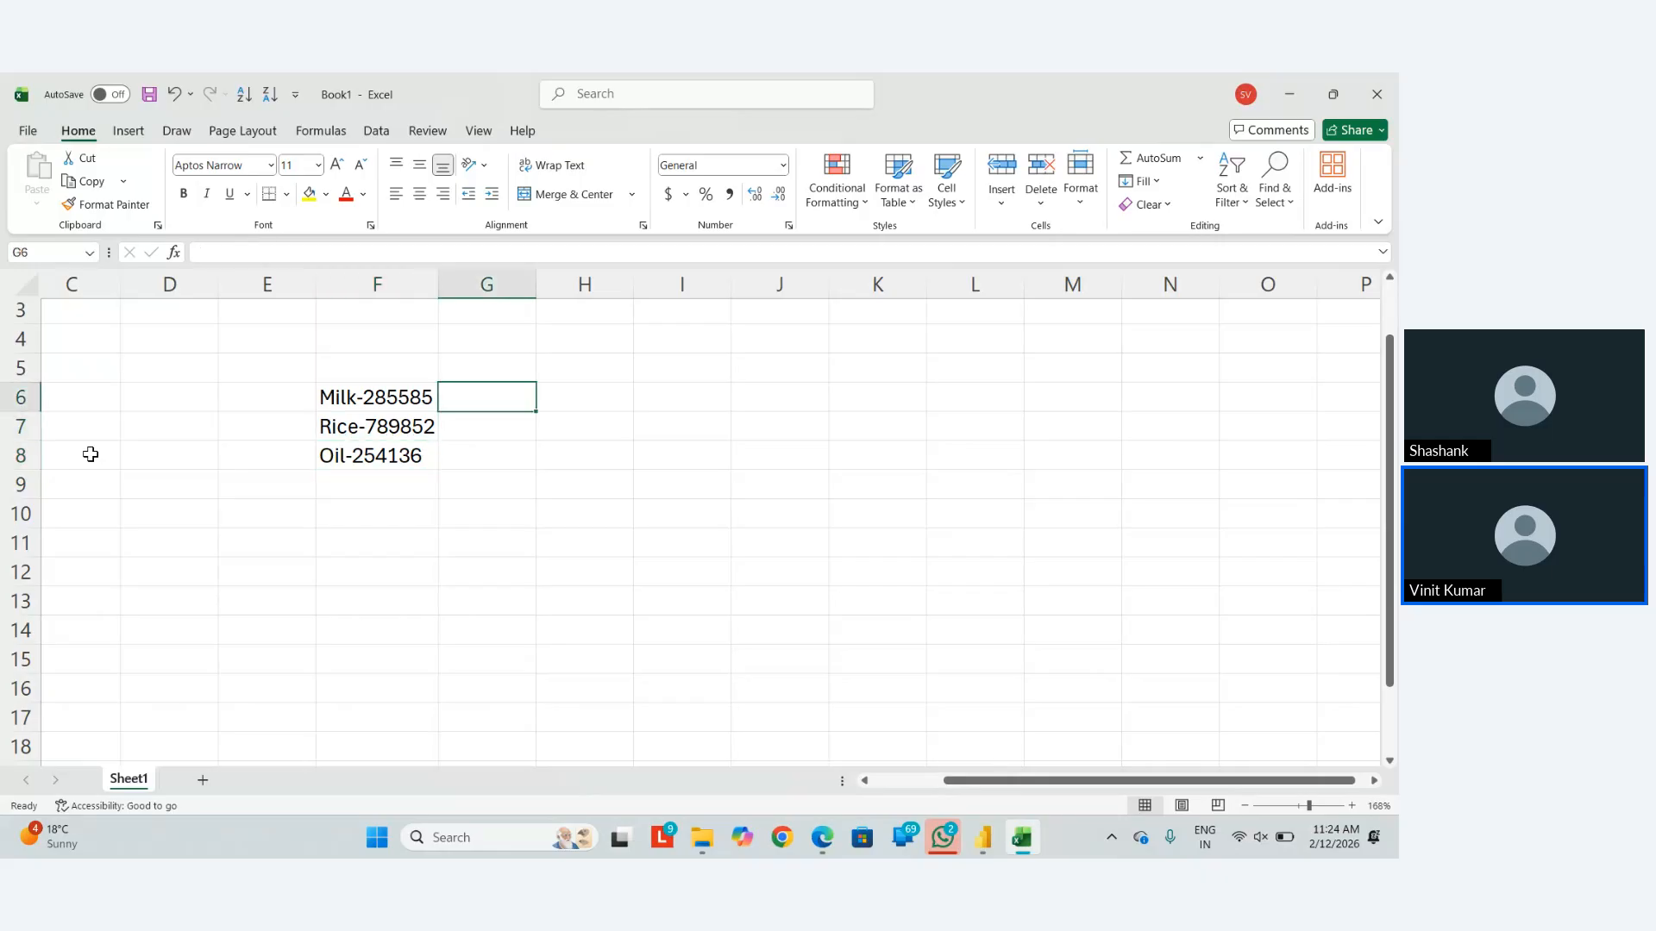
type("285585")
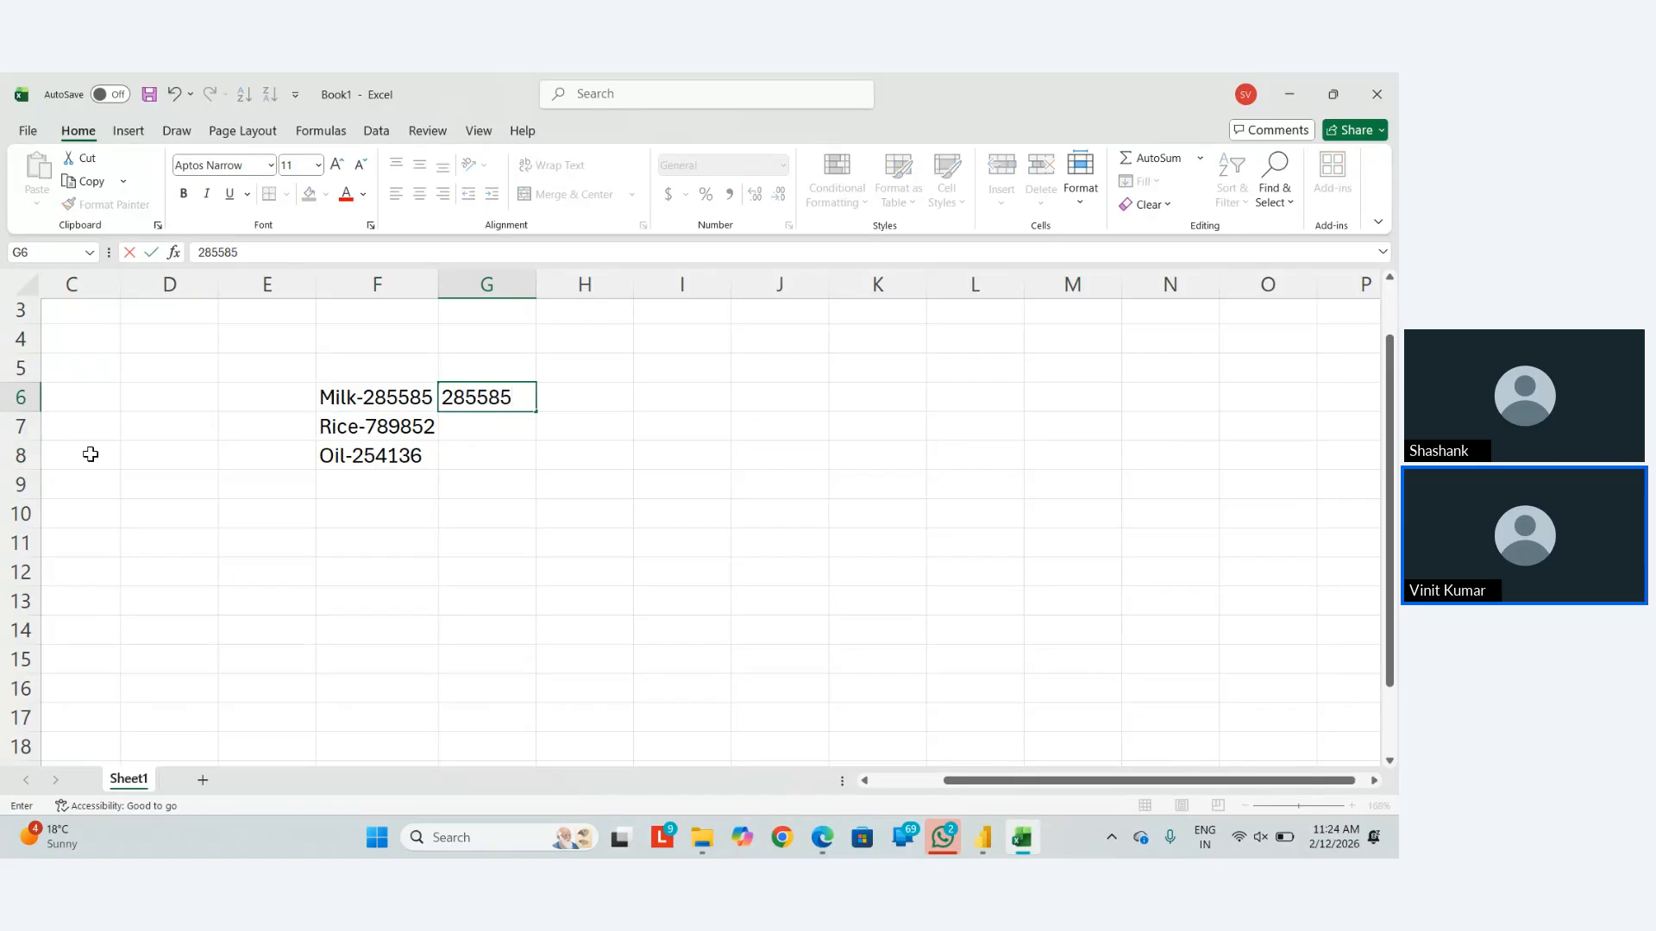
key("Return")
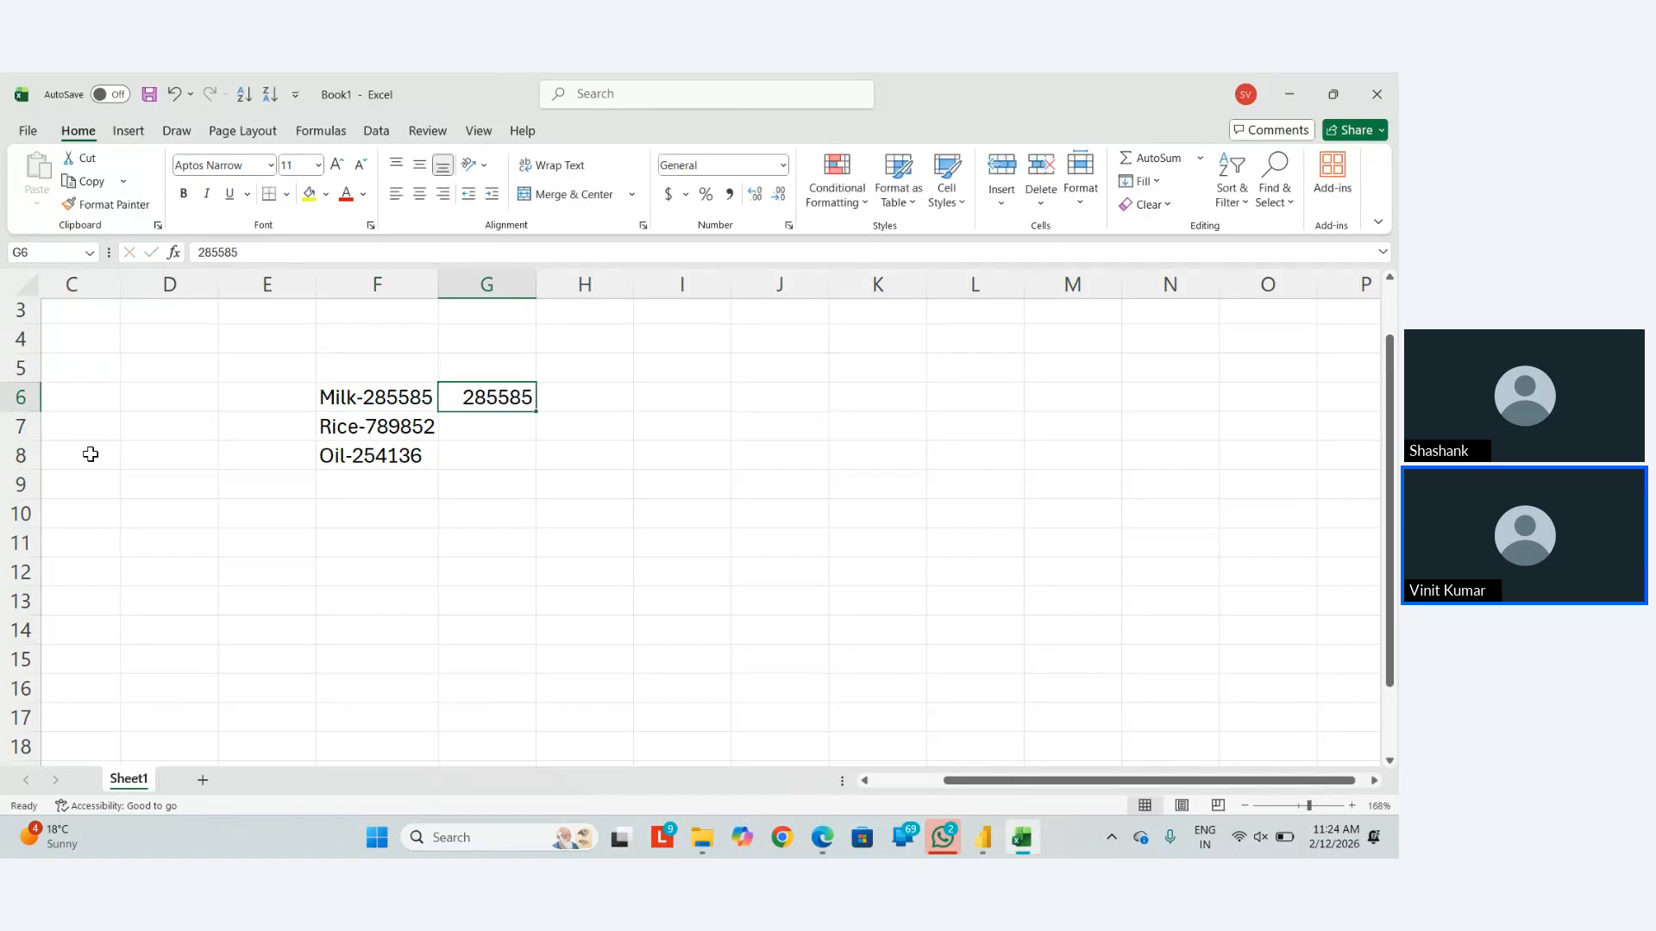
key("shift+Down")
key("shift+Down")
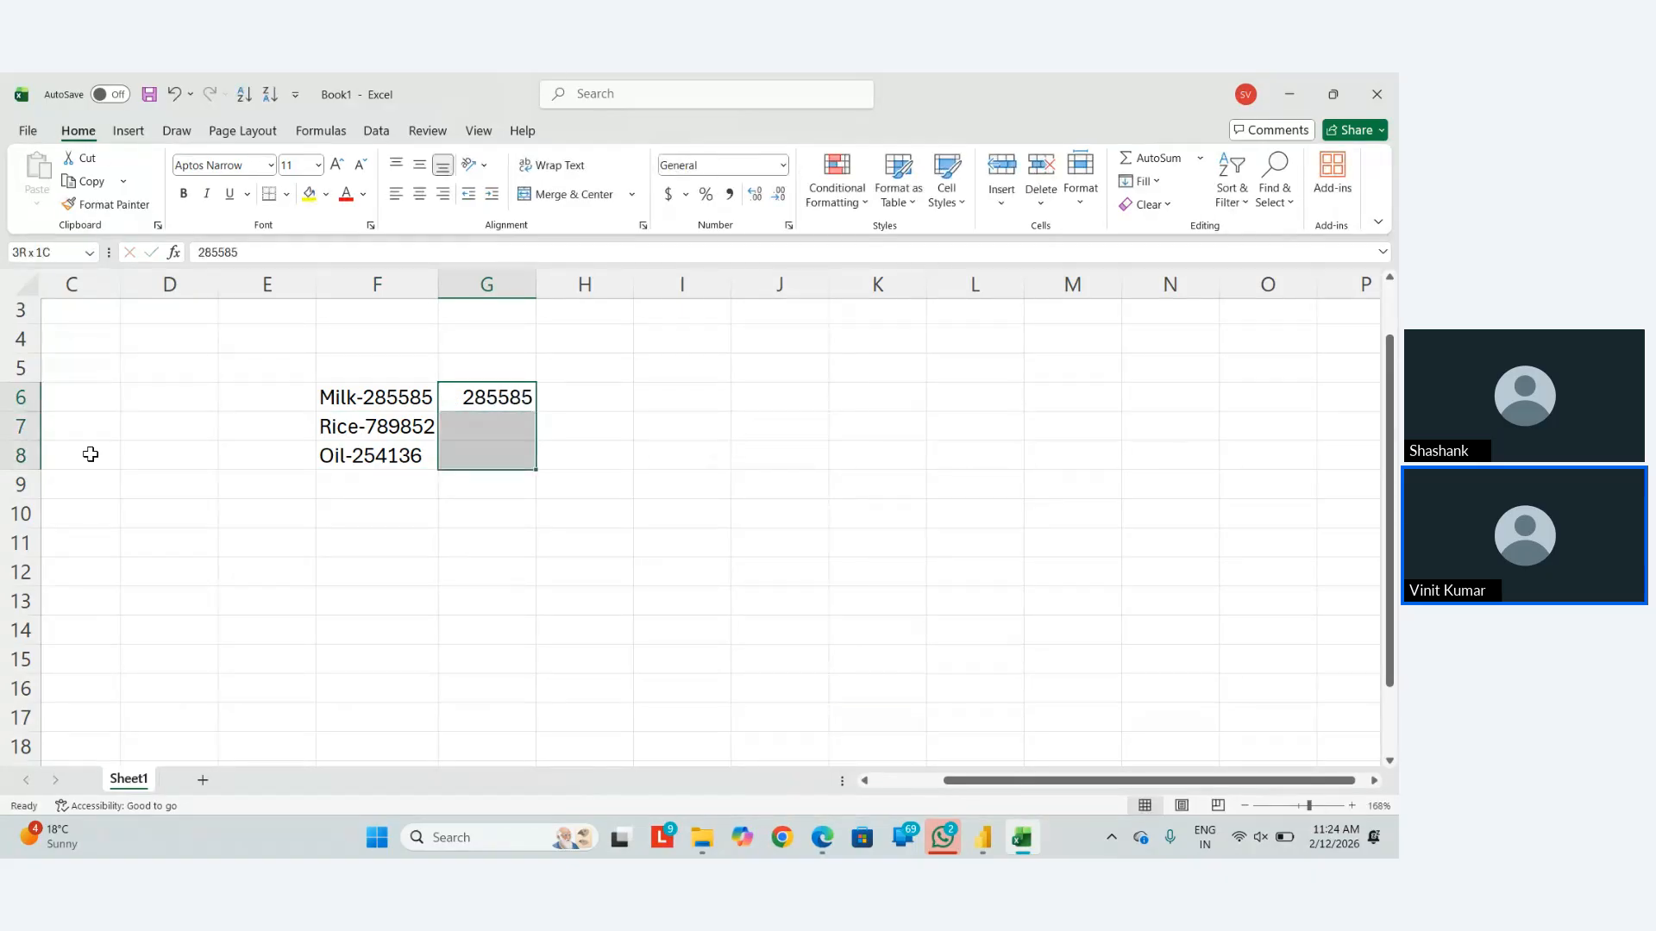
key("ctrl+e")
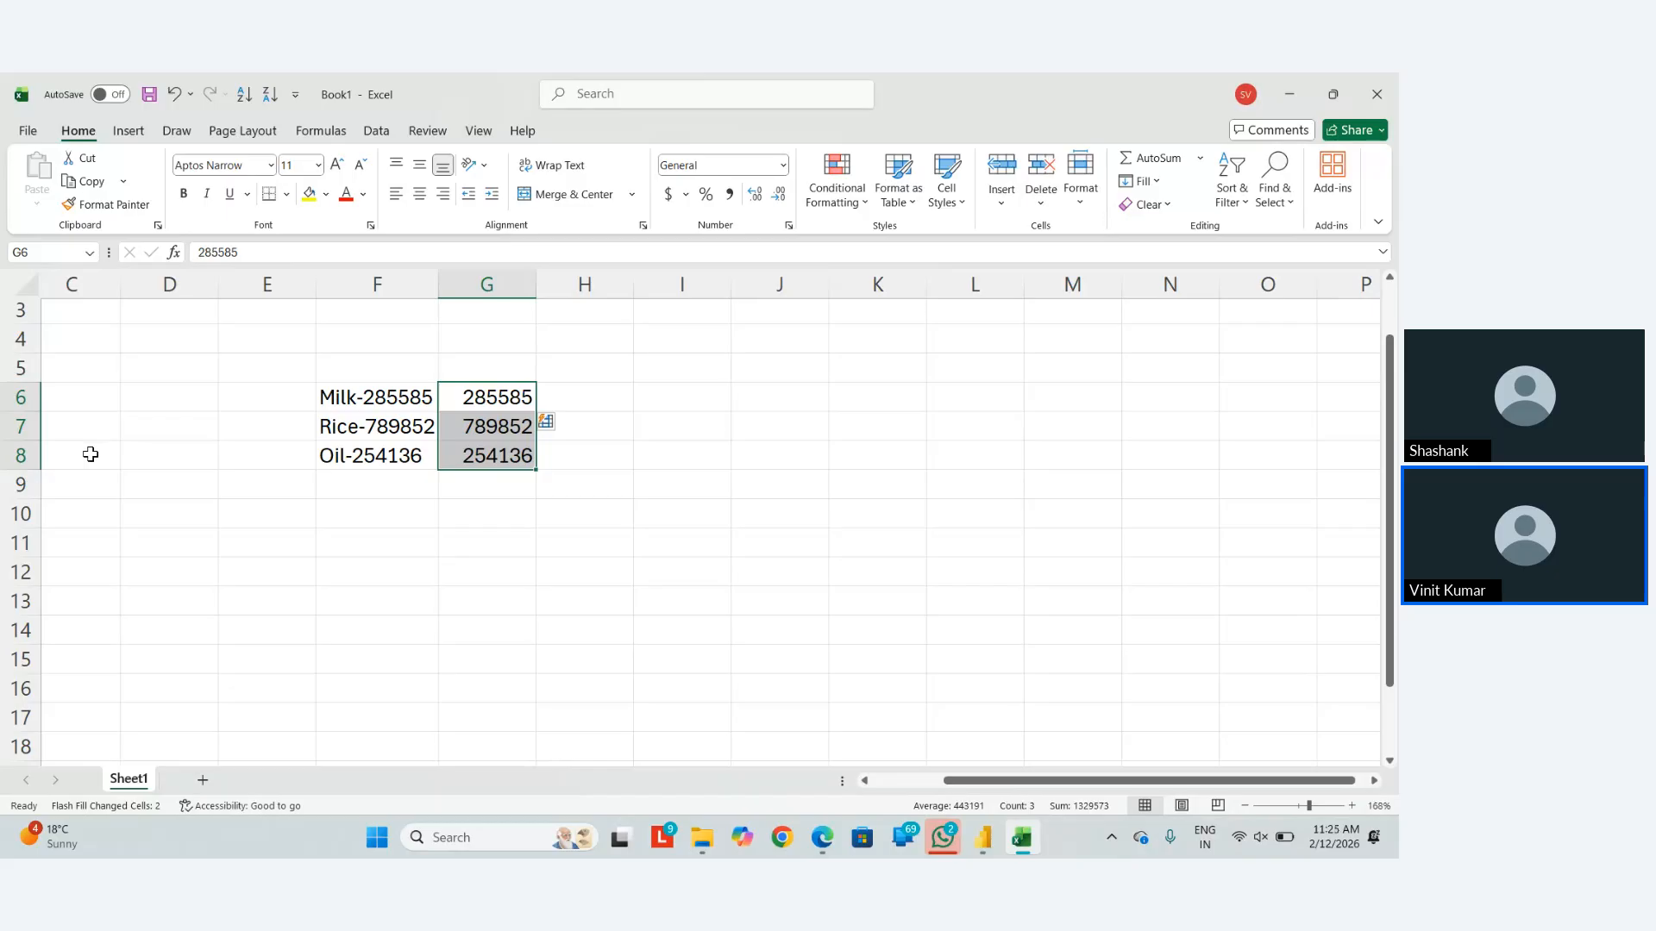
Clear the extracted numbers from cells G6:G8.
key("Down")
key("Up")
key("shift+Down")
key("shift+Down")
key("shift+Down")
key("Delete")
key("Up")
key("Down")
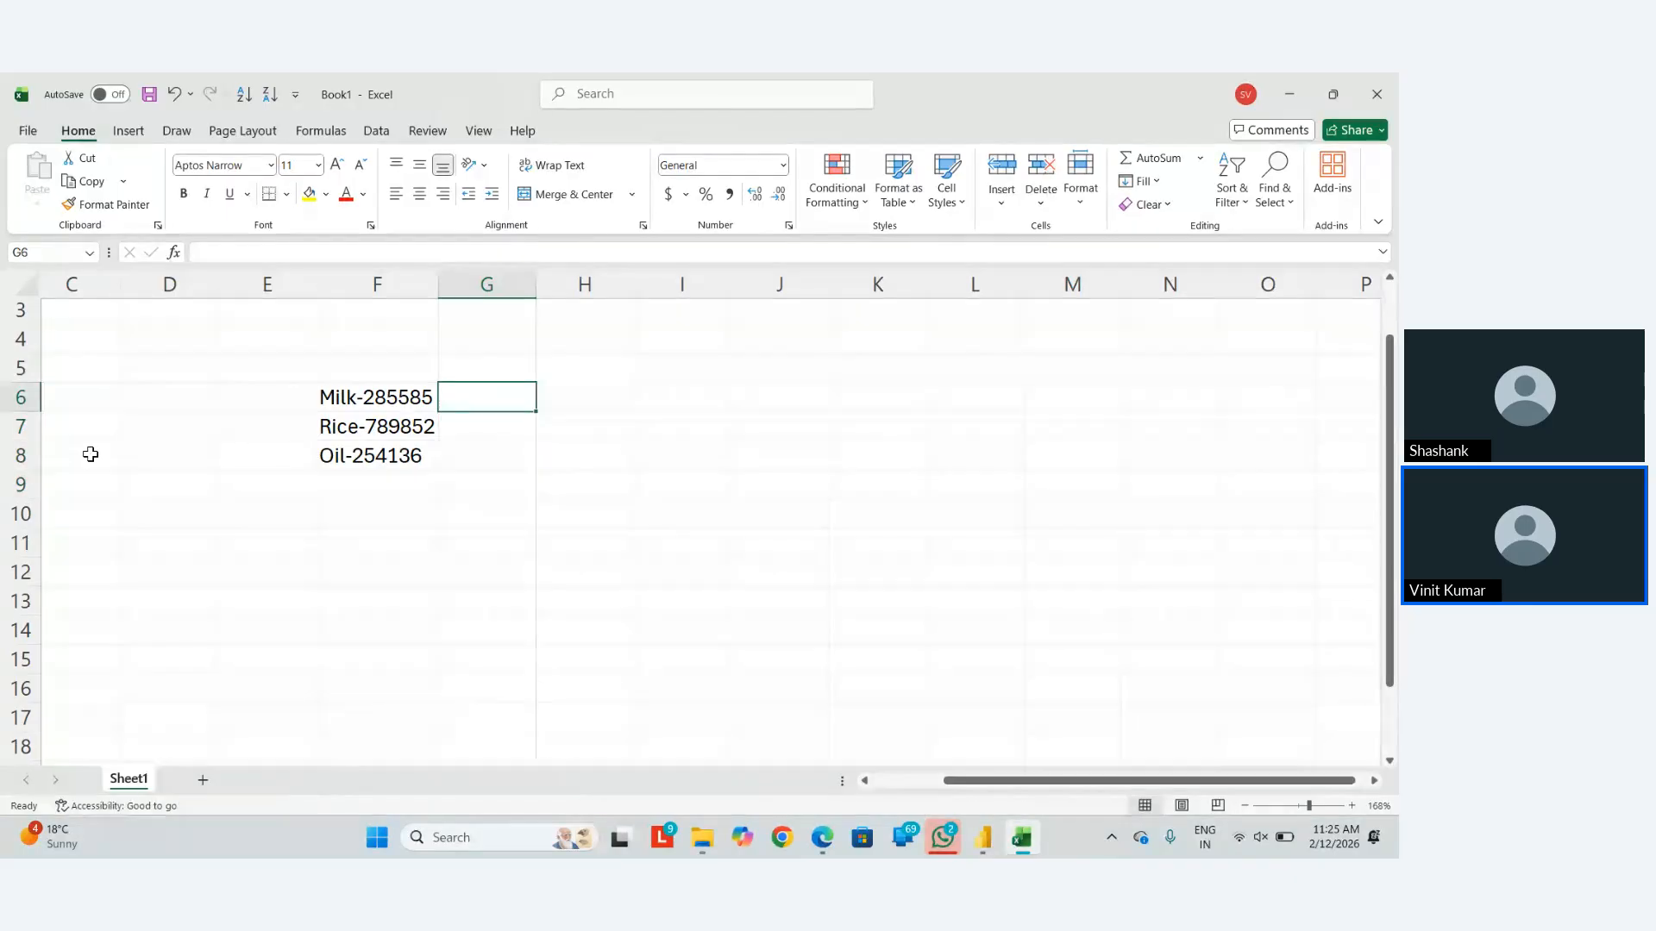
Enter Milk in cell G6 and Flash Fill G6:G8 to extract the product names from column F.
type("Milk")
key("ctrl+Return")
key("shift+Down")
key("shift+Down")
key("ctrl+e")
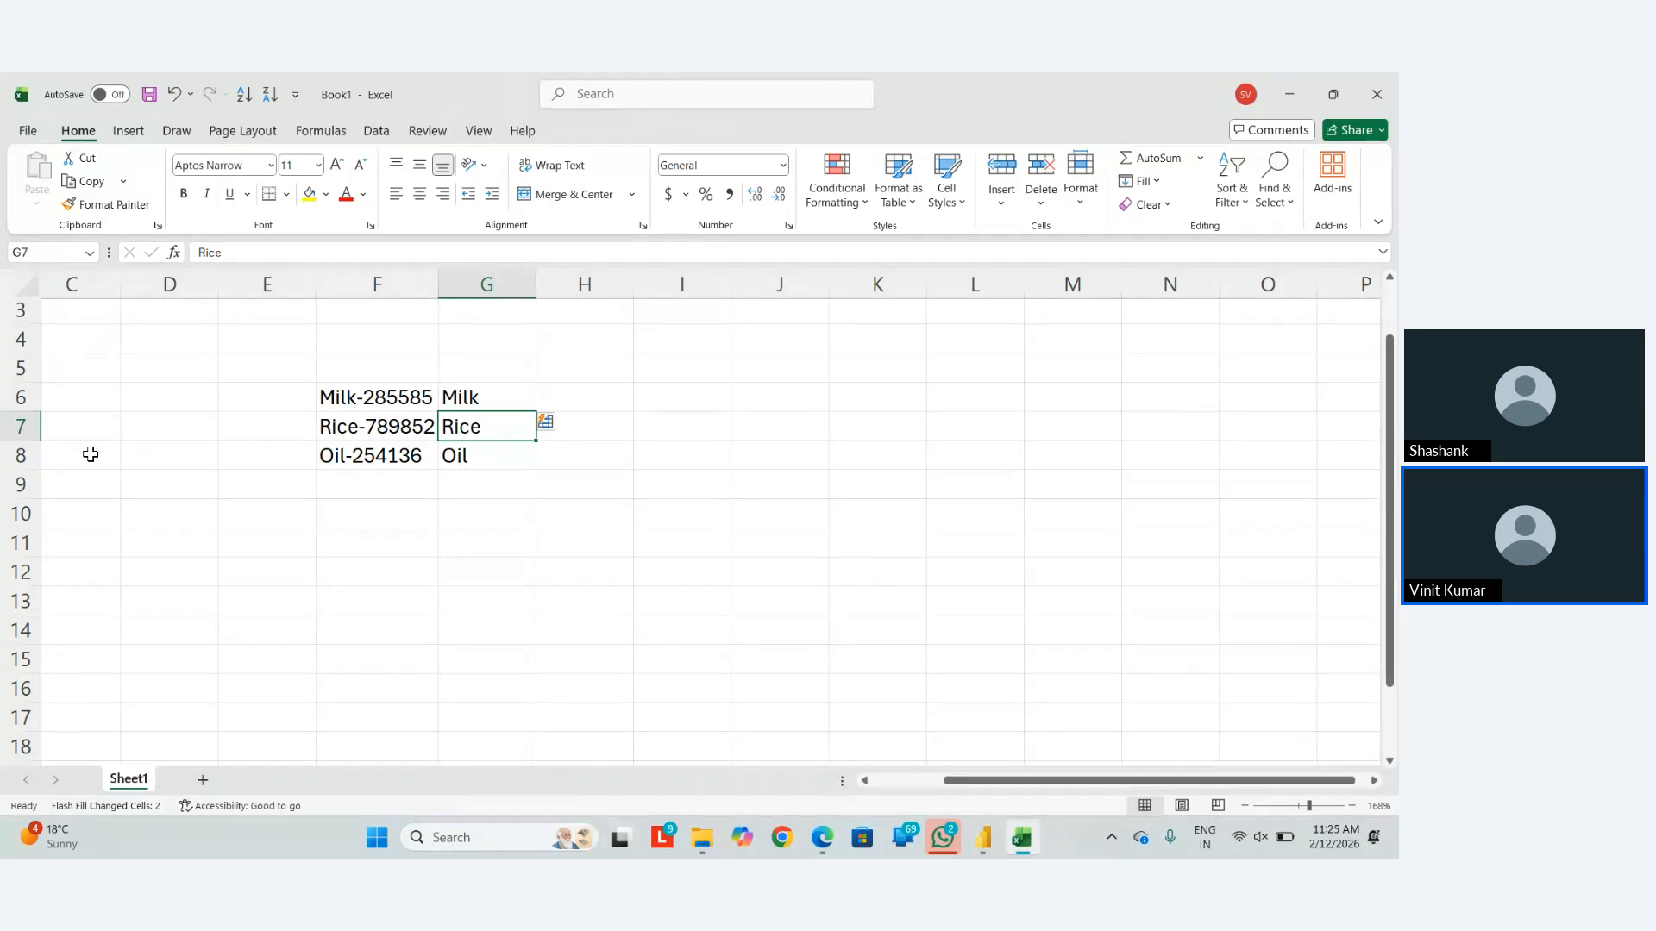
Clear the extracted product names from cells G6:G8.
key("Up")
key("shift+Down")
key("shift+Down")
key("Delete")
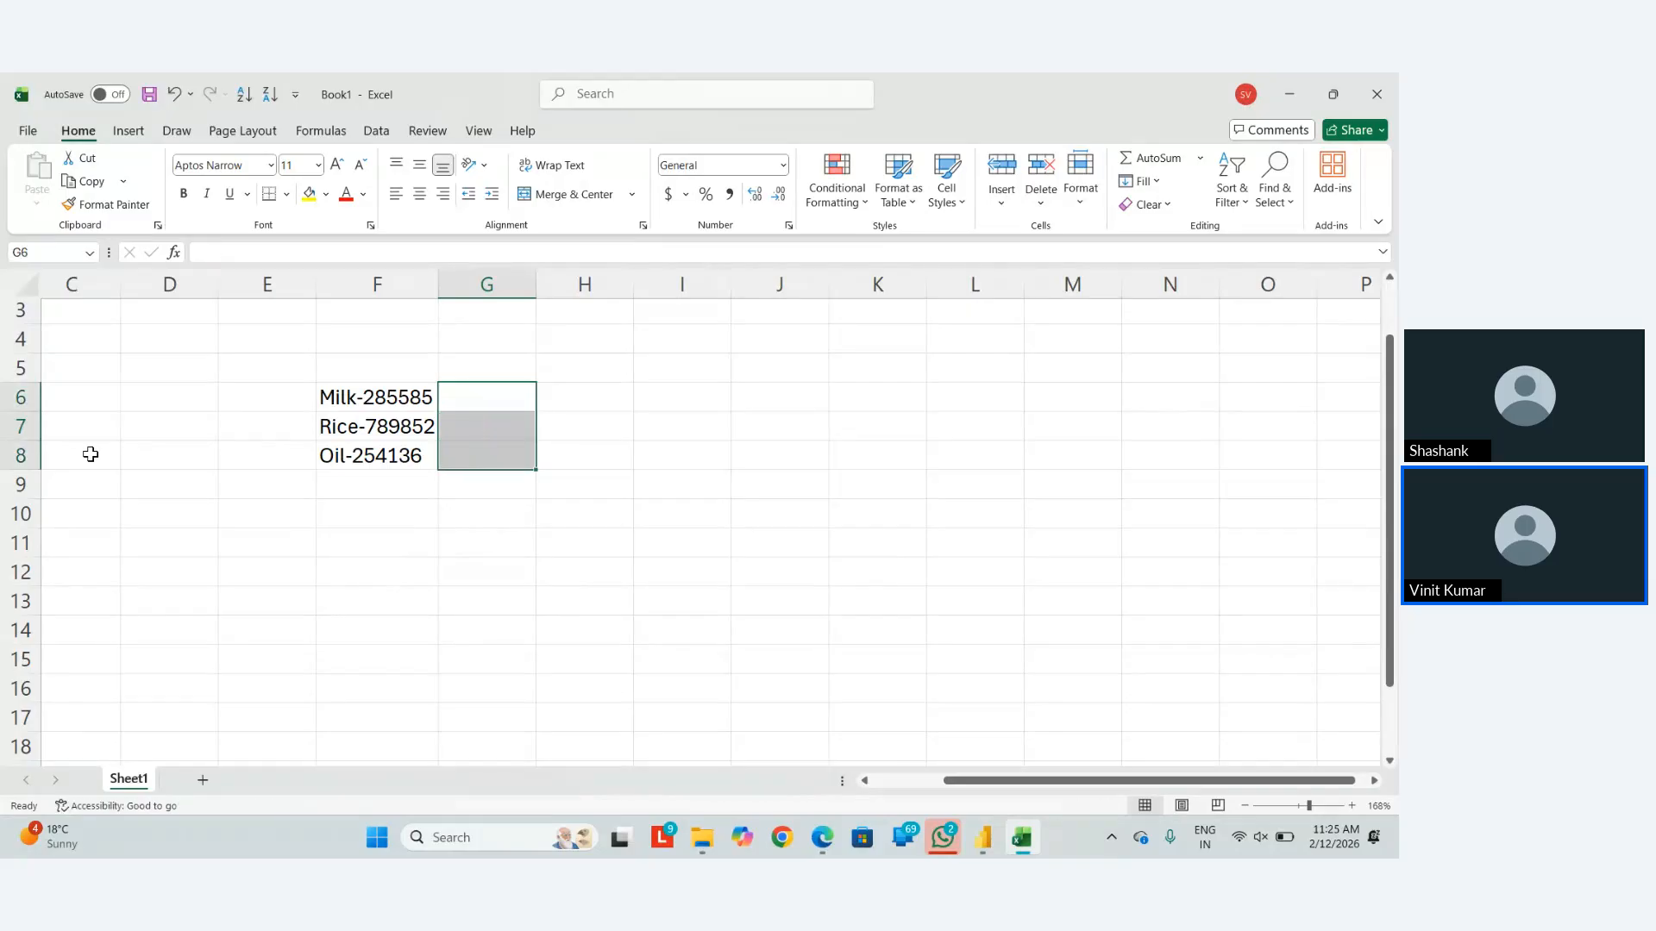
Clear the sample entries in F6:F8 and close the workbook without saving it.
key("Left")
key("shift+Down")
key("shift+Down")
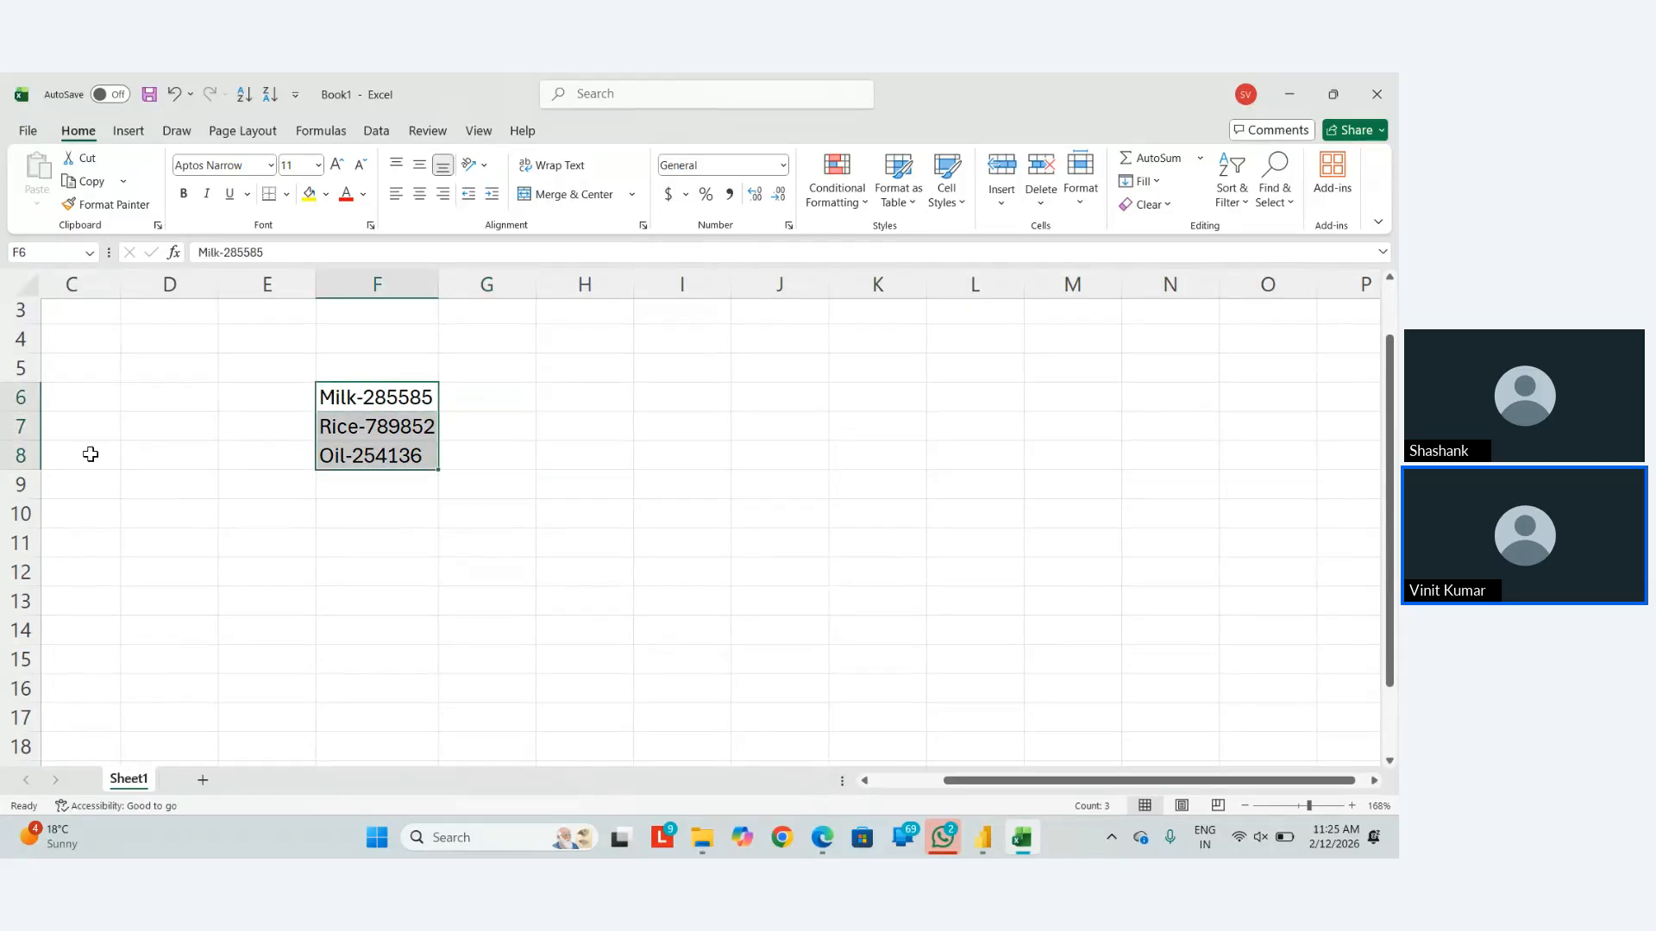
key("Delete")
left_click(1377, 94)
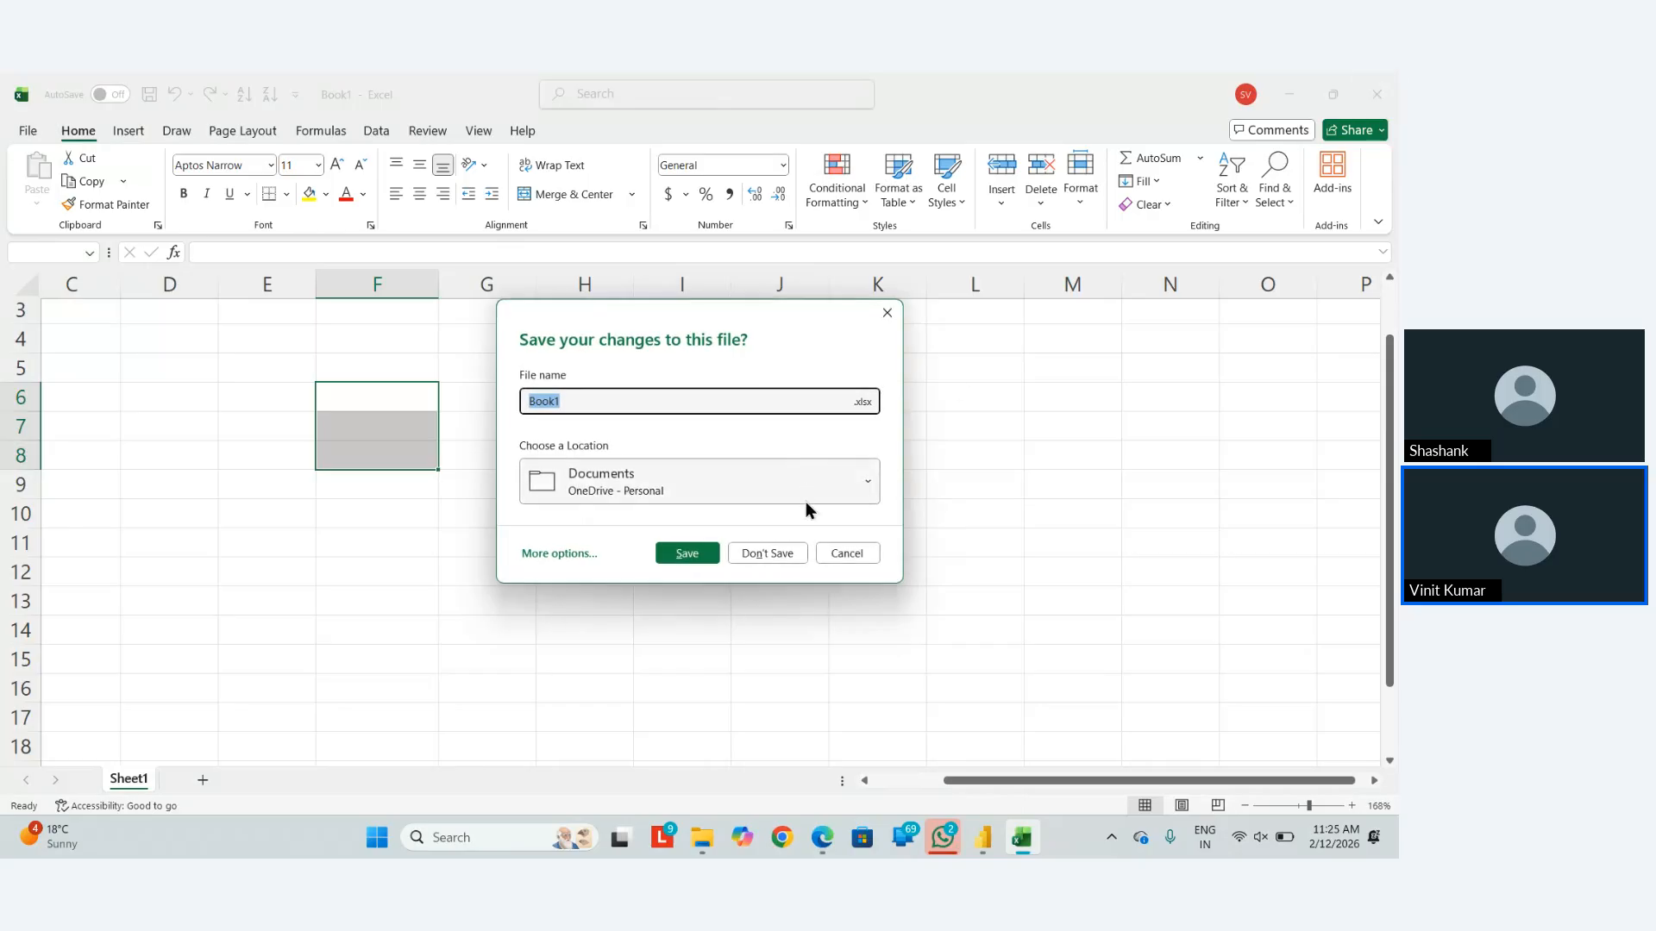
left_click(771, 554)
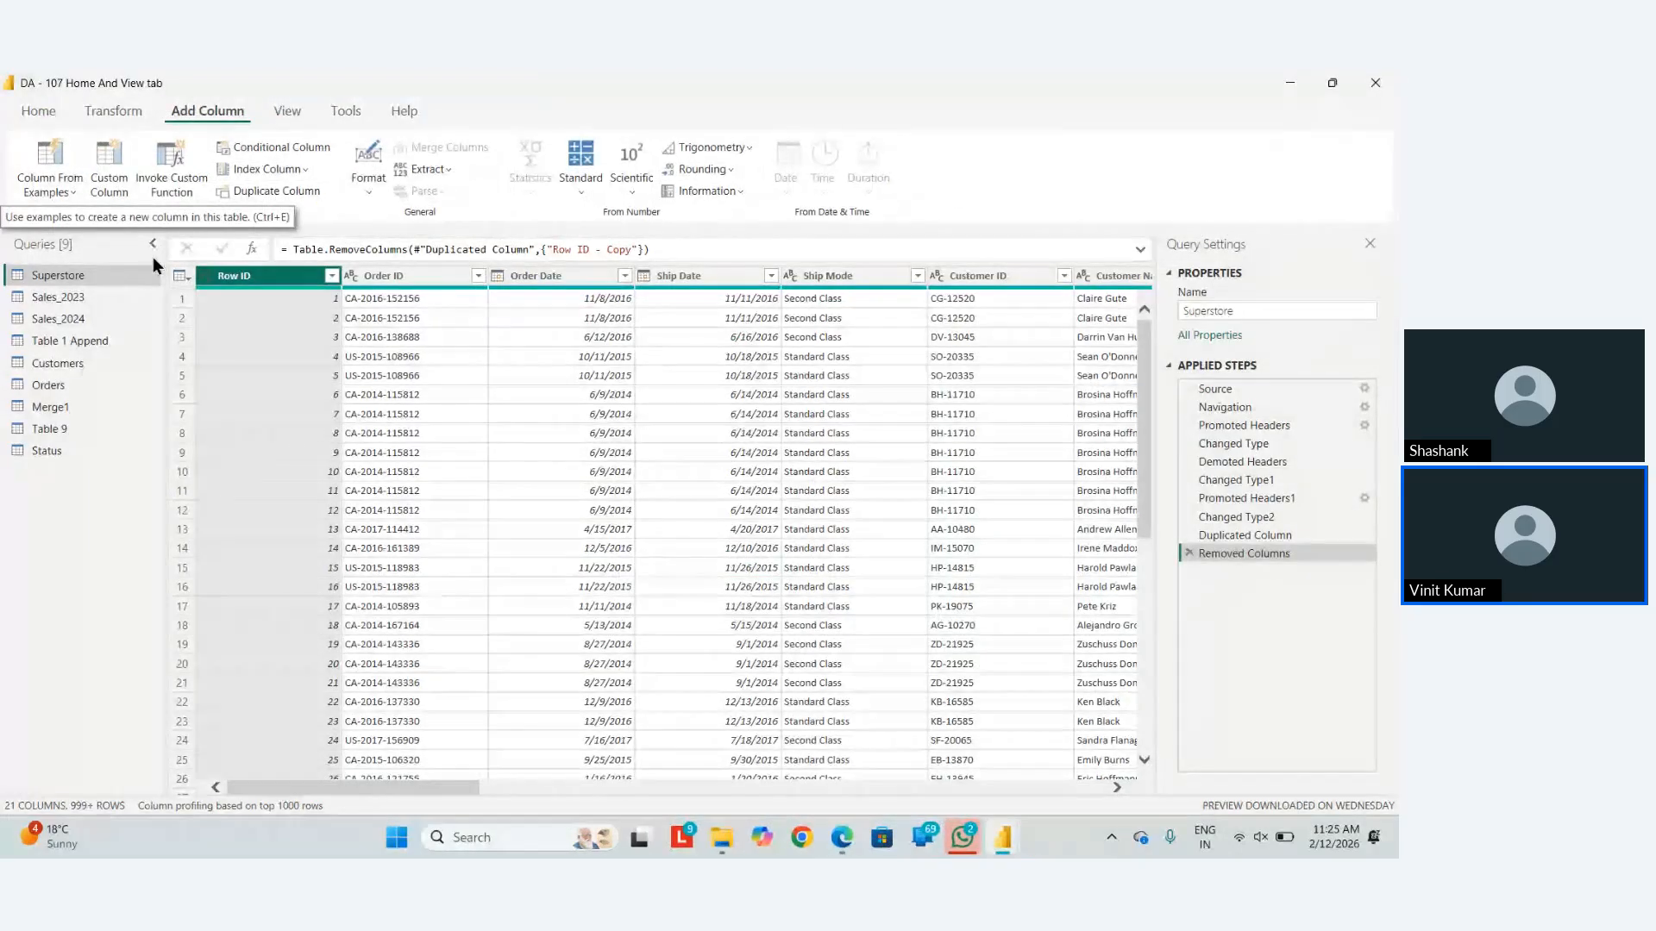
Start a new column from examples on the Superstore query and name it Column From Examples.
scroll(287, 324, "right", 5)
scroll(286, 324, "left", 5)
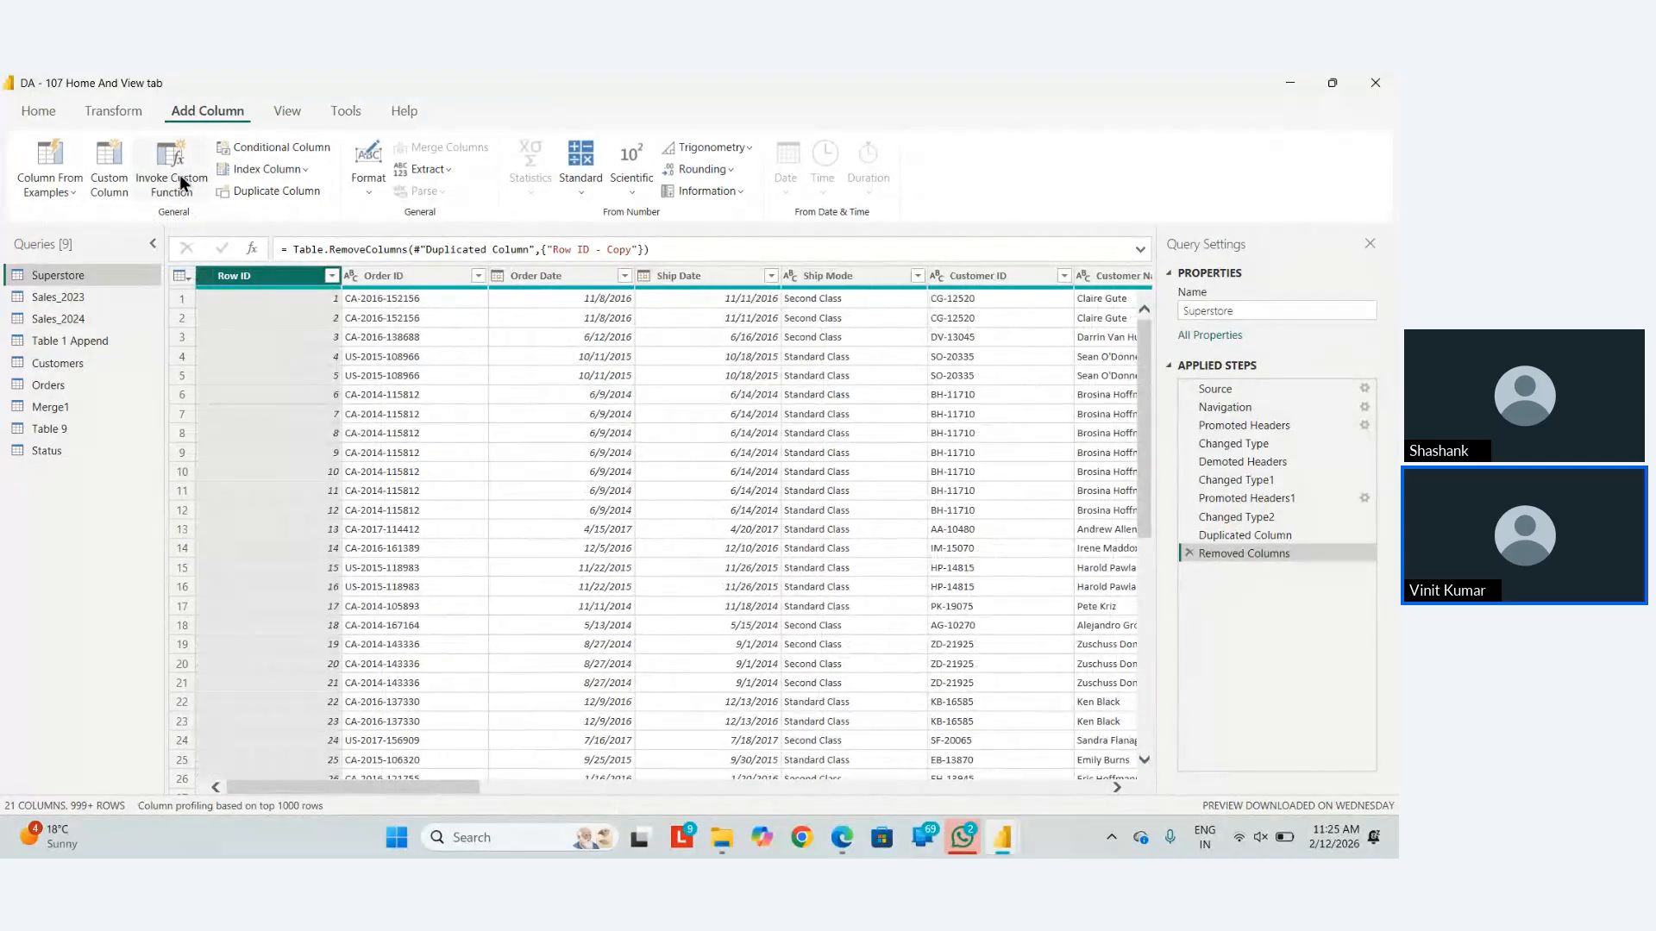
left_click(34, 169)
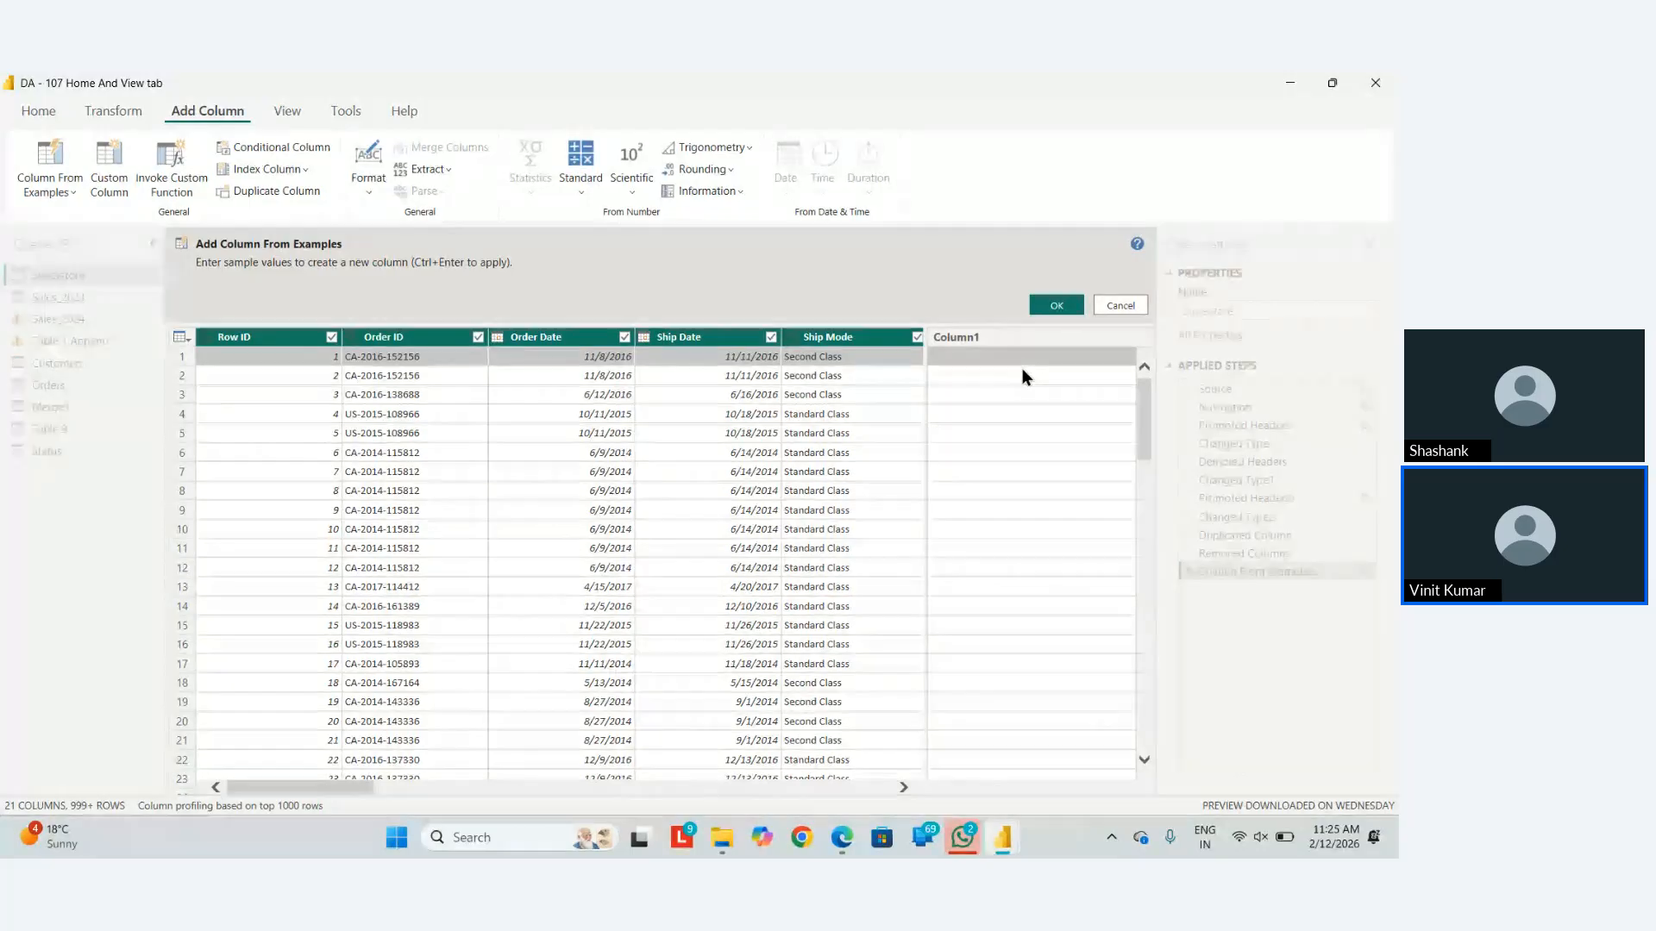
left_click(970, 337)
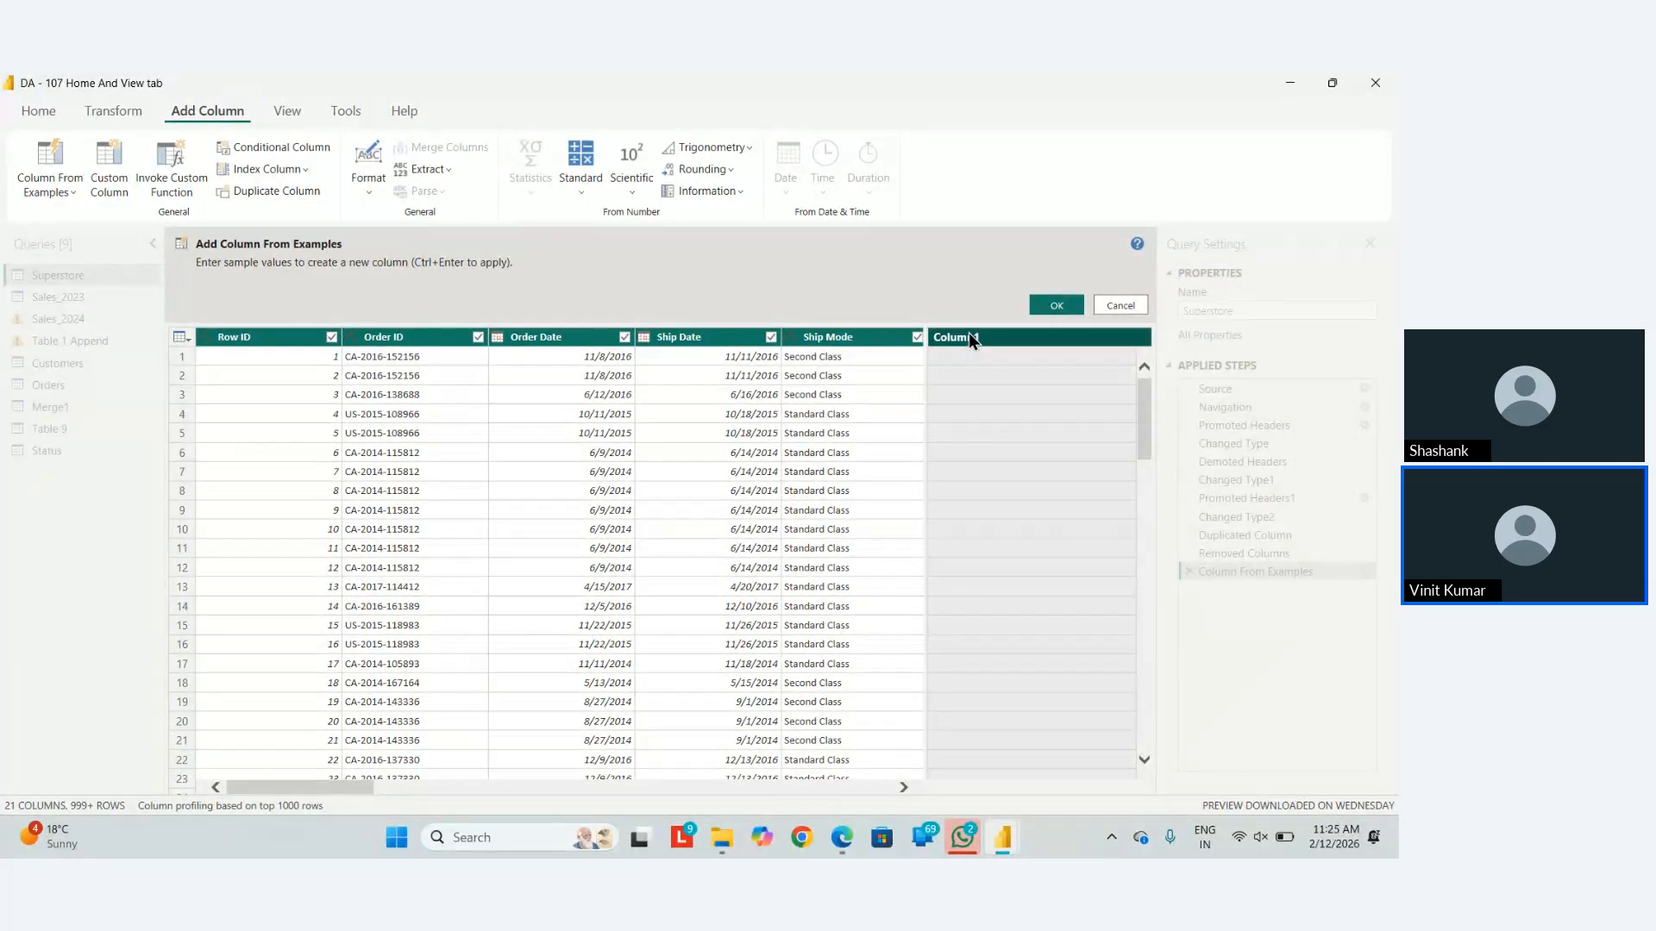
double_click(970, 338)
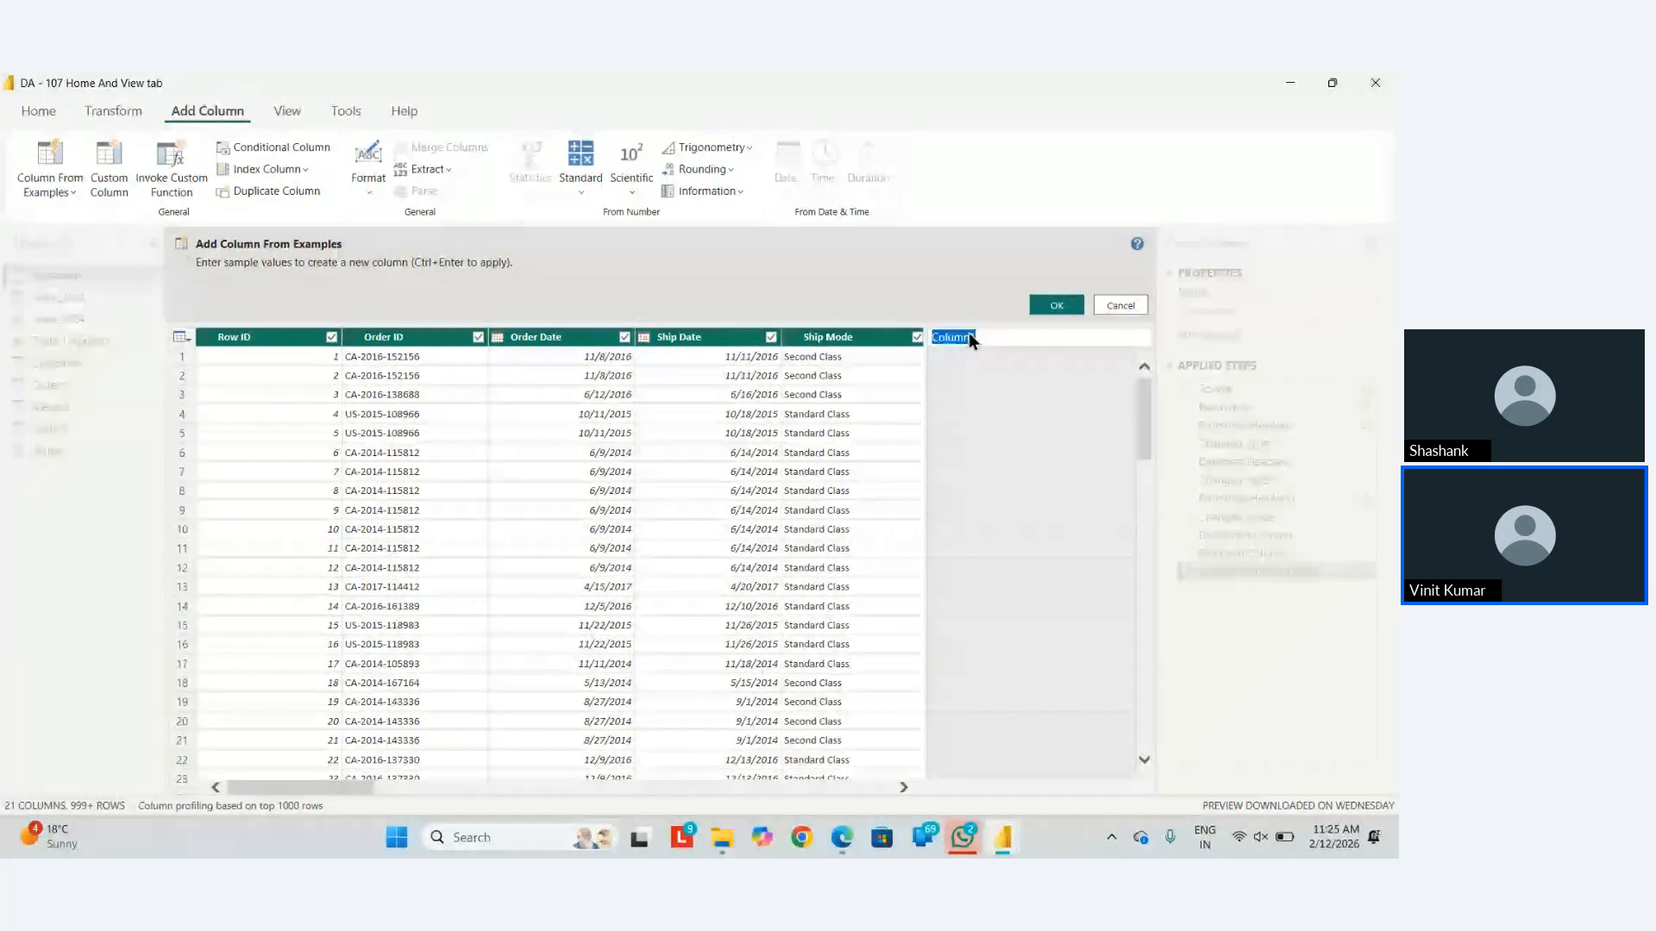
key("BackSpace")
type("Column")
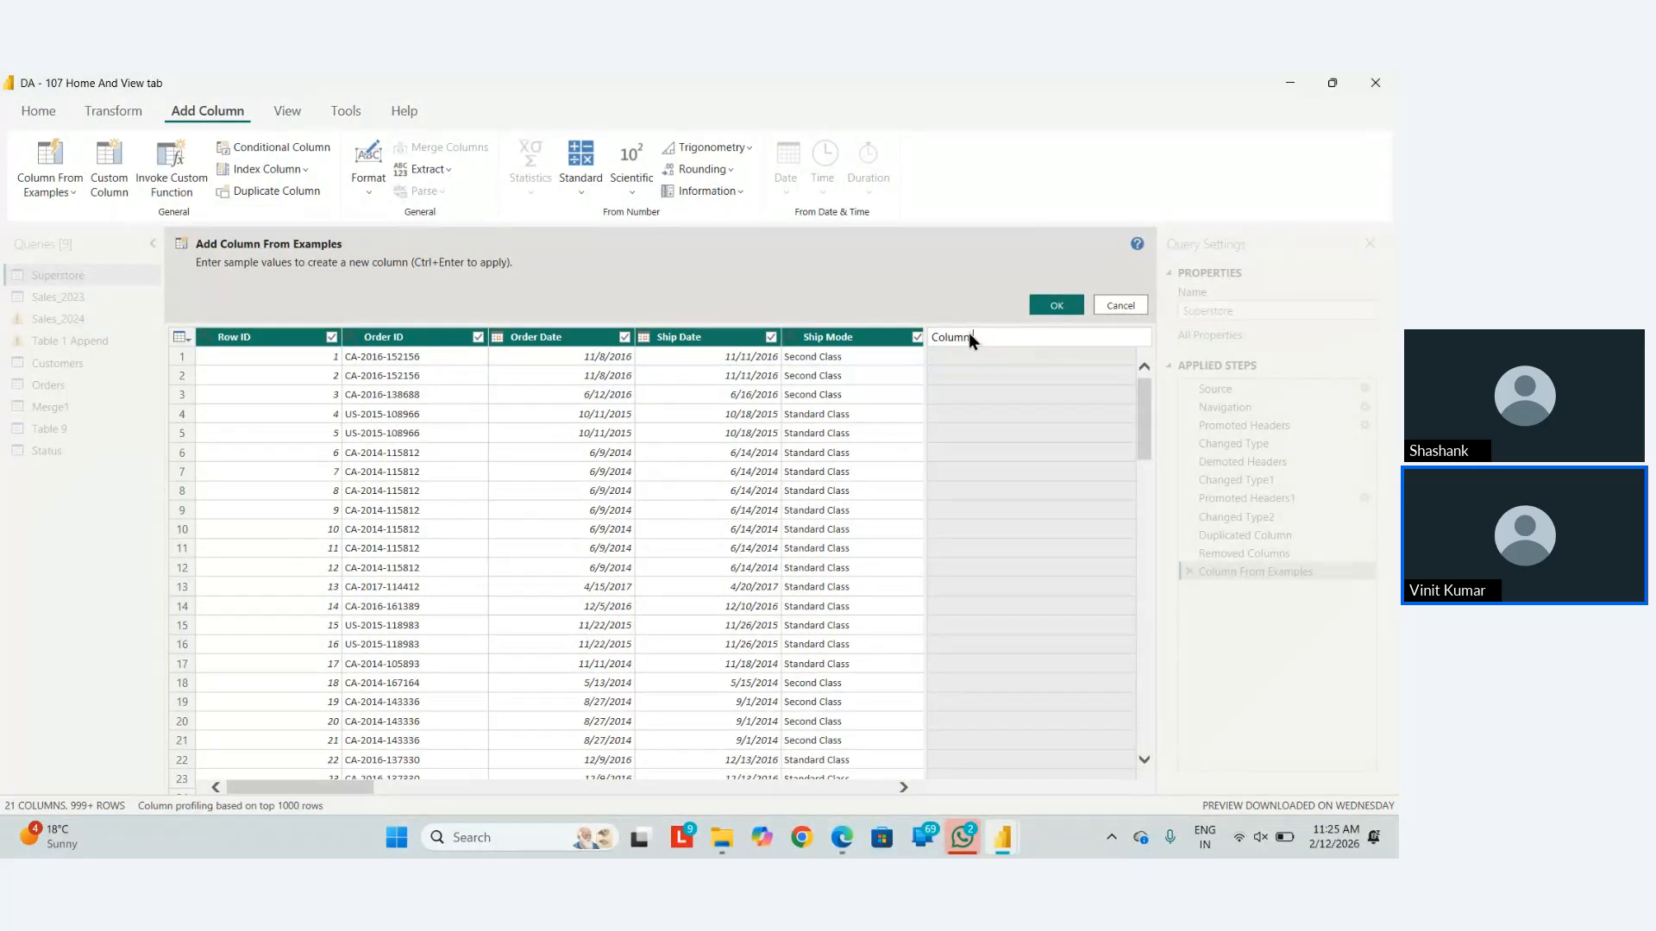
type(" Spom Examples")
key("Return")
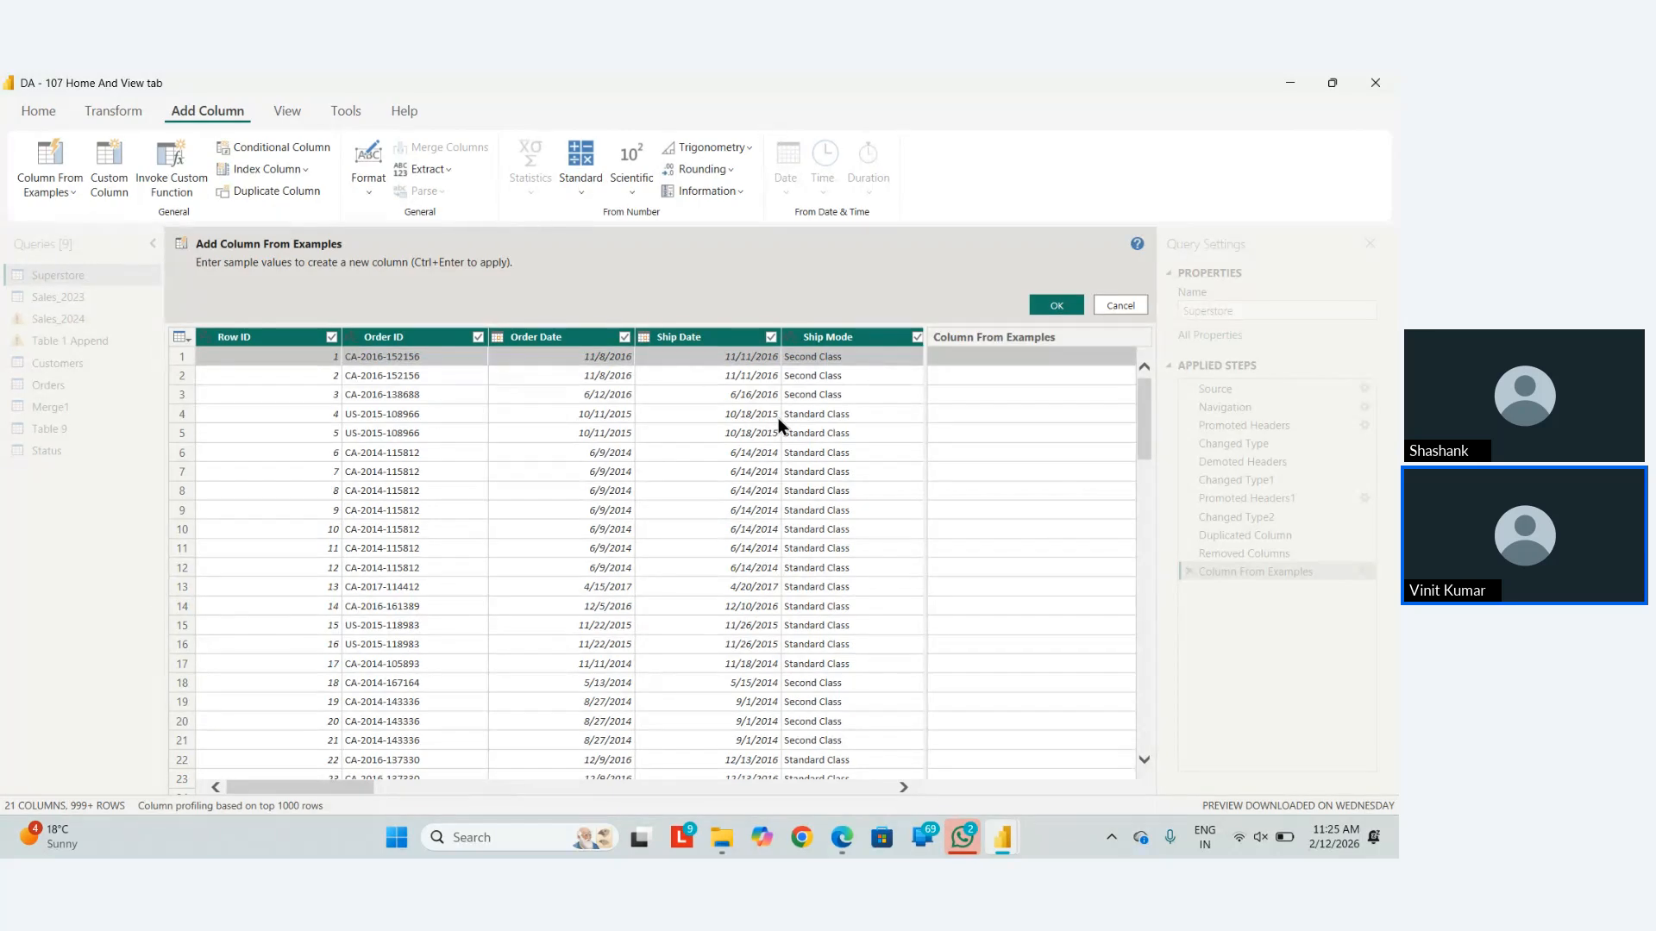
Enter 42420 as the first-row example so the new column repeats the Postal Code values.
scroll(633, 455, "right", 3)
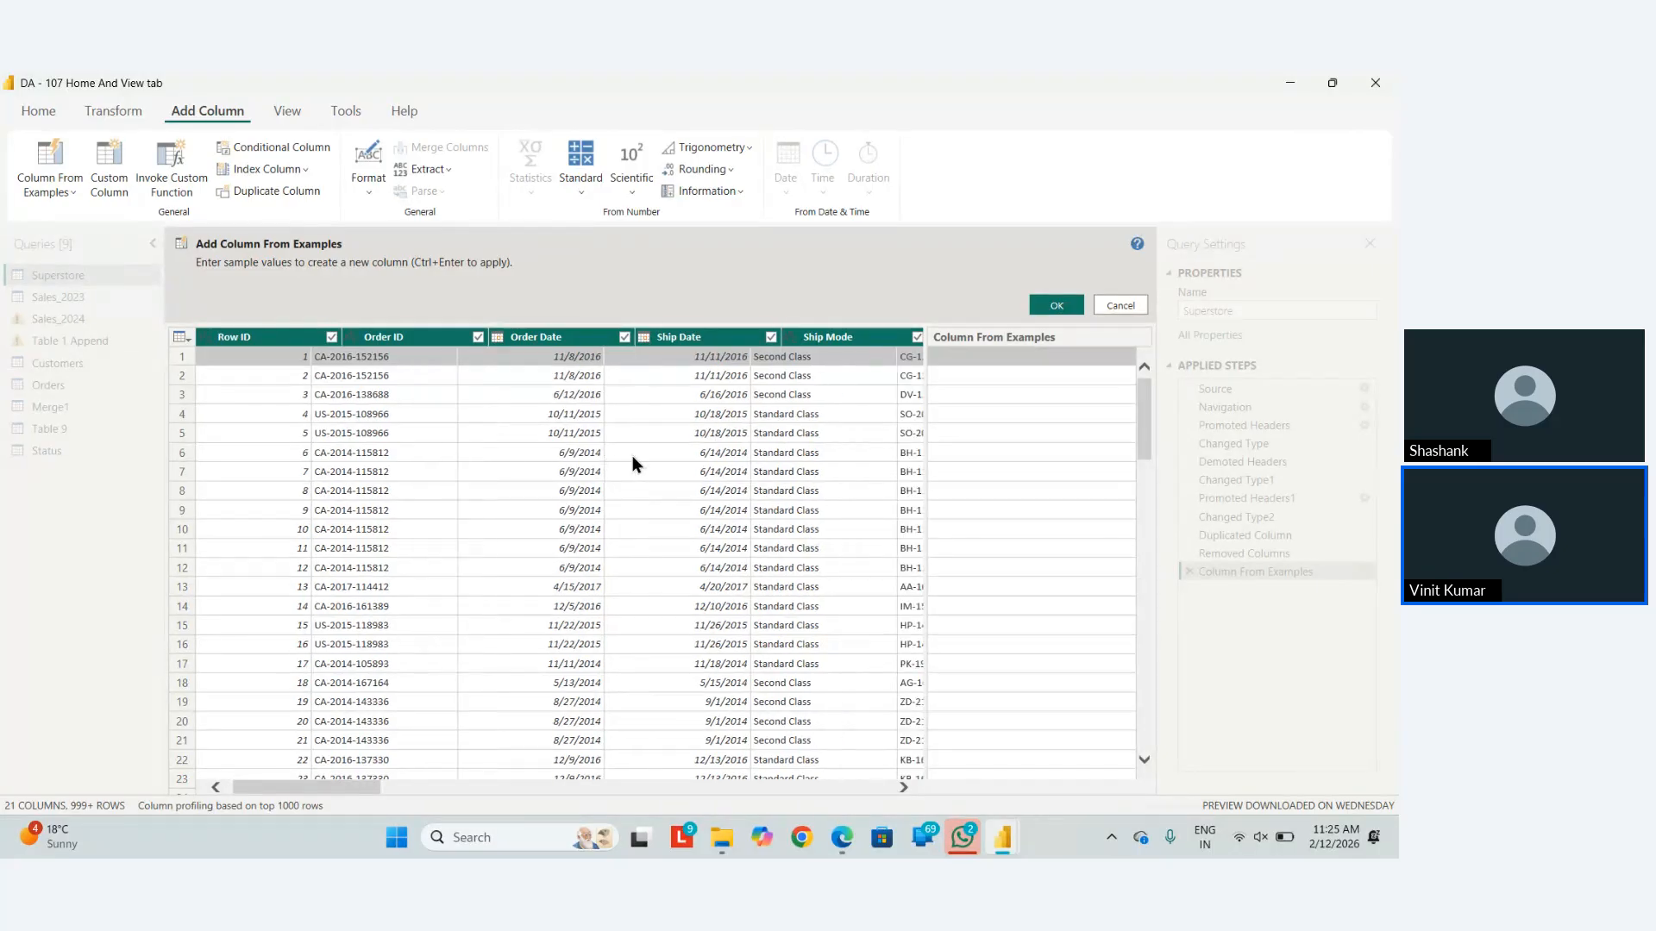
scroll(633, 461, "right", 5)
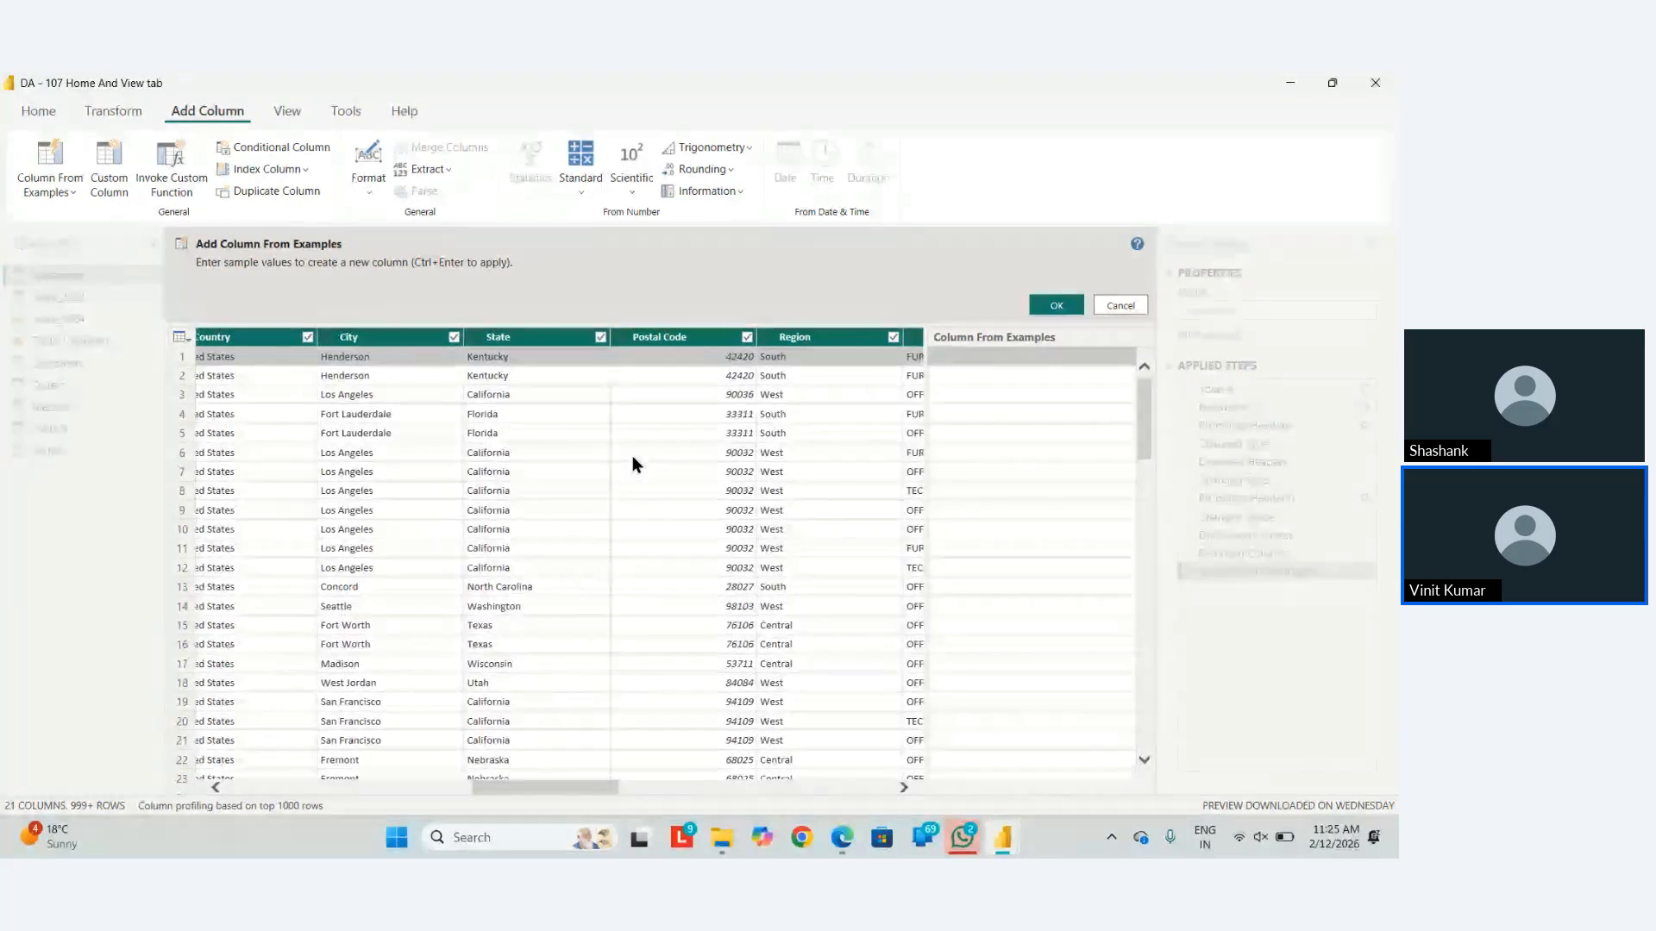
scroll(633, 456, "right", 1)
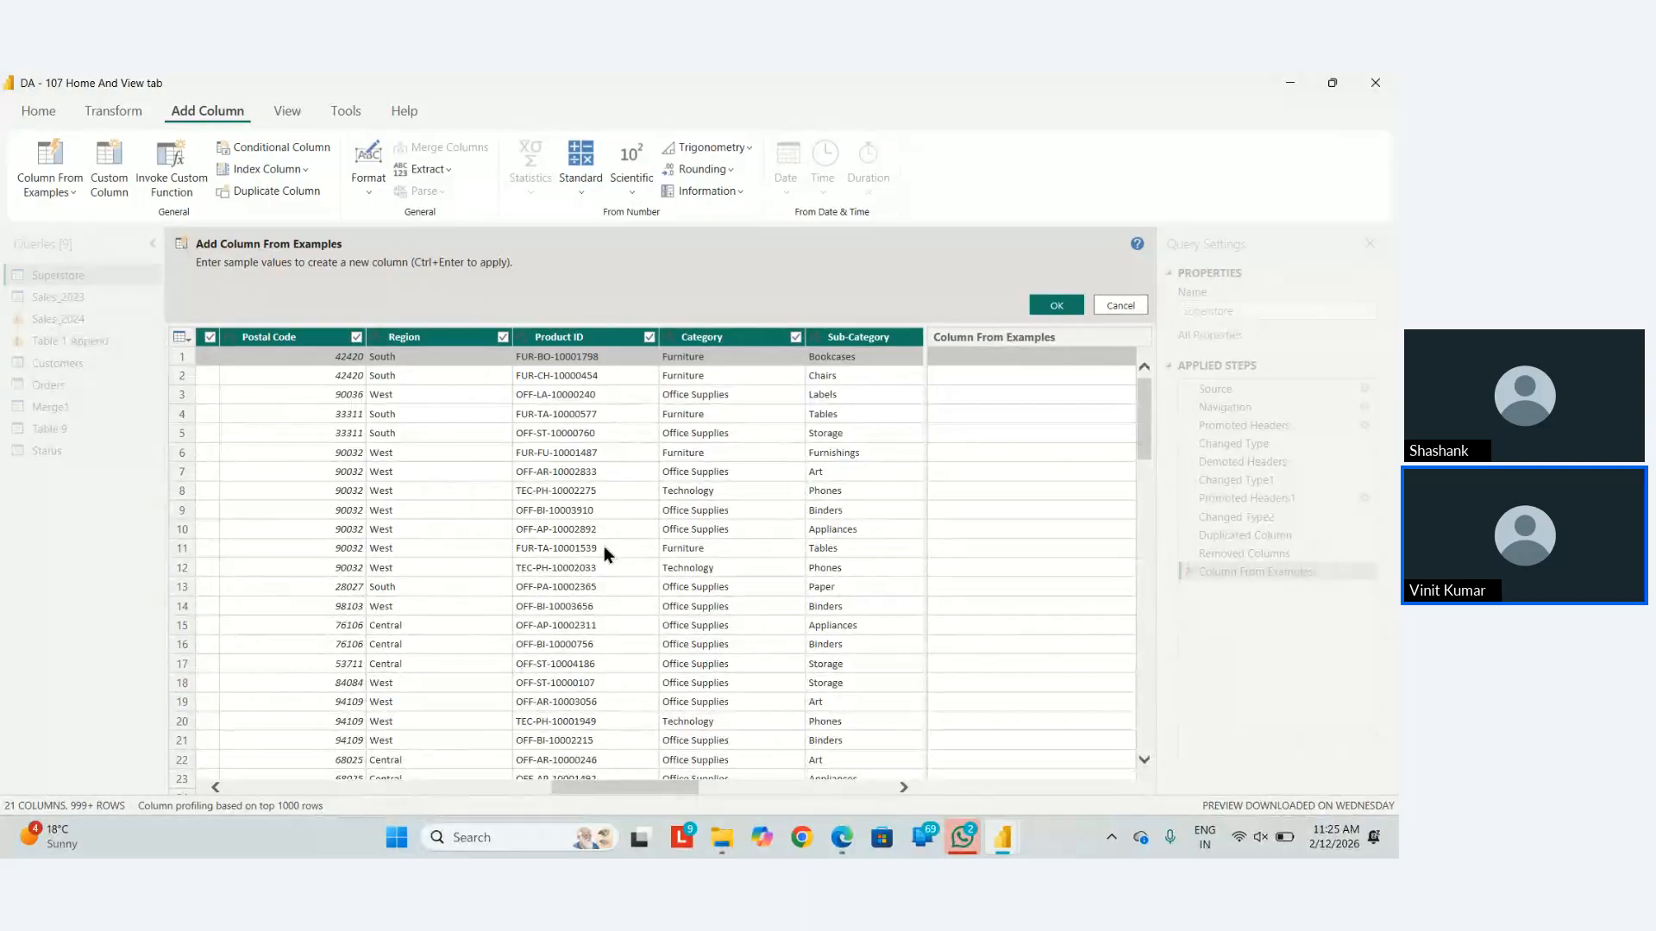
type("424")
type("2")
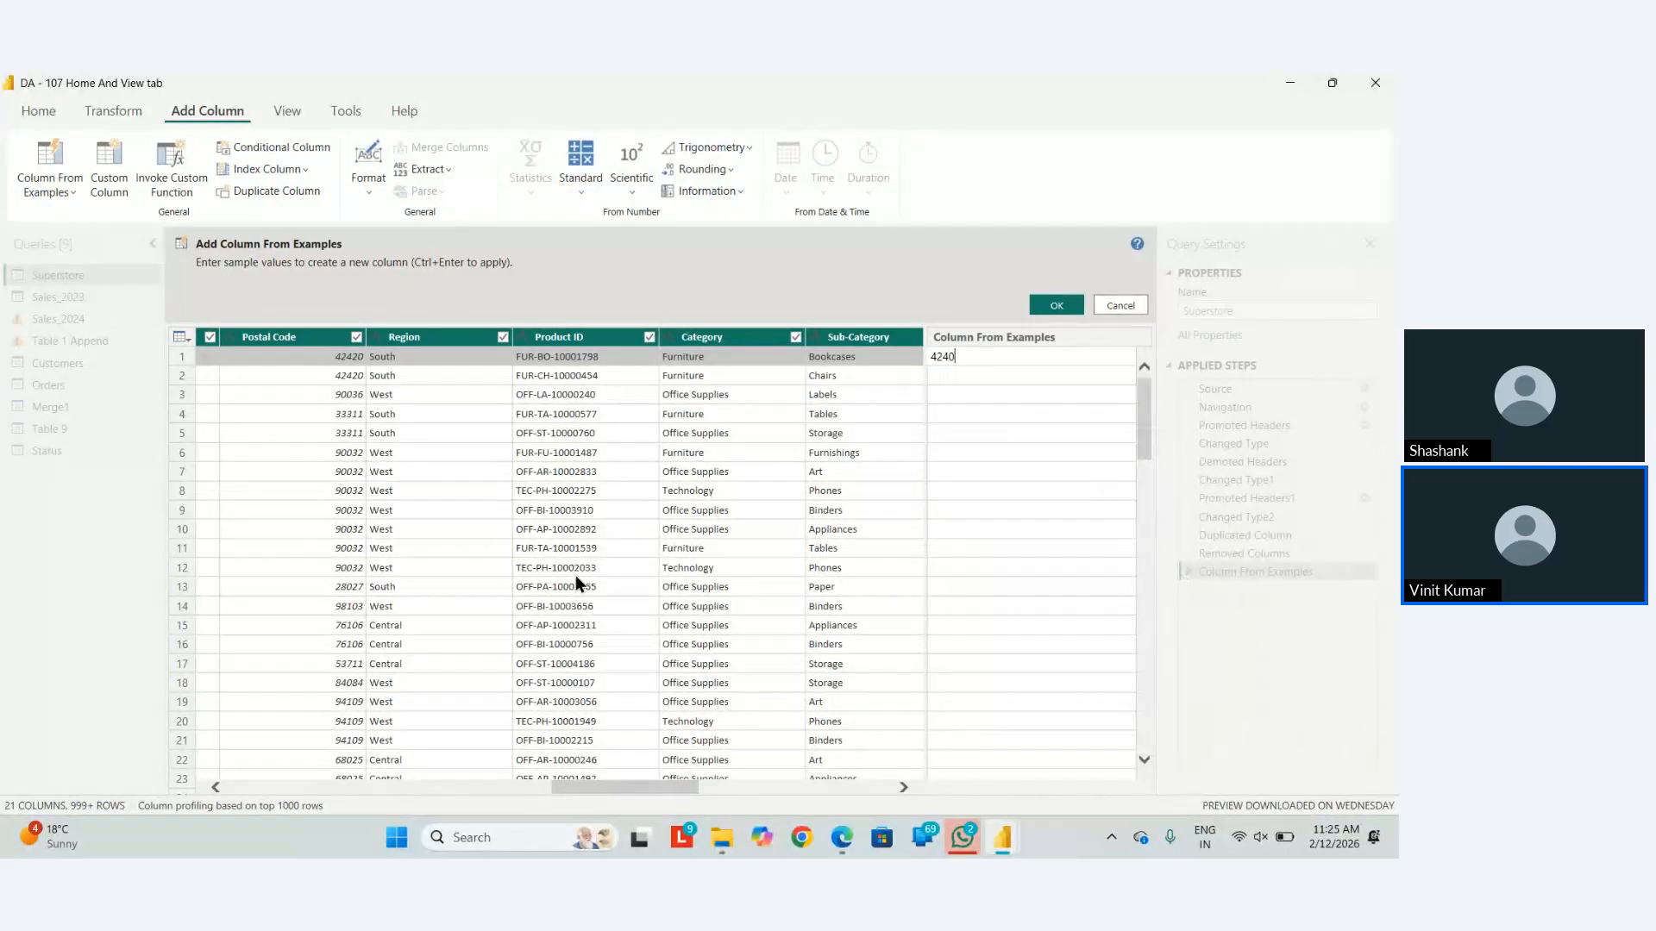
type("0")
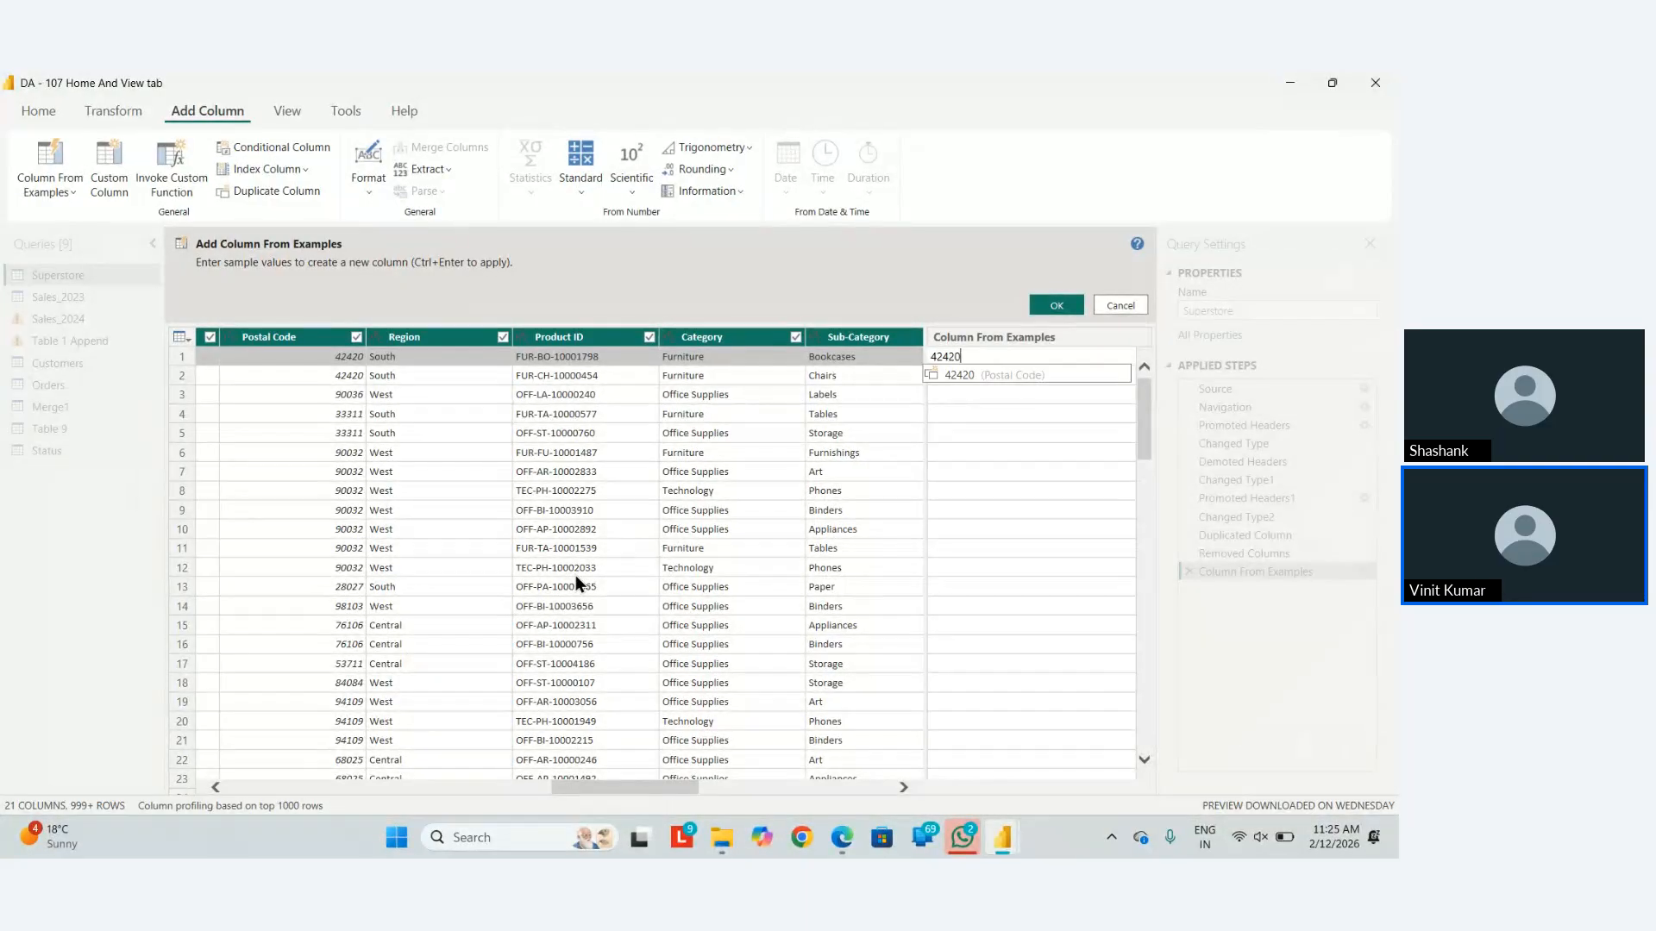
key("Return")
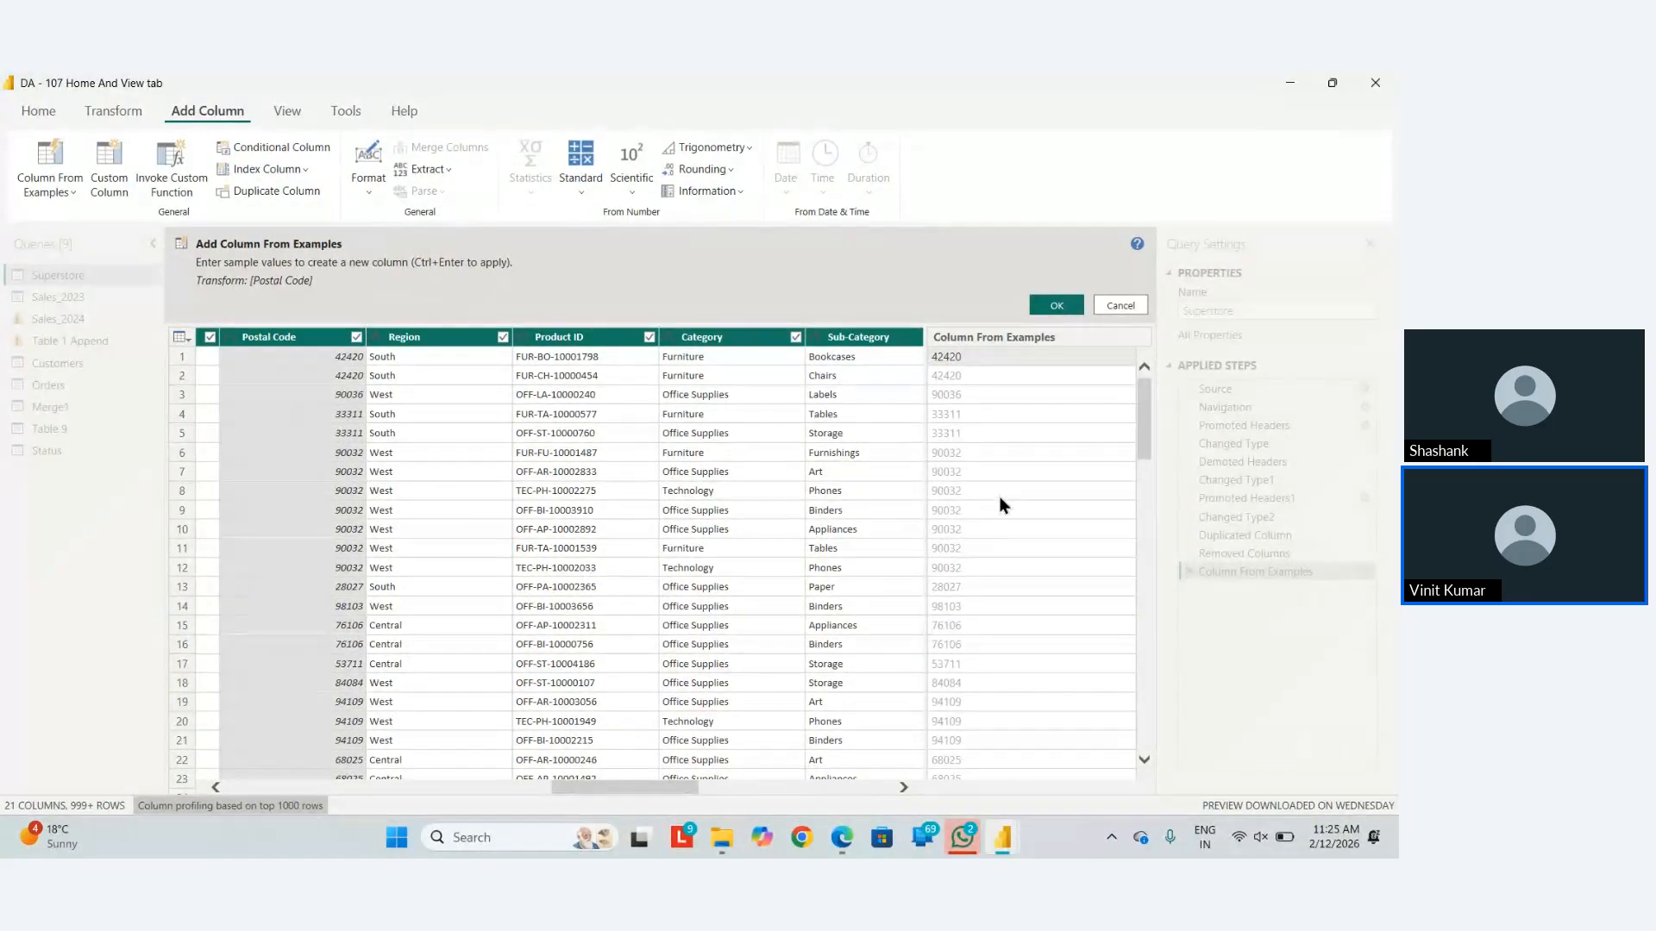
Change the first-row example to 42420-South, combining Postal Code and Region, and apply the column before deleting its Inserted Merged Column step.
left_click(980, 364)
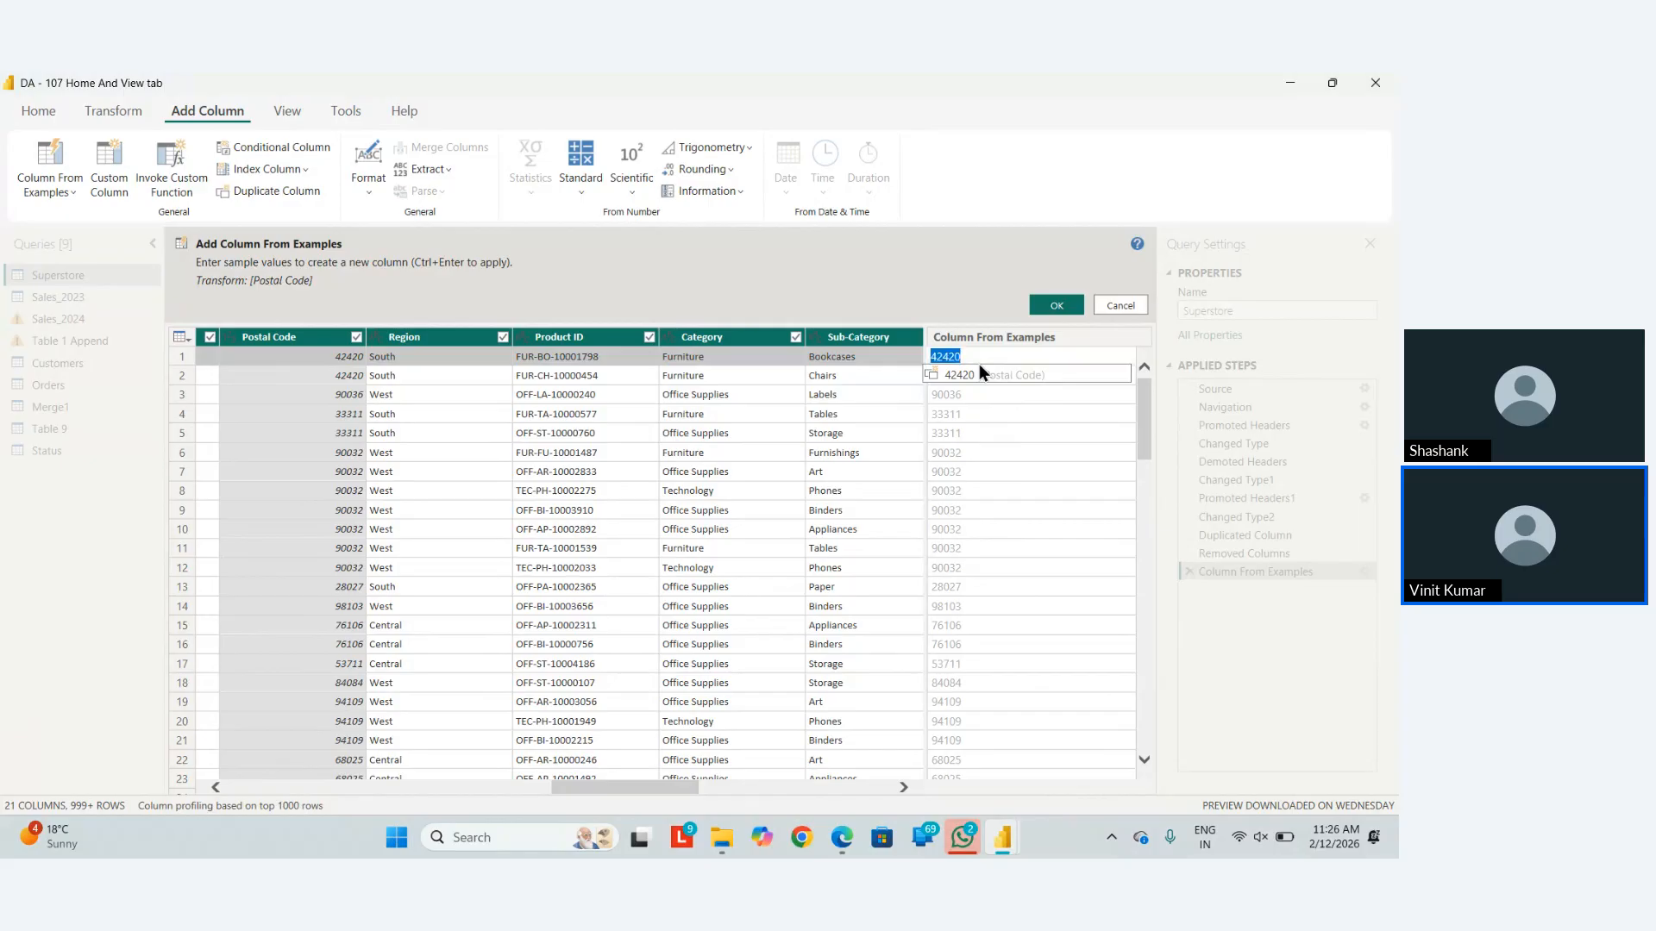
key("BackSpace")
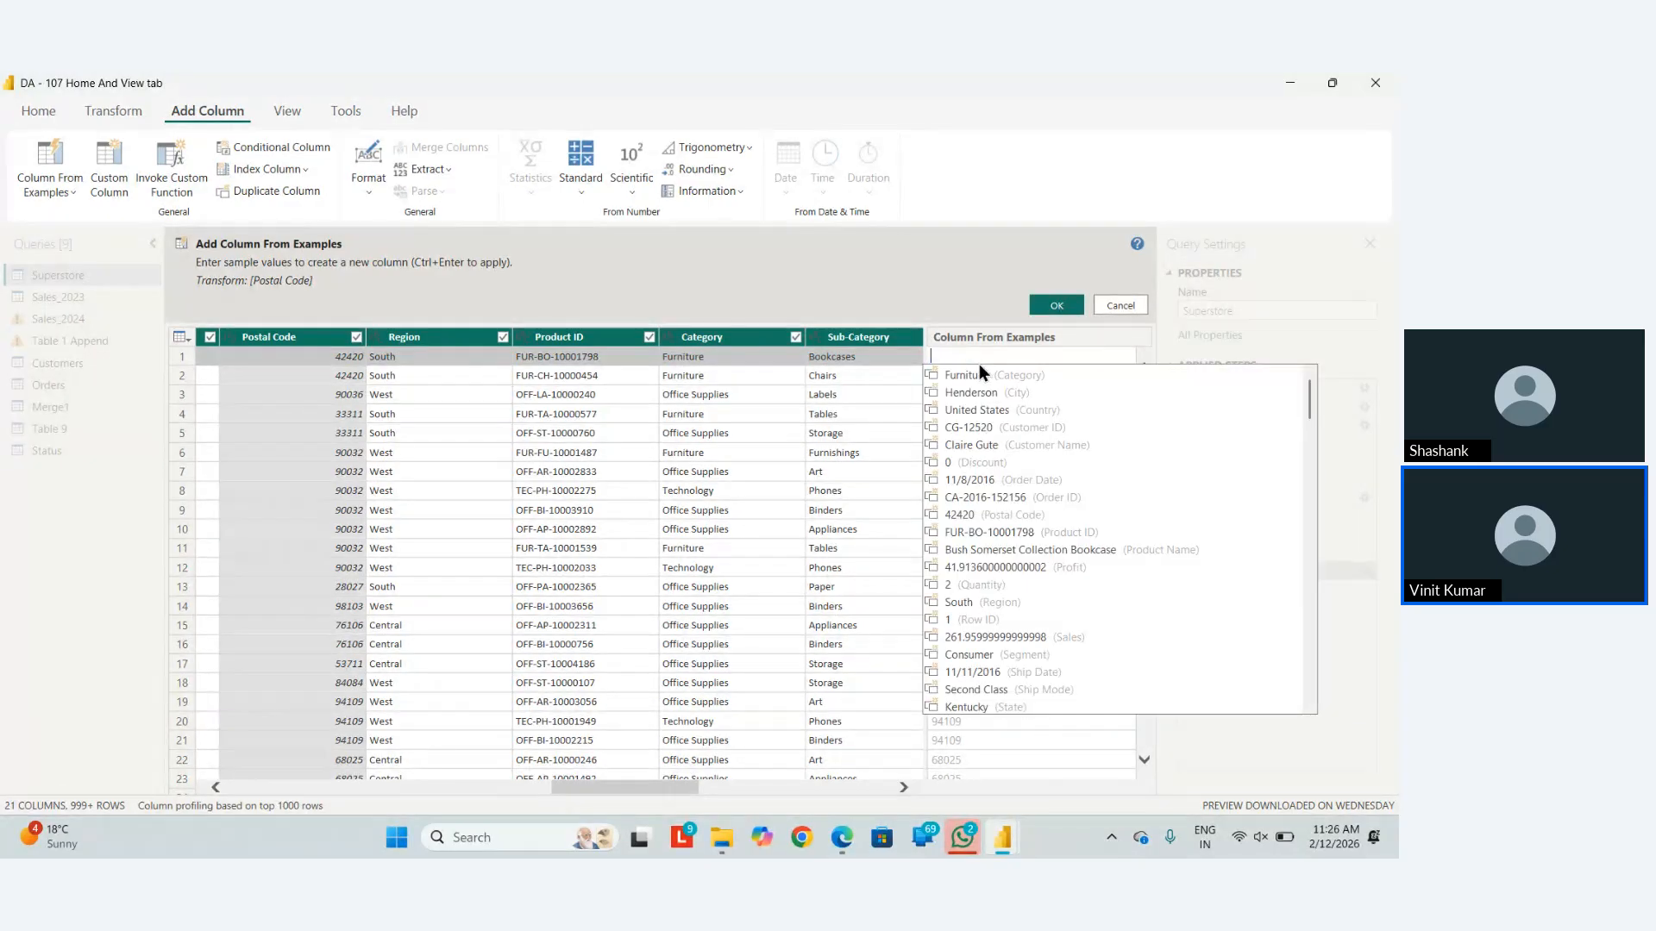
type("4242")
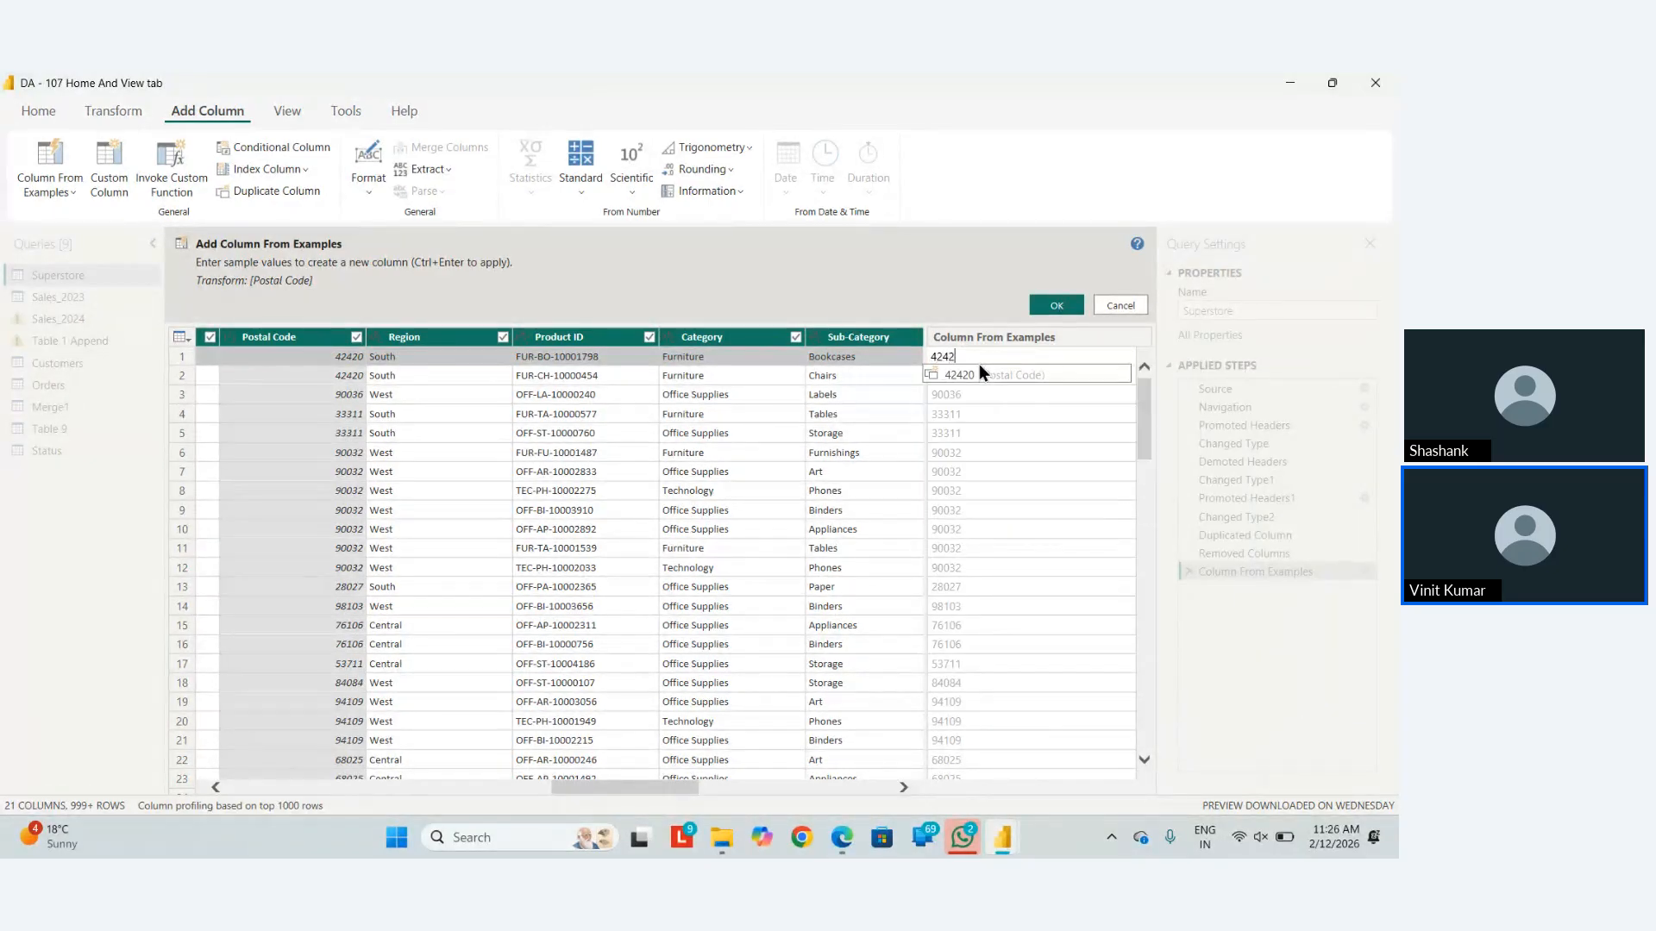
type("0")
key("Return")
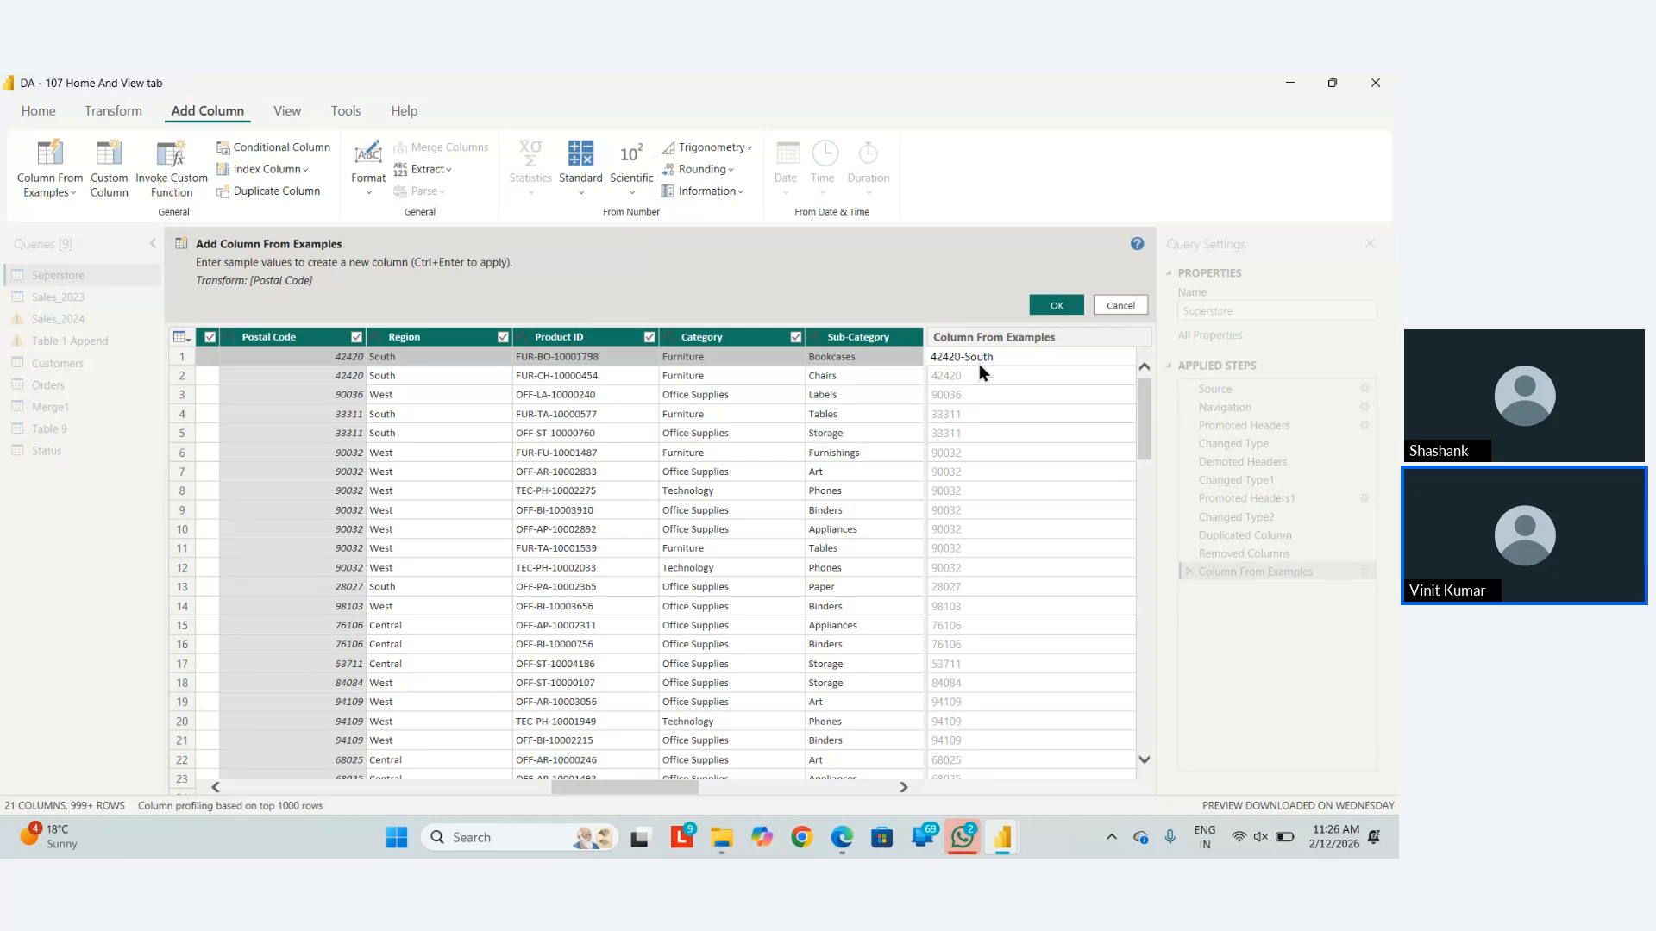
type("-South")
key("Return")
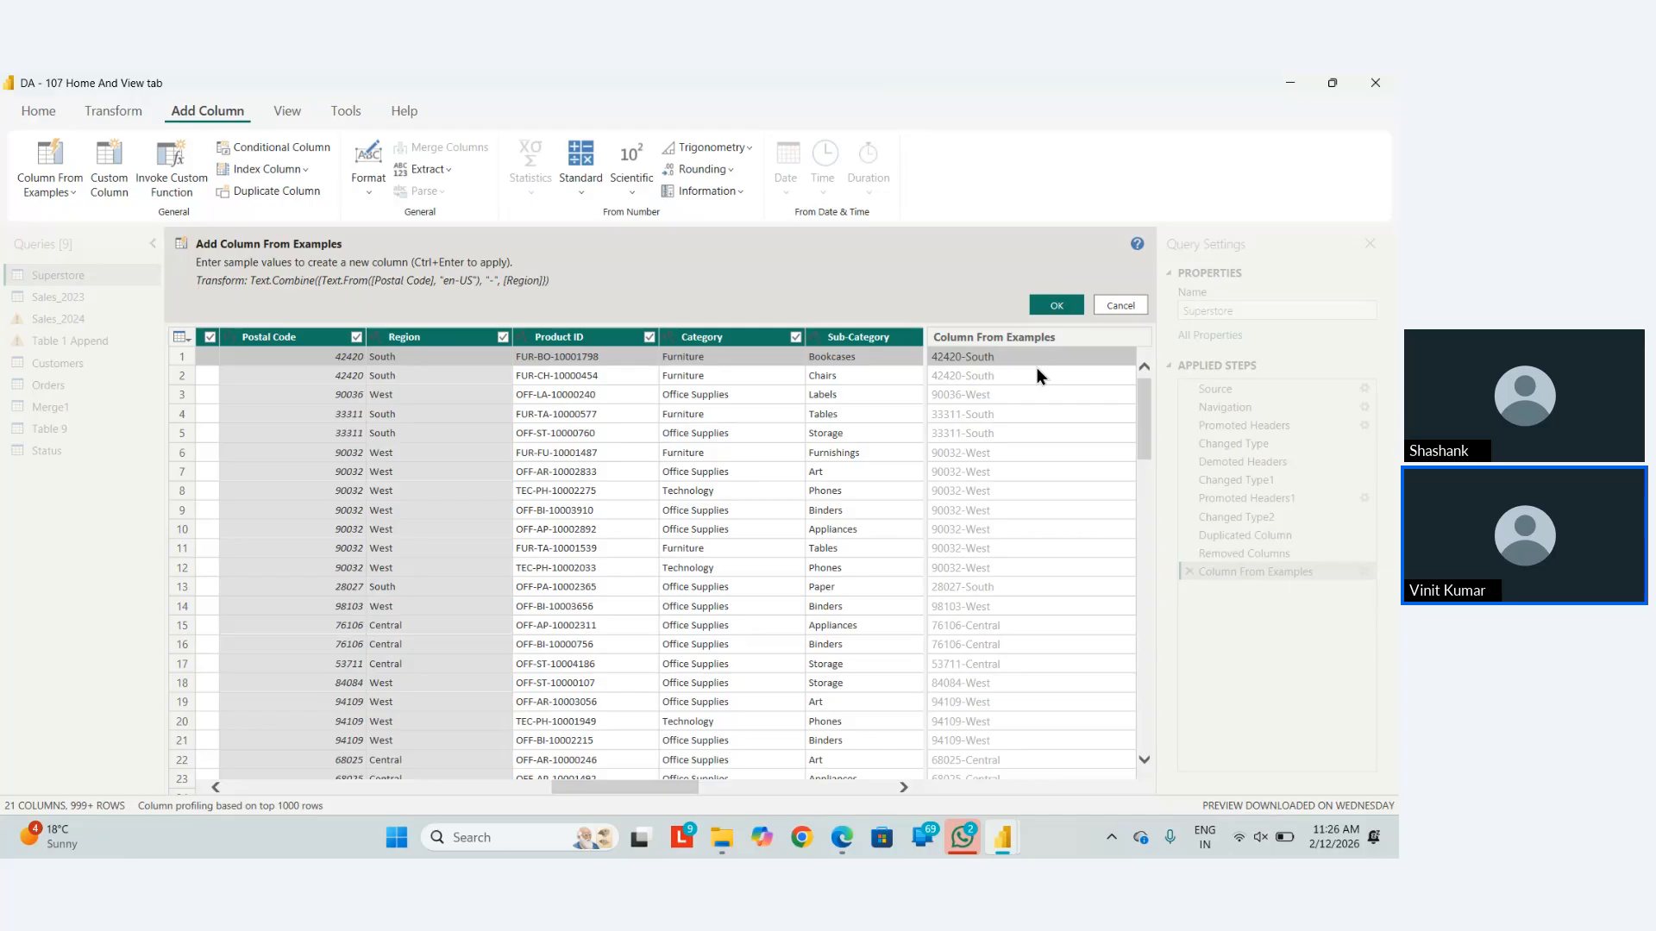
key("ctrl+Return")
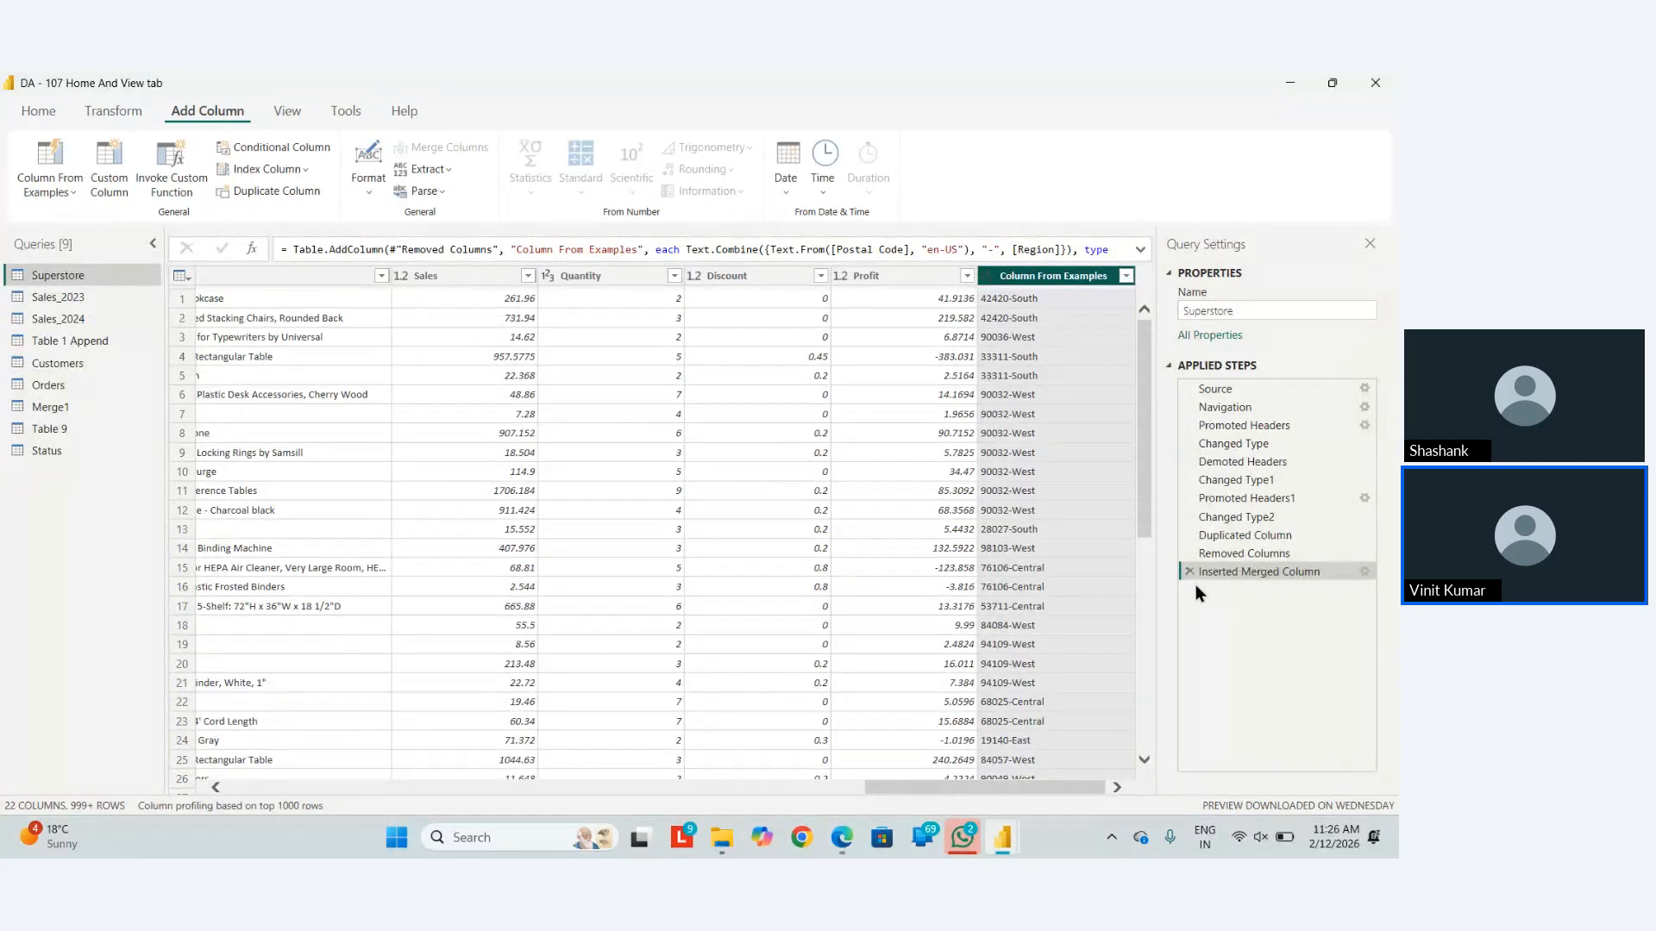
left_click(1191, 572)
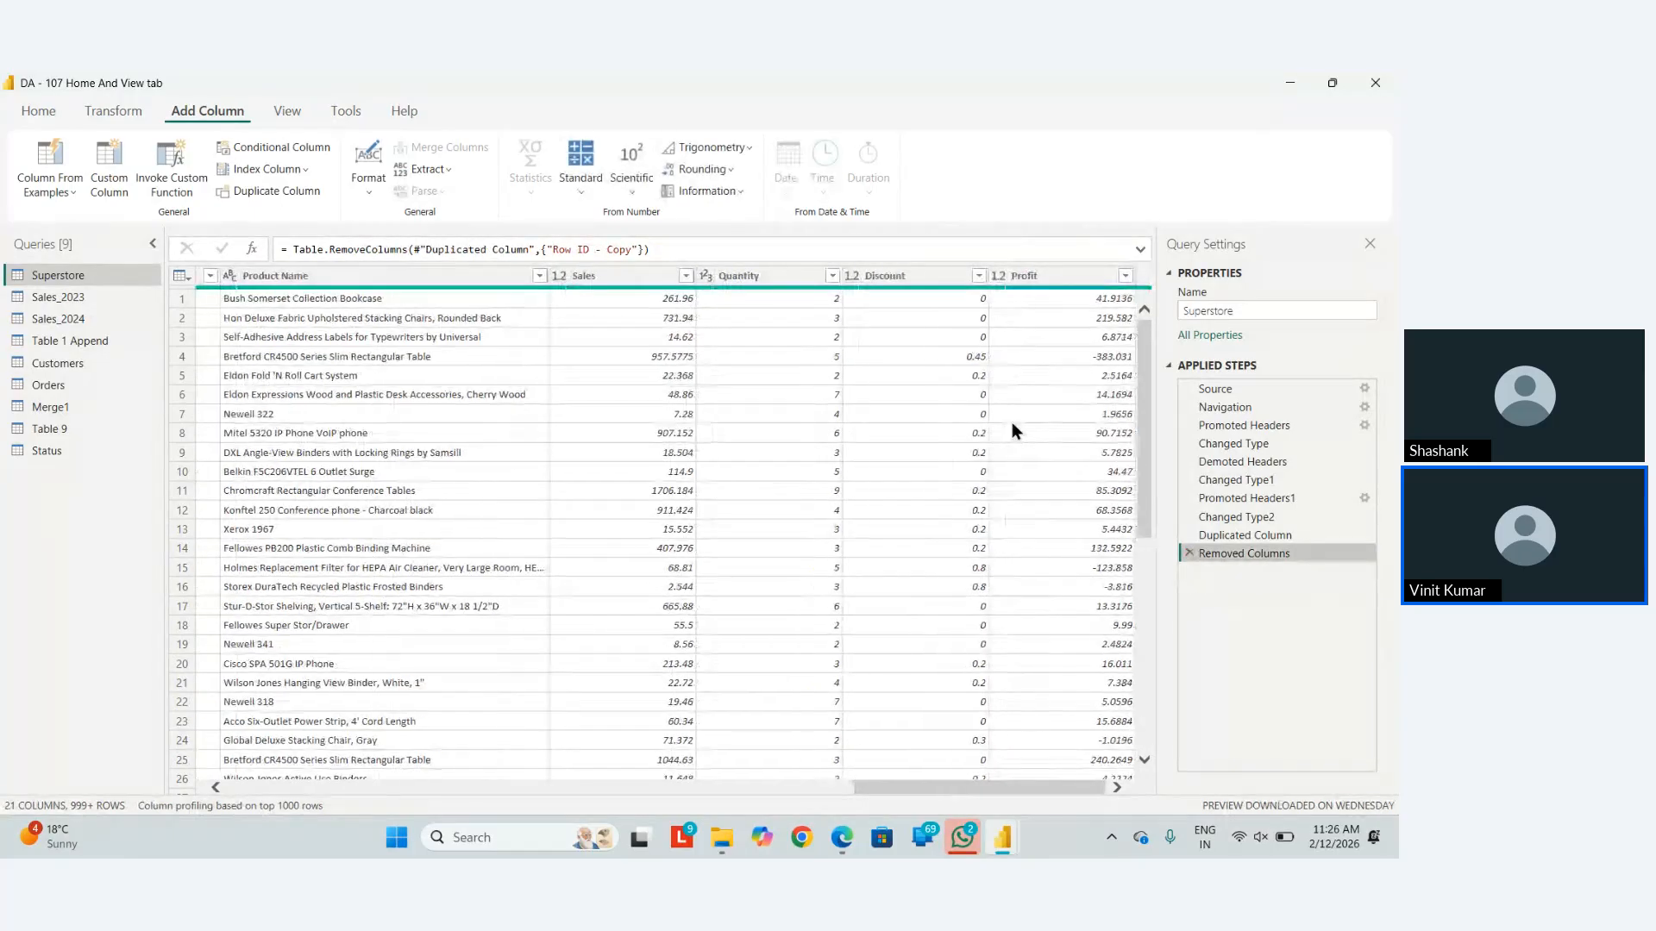
Add a column from the example Furniture-Bookcases, combining Category and Sub-Category, and delete its Inserted Merged Column step.
left_click(62, 164)
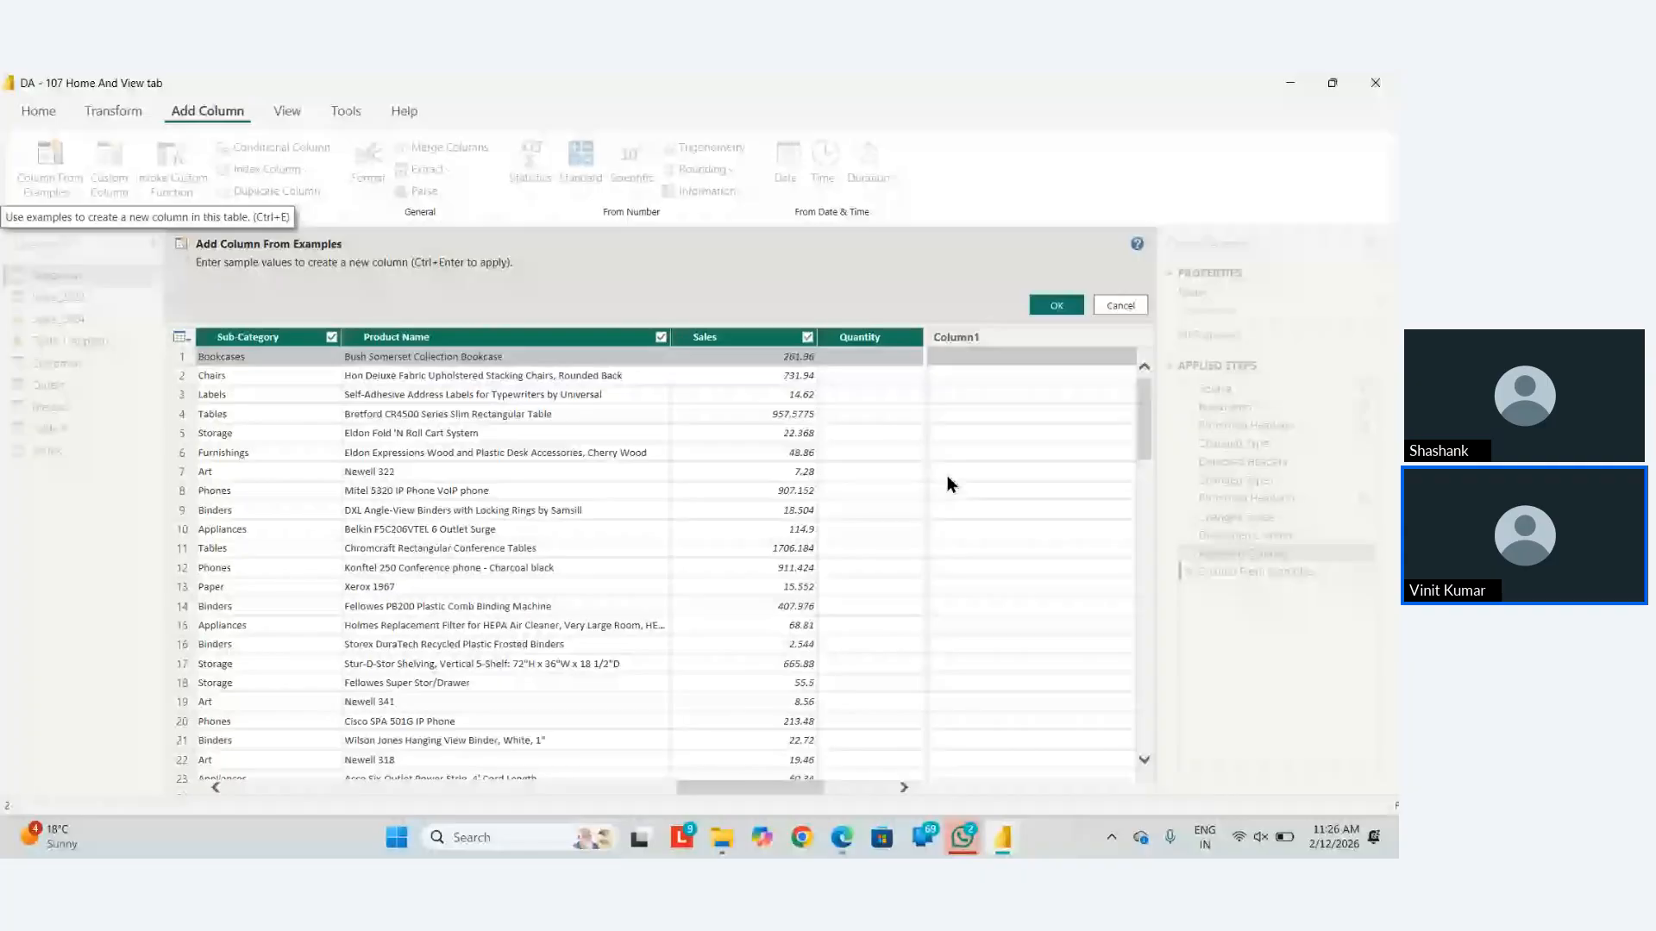
scroll(644, 447, "right", 3)
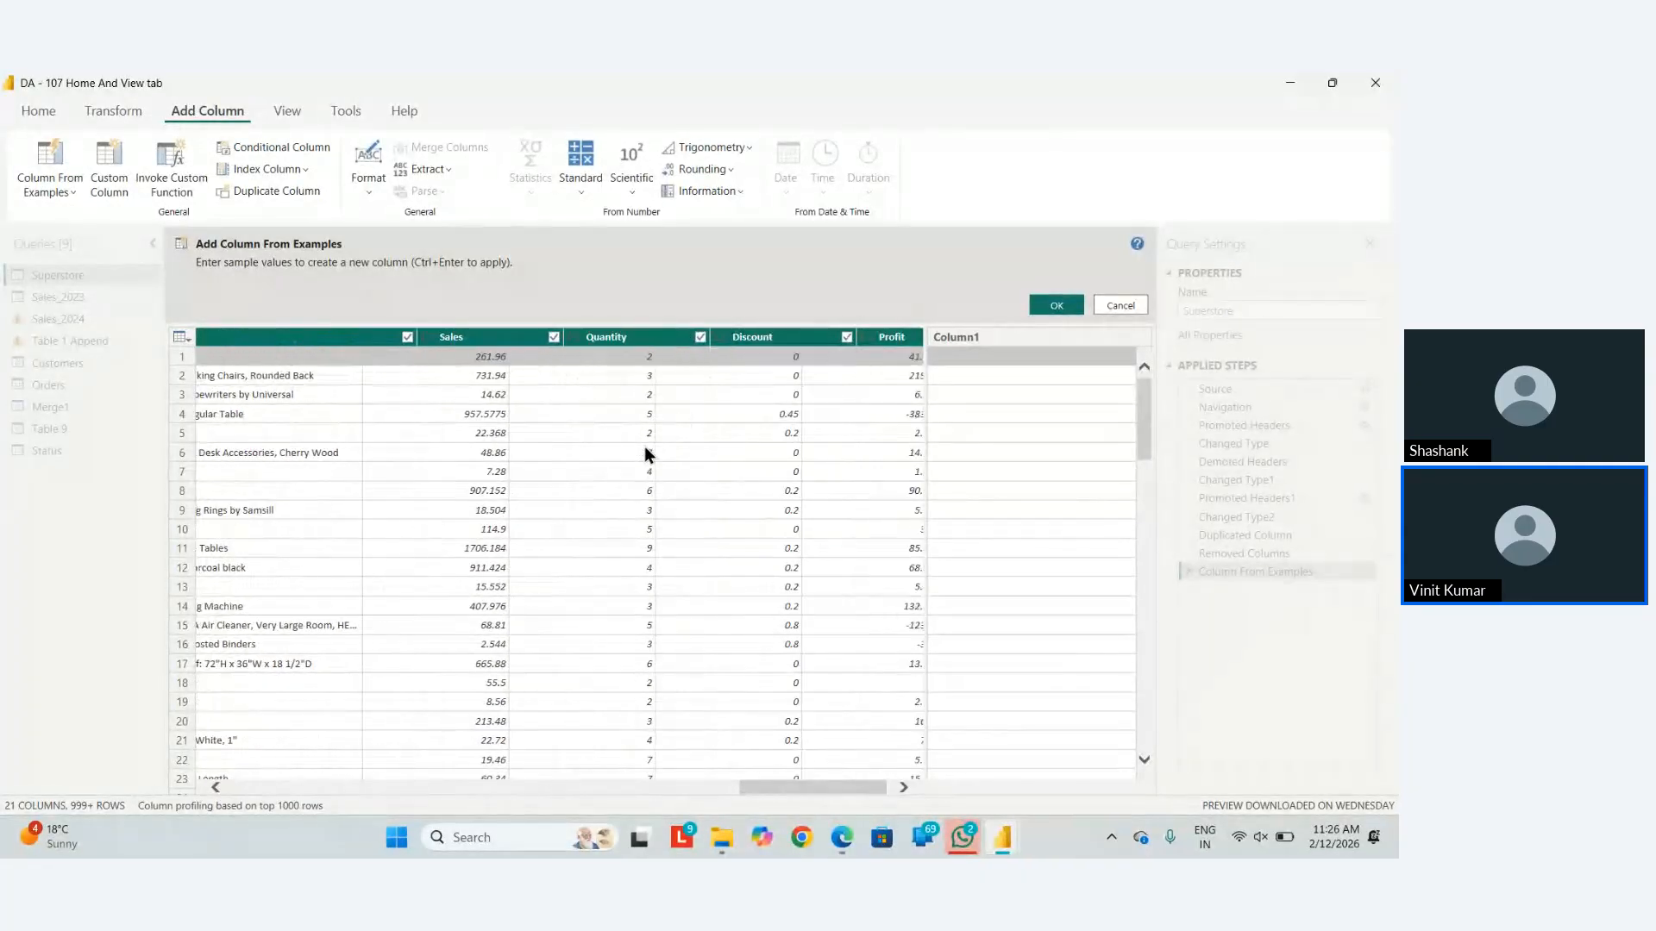
scroll(603, 436, "right", 2)
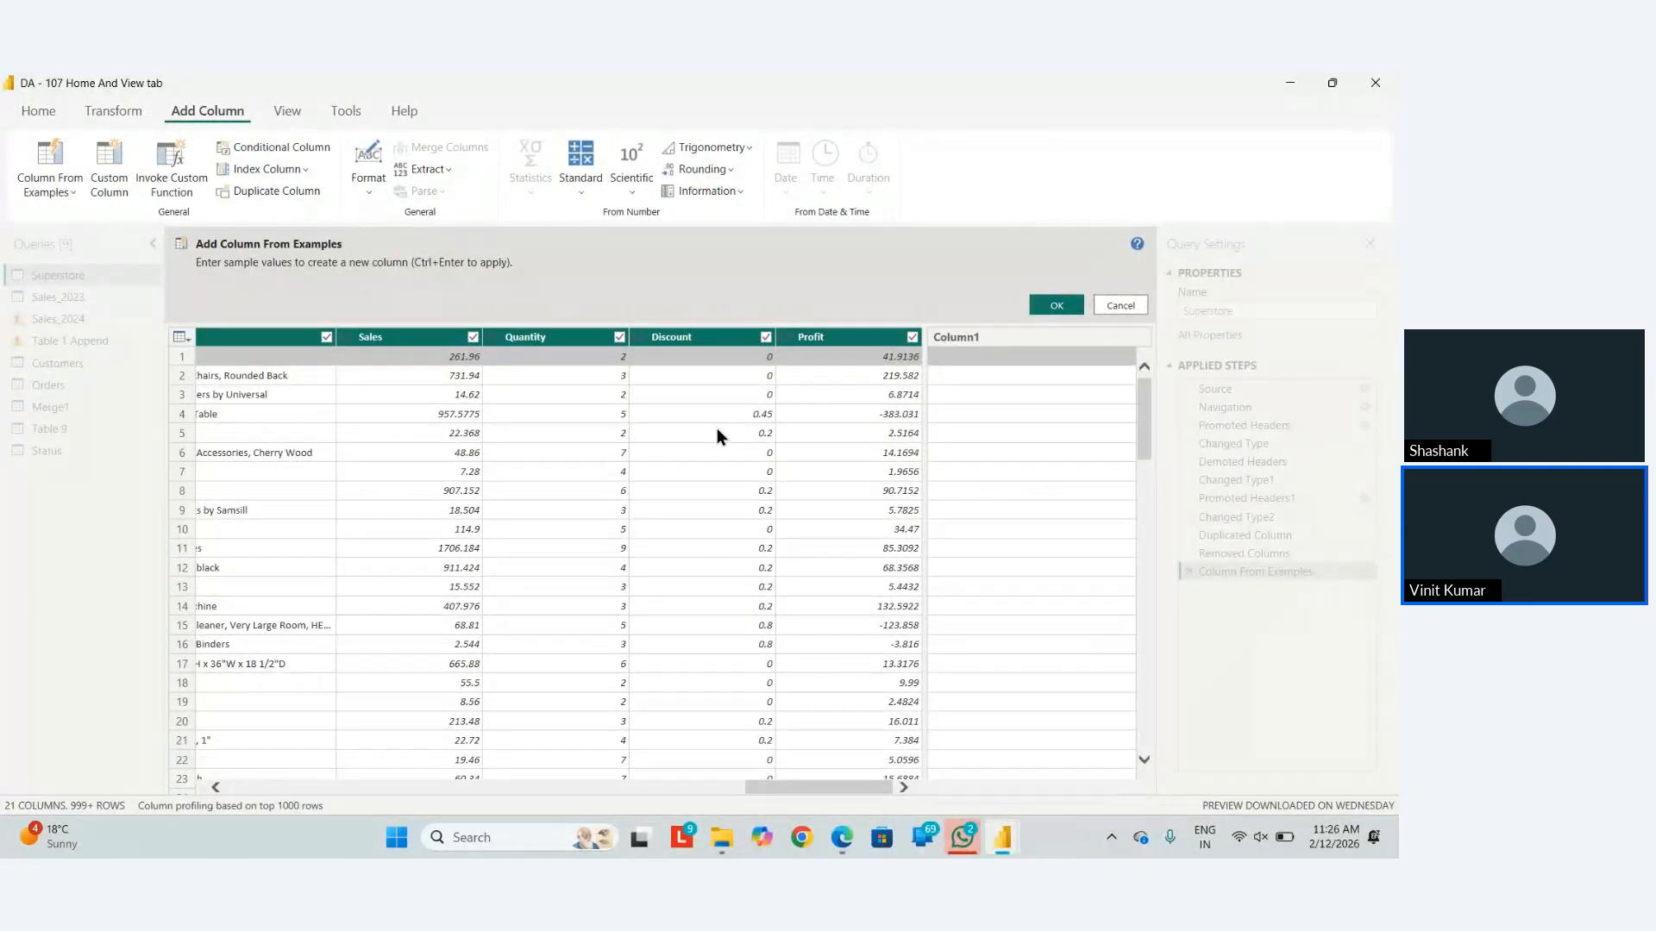
scroll(713, 431, "left", 6)
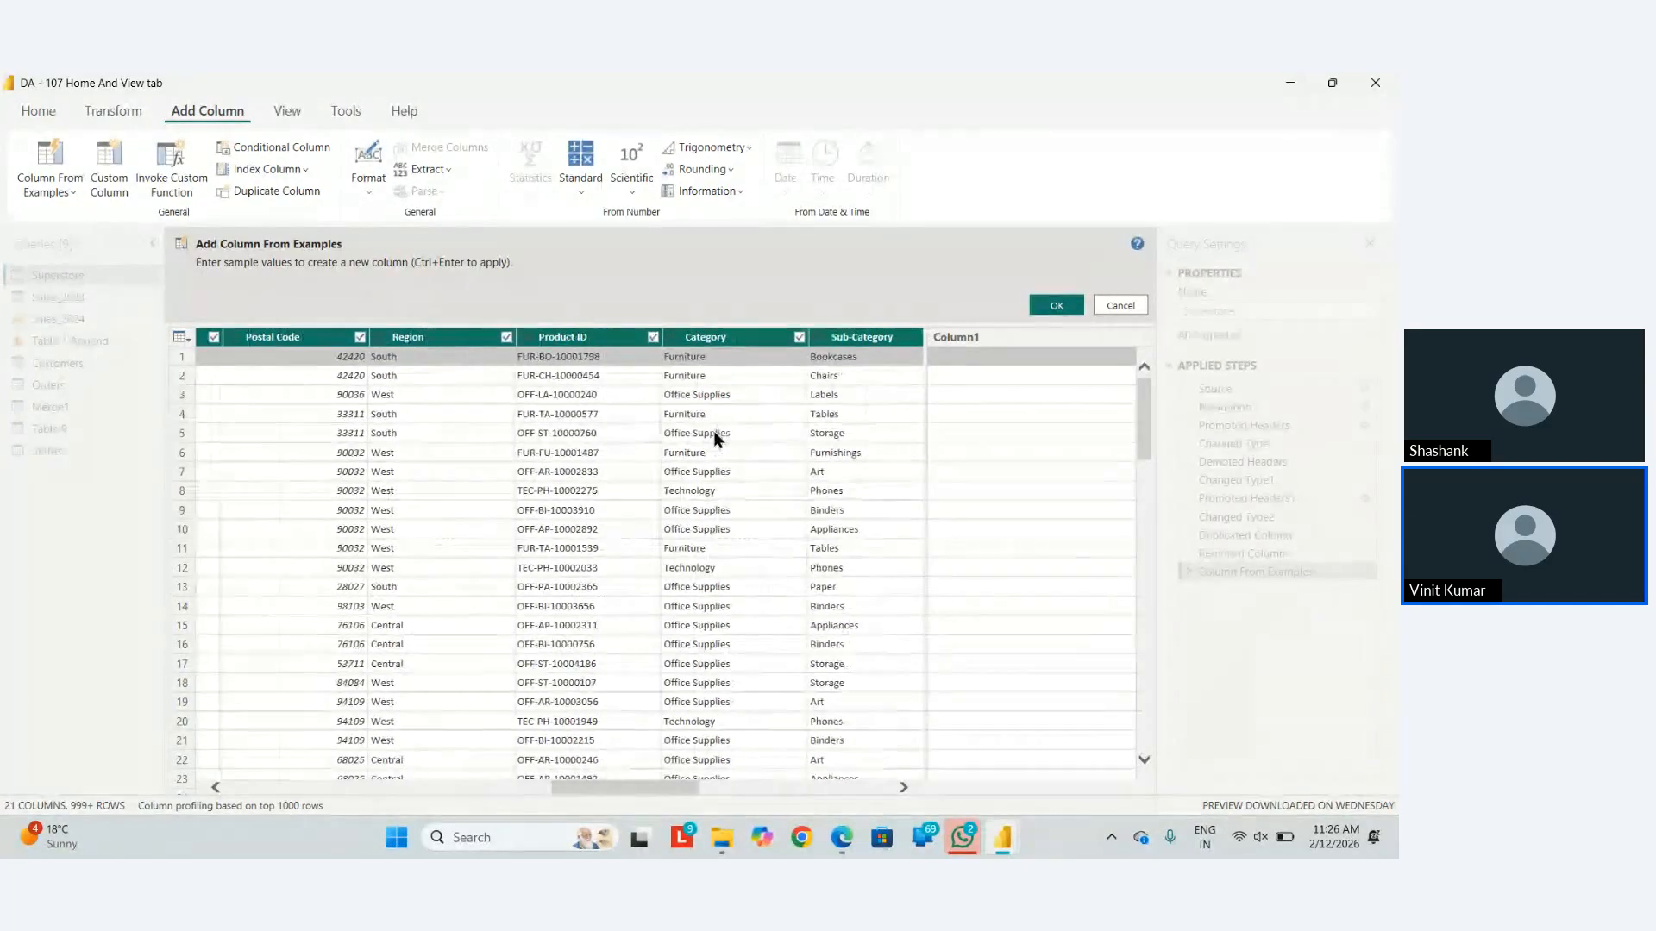
type("Furn")
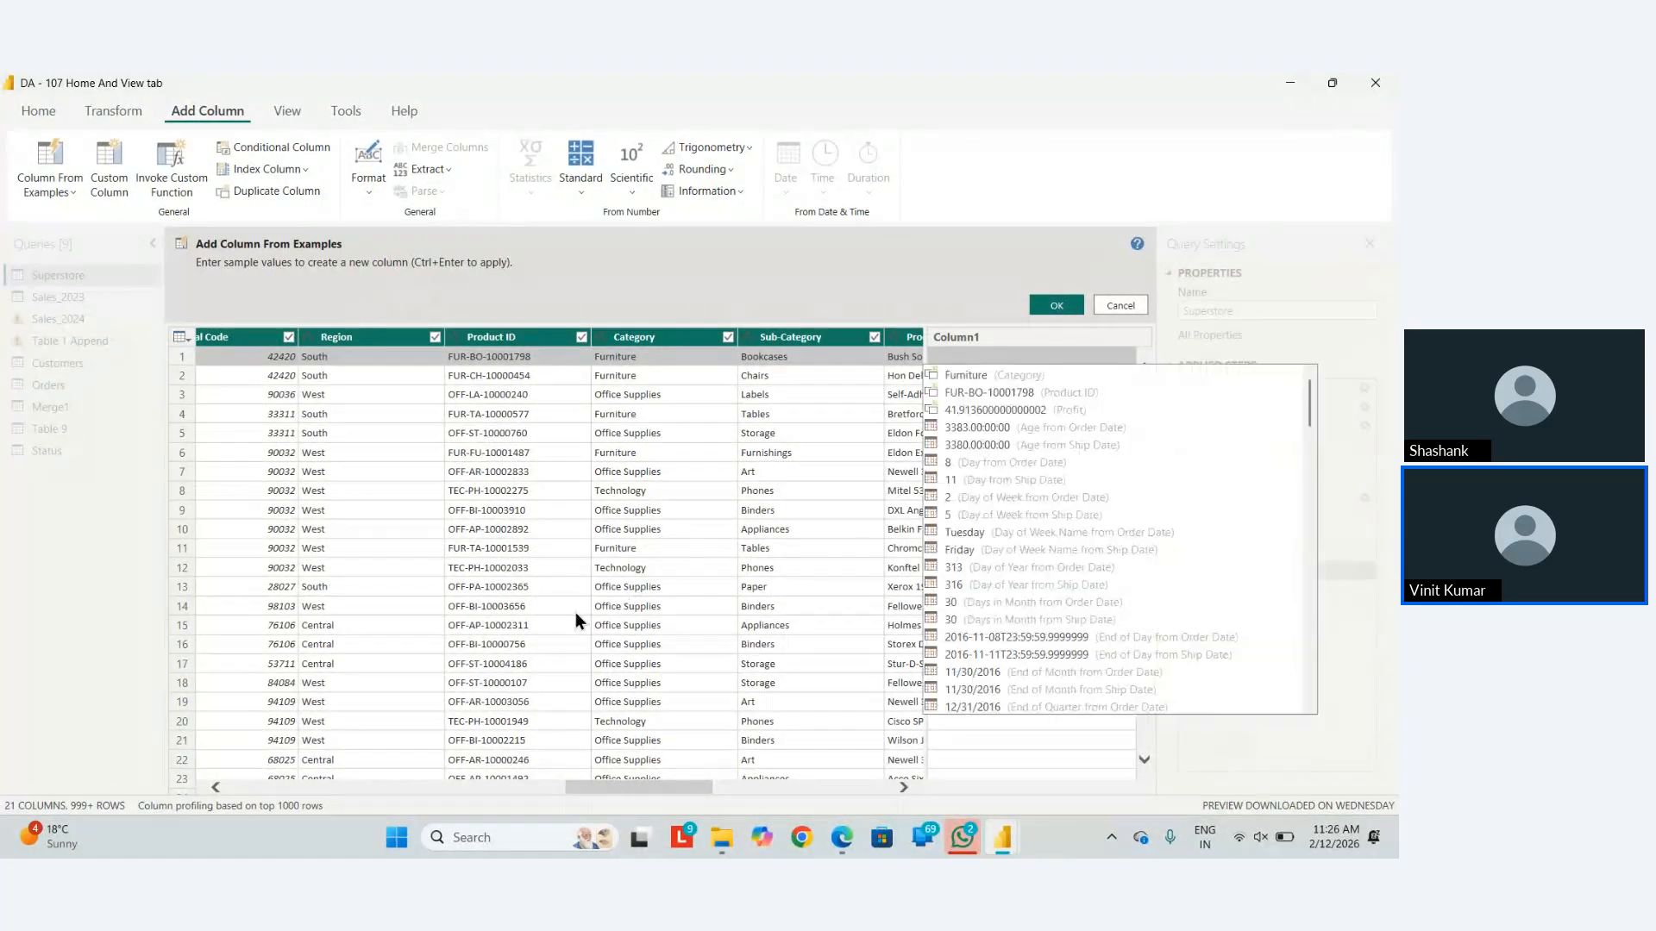
key("BackSpace")
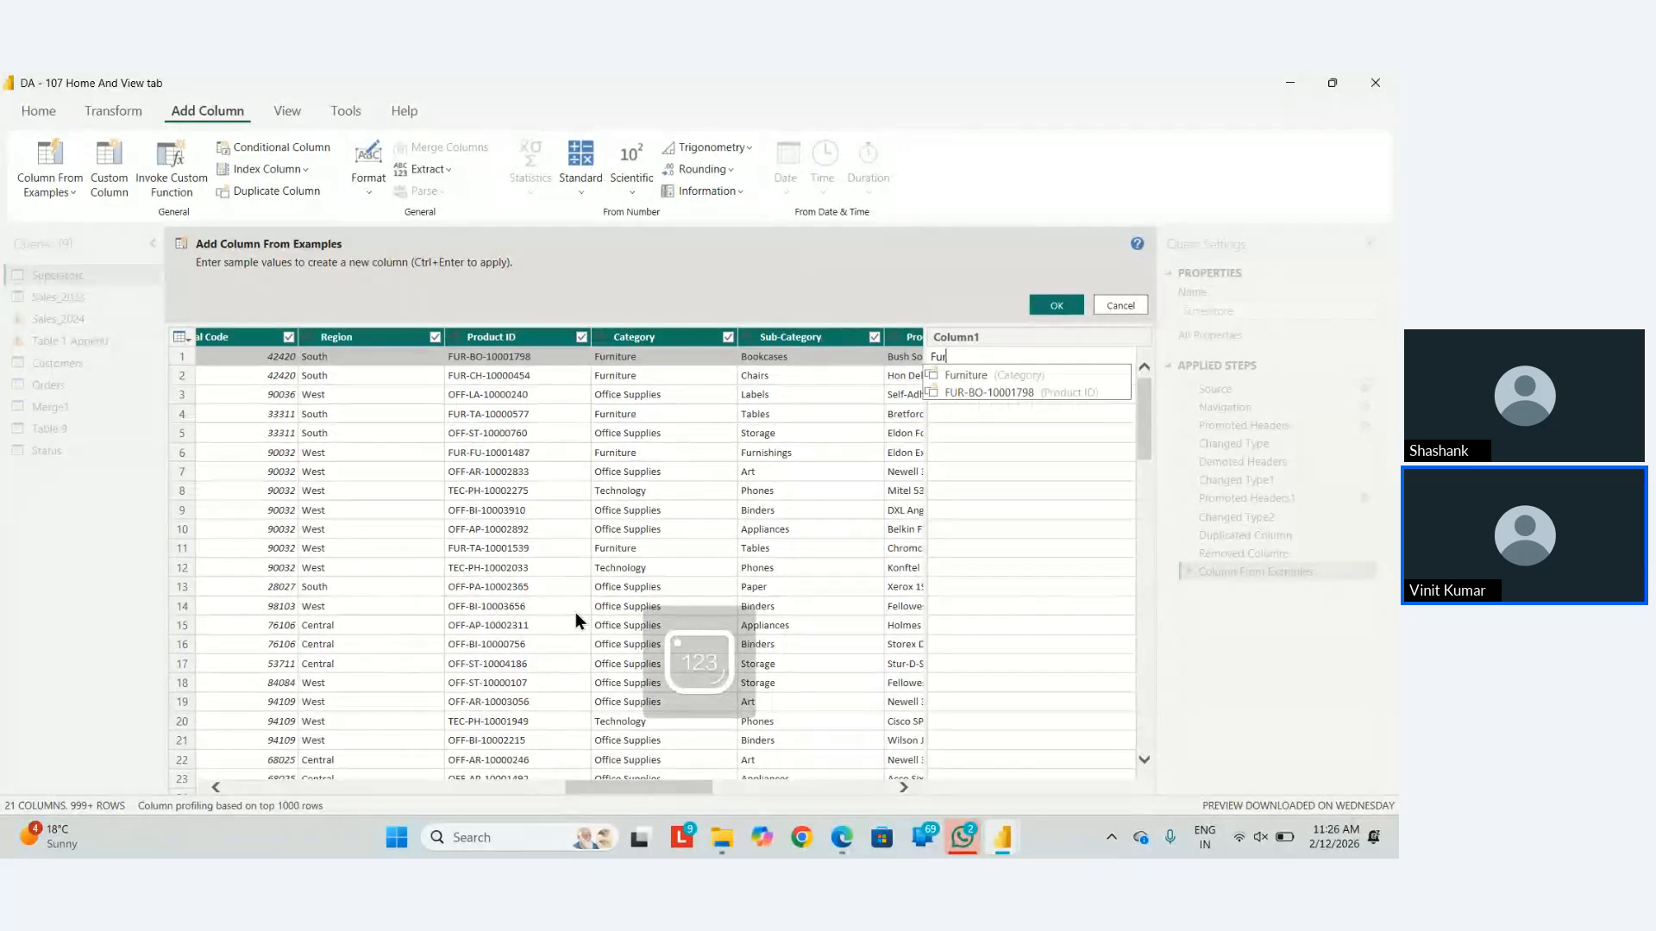
type("nitur")
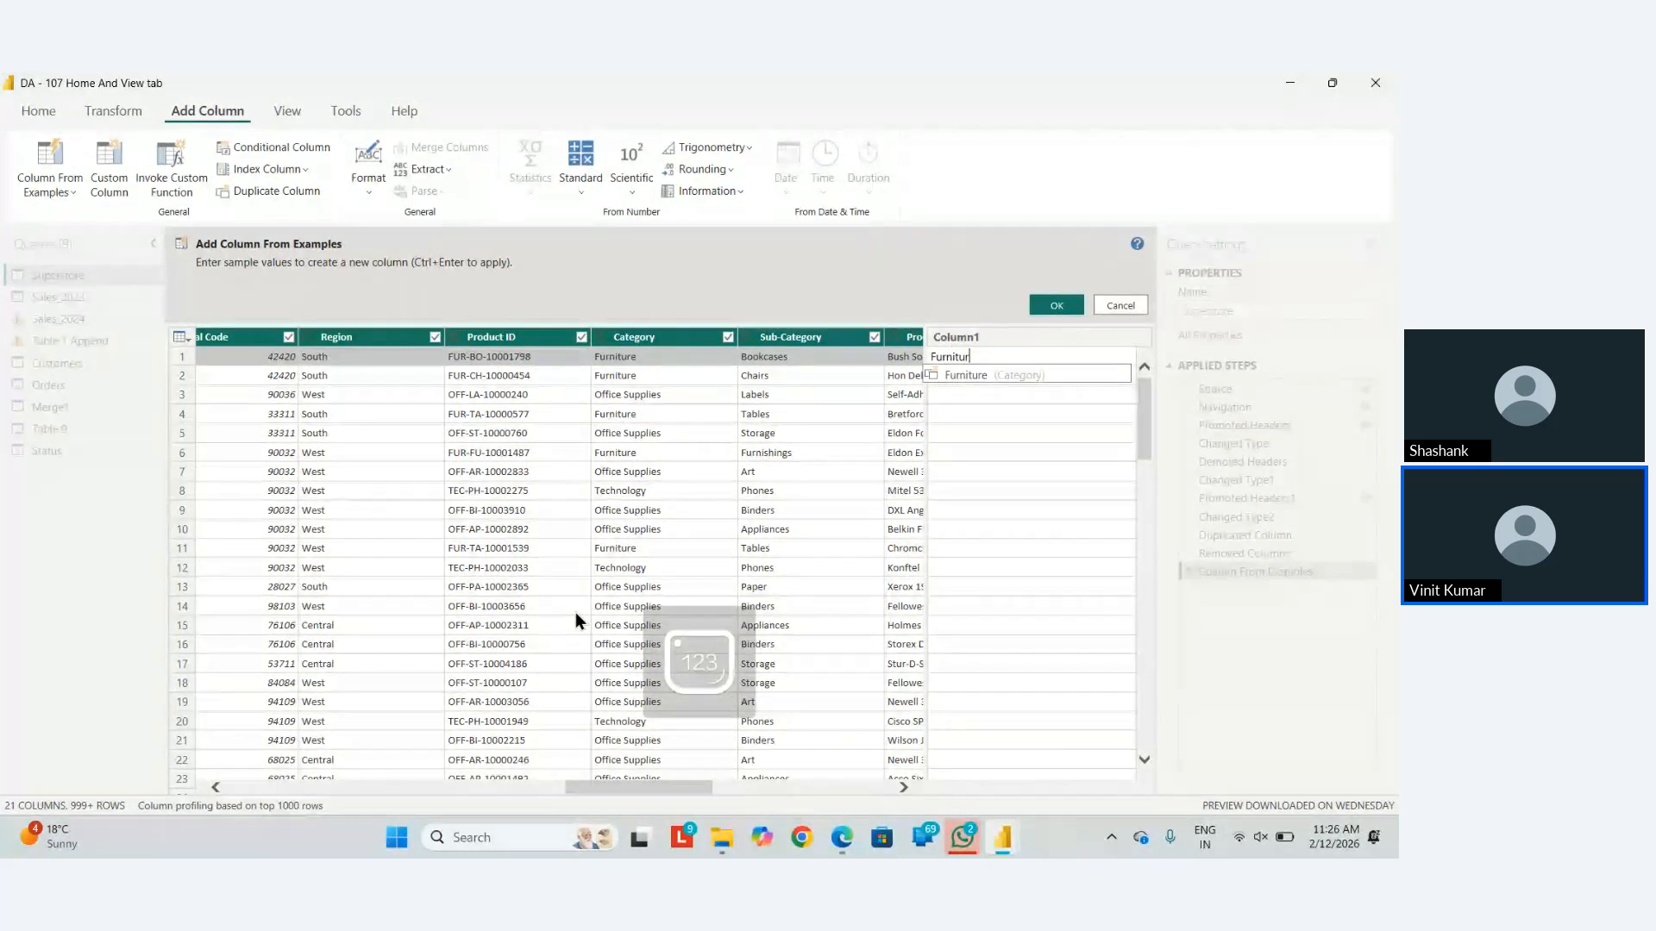
type("e-")
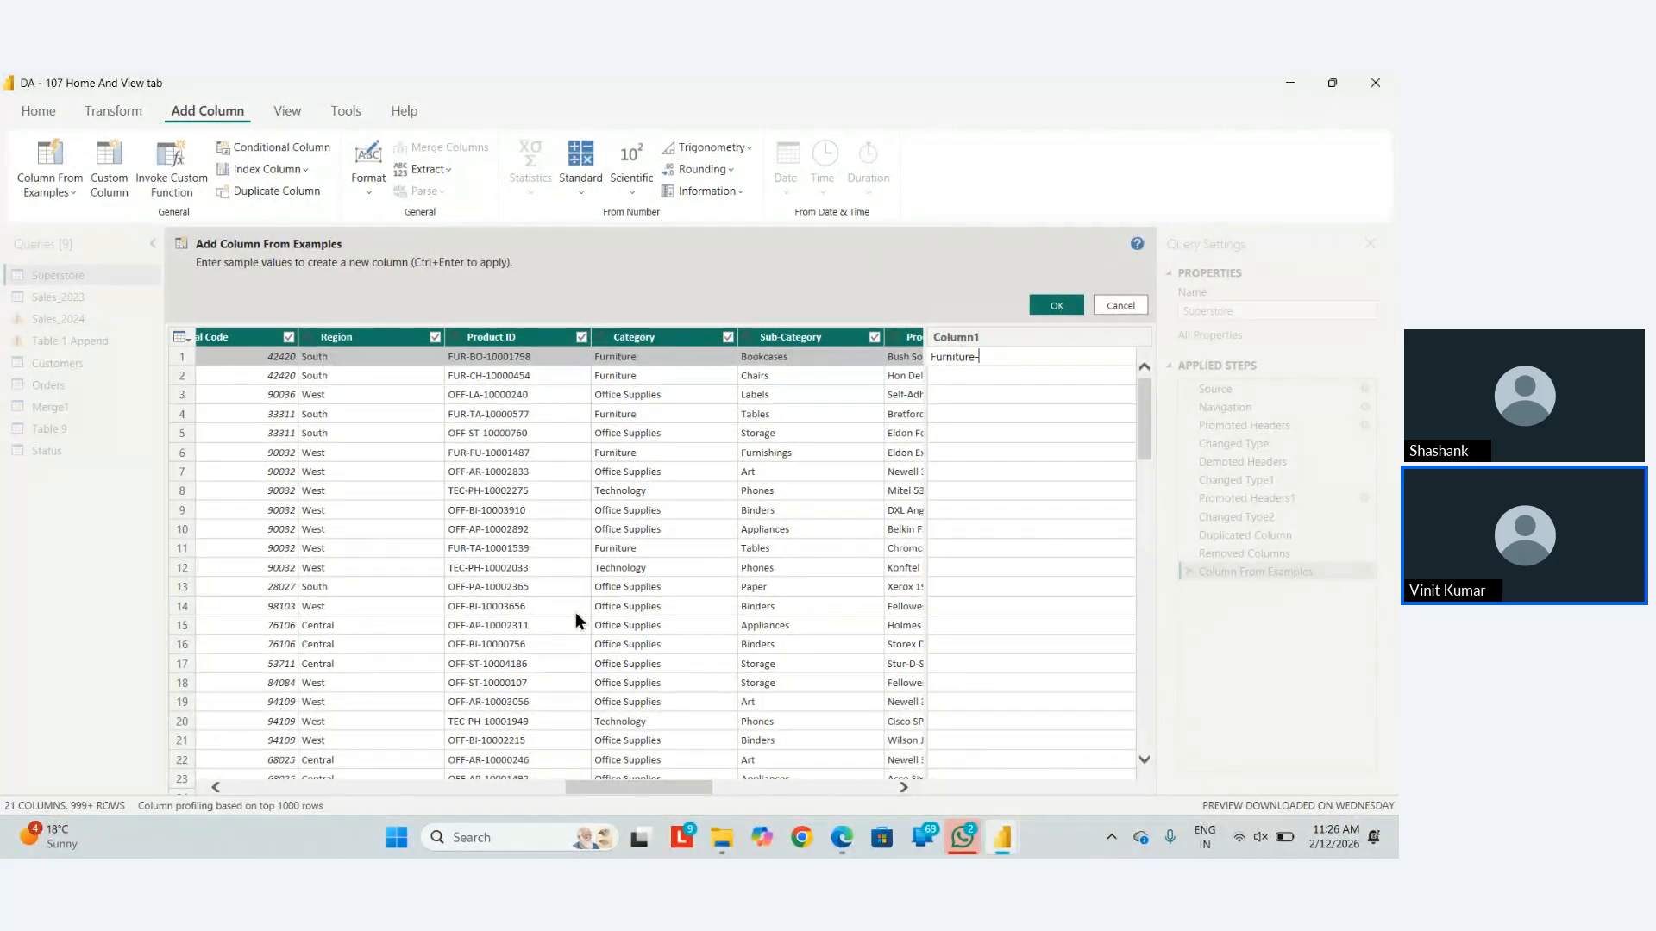
type("Bookcases")
key("Return")
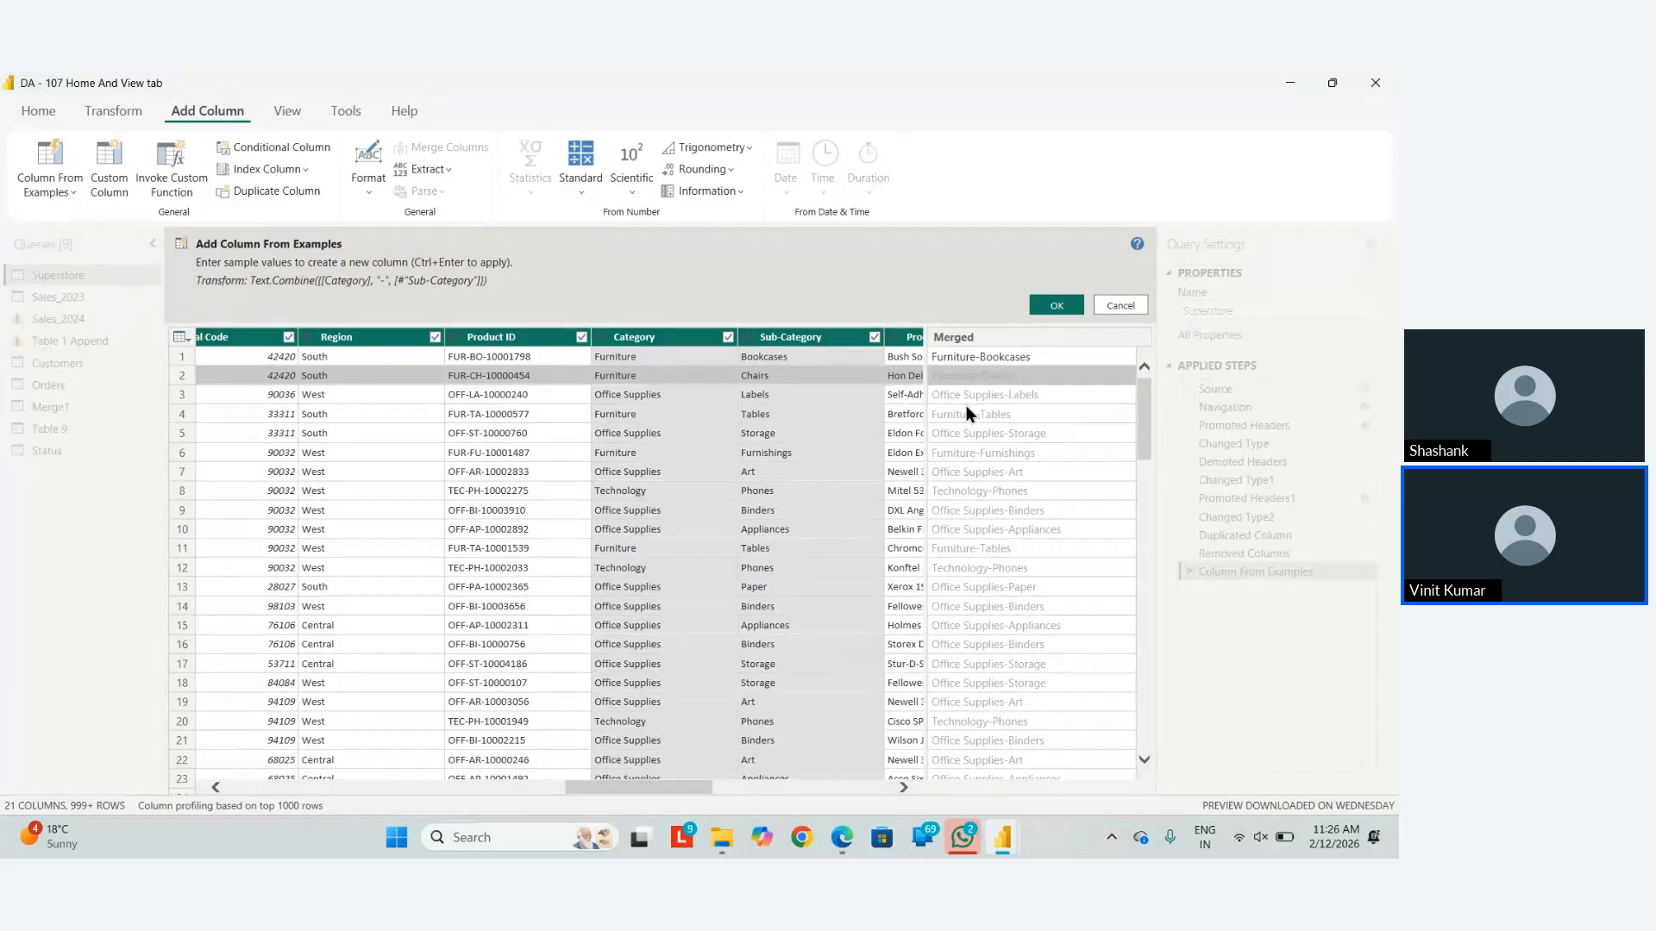
left_click(1061, 306)
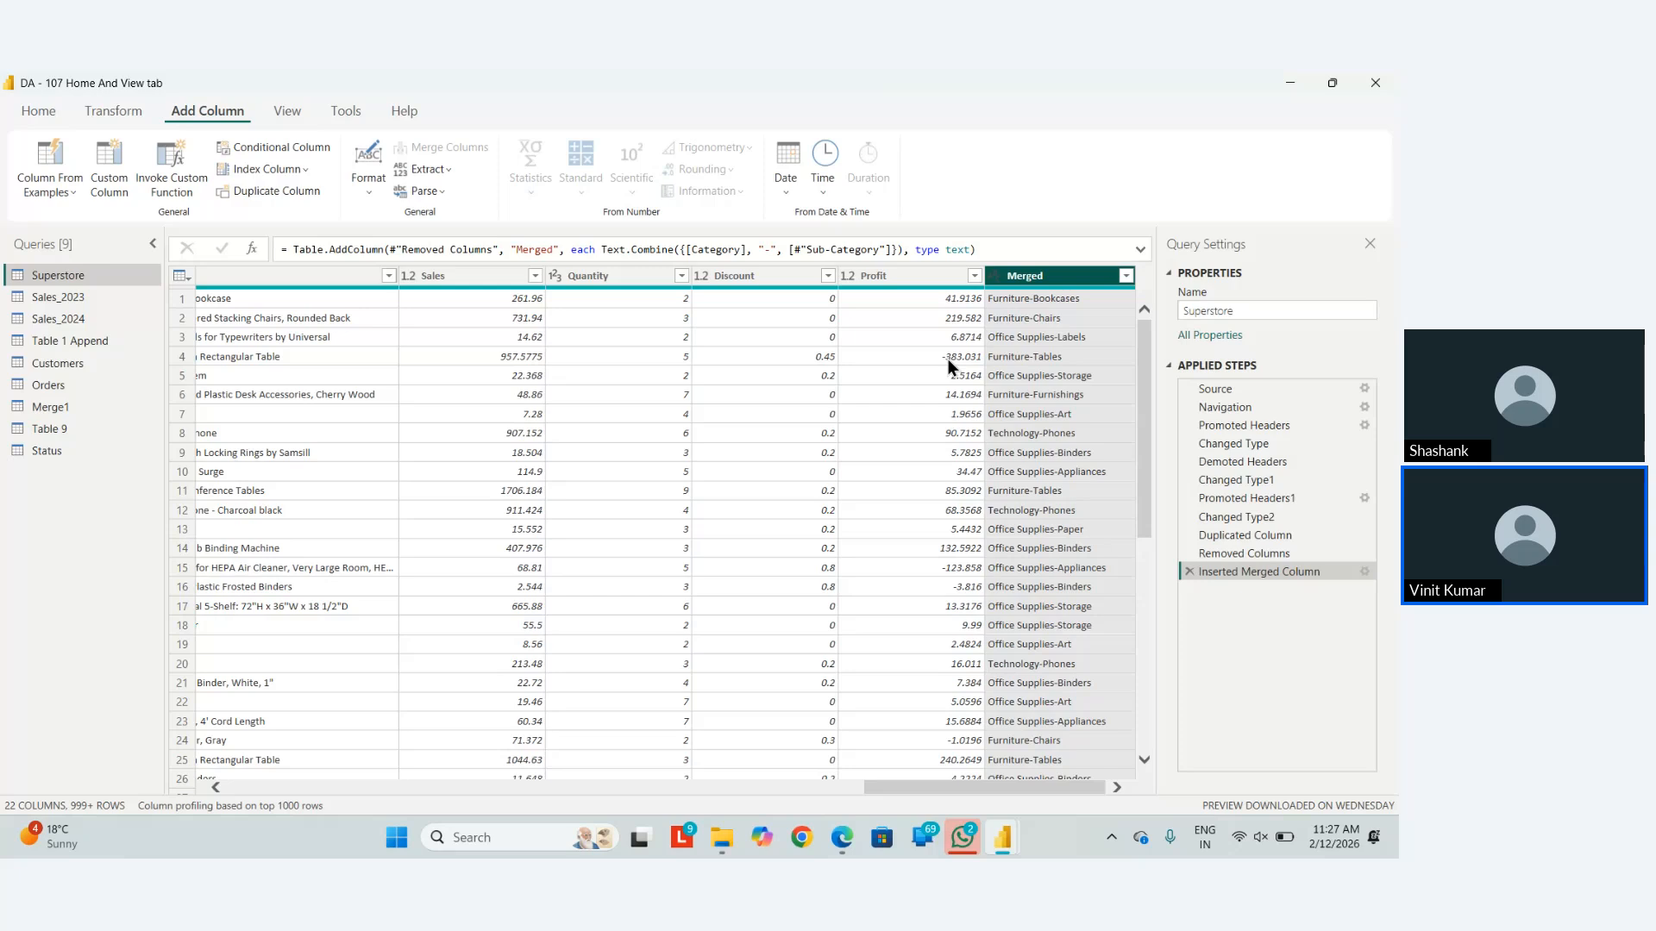
left_click(1189, 572)
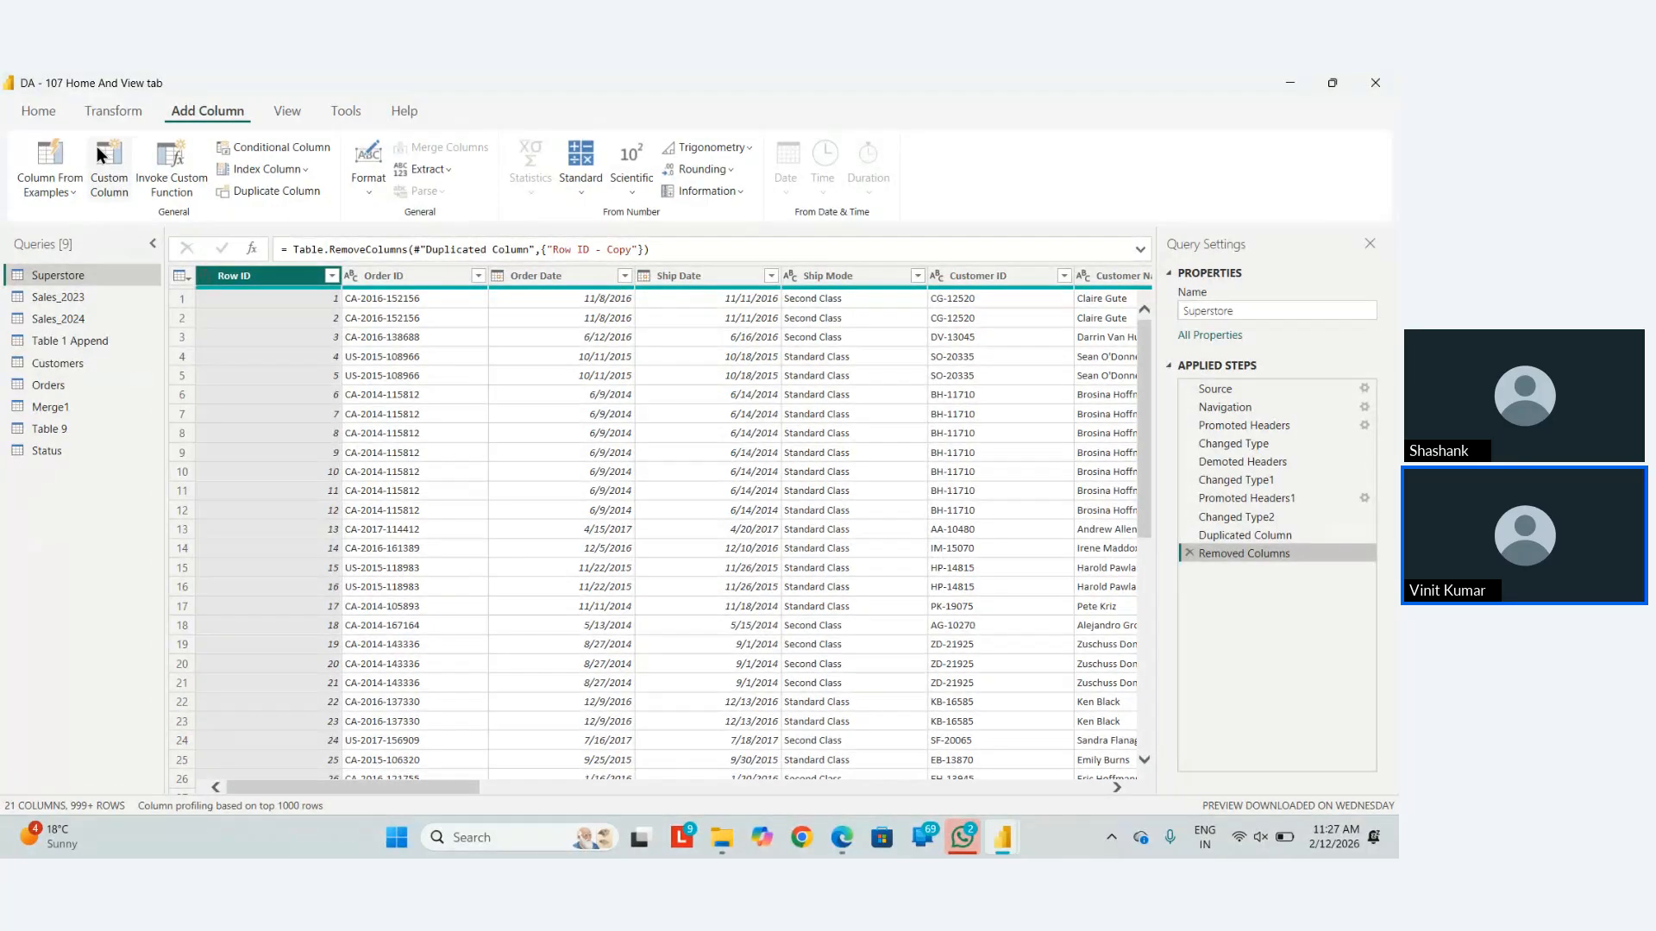
left_click(116, 179)
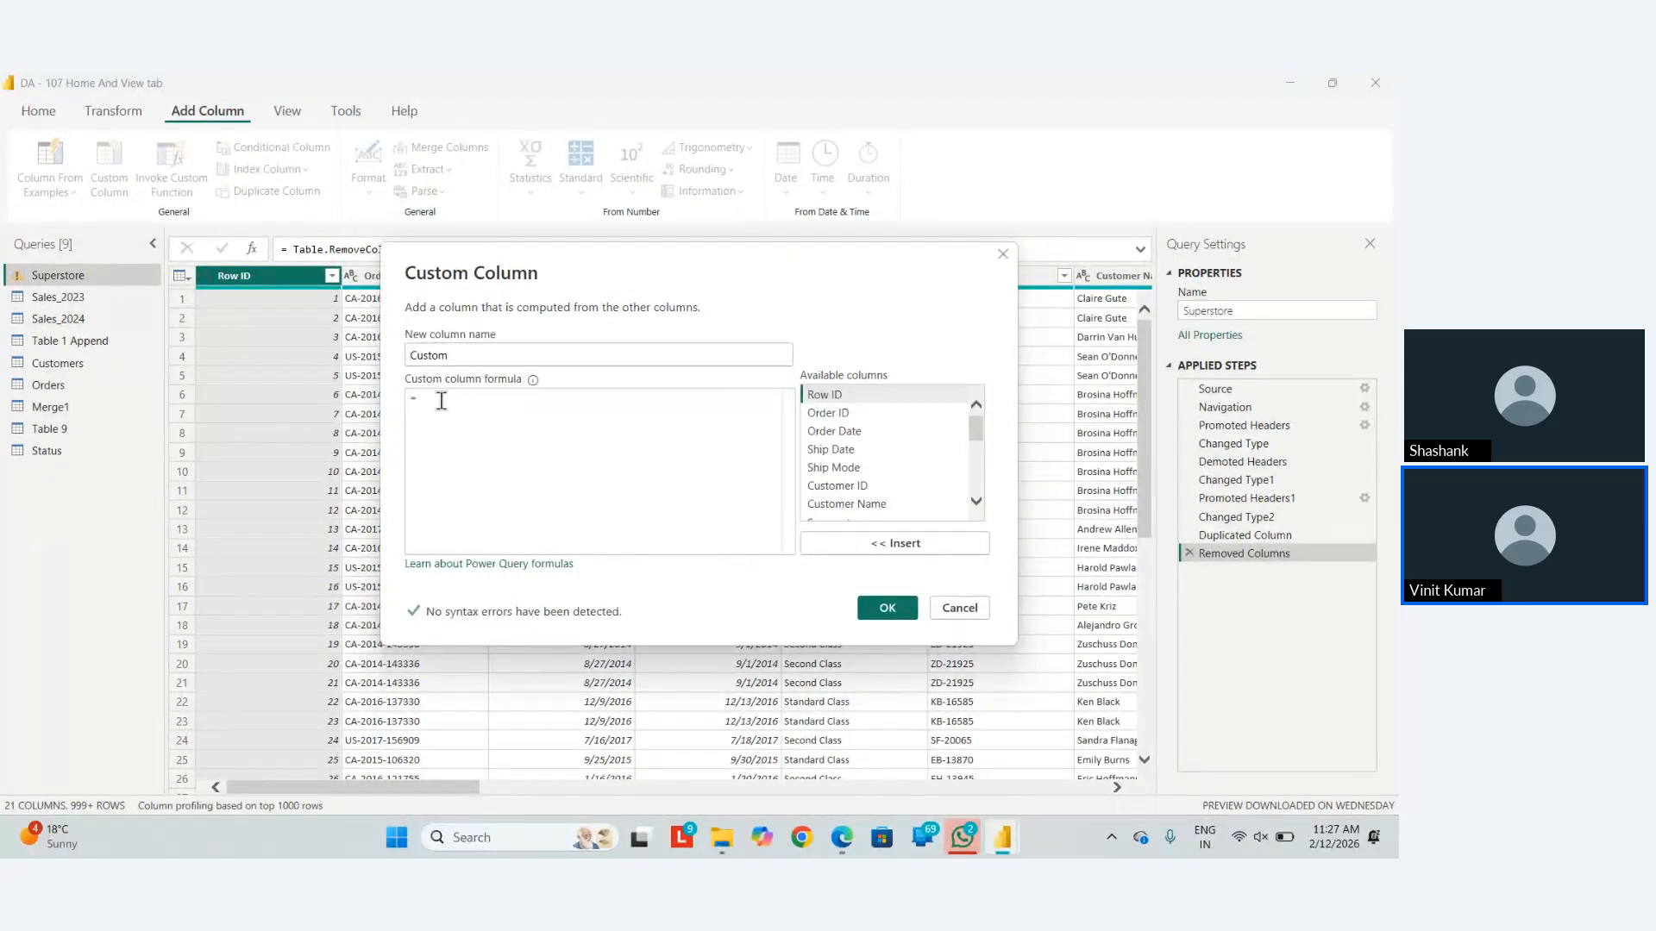
left_click_drag(458, 353, 329, 356)
type("Sales")
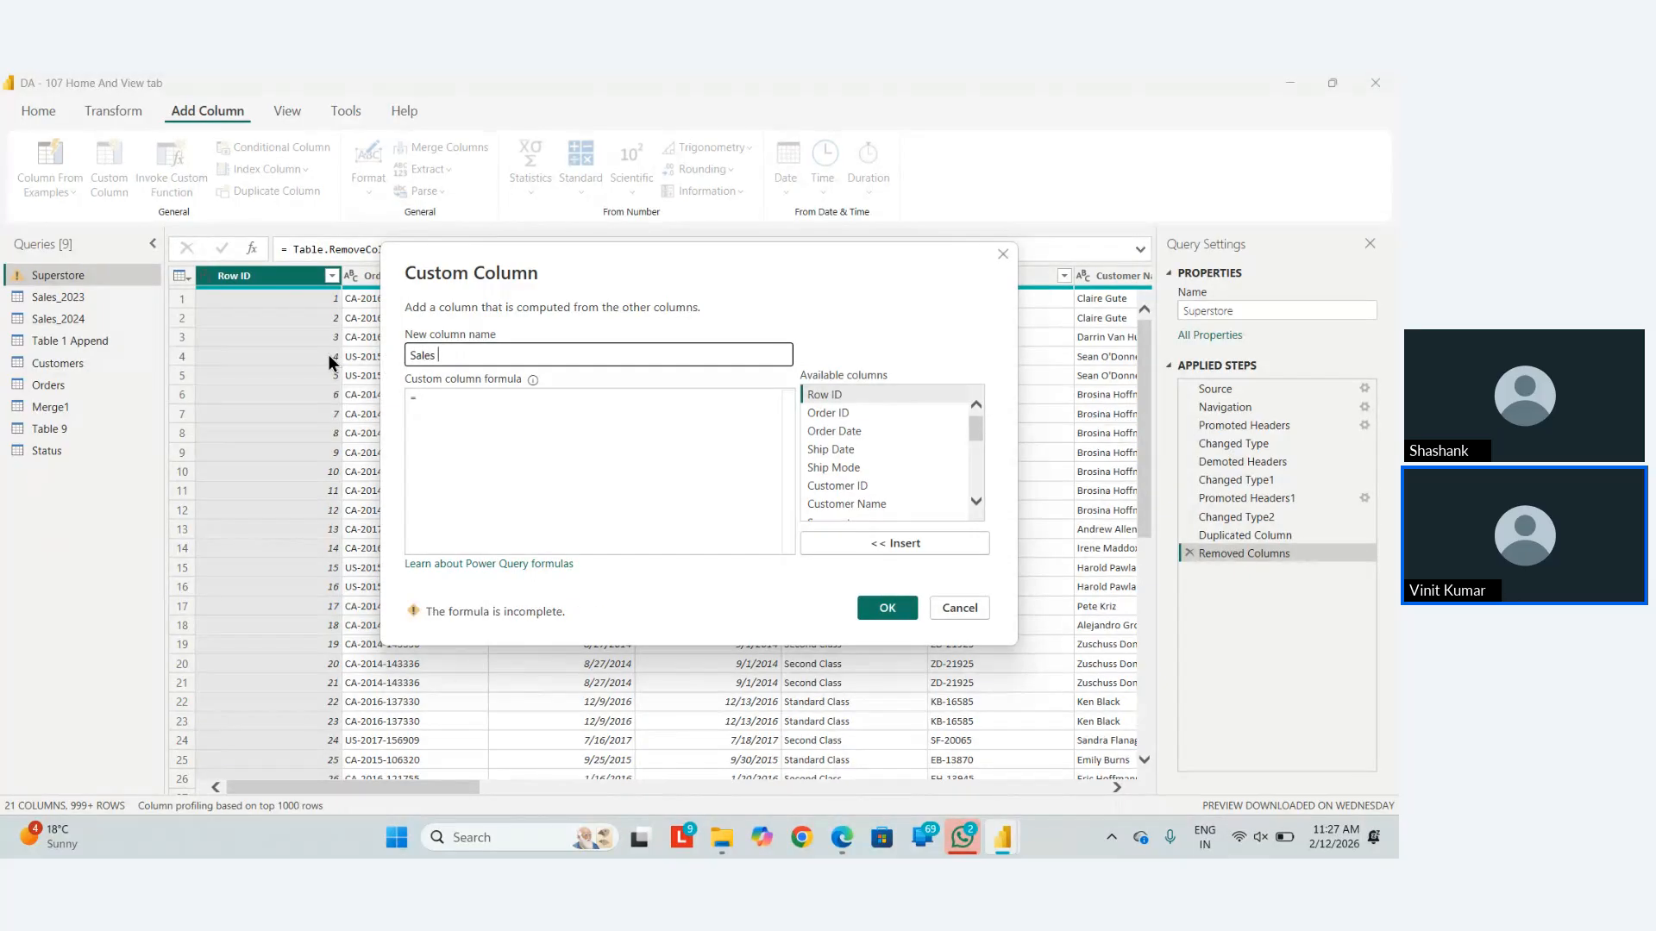
key("BackSpace")
key("BackSpace")
key("BackSpace")
key("BackSpace")
key("BackSpace")
left_click(1005, 256)
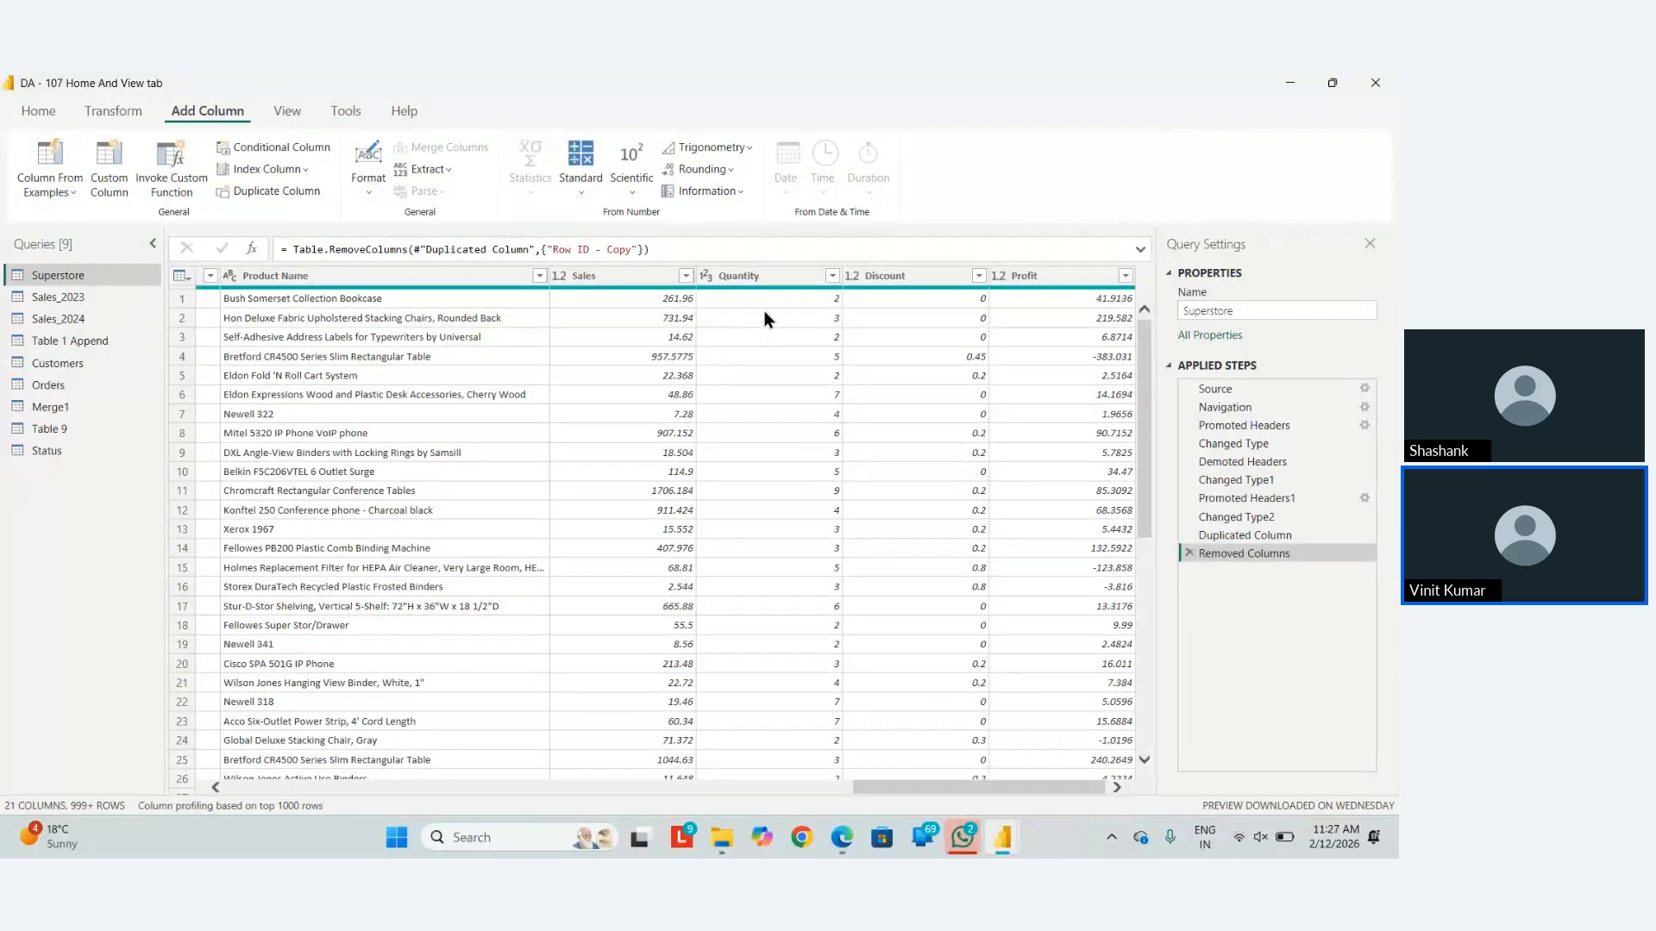
Rename the Sales column of the Superstore query to Sales Price.
left_click(629, 276)
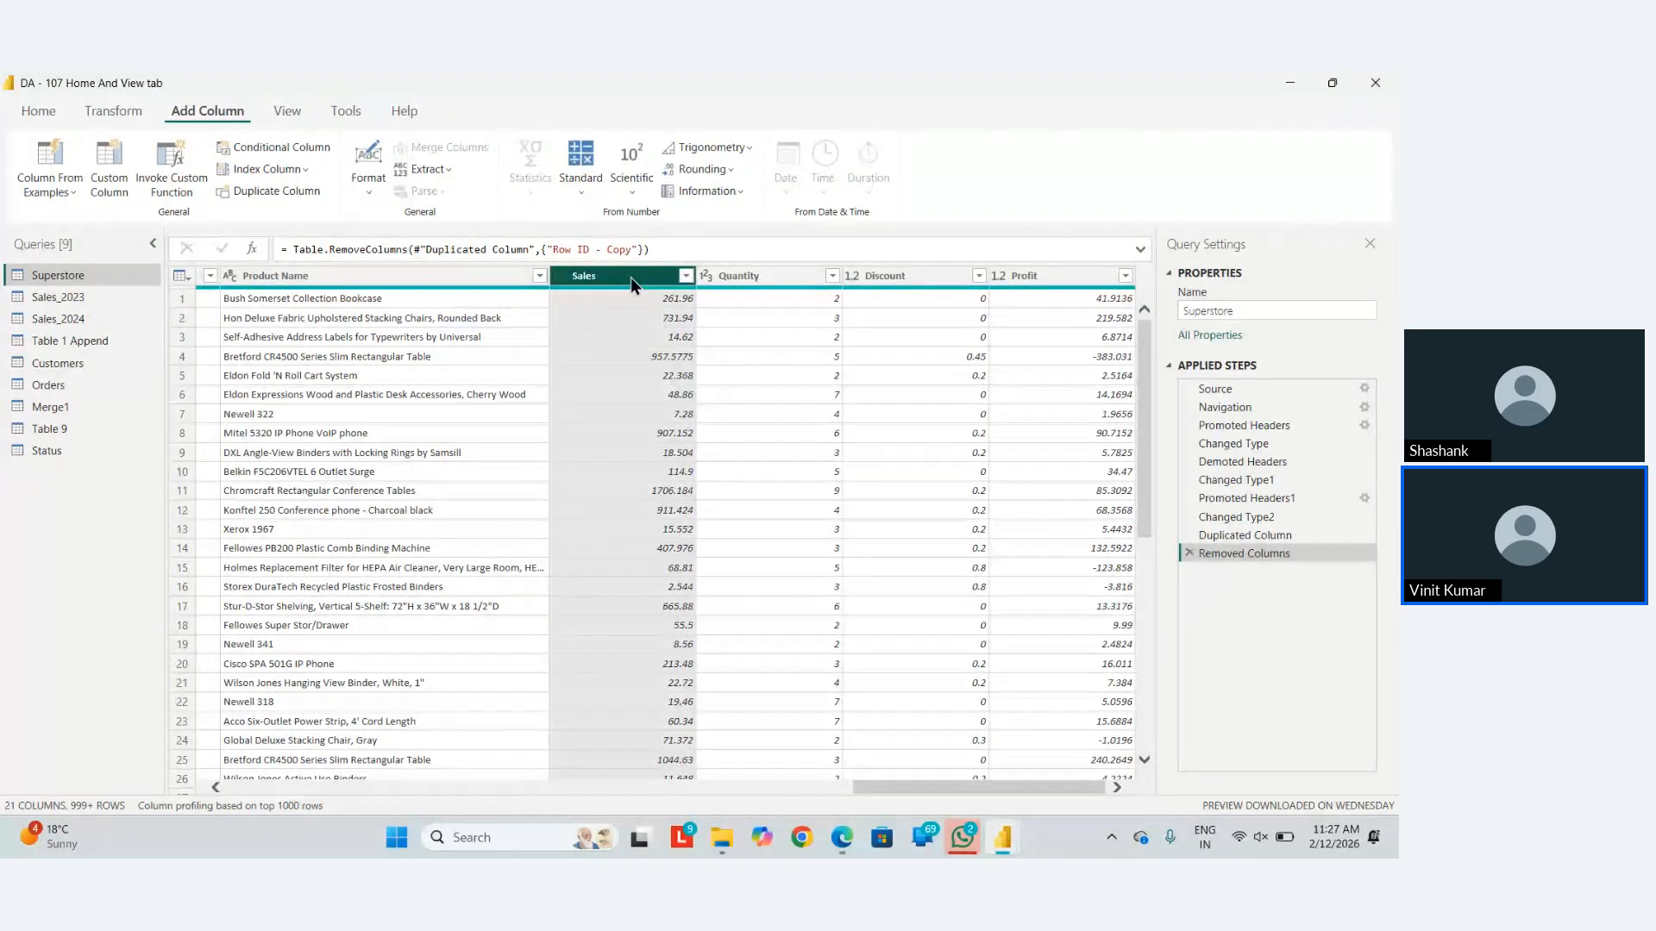
double_click(630, 277)
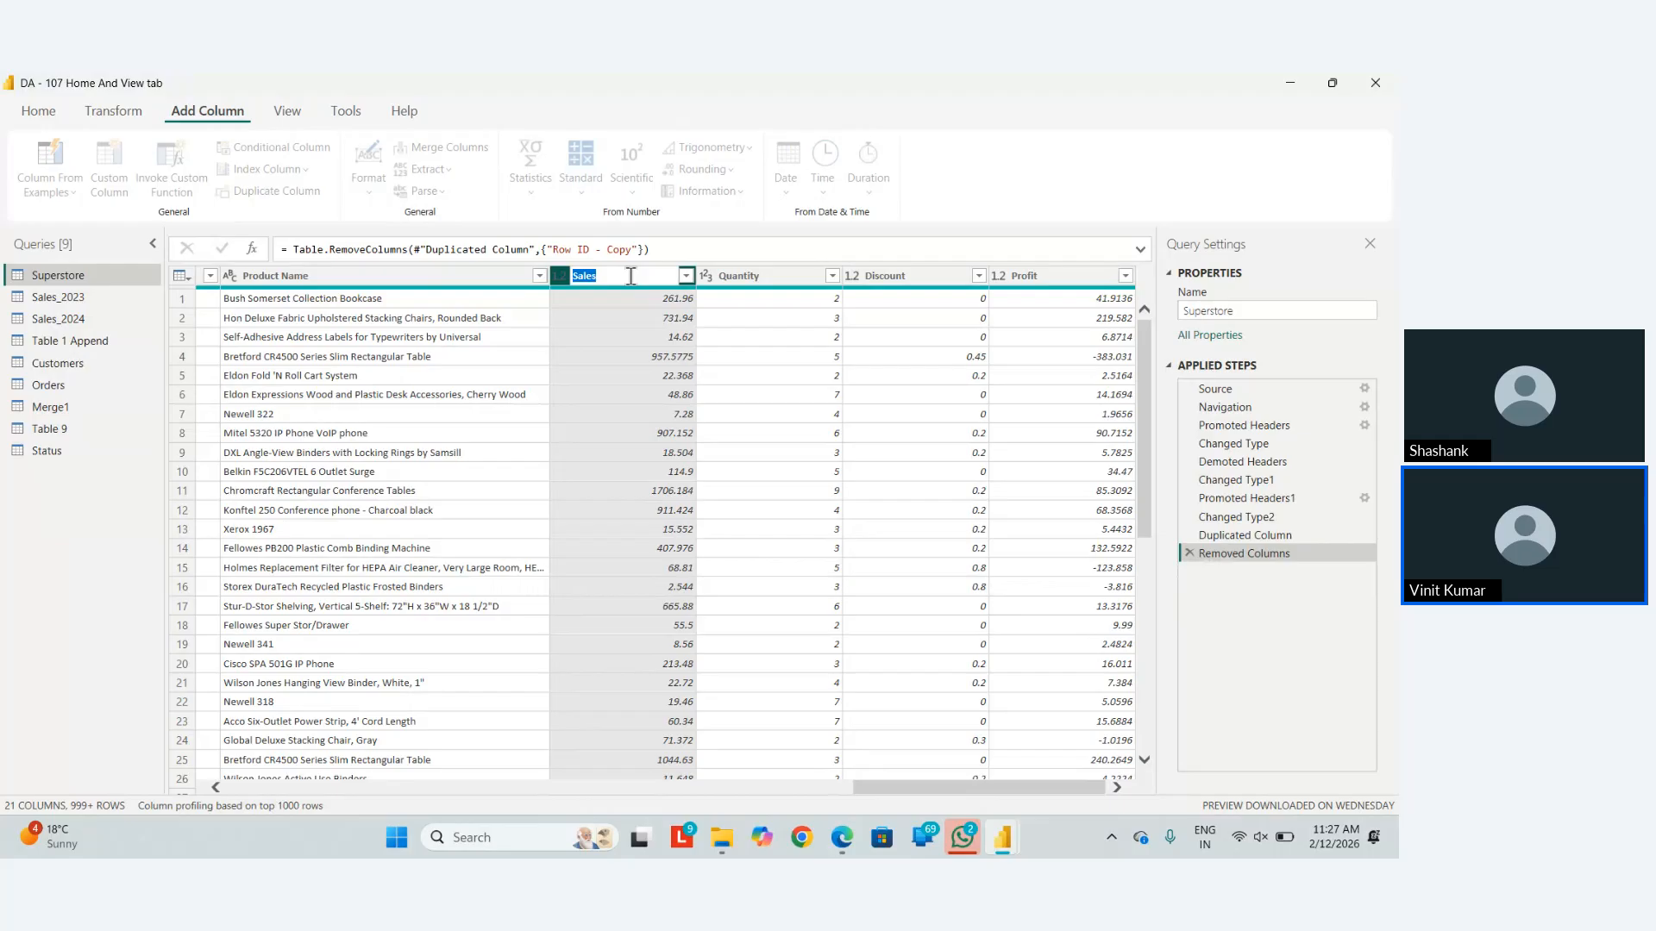
key("Right")
type("Price")
key("Return")
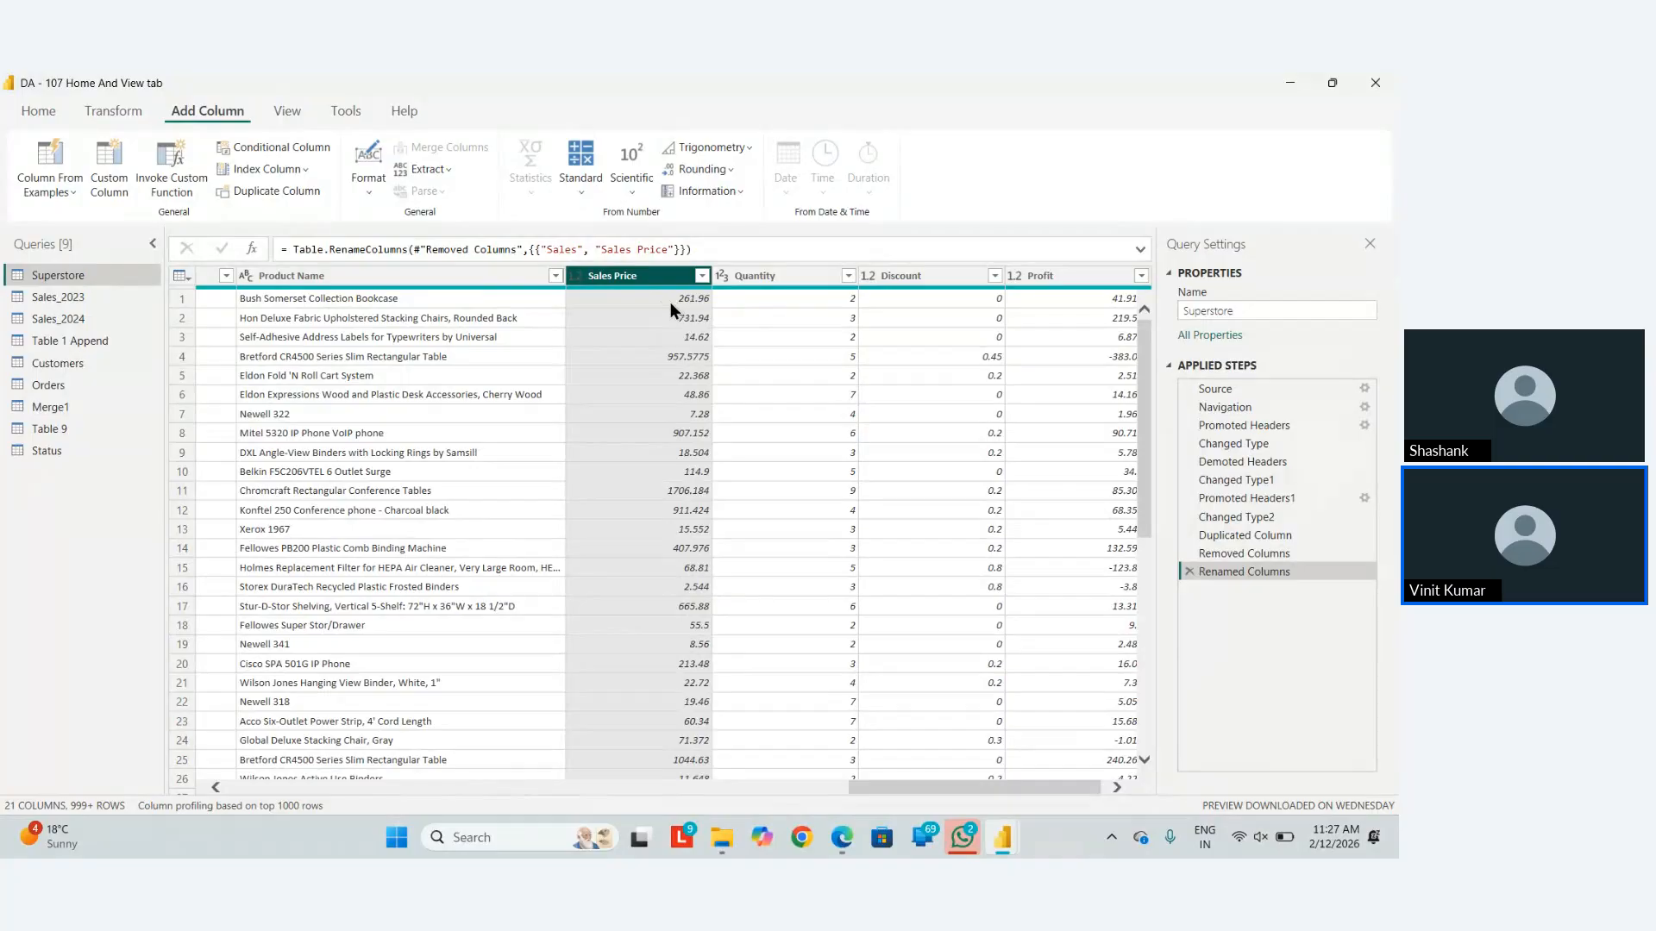
Start a custom column named Total Sales and select Sales Price among the available columns for its formula.
left_click(101, 160)
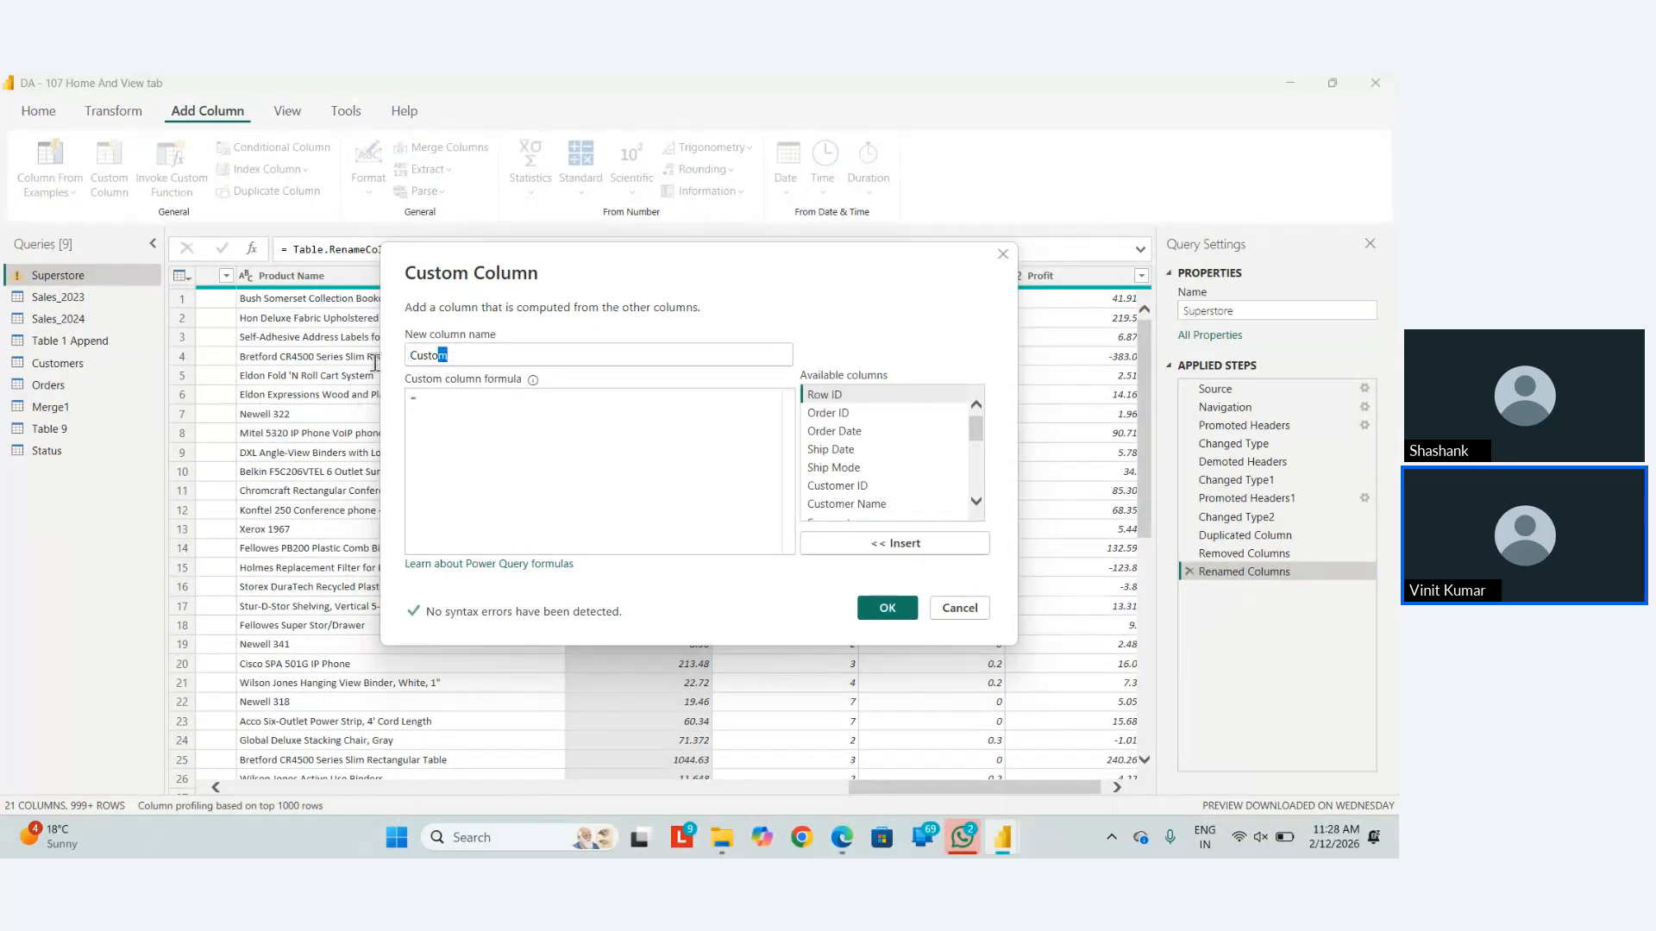
left_click_drag(448, 355, 312, 366)
key("BackSpace")
type("Total")
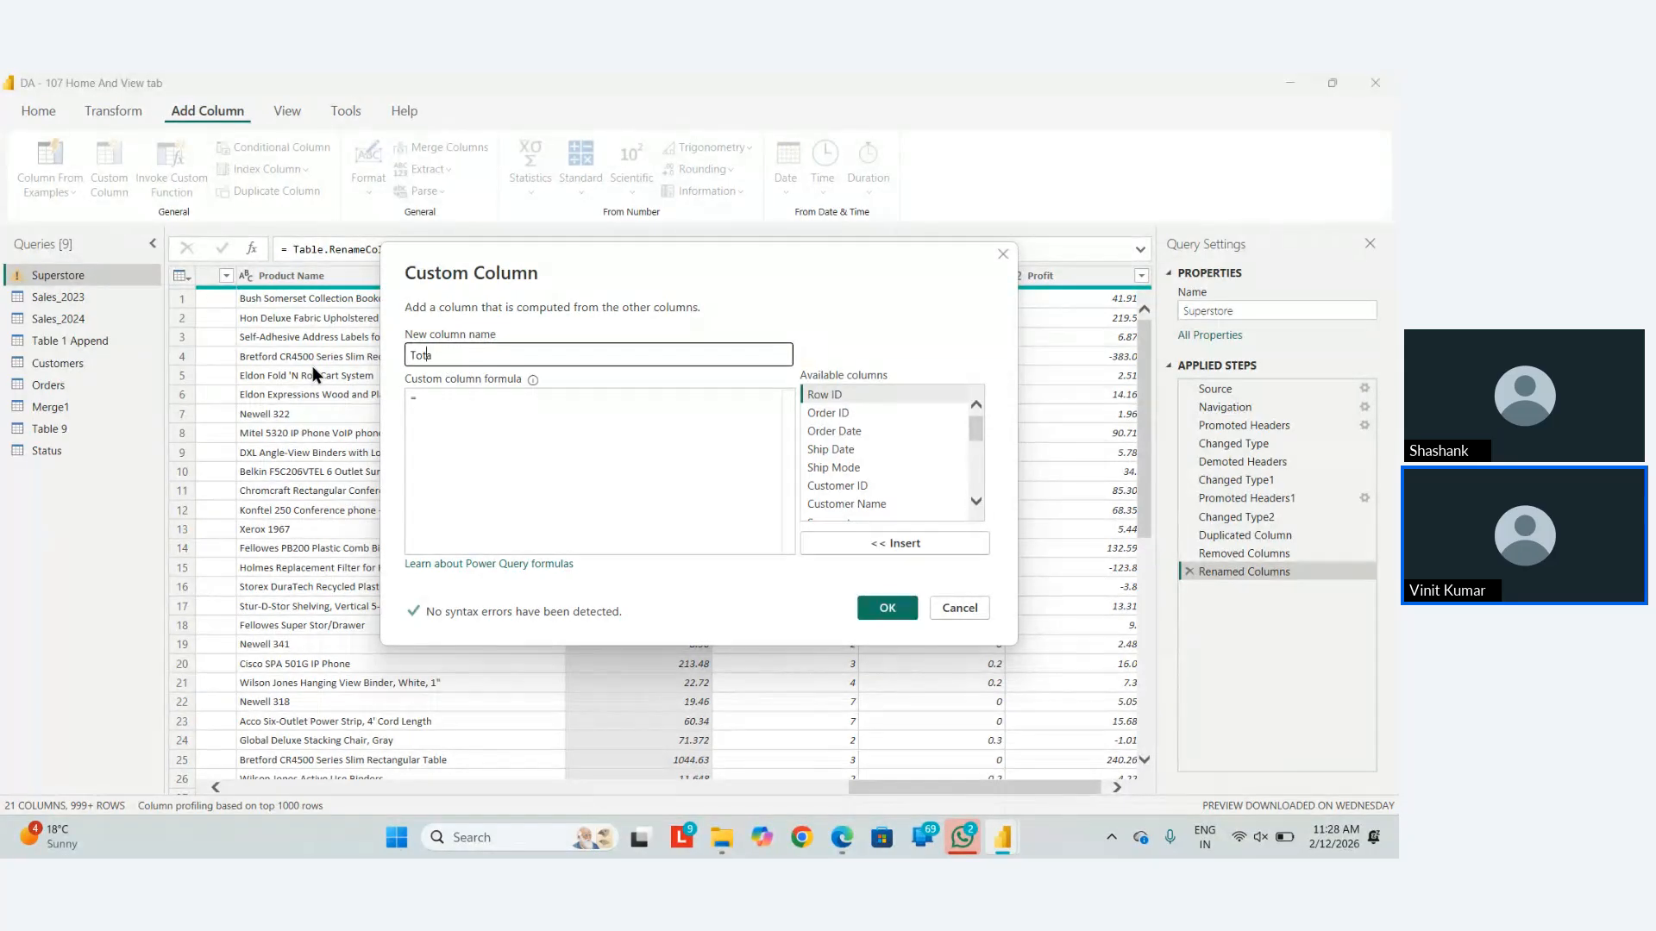
type(" Sales")
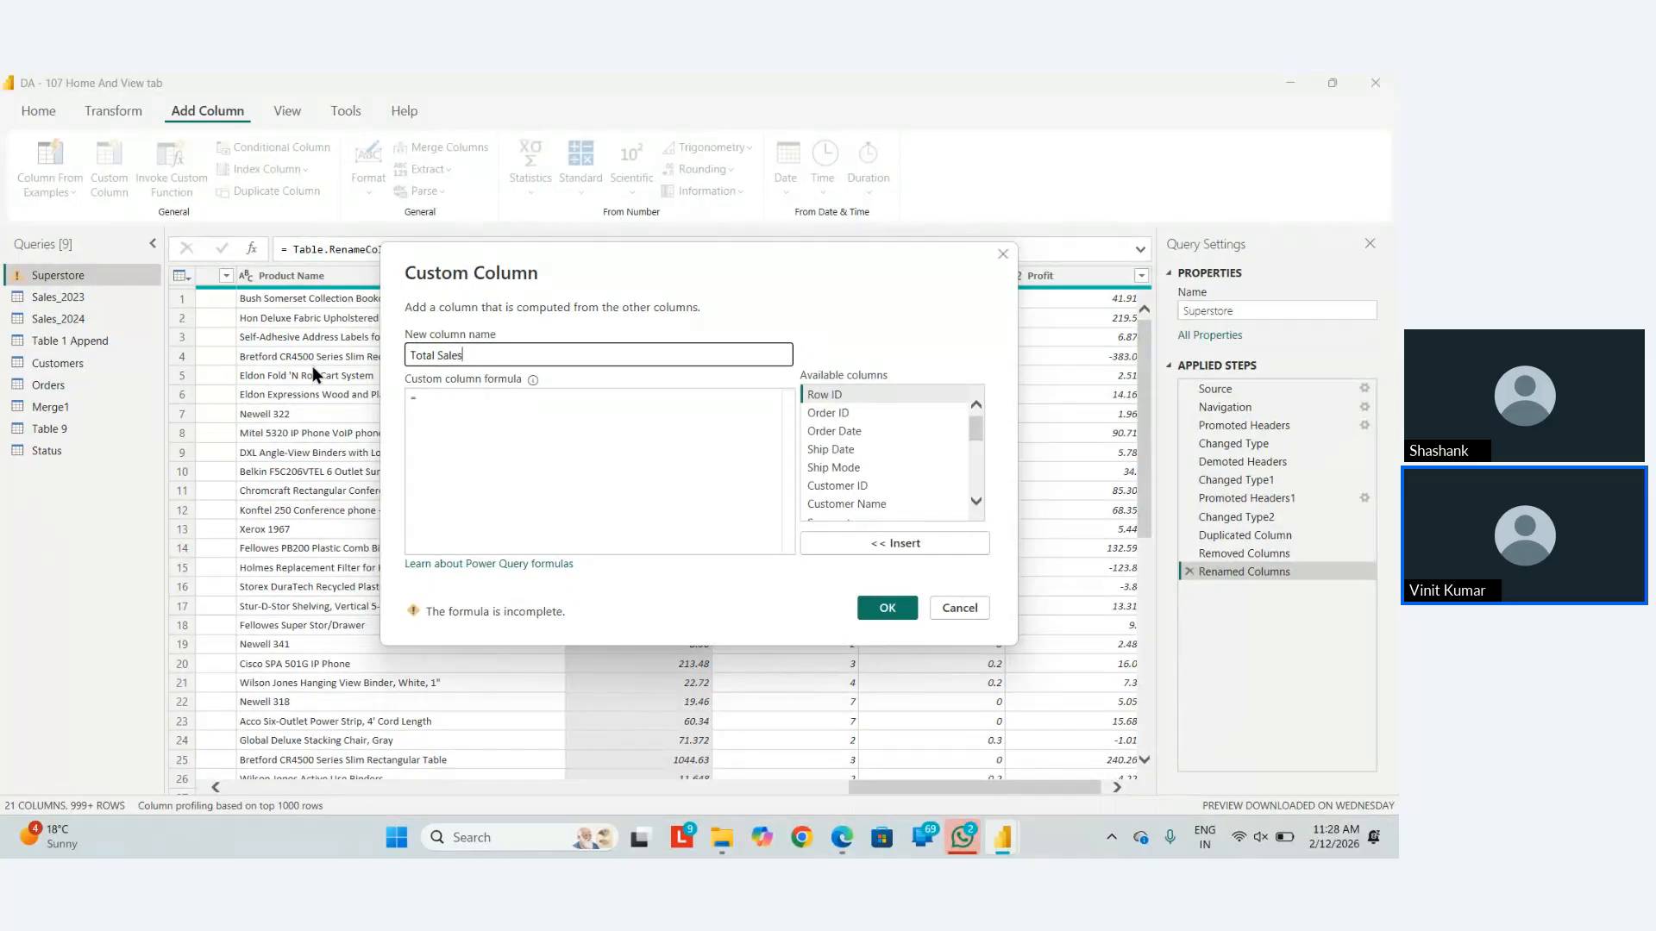
key("Tab")
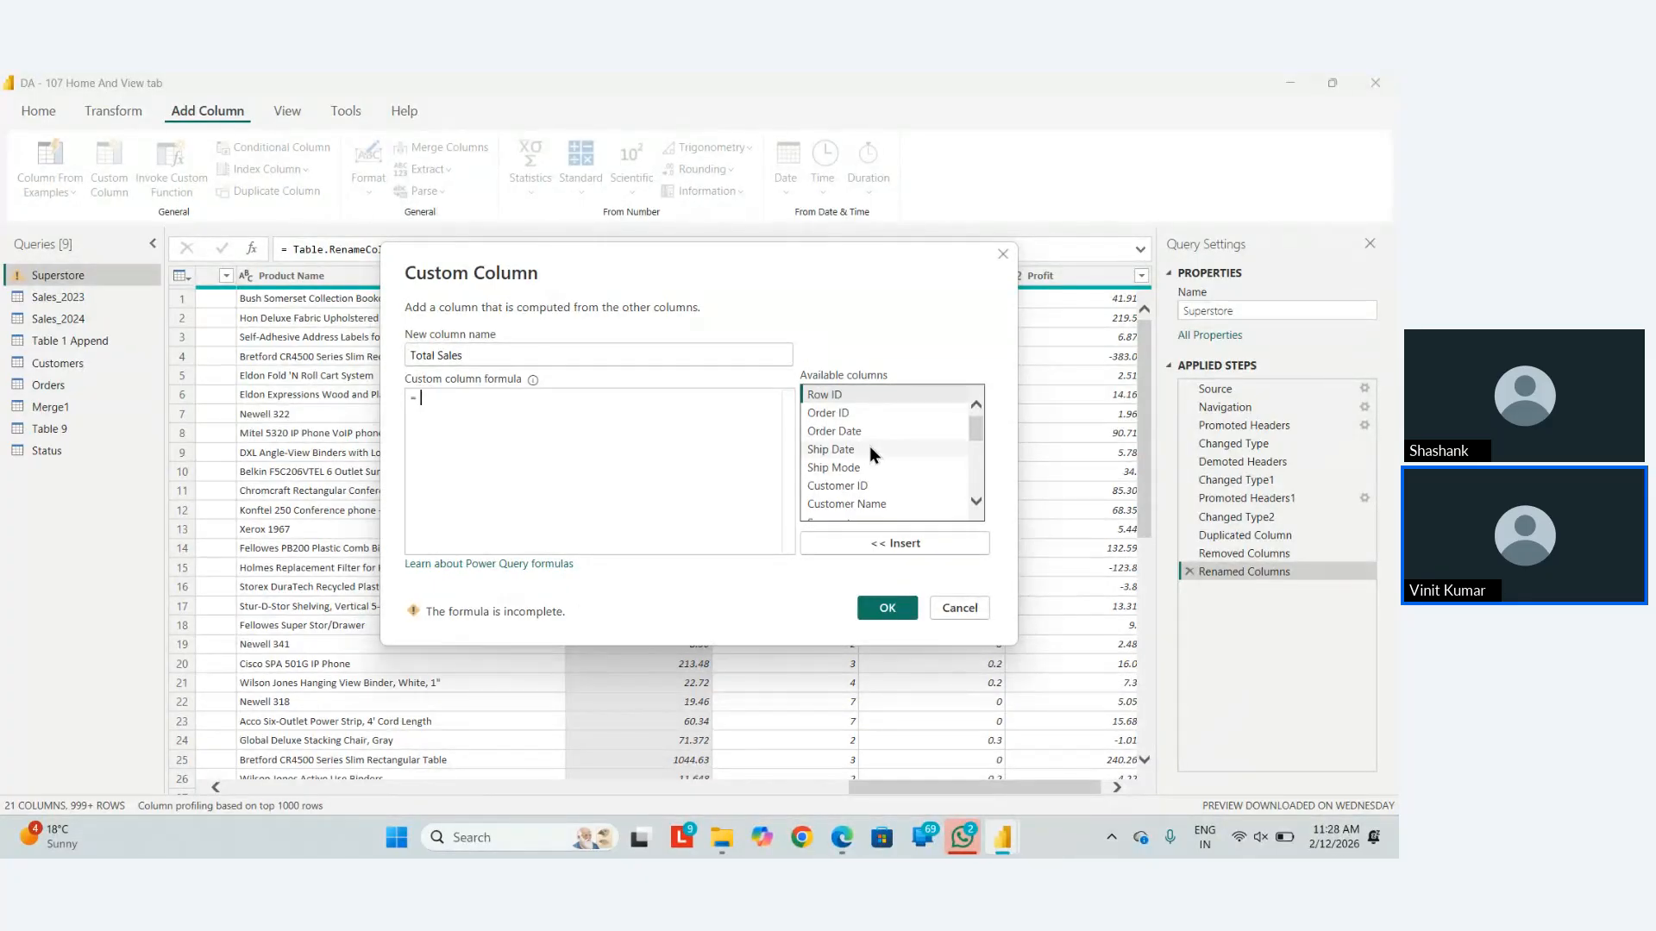
scroll(870, 447, "down", 1)
scroll(869, 446, "down", 4)
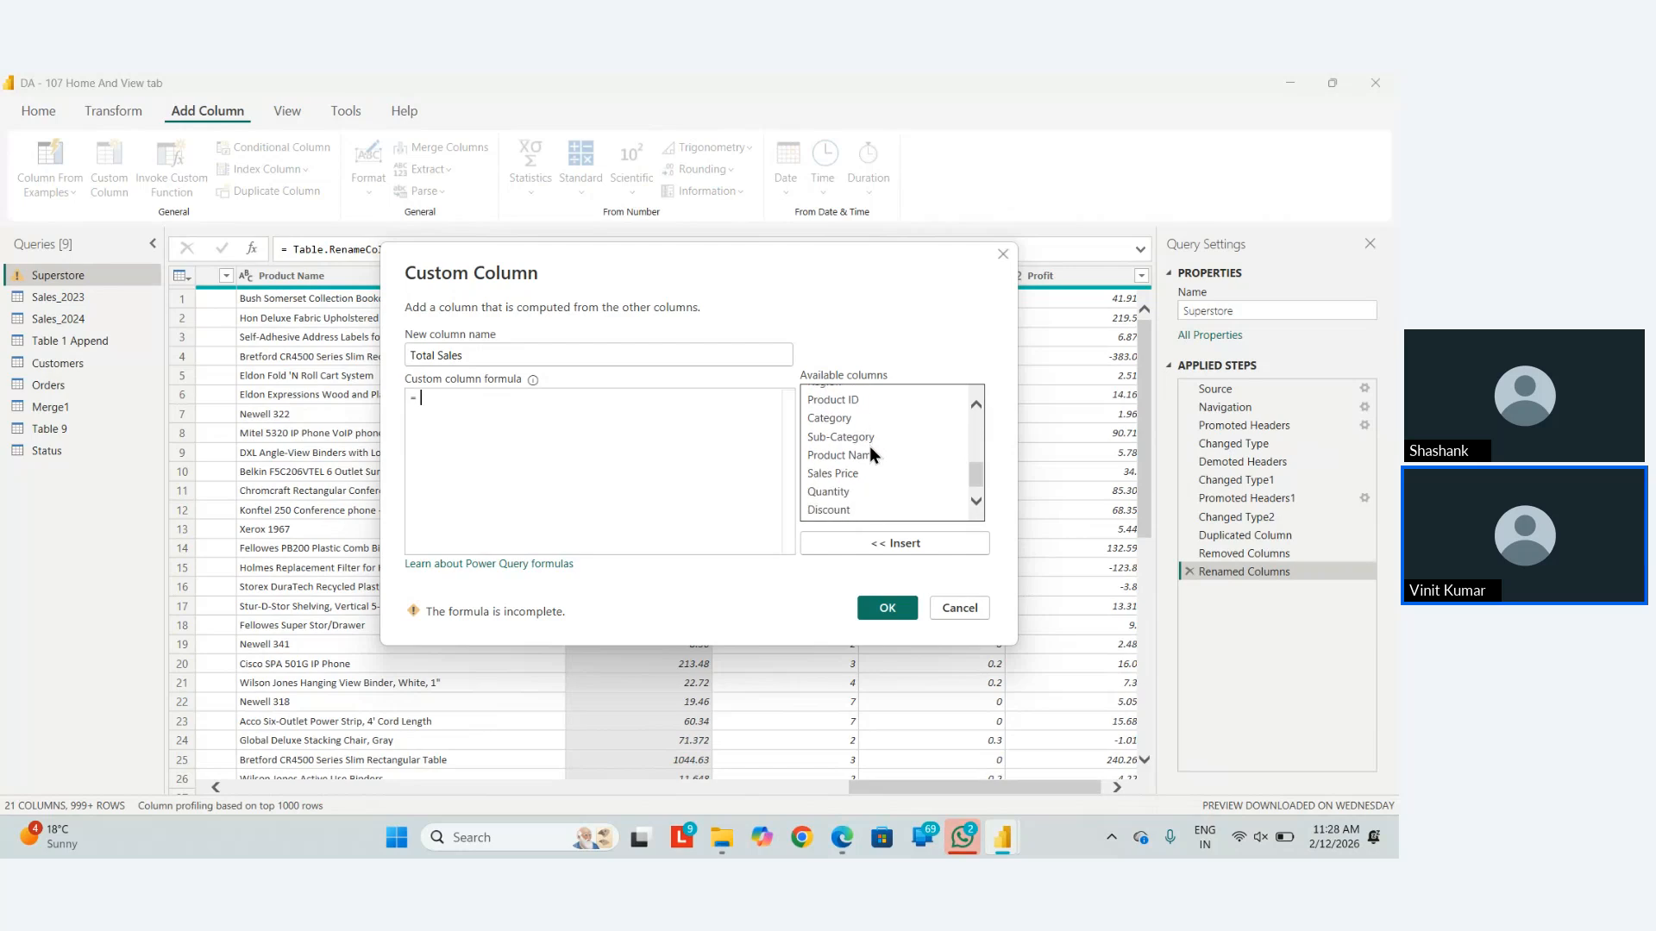
left_click(856, 457)
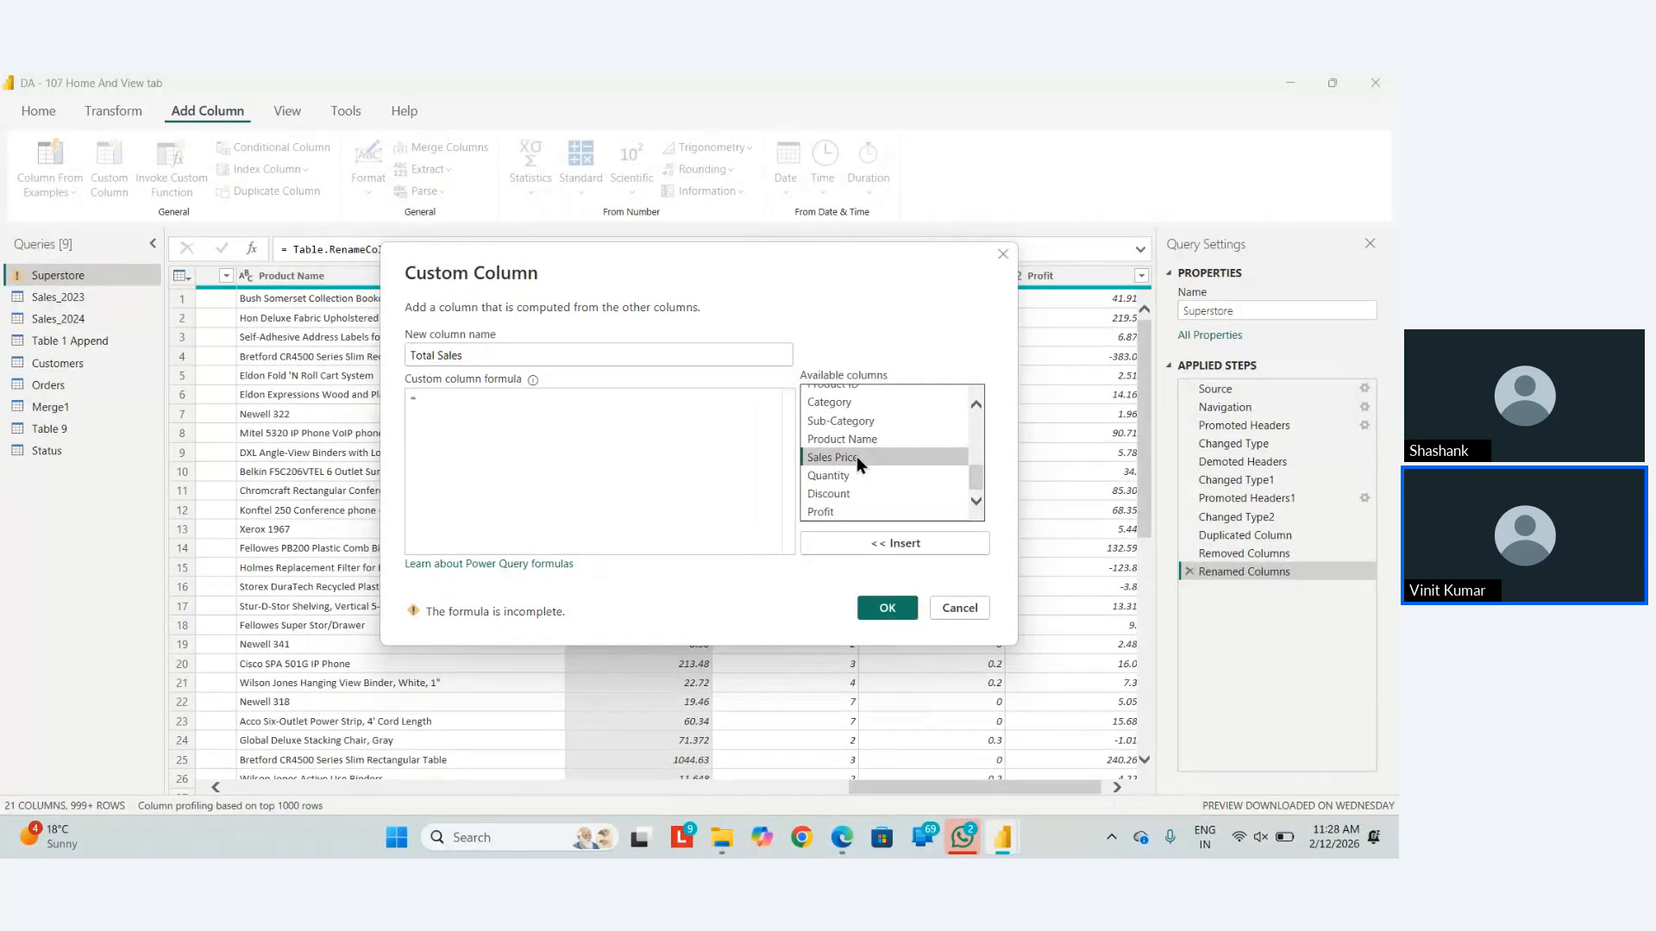
left_click(491, 395)
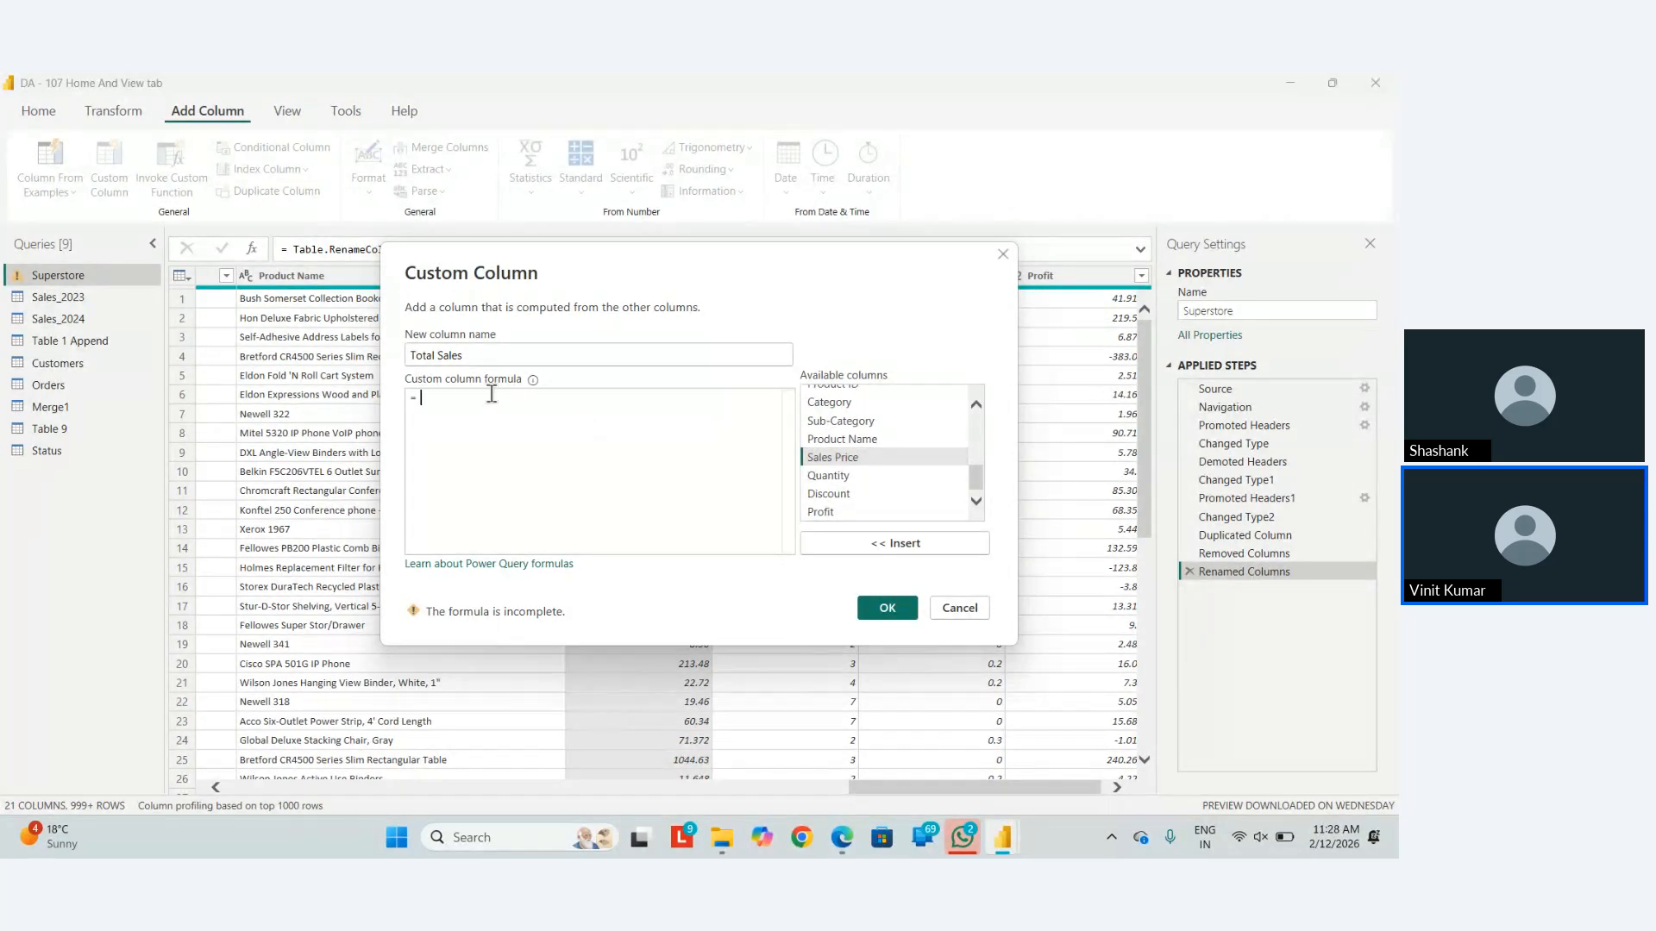
type("sales")
key("BackSpace")
key("BackSpace")
key("BackSpace")
key("BackSpace")
key("BackSpace")
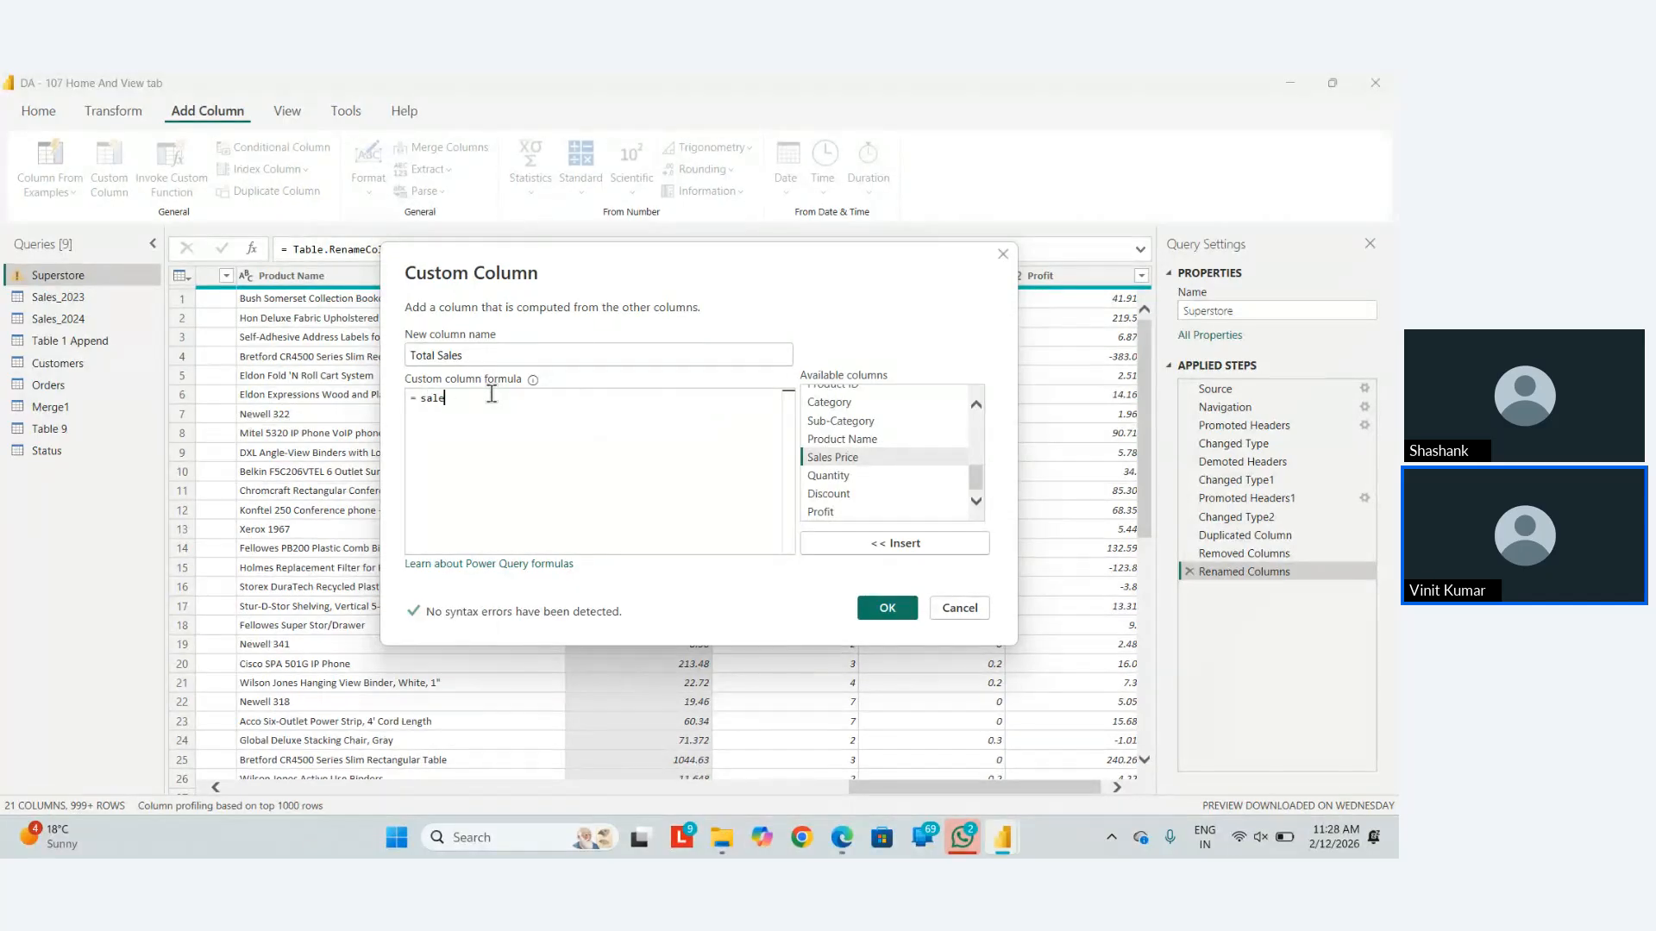
Add the Total Sales column with the formula [Sales Price]*[Quantity] and delete its Added Custom step.
left_click(886, 458)
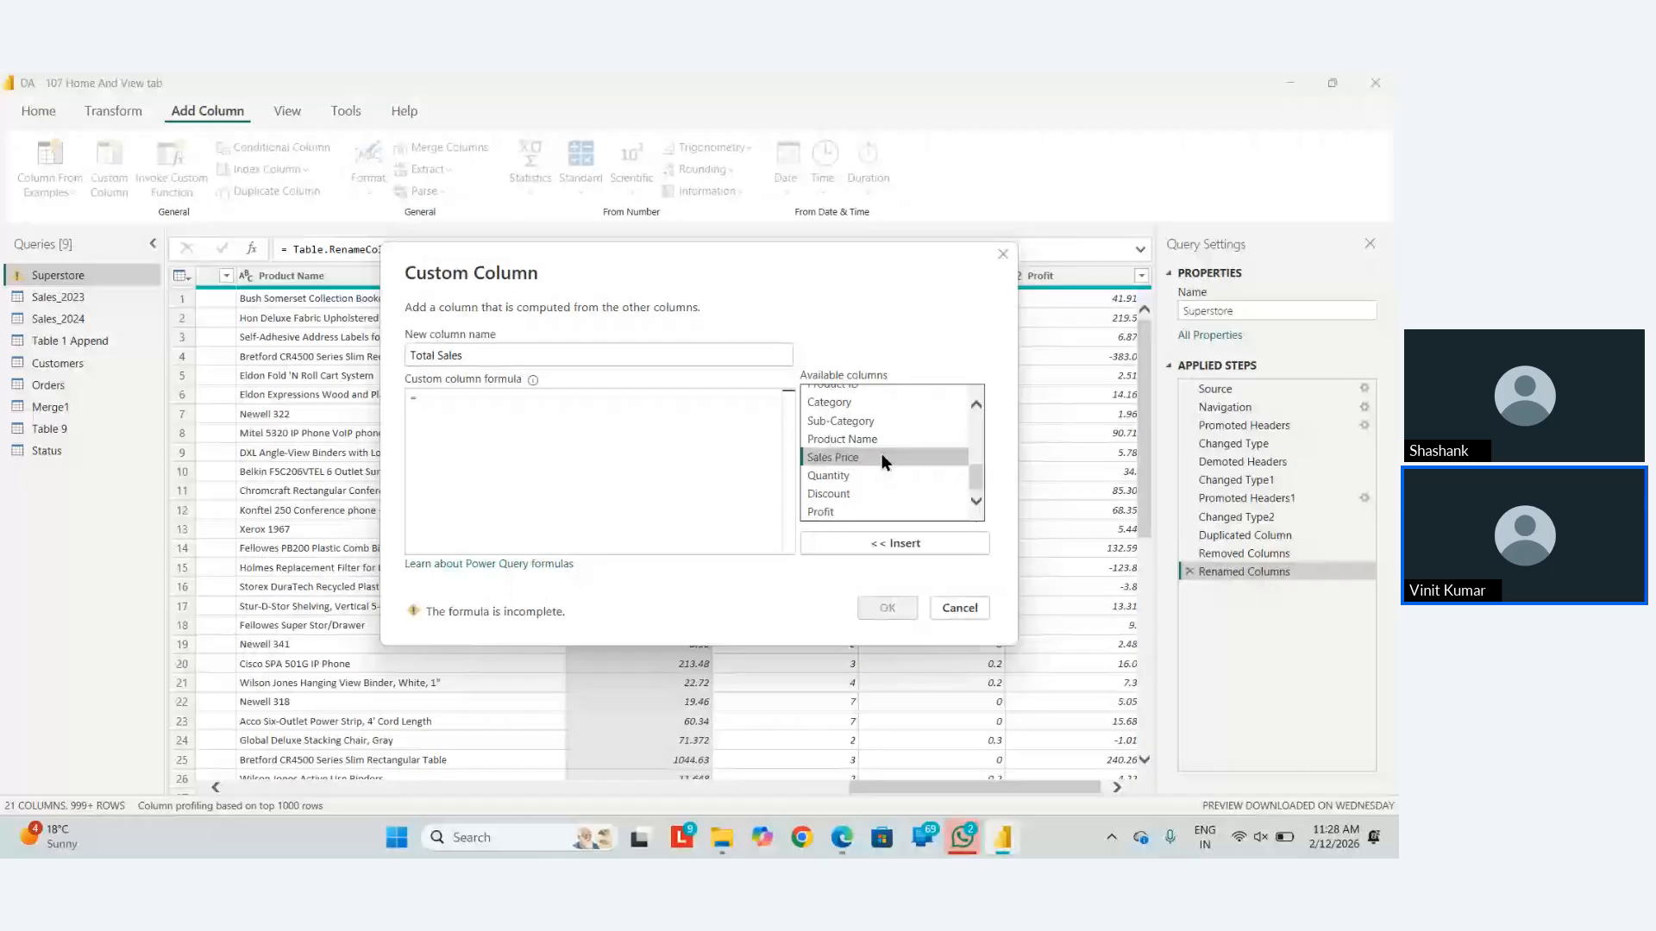
left_click(922, 545)
type("*")
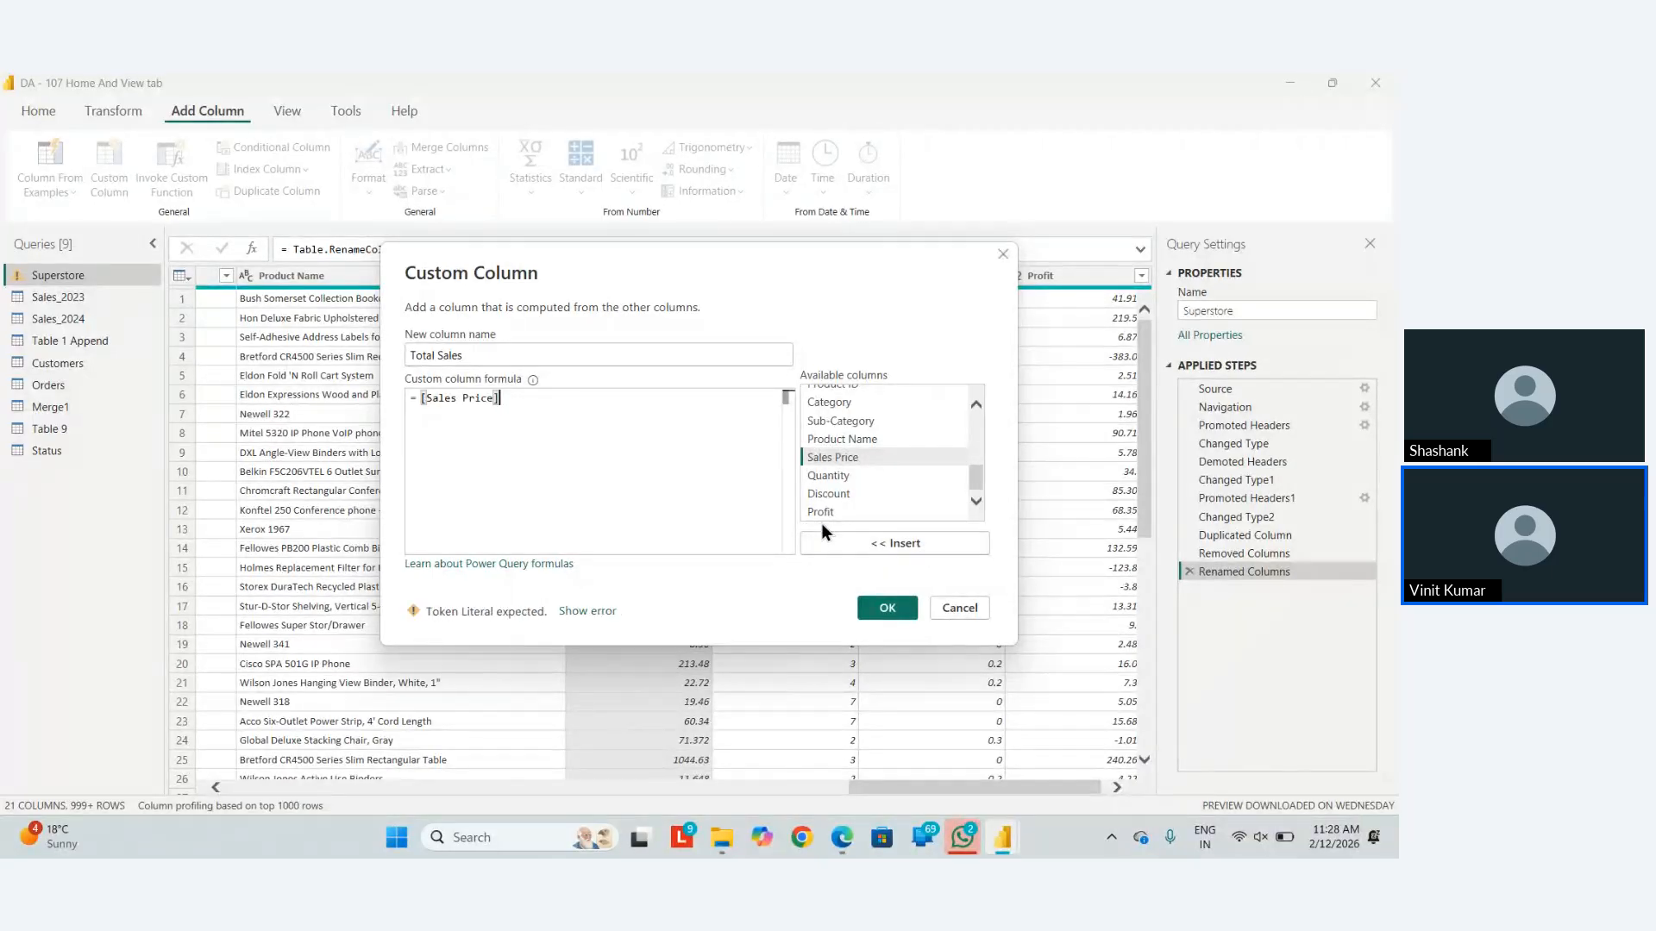
left_click(852, 472)
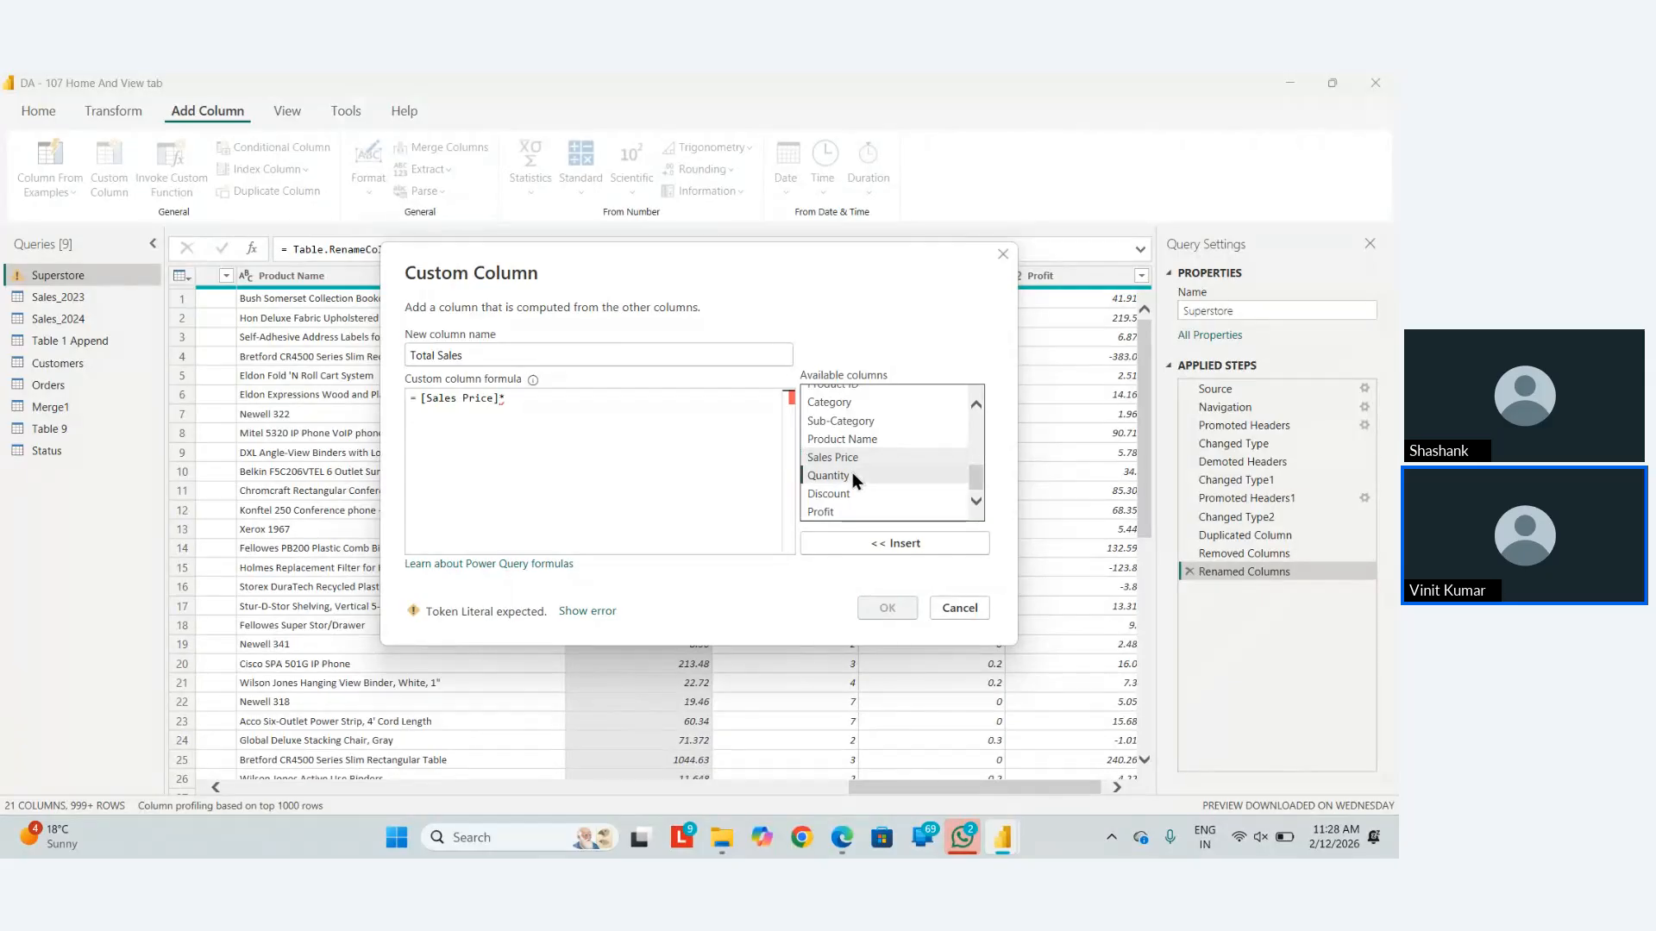
left_click(863, 541)
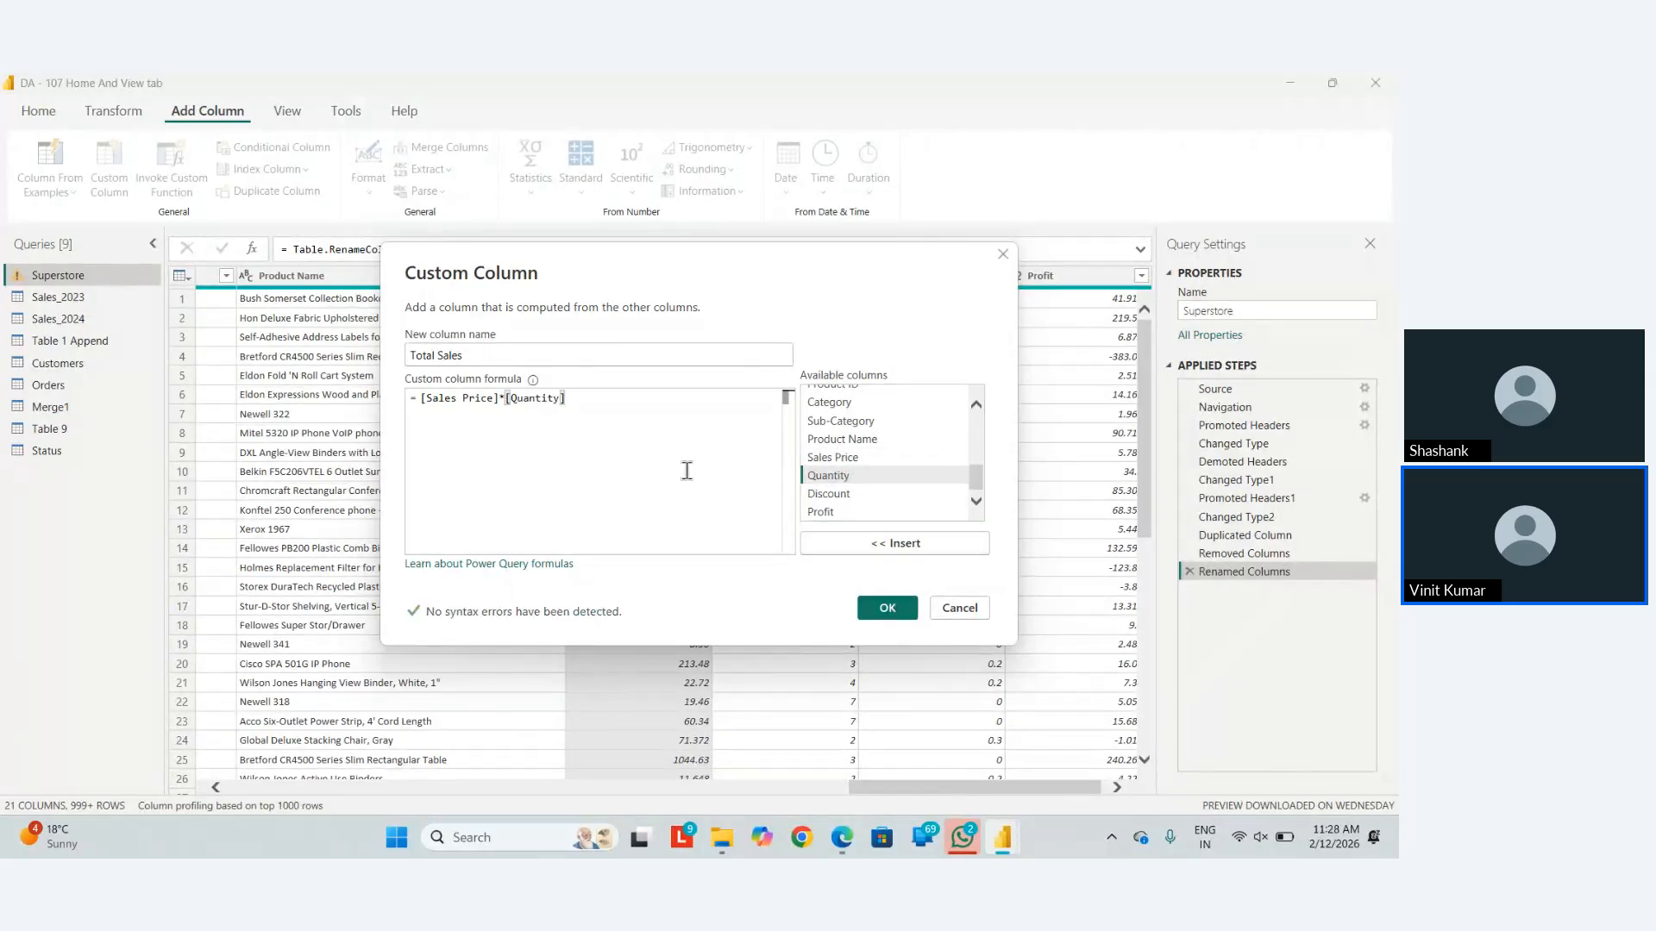
left_click(879, 609)
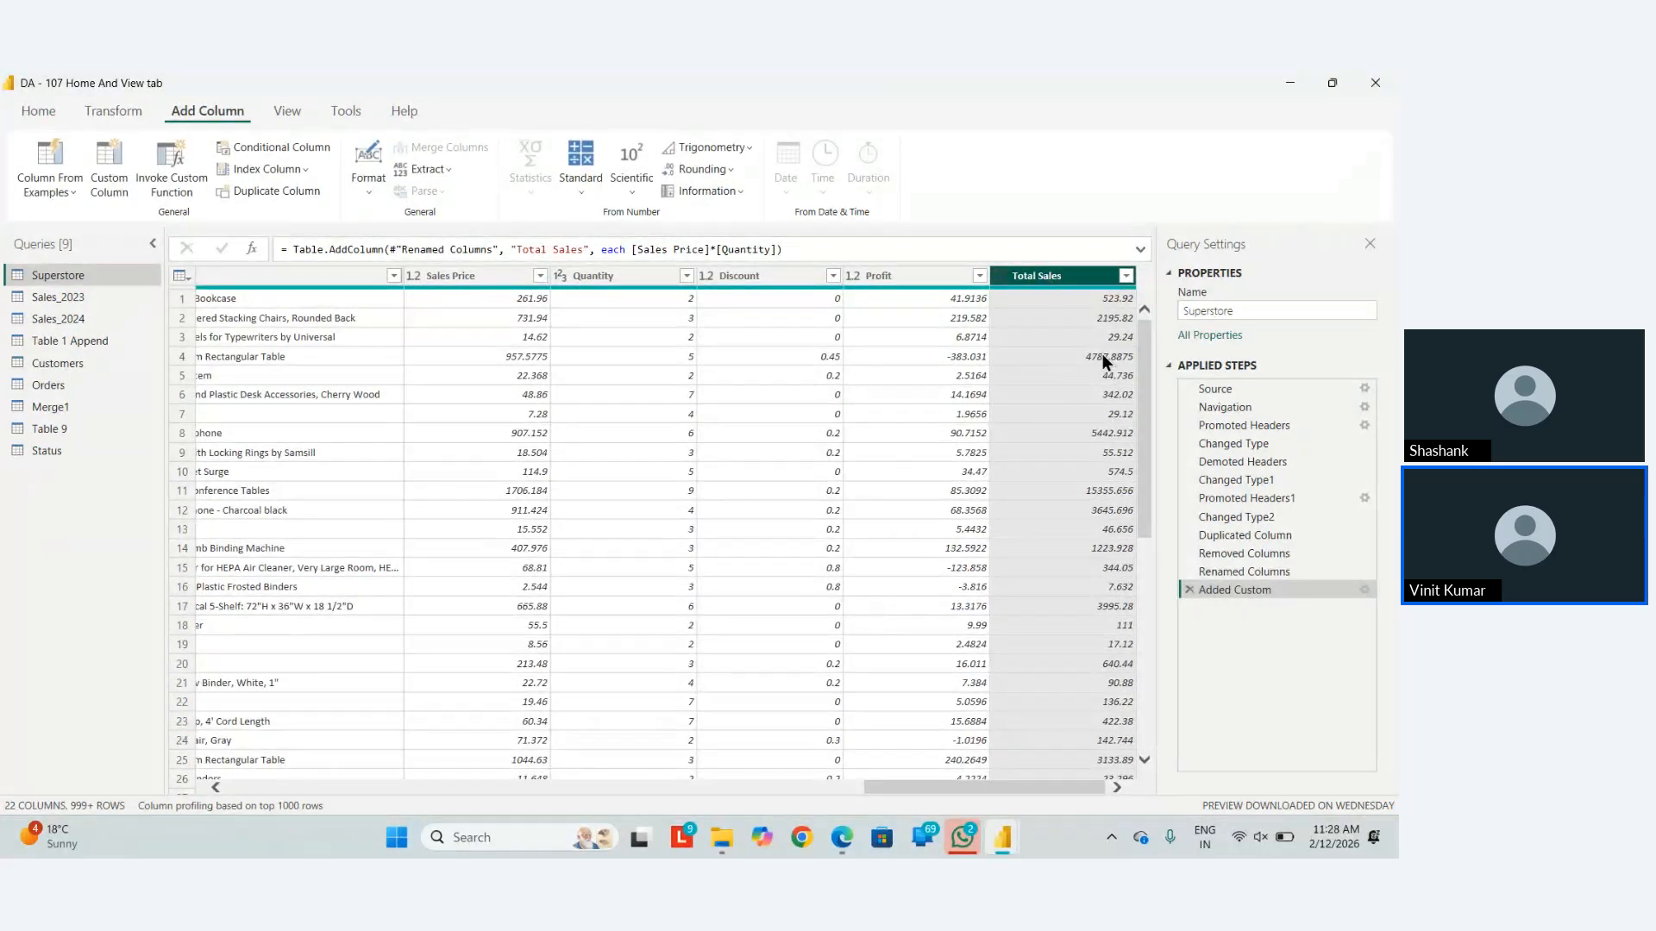
left_click(1188, 590)
Start another custom column on the Superstore query and name it Discount.
left_click(97, 150)
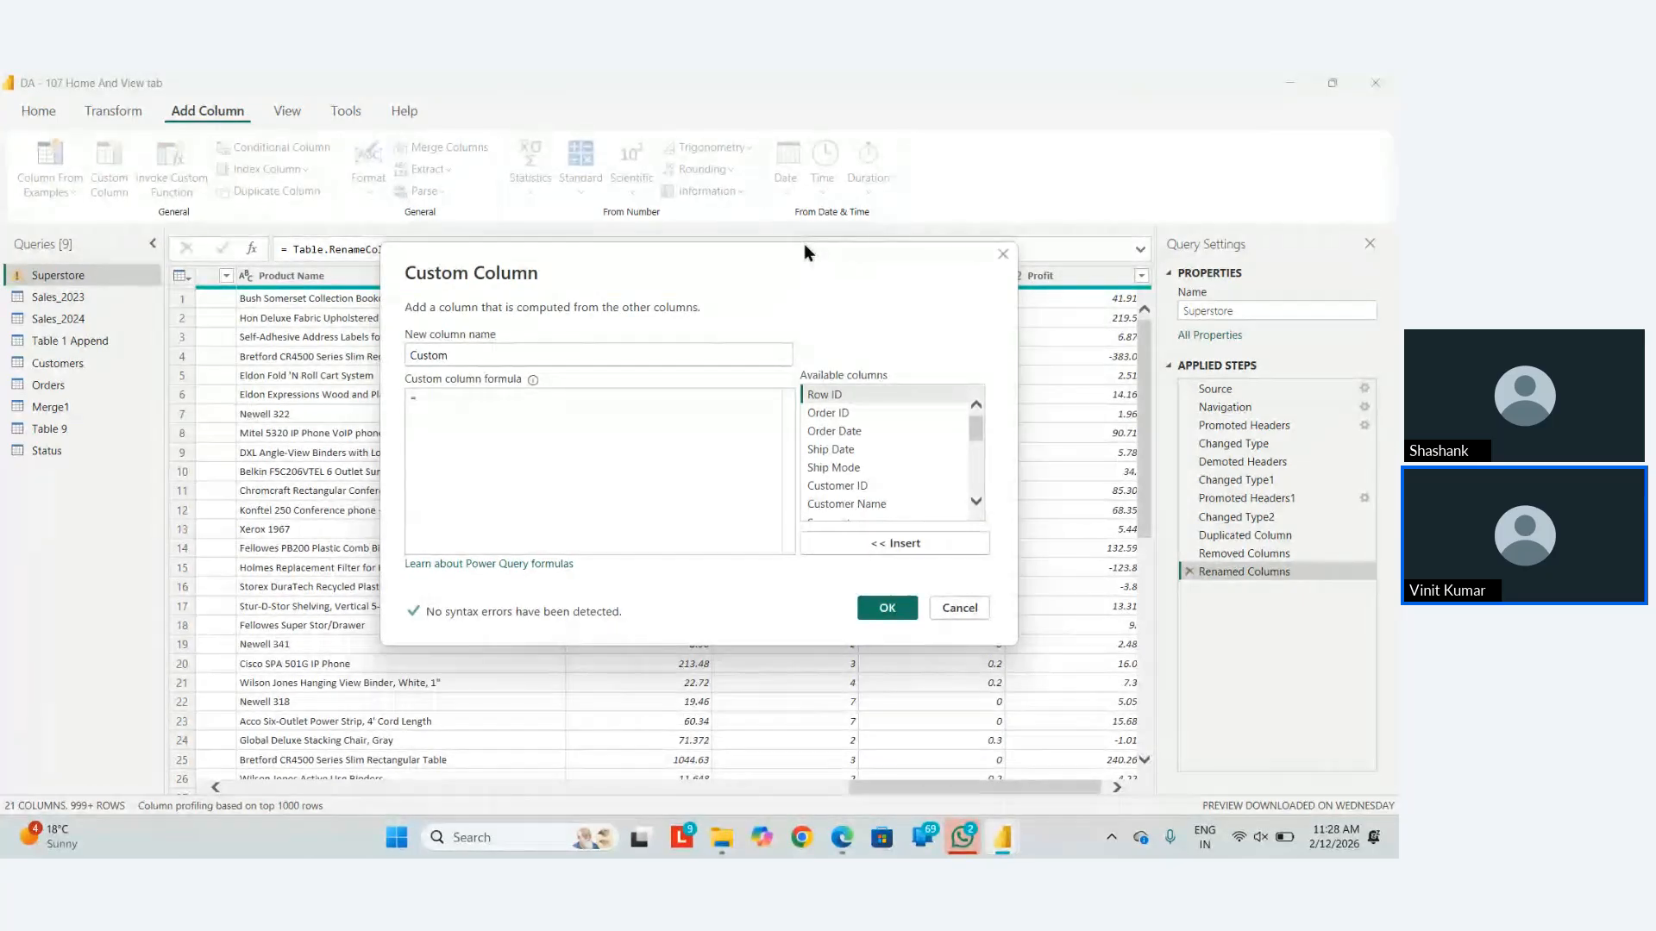
left_click_drag(804, 243, 860, 333)
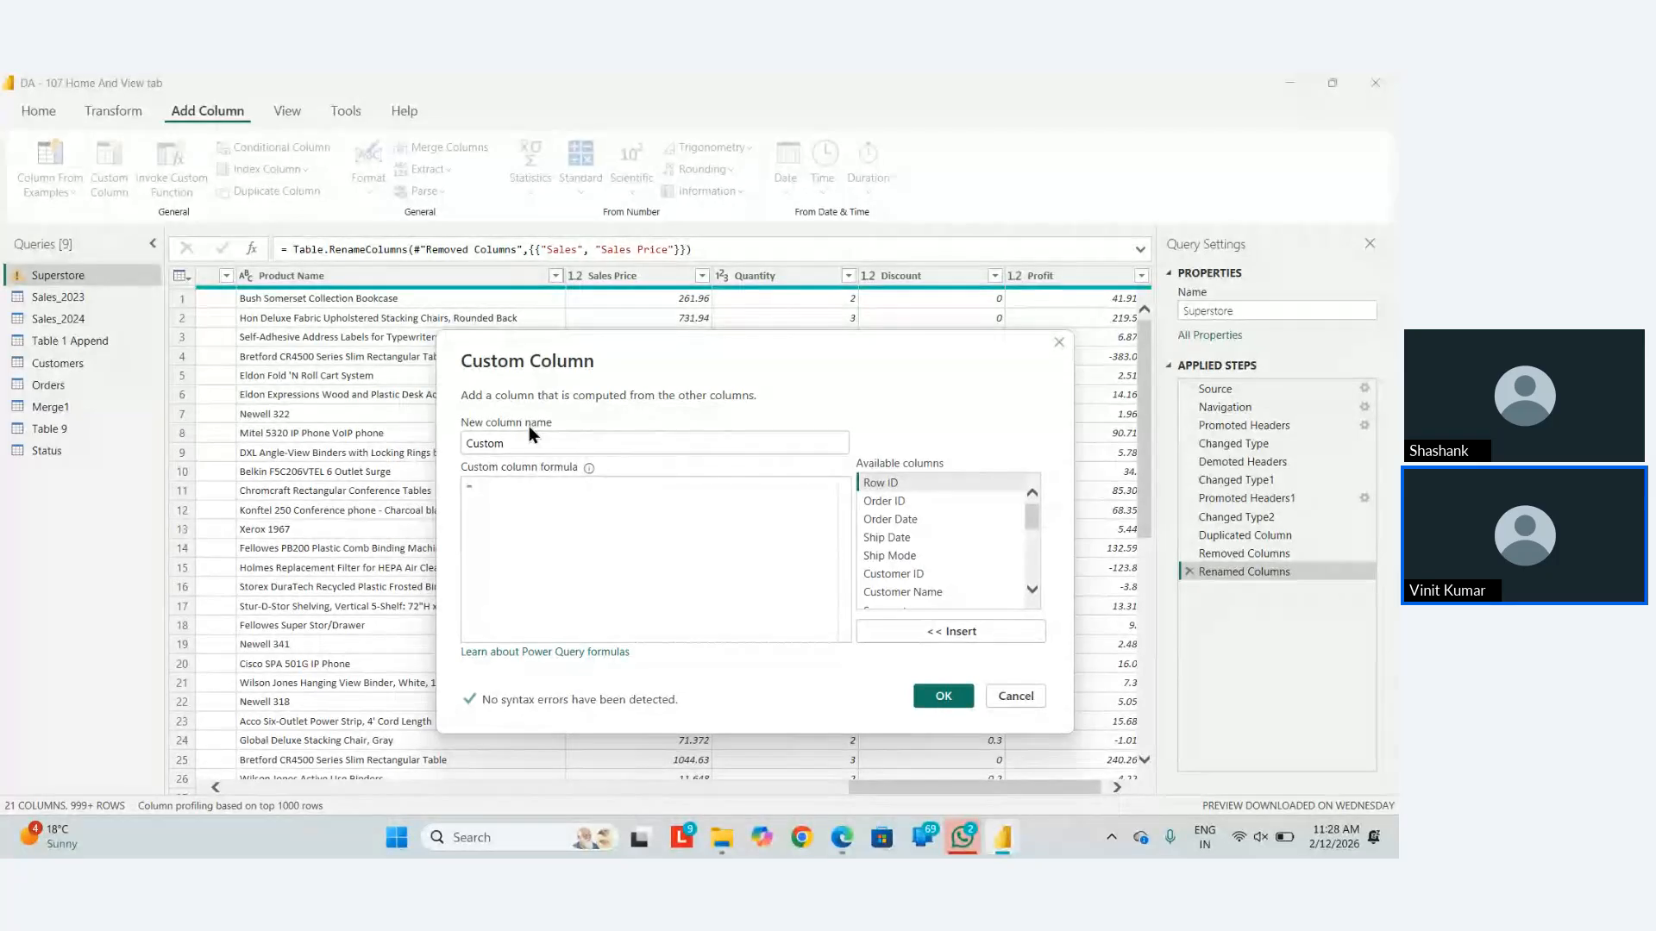
left_click_drag(525, 440, 373, 457)
type("D")
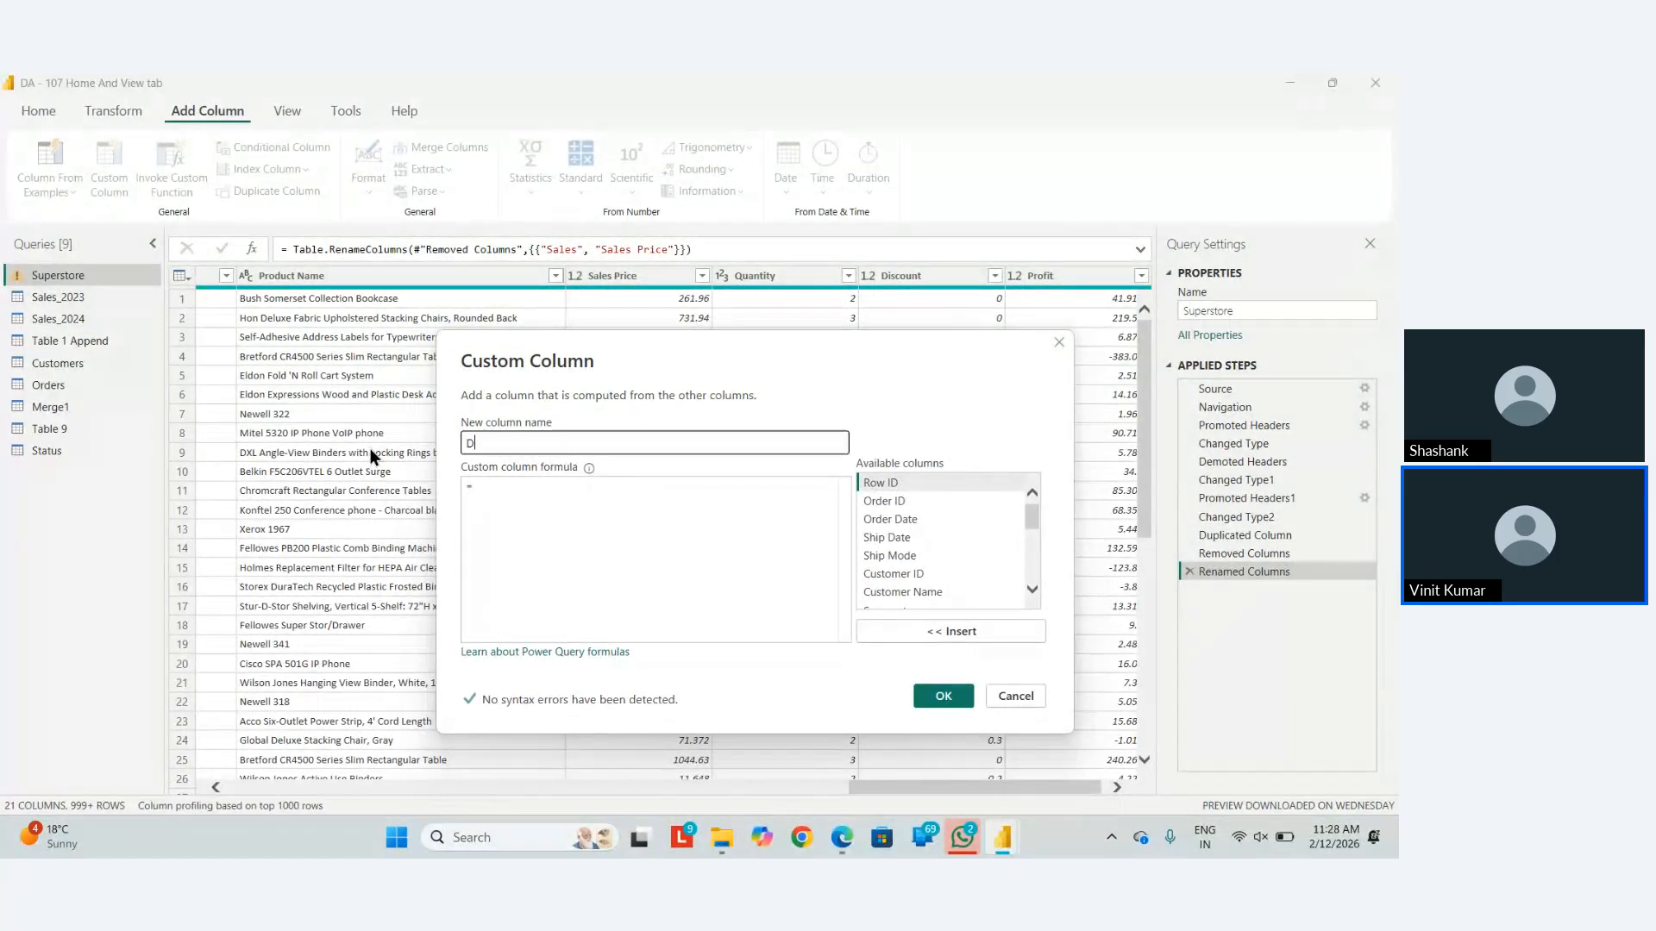
type("iscount")
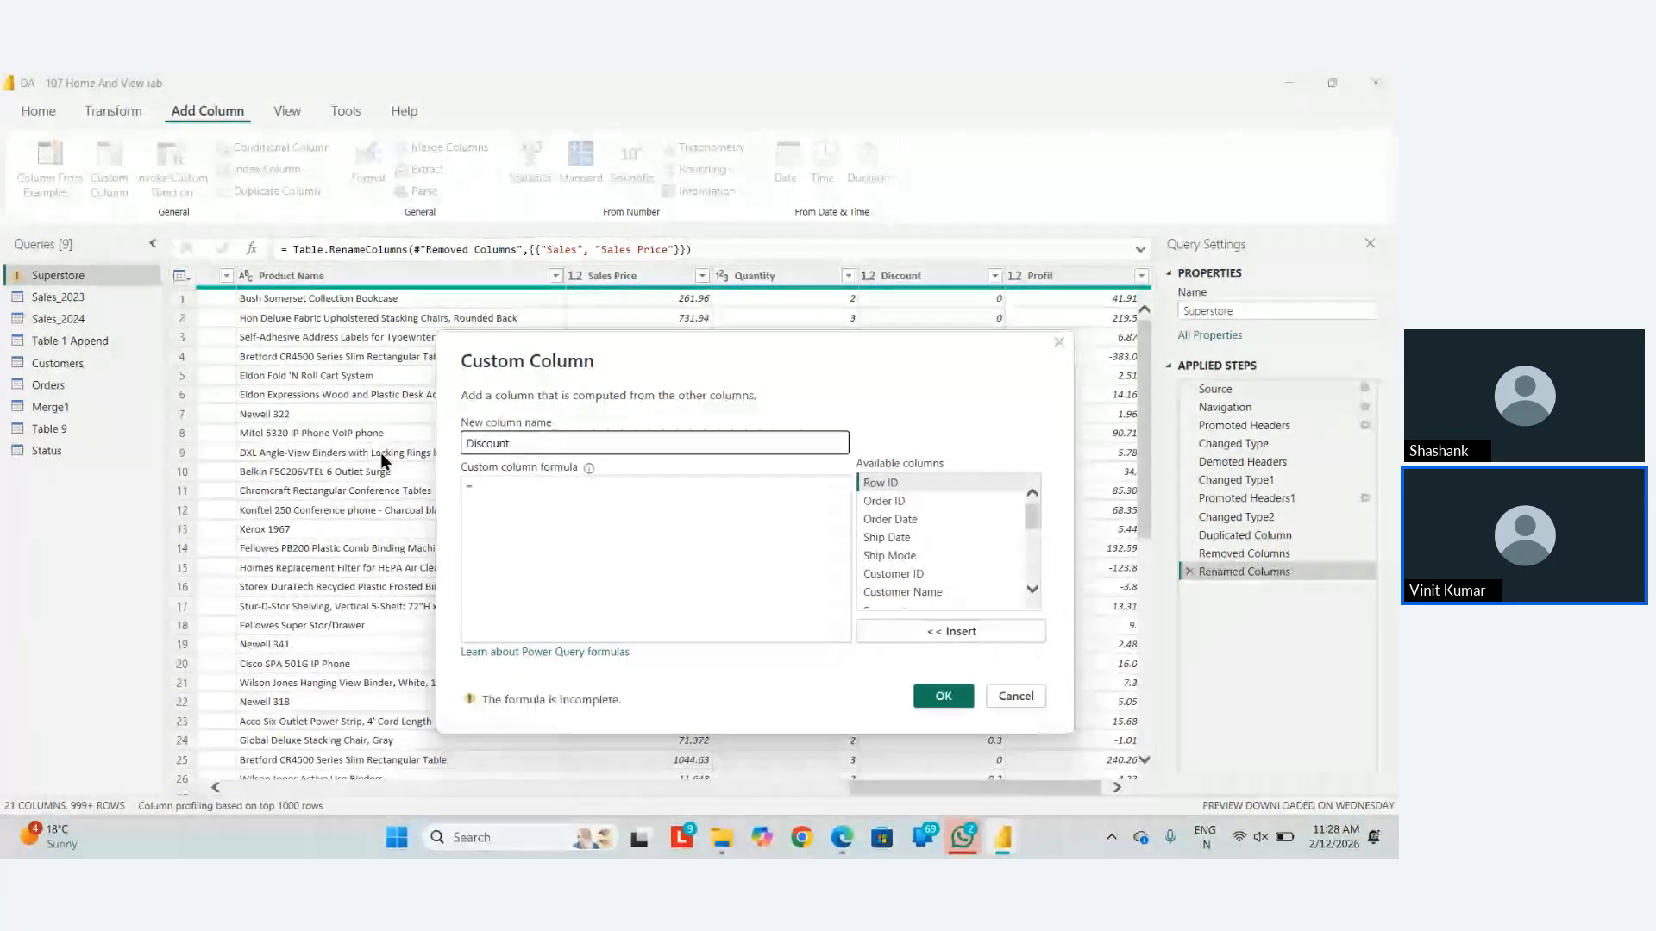
Build the Discount column's formula as [Sales Price]*[Quantity] from the available columns.
left_click(496, 481)
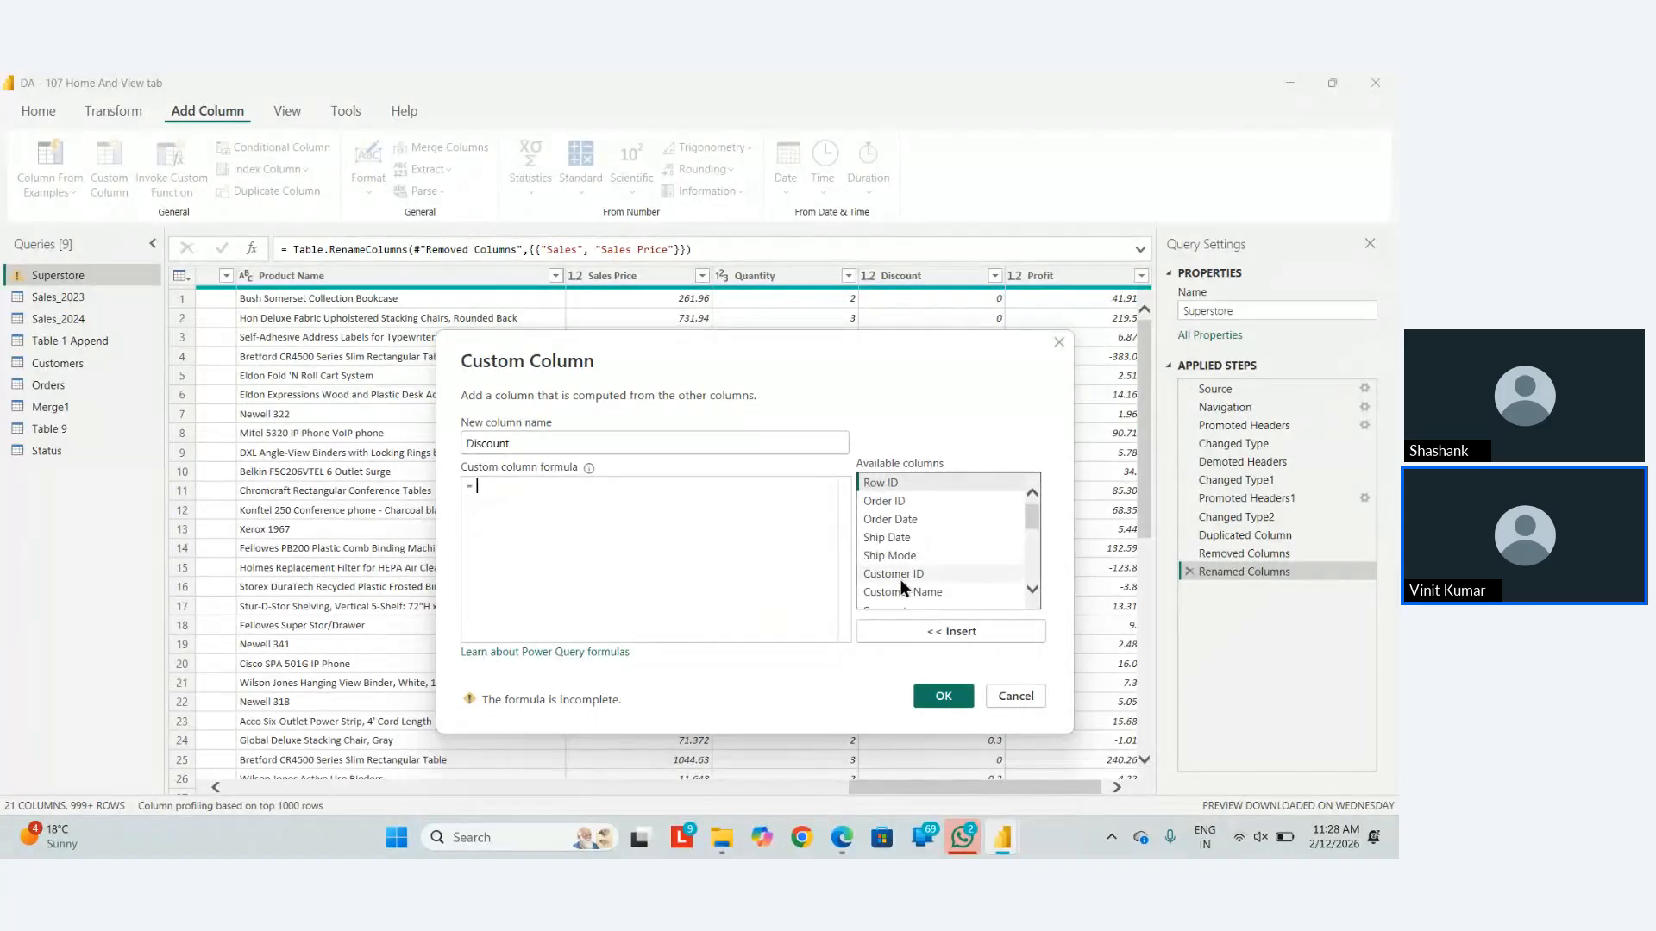
scroll(901, 580, "down", 1)
scroll(901, 579, "down", 1)
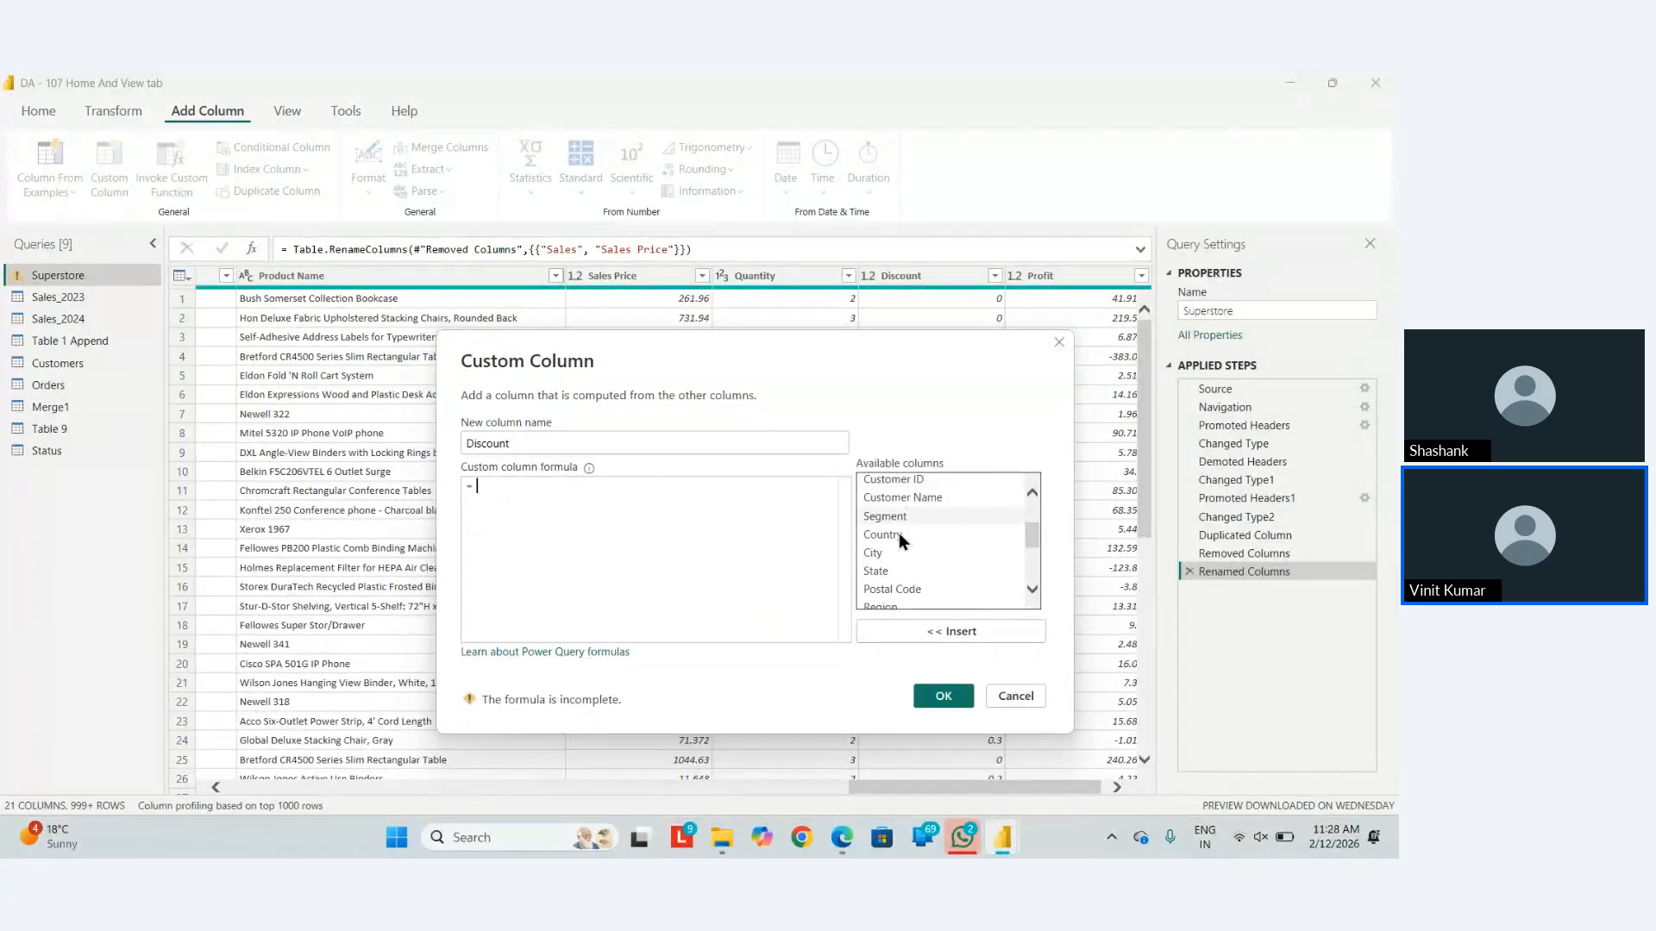
scroll(902, 547, "down", 2)
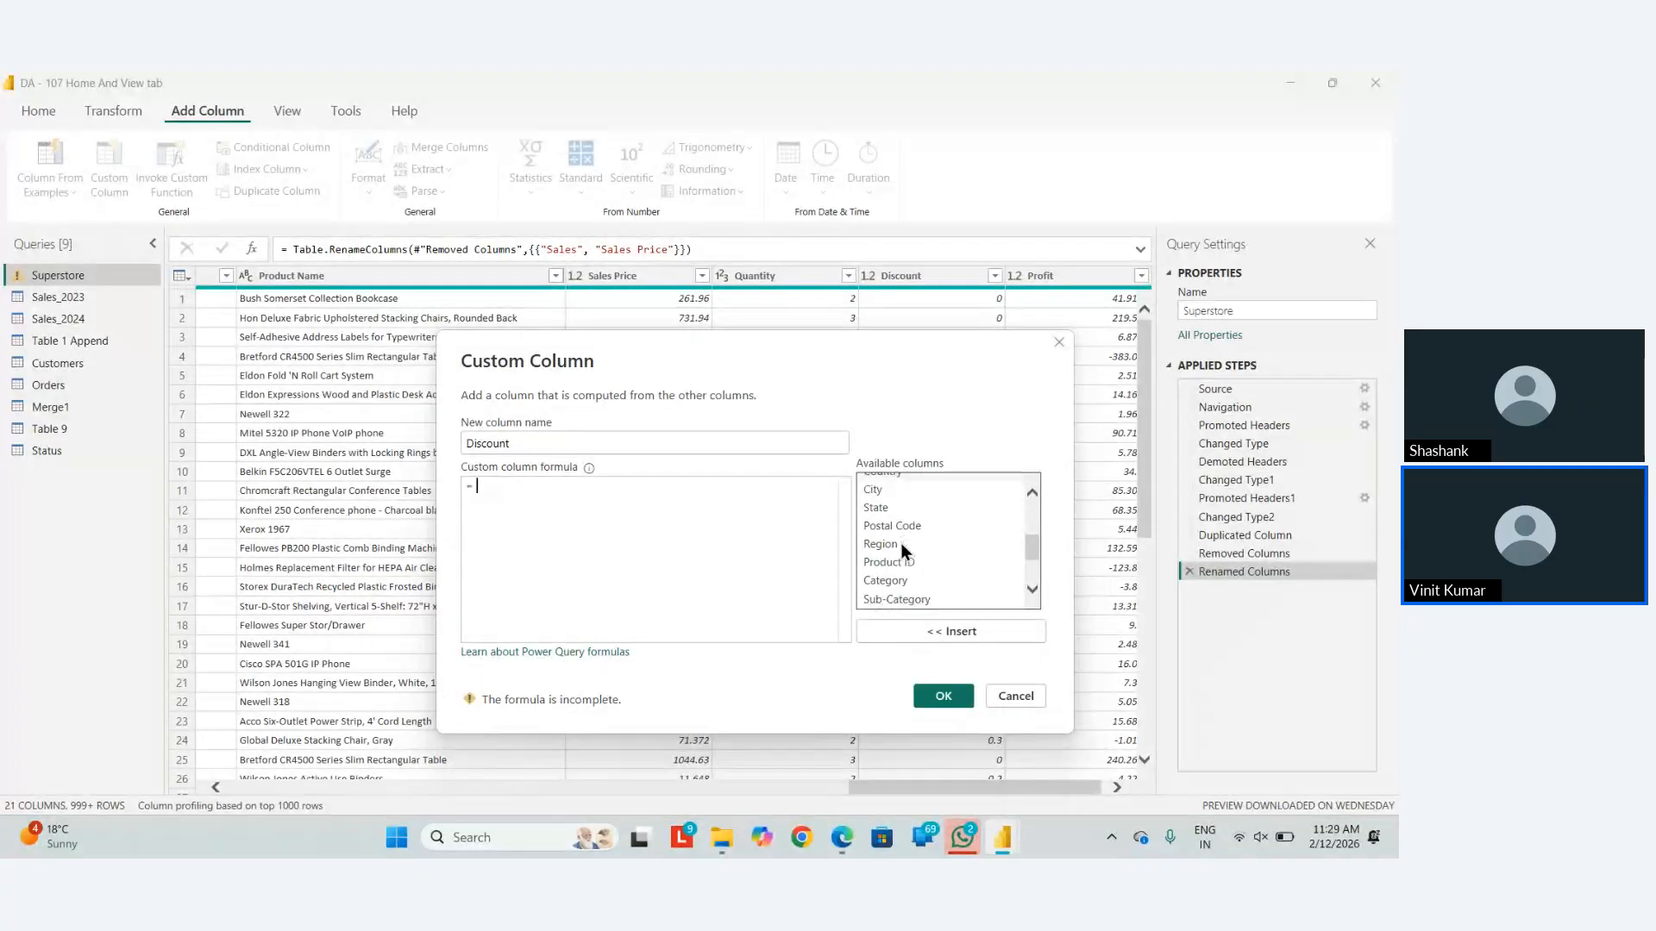
scroll(901, 542, "down", 1)
left_click(903, 548)
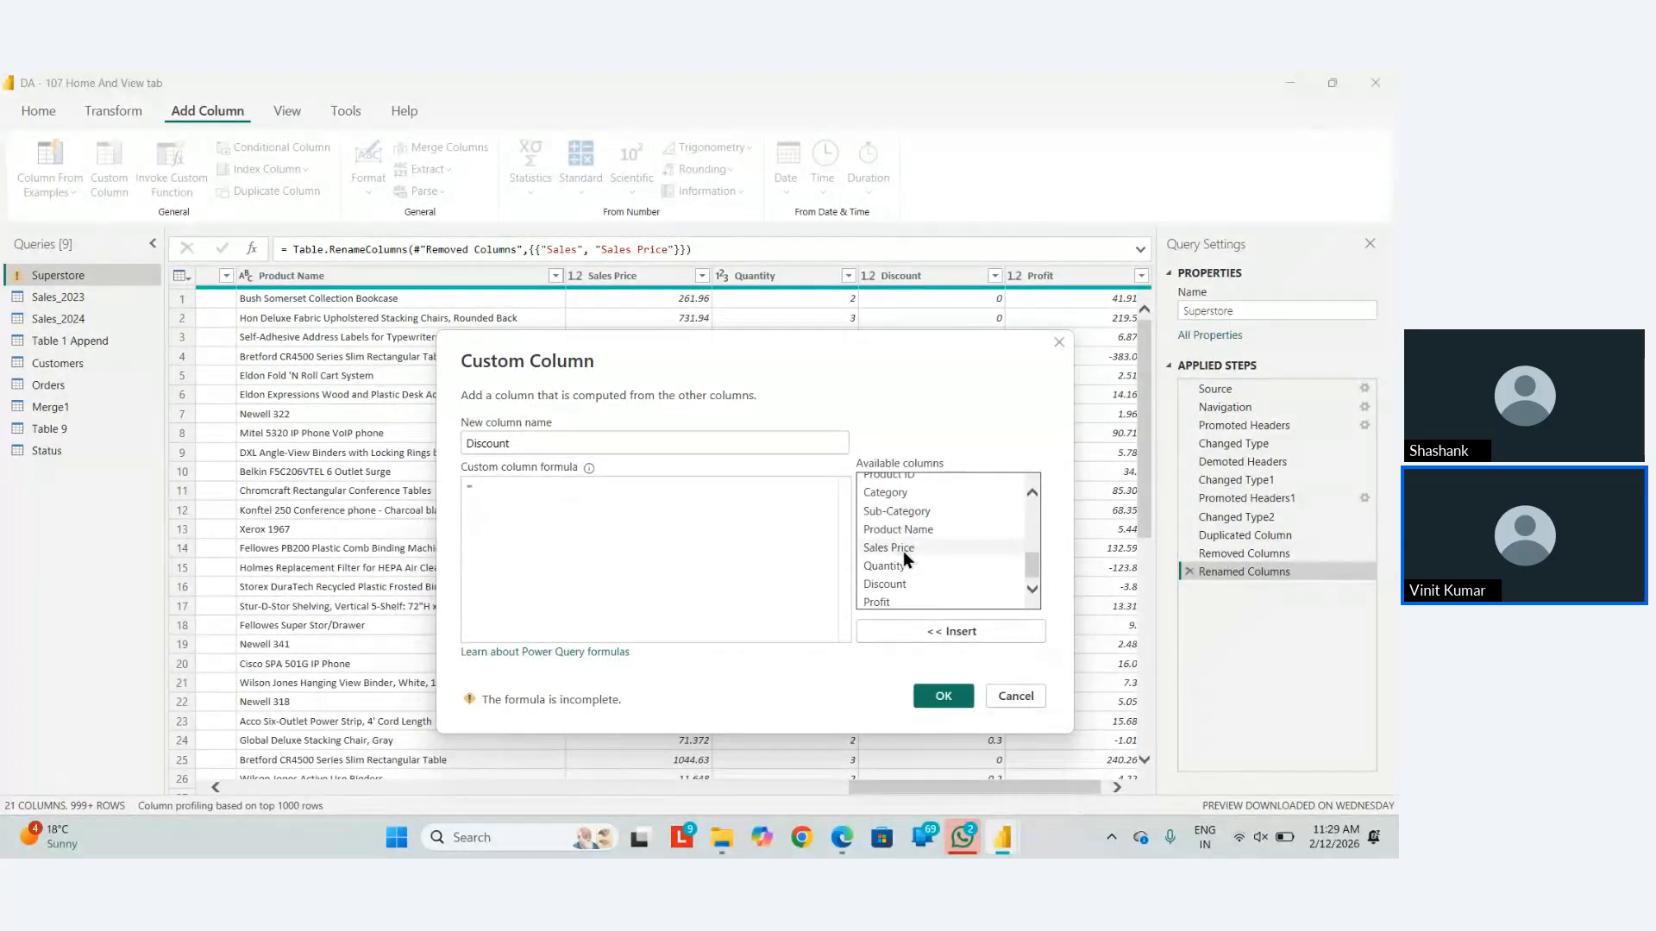
left_click(905, 633)
type("*")
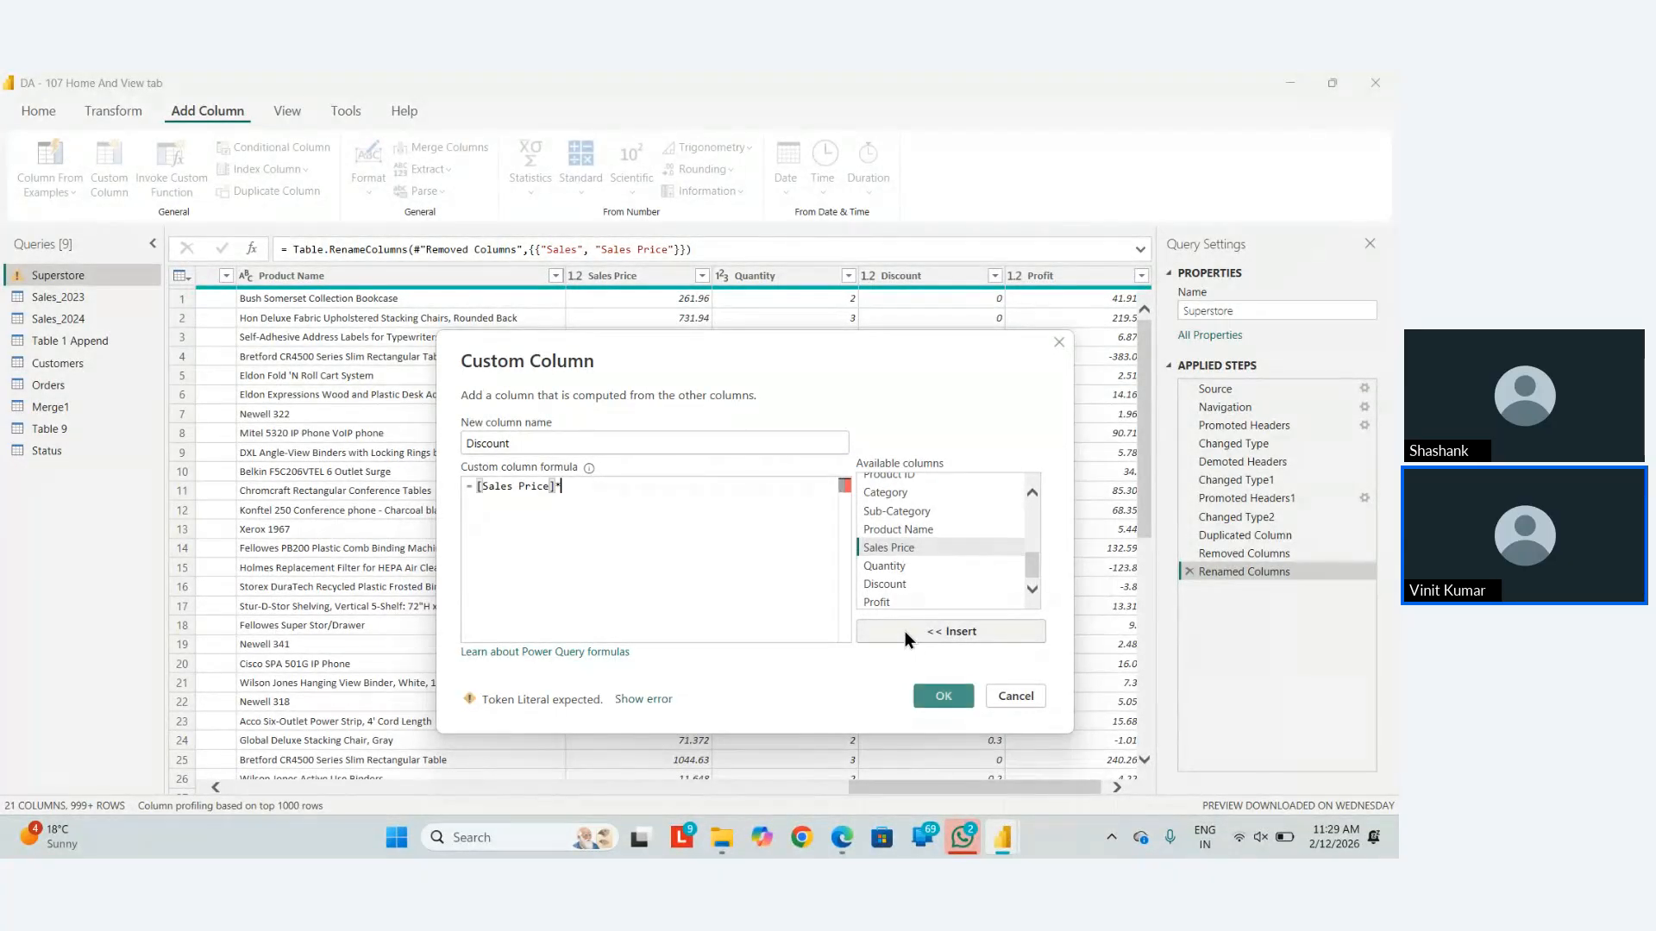
left_click(893, 566)
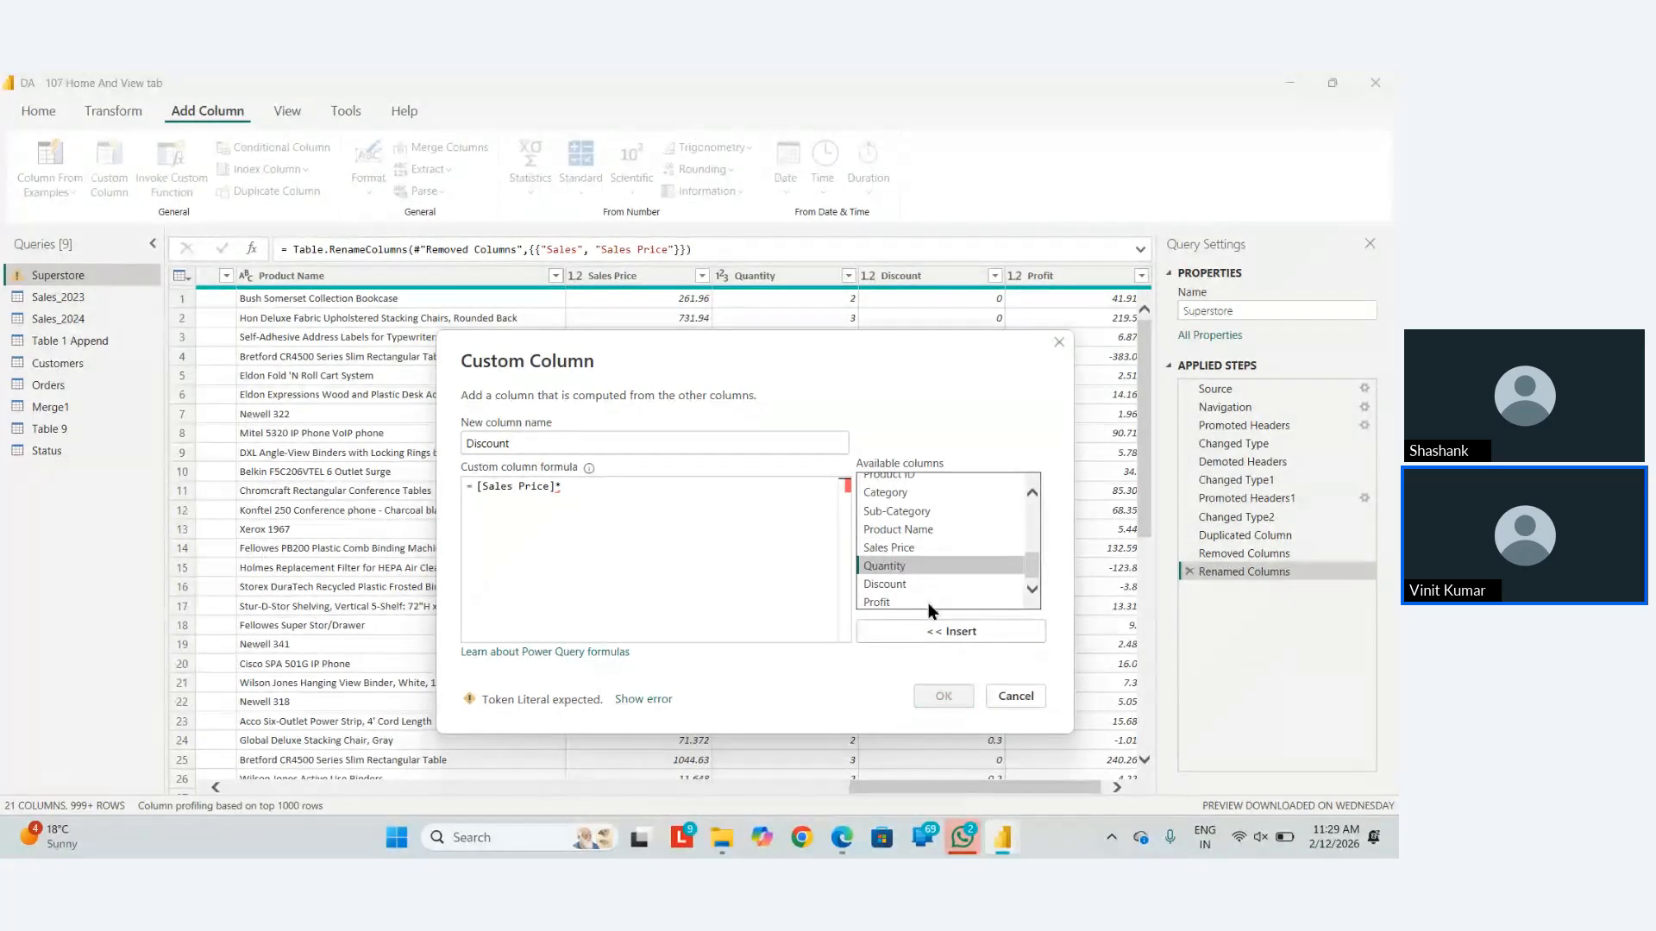
left_click(944, 634)
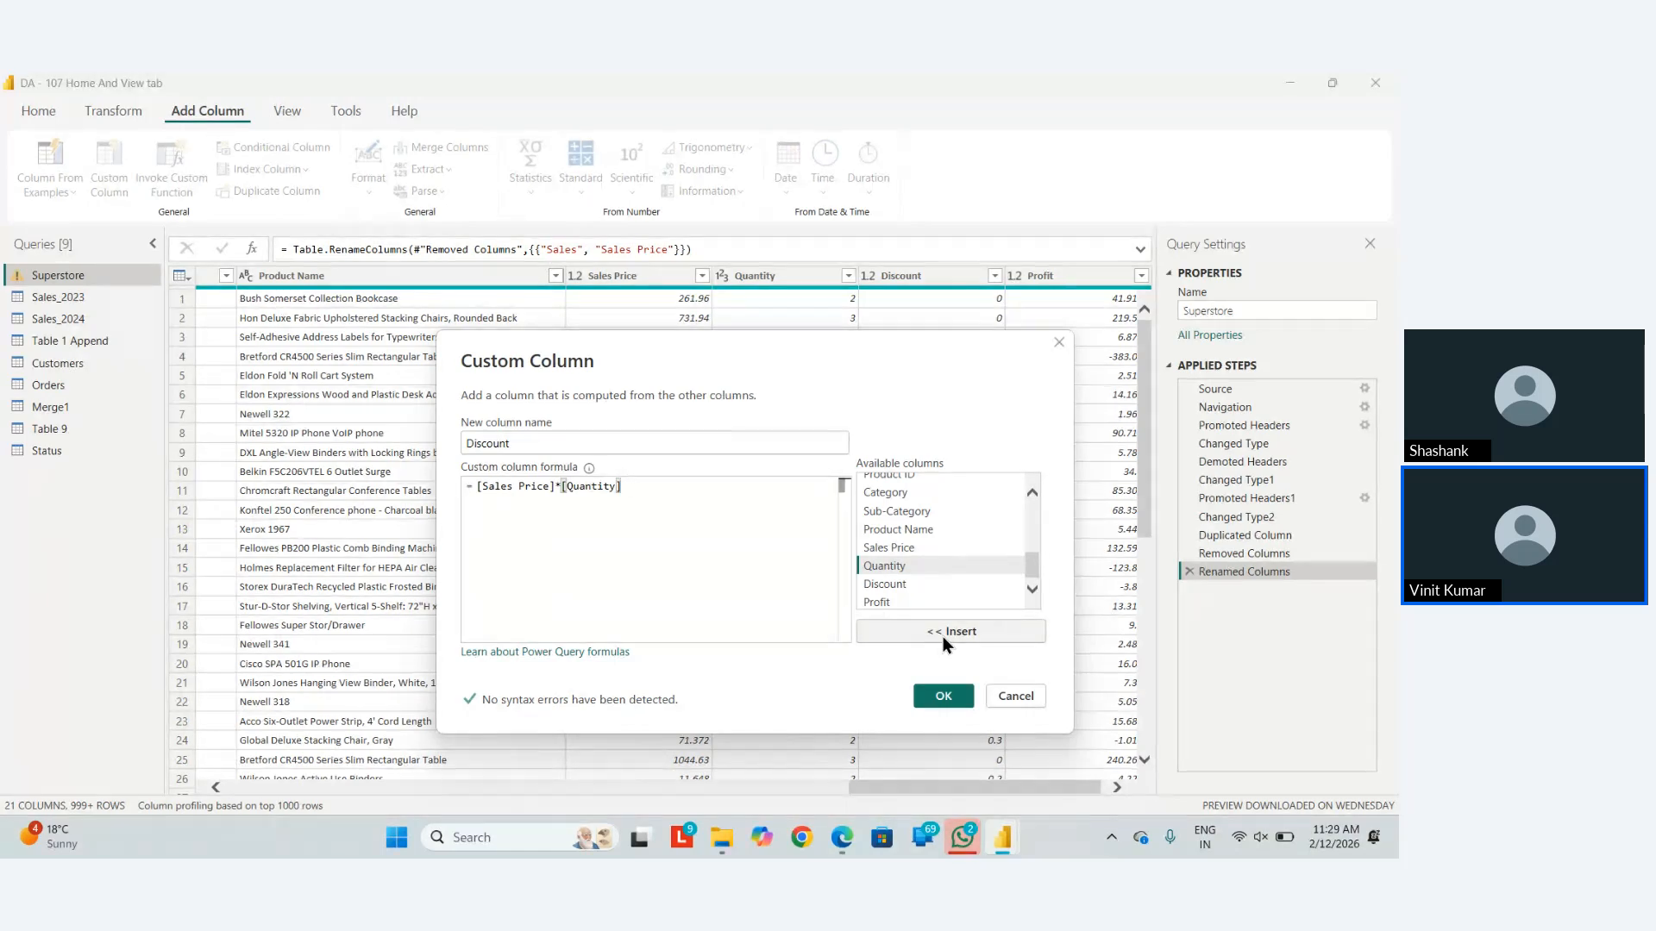
Enclose the product [Sales Price]*[Quantity] in parentheses in the Discount formula.
type(")")
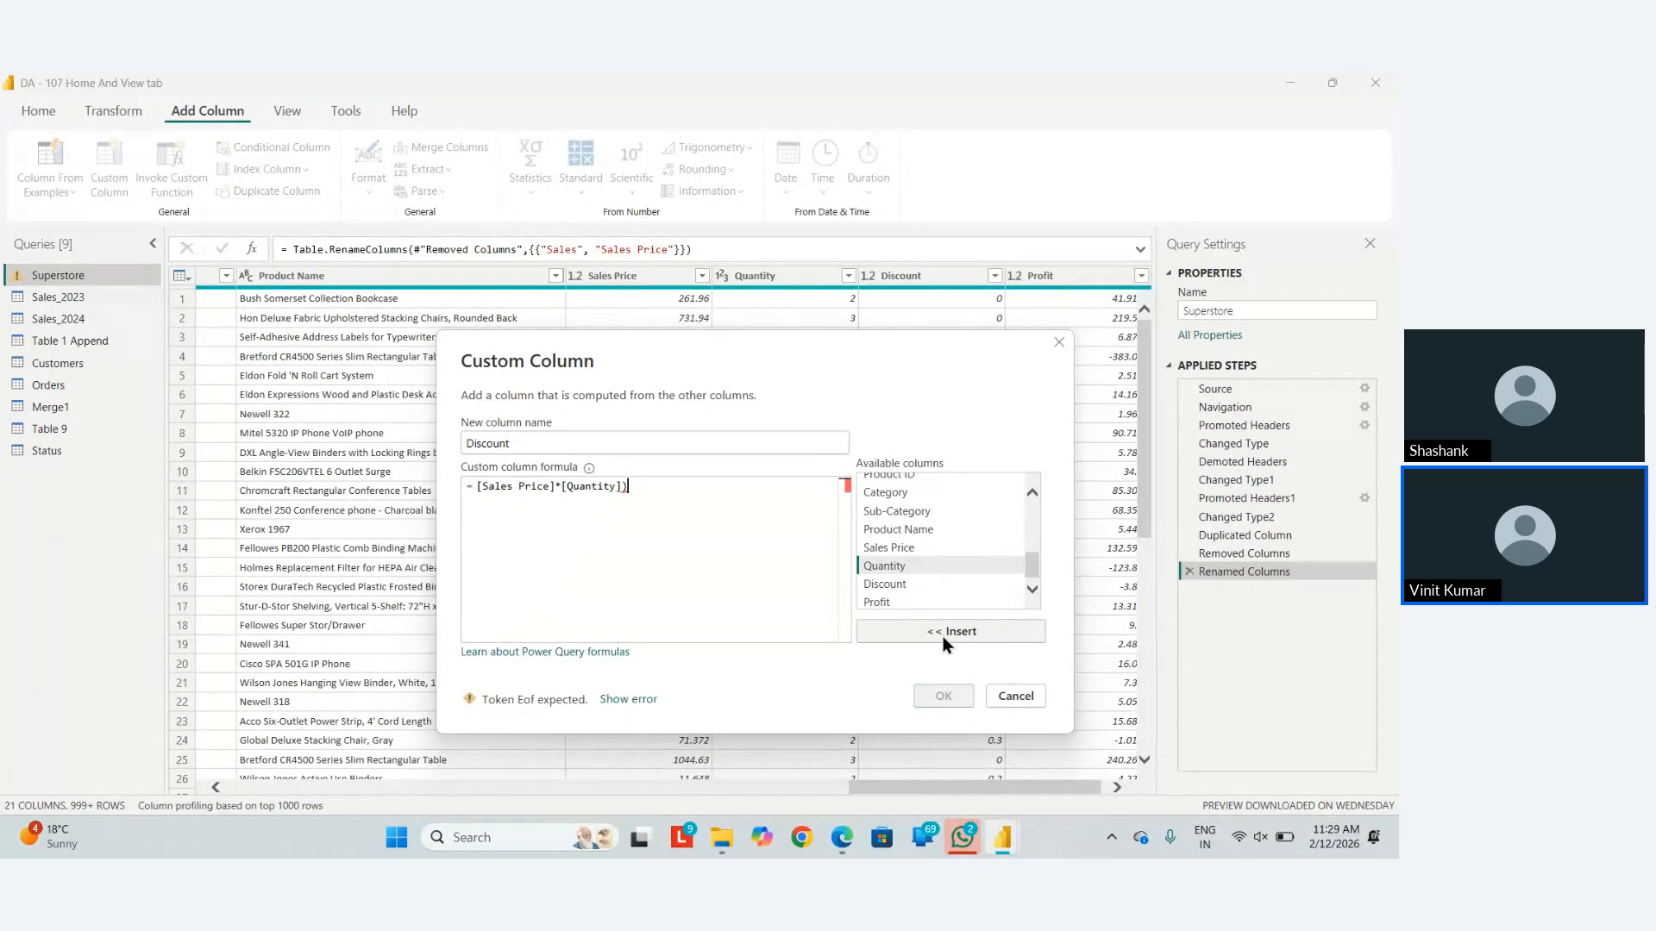
key("Left")
key("Left")
key("Left")
key("Left")
key("Left")
key("Left")
key("Left")
key("Left")
key("Left")
key("Left")
key("Left")
key("Left")
key("Left")
key("Left")
key("Left")
key("Left")
key("Left")
key("Left")
key("Left")
key("Left")
type("(")
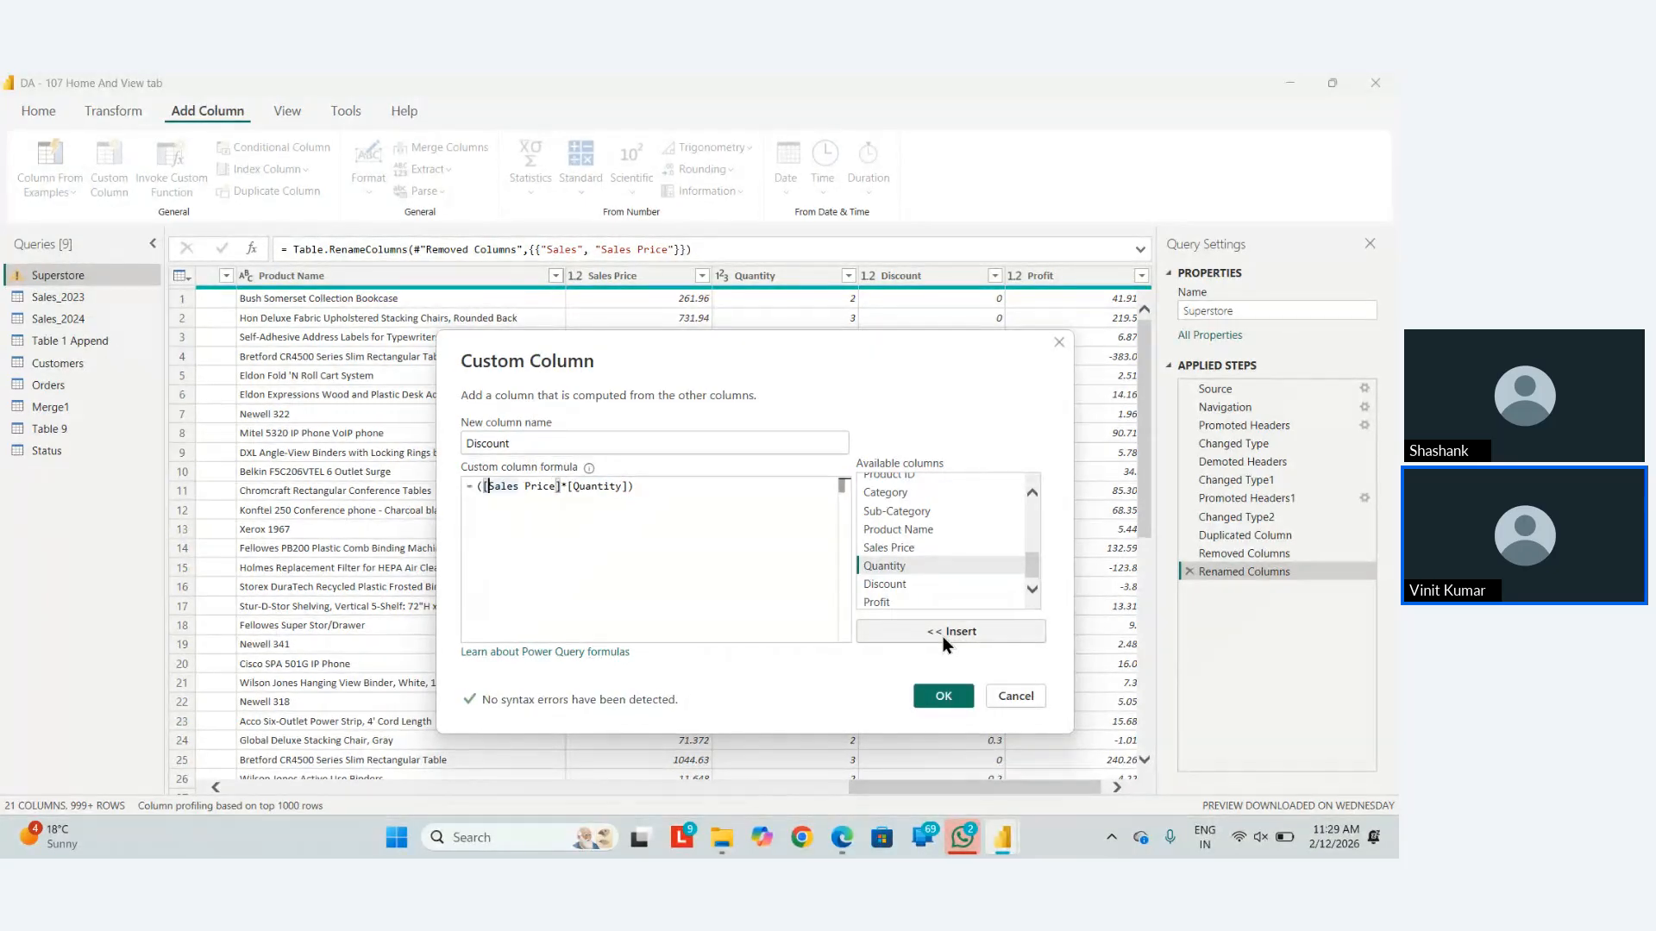
Multiply the parenthesised product by 0.10 in the Discount formula and apply the custom column.
key("Right")
key("Right")
key("Right")
key("Right")
key("Right")
key("Right")
key("Right")
key("Right")
key("Right")
key("Right")
key("Right")
key("Right")
key("Right")
key("Right")
key("Right")
key("Right")
key("Right")
key("Right")
key("Right")
key("Right")
type("*")
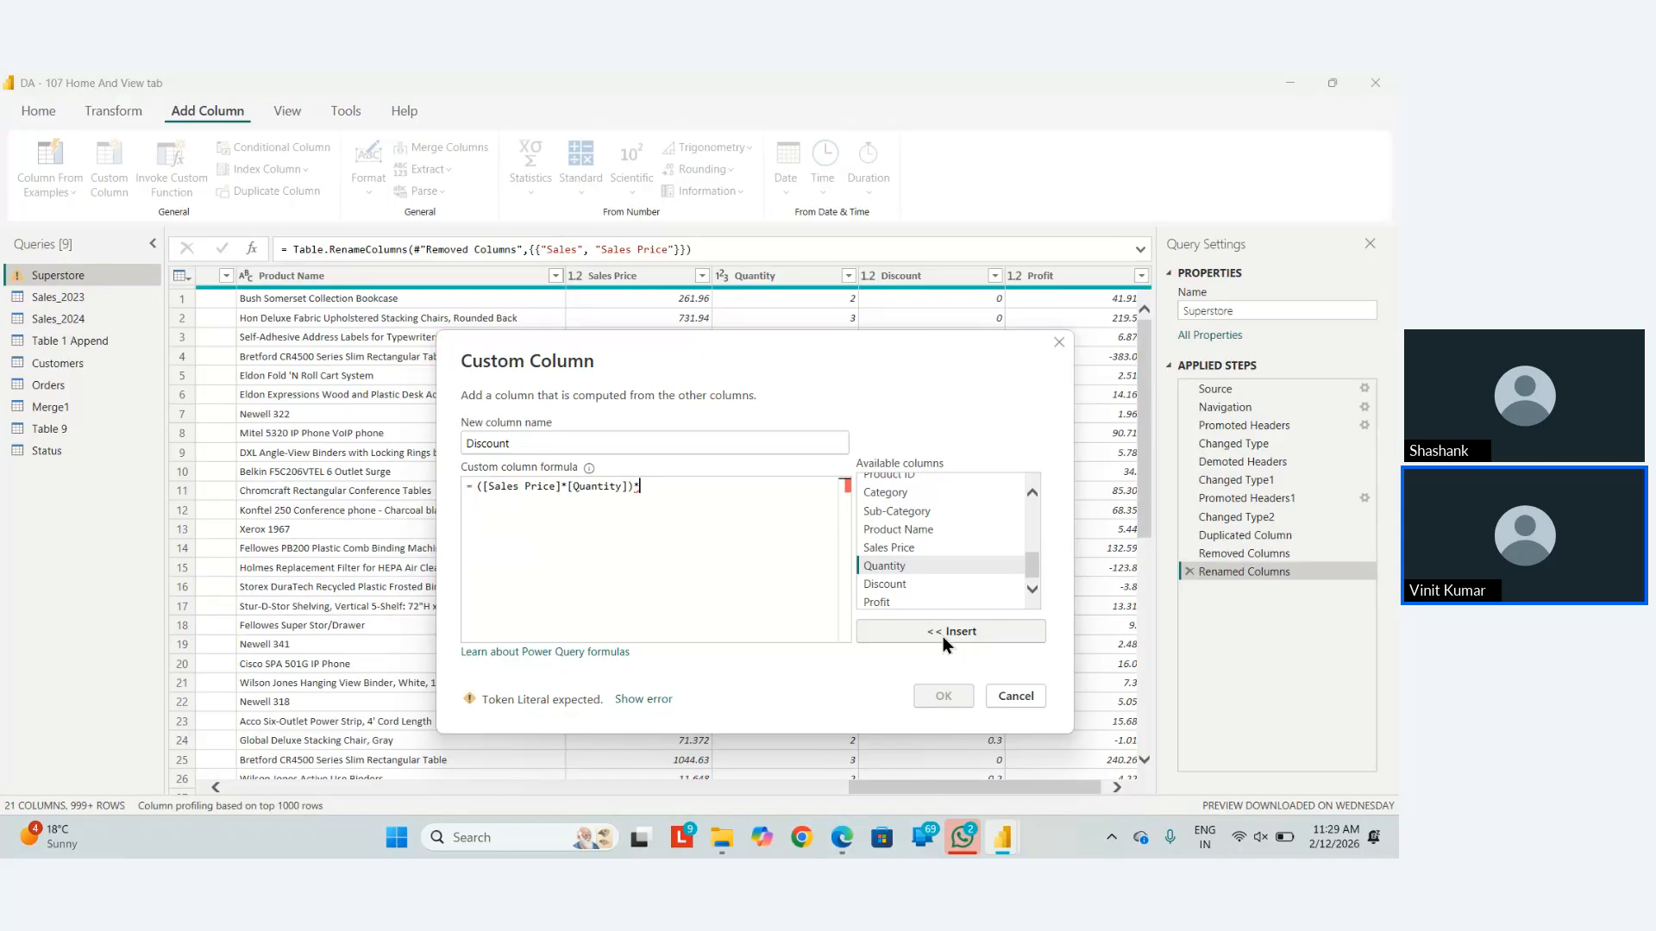
type("0.10")
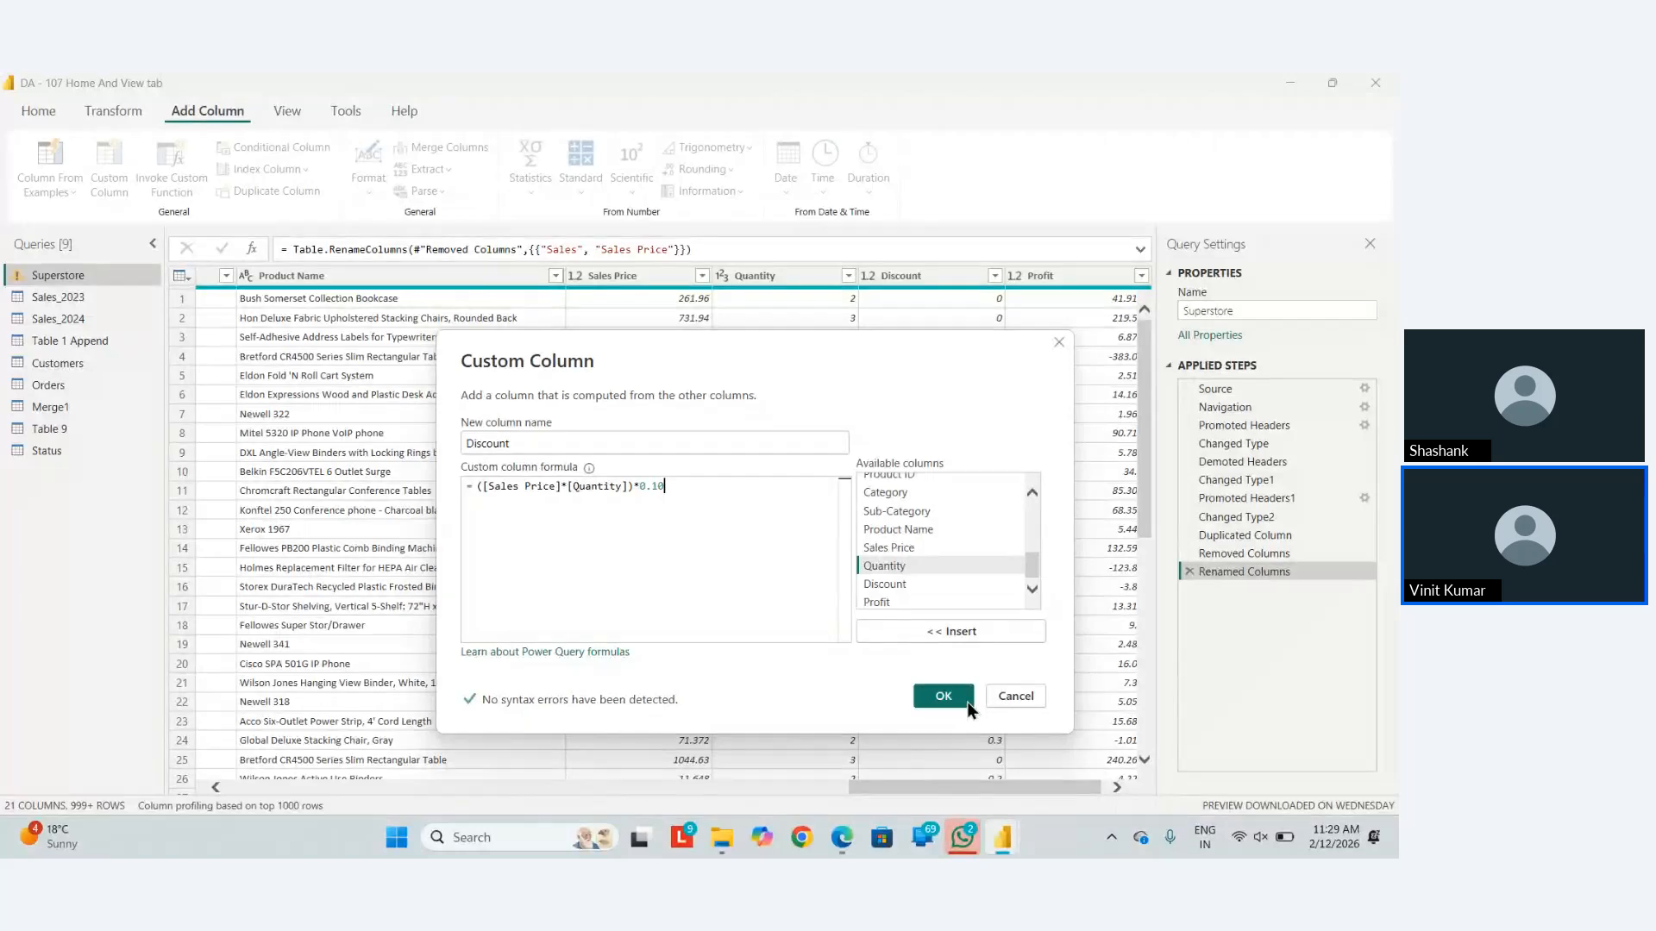
left_click(941, 704)
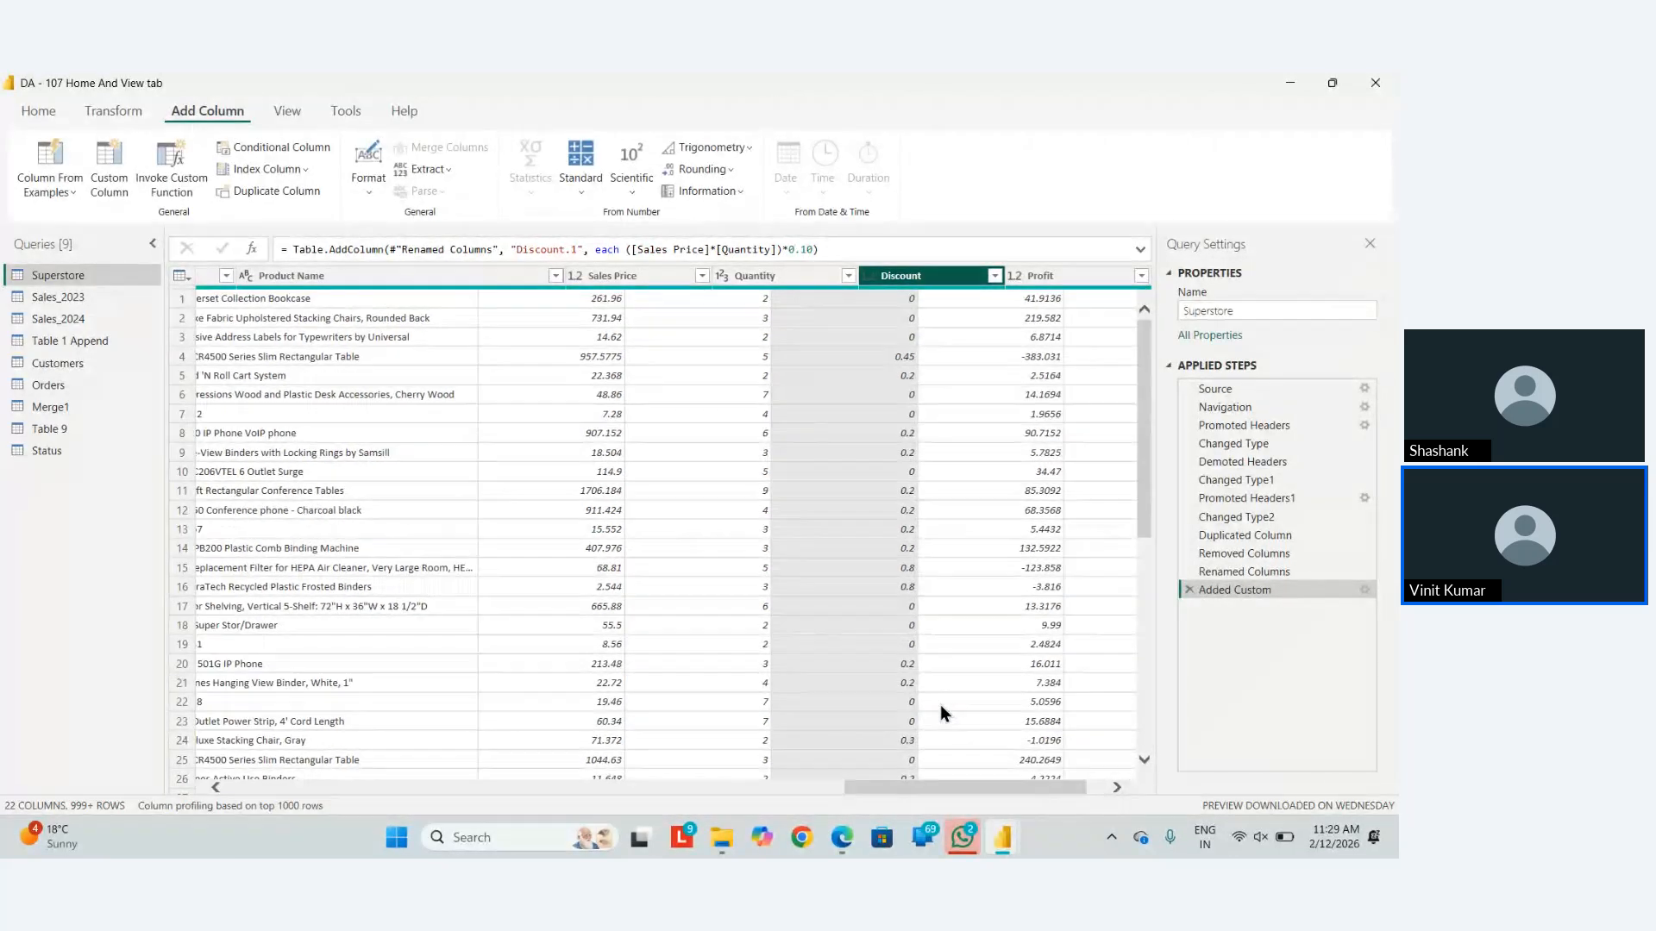
Inspect the first-row value of the new discount column and delete its Added Custom step.
left_click(1049, 298)
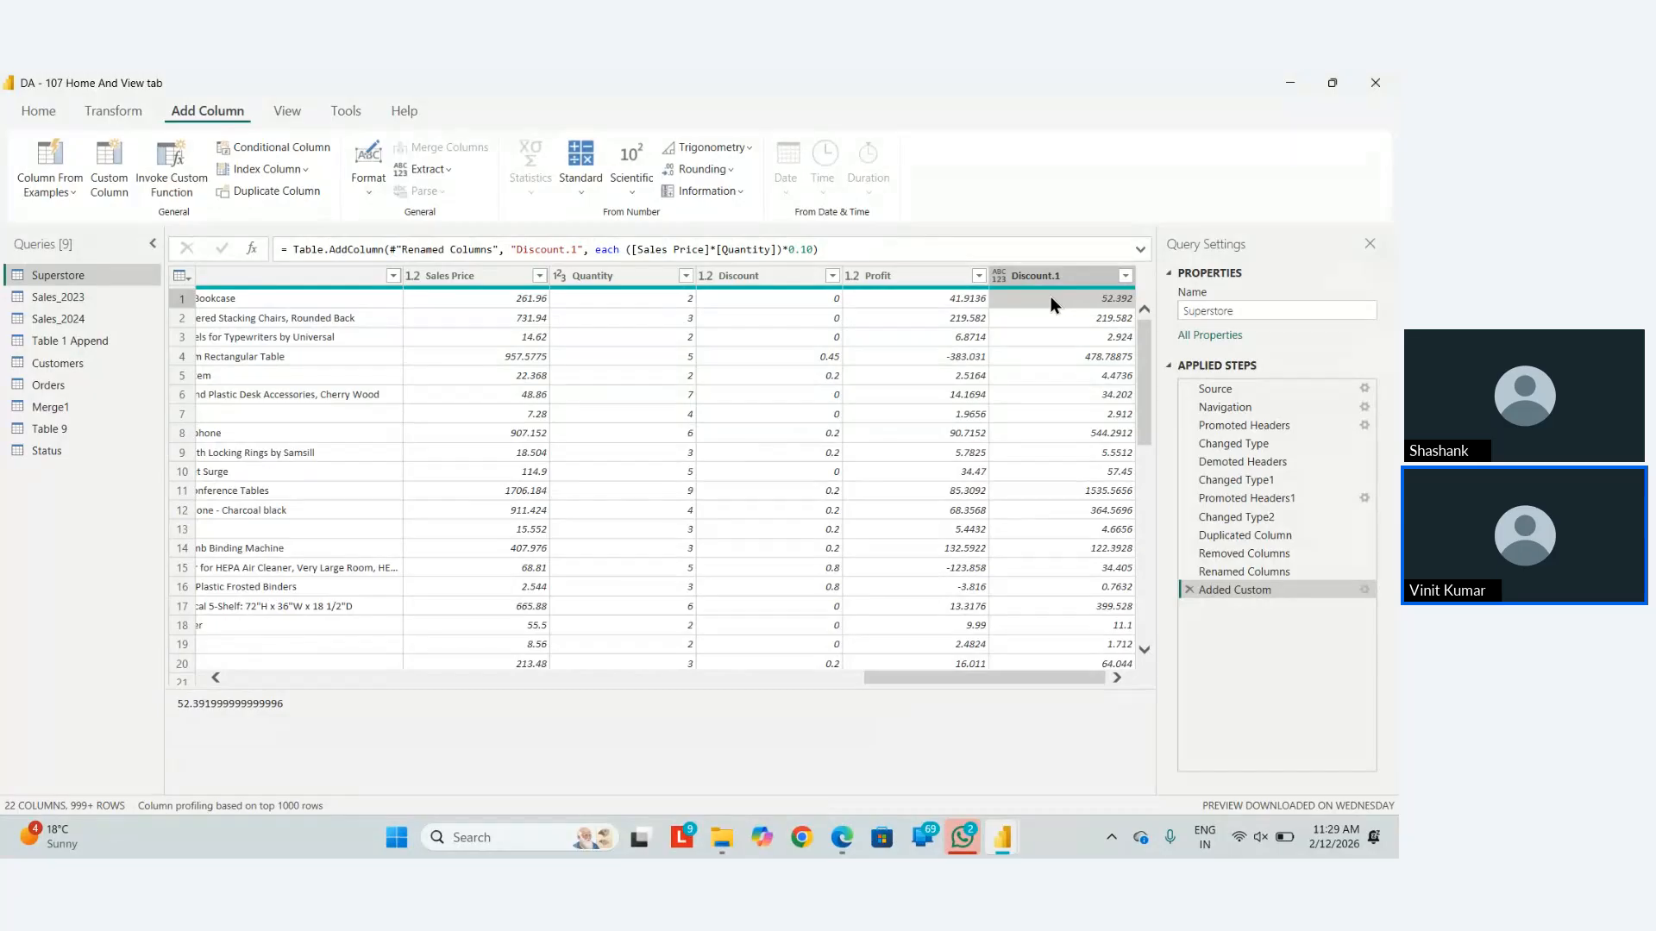
left_click(1188, 589)
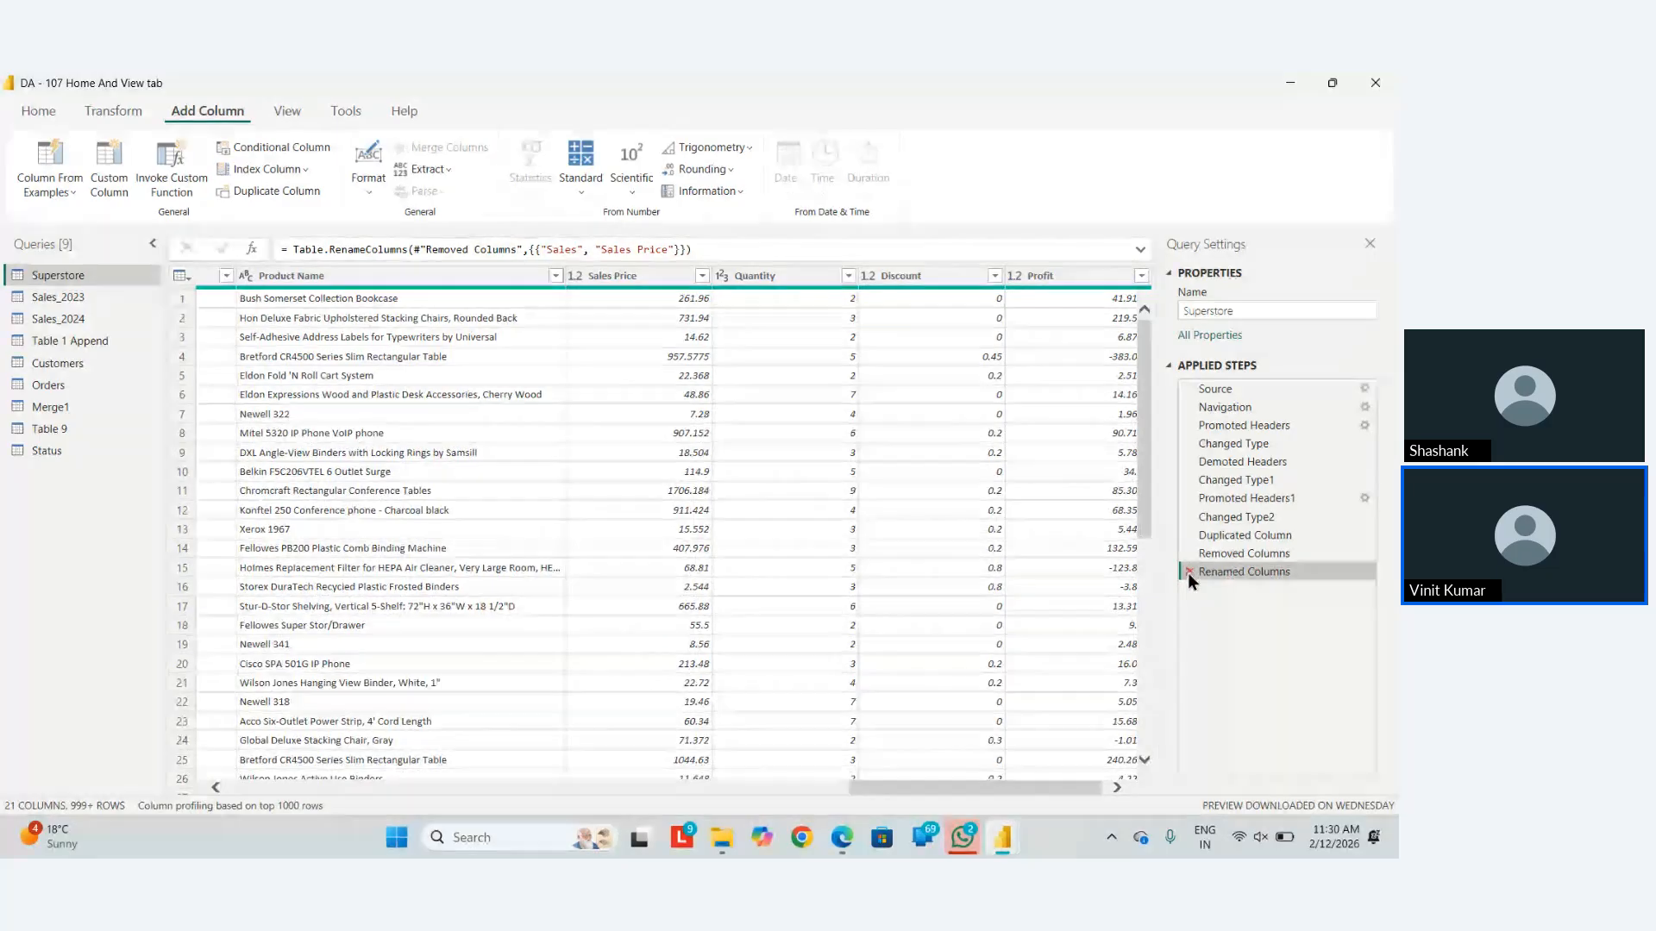
scroll(587, 552, "left", 10)
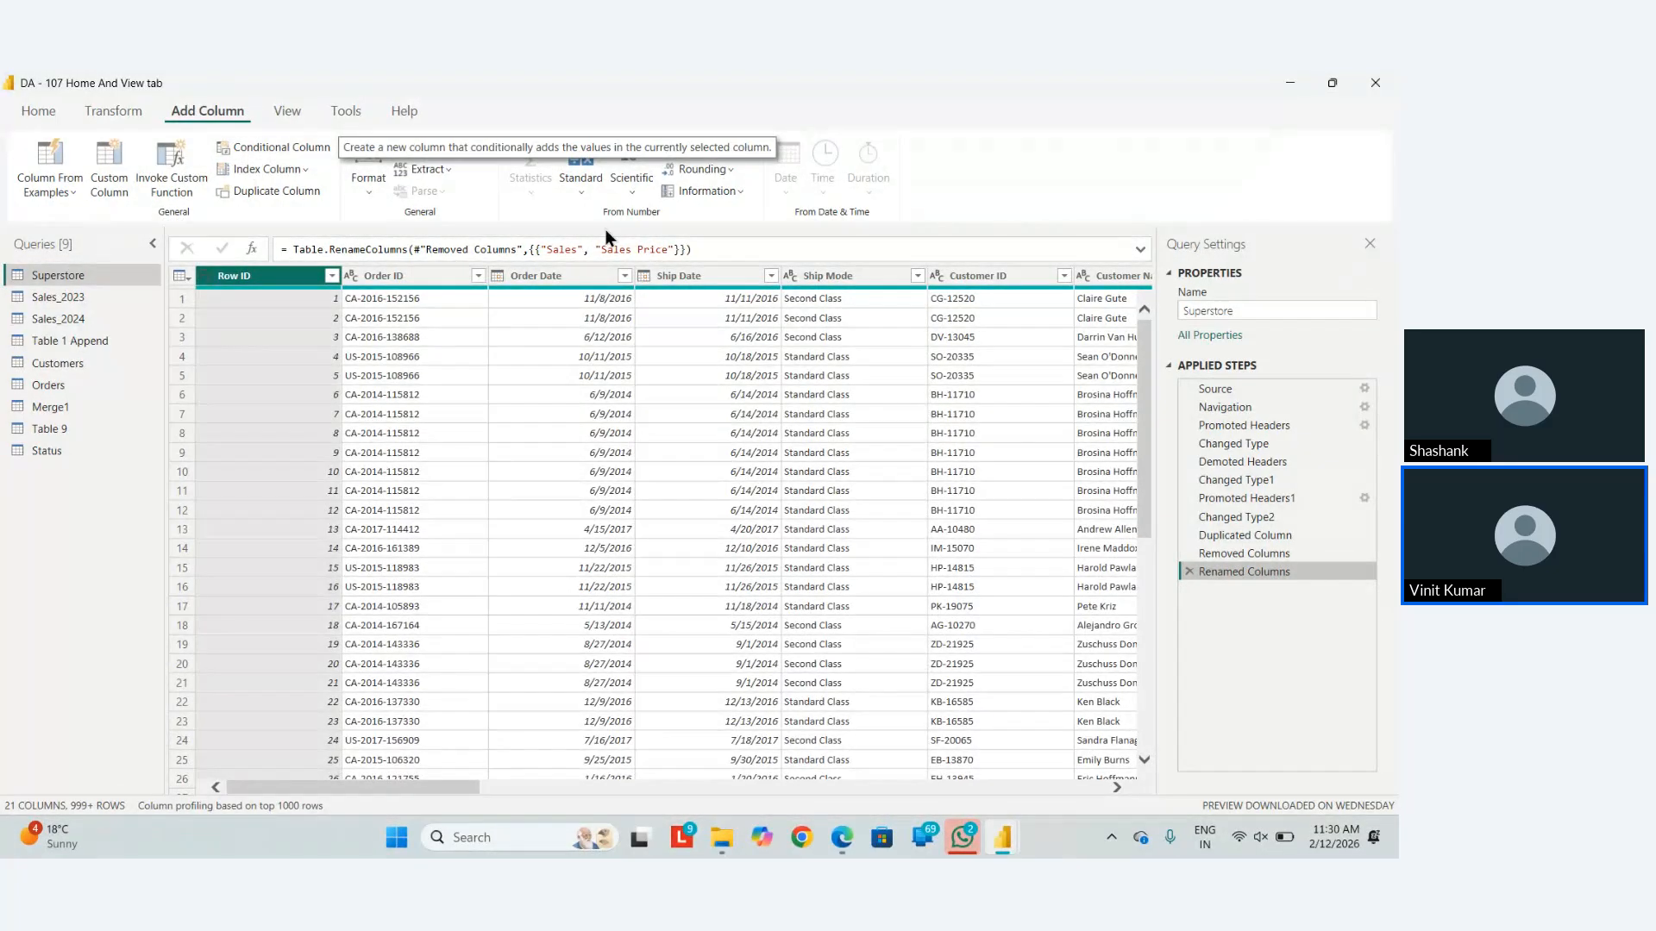
Start a conditional column whose condition tests whether Sales Price is greater than or equal to 1000.
scroll(758, 367, "right", 10)
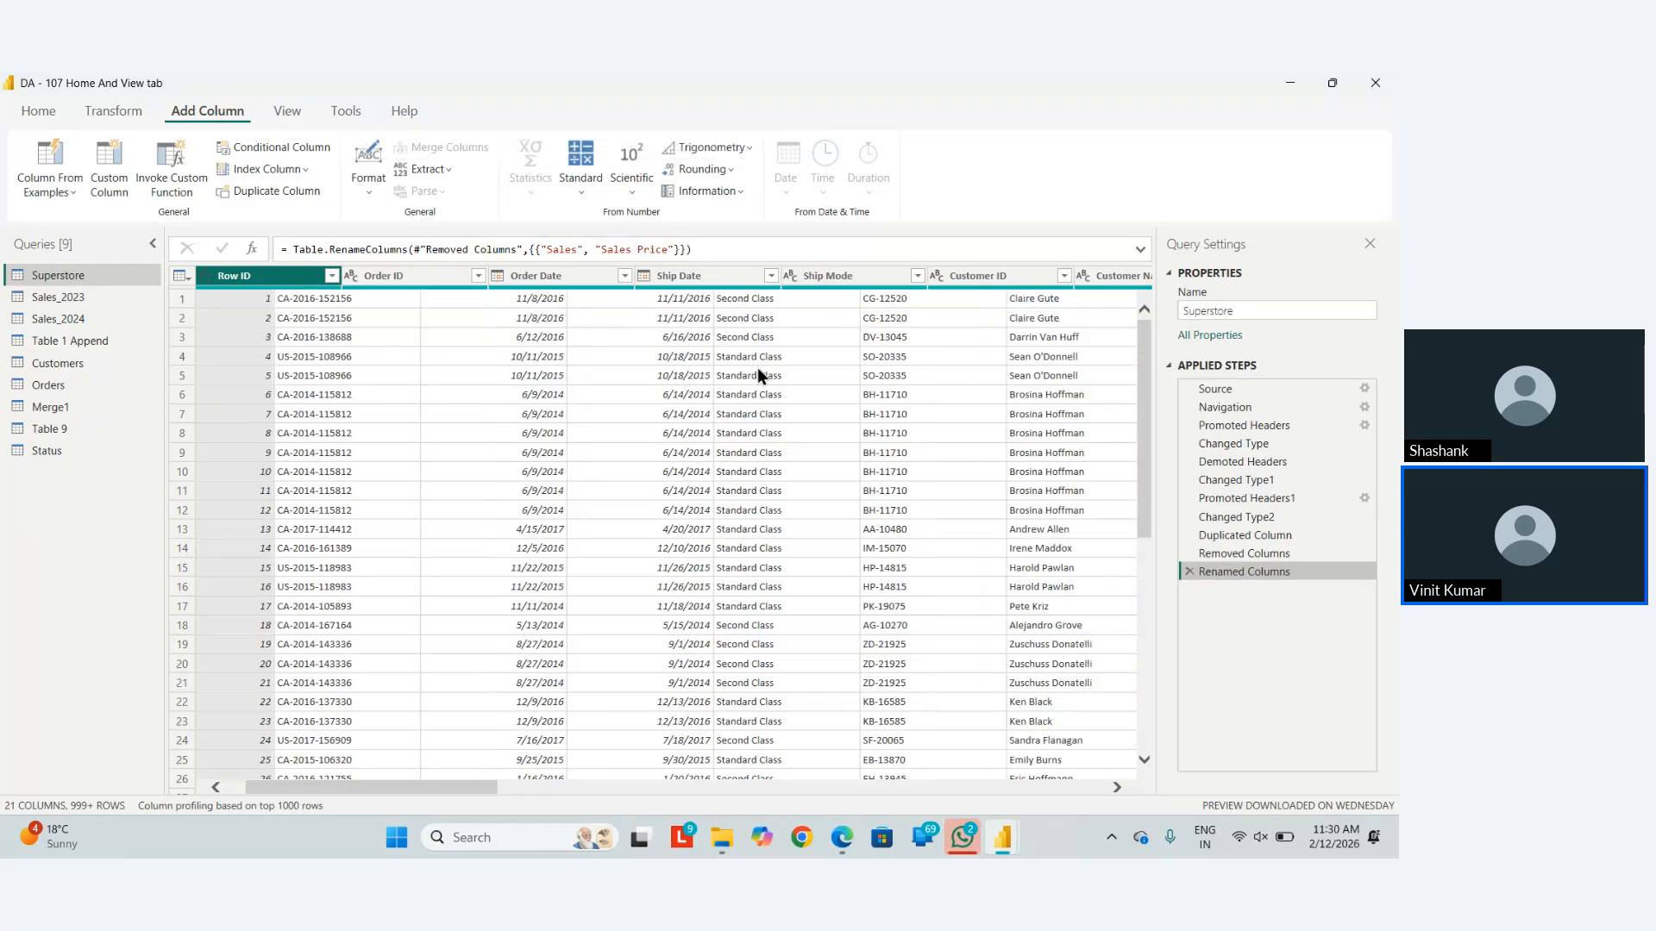
left_click(671, 285)
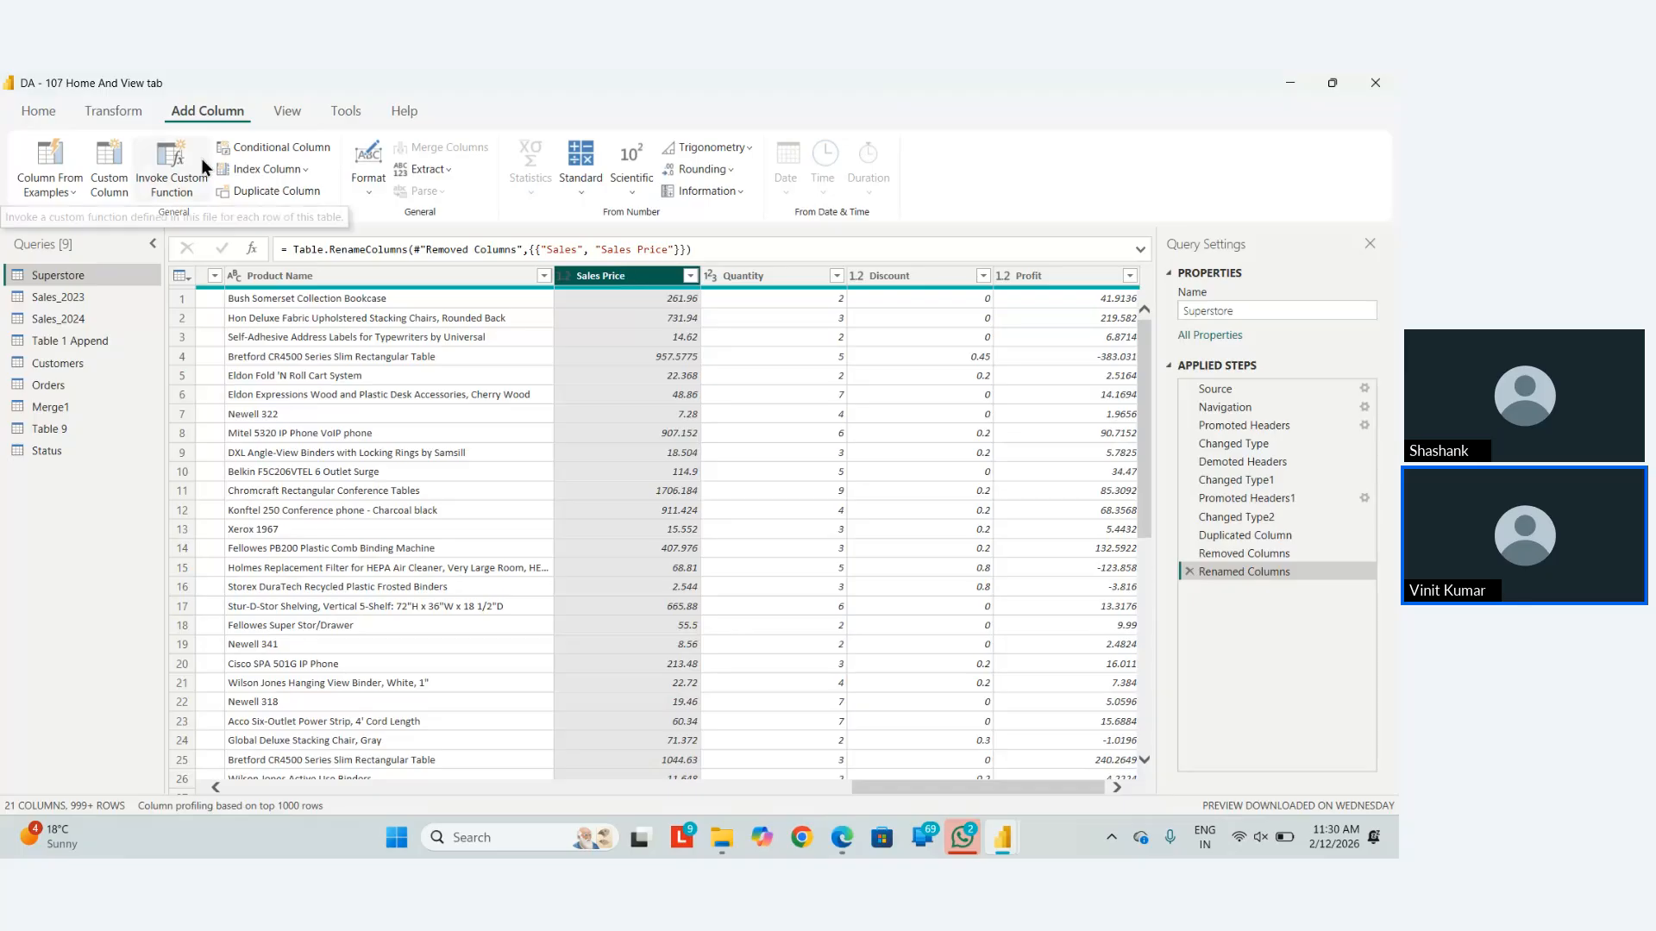
left_click(262, 150)
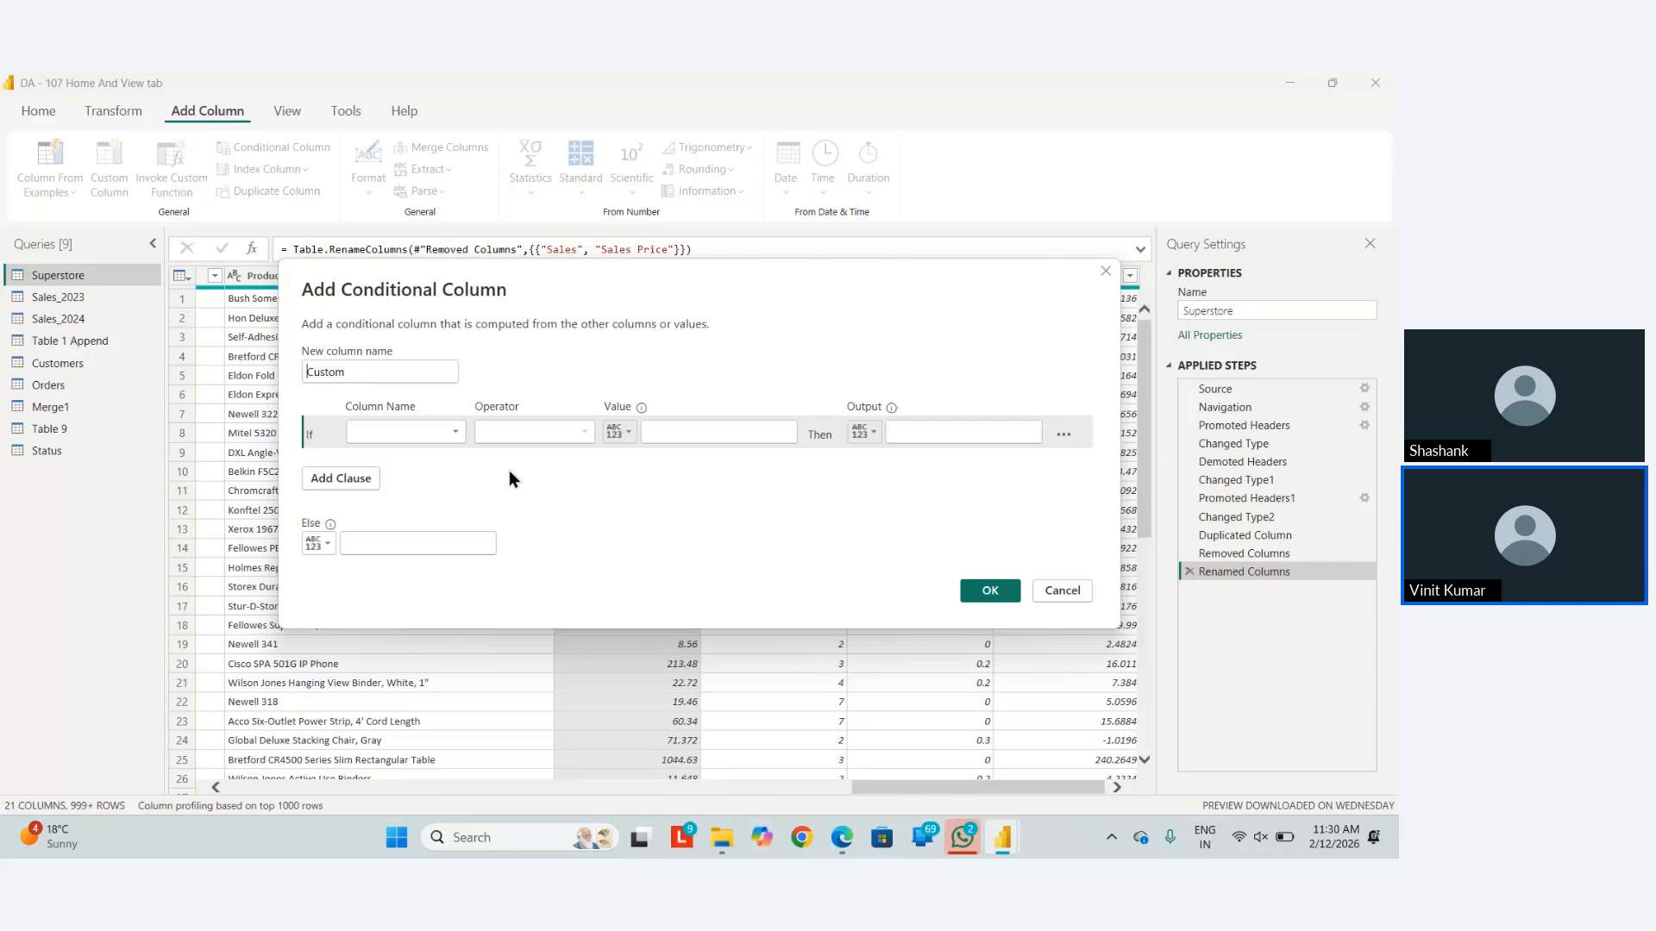
left_click(417, 431)
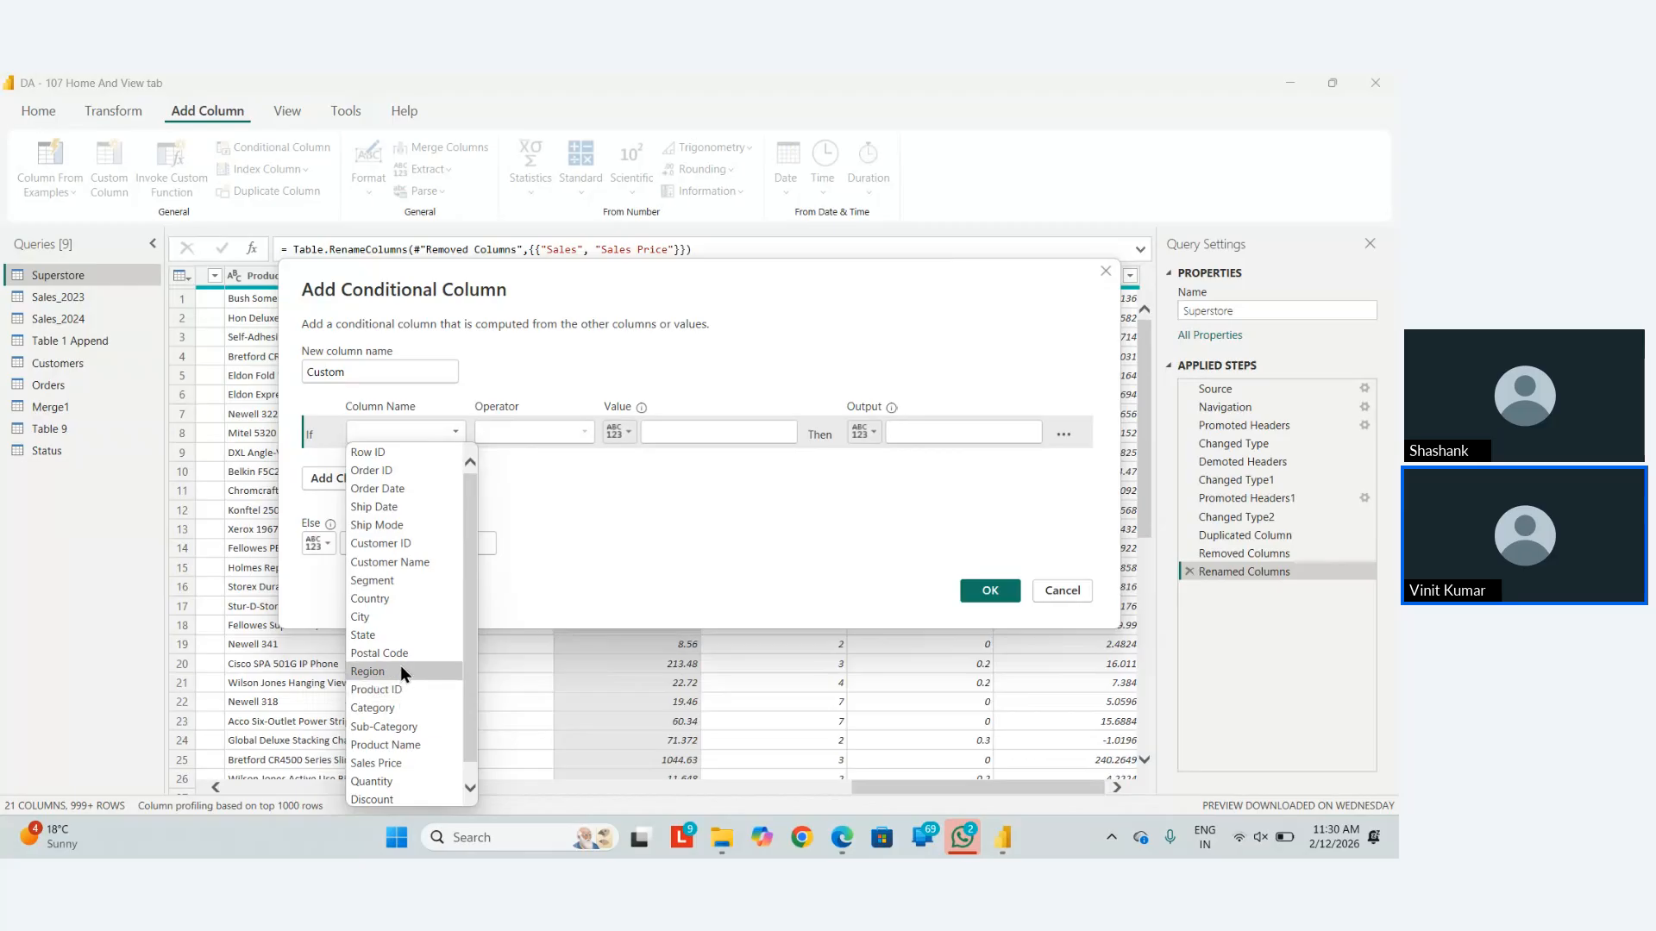
scroll(400, 669, "down", 1)
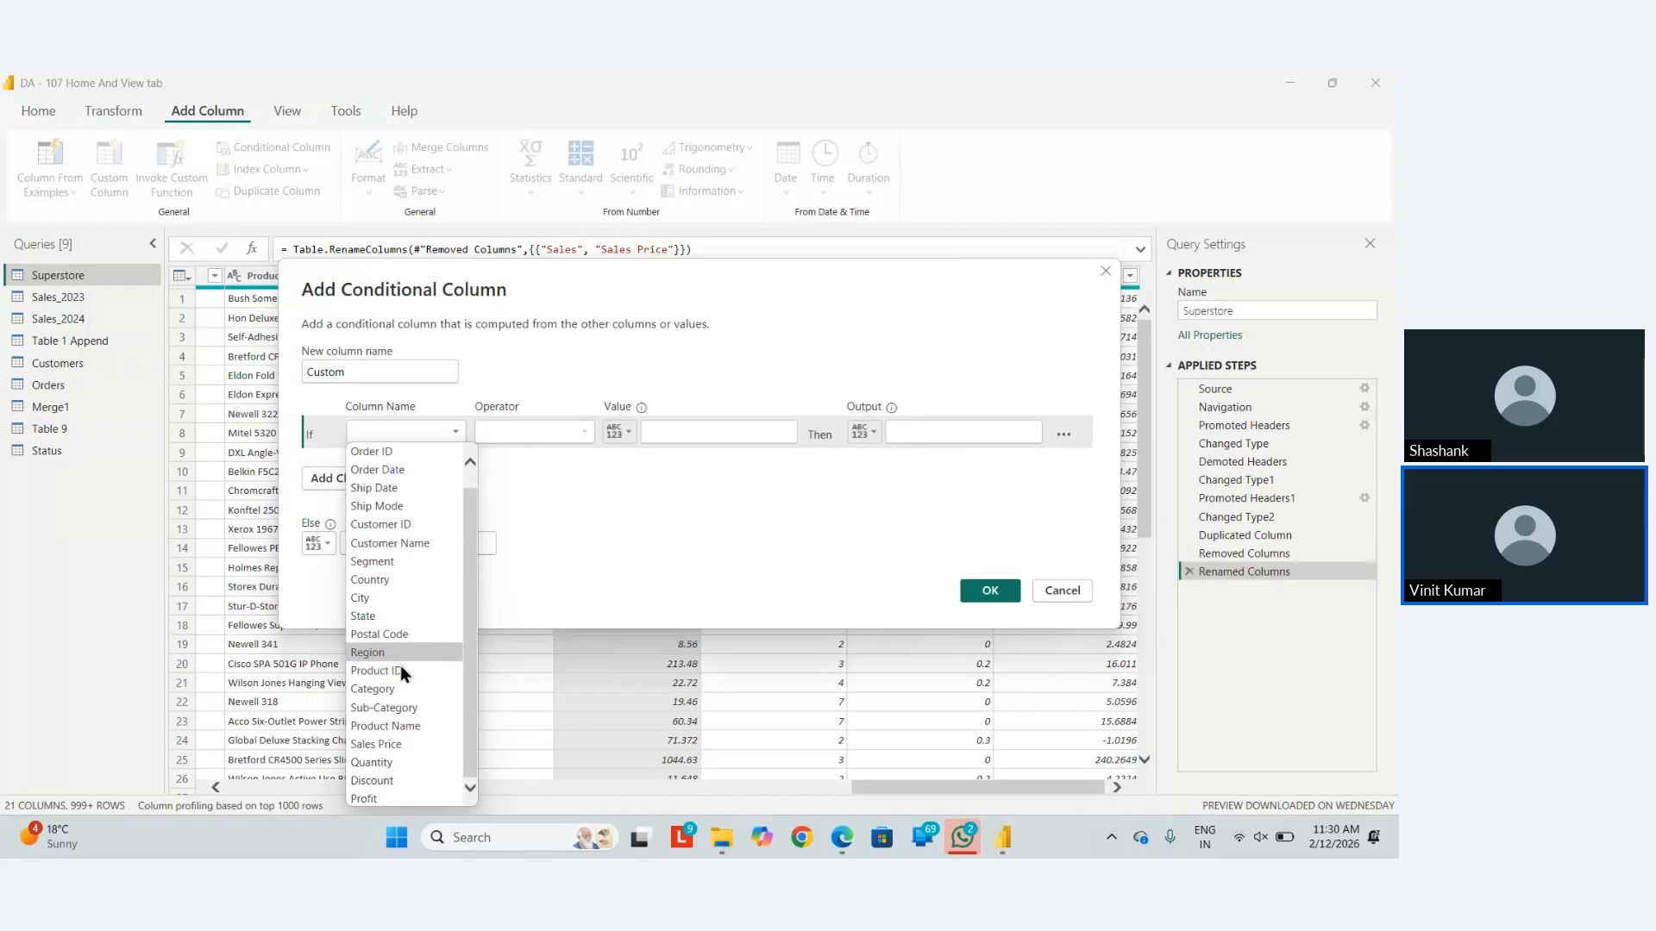
left_click(391, 746)
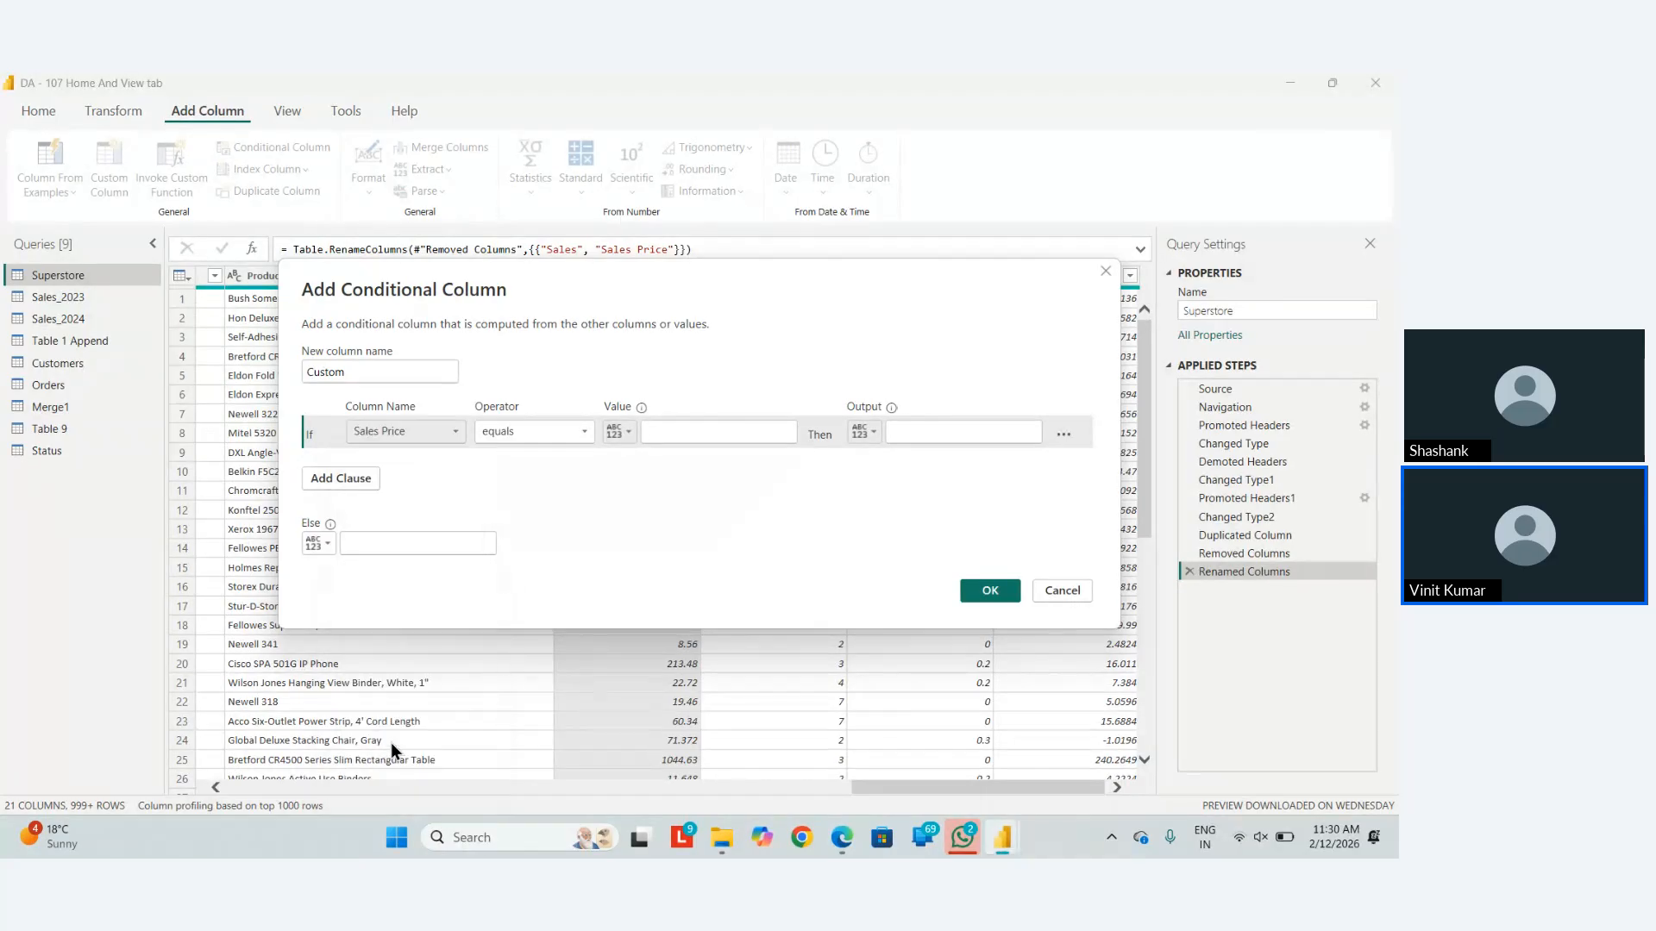
left_click(530, 428)
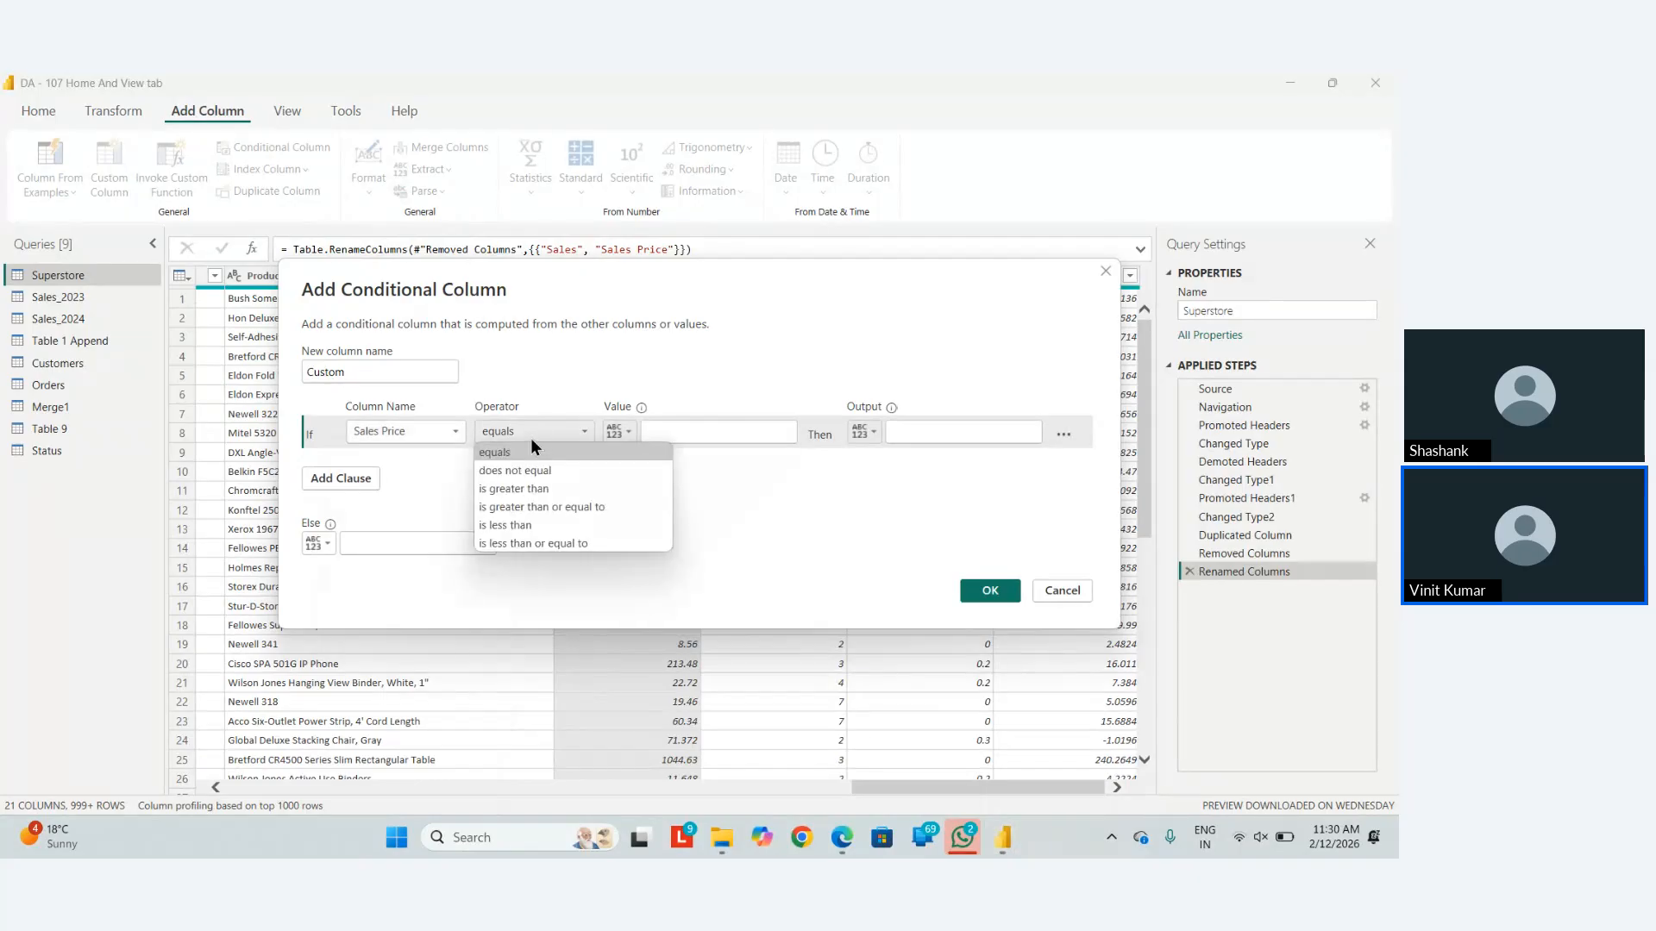
left_click(533, 505)
left_click(675, 432)
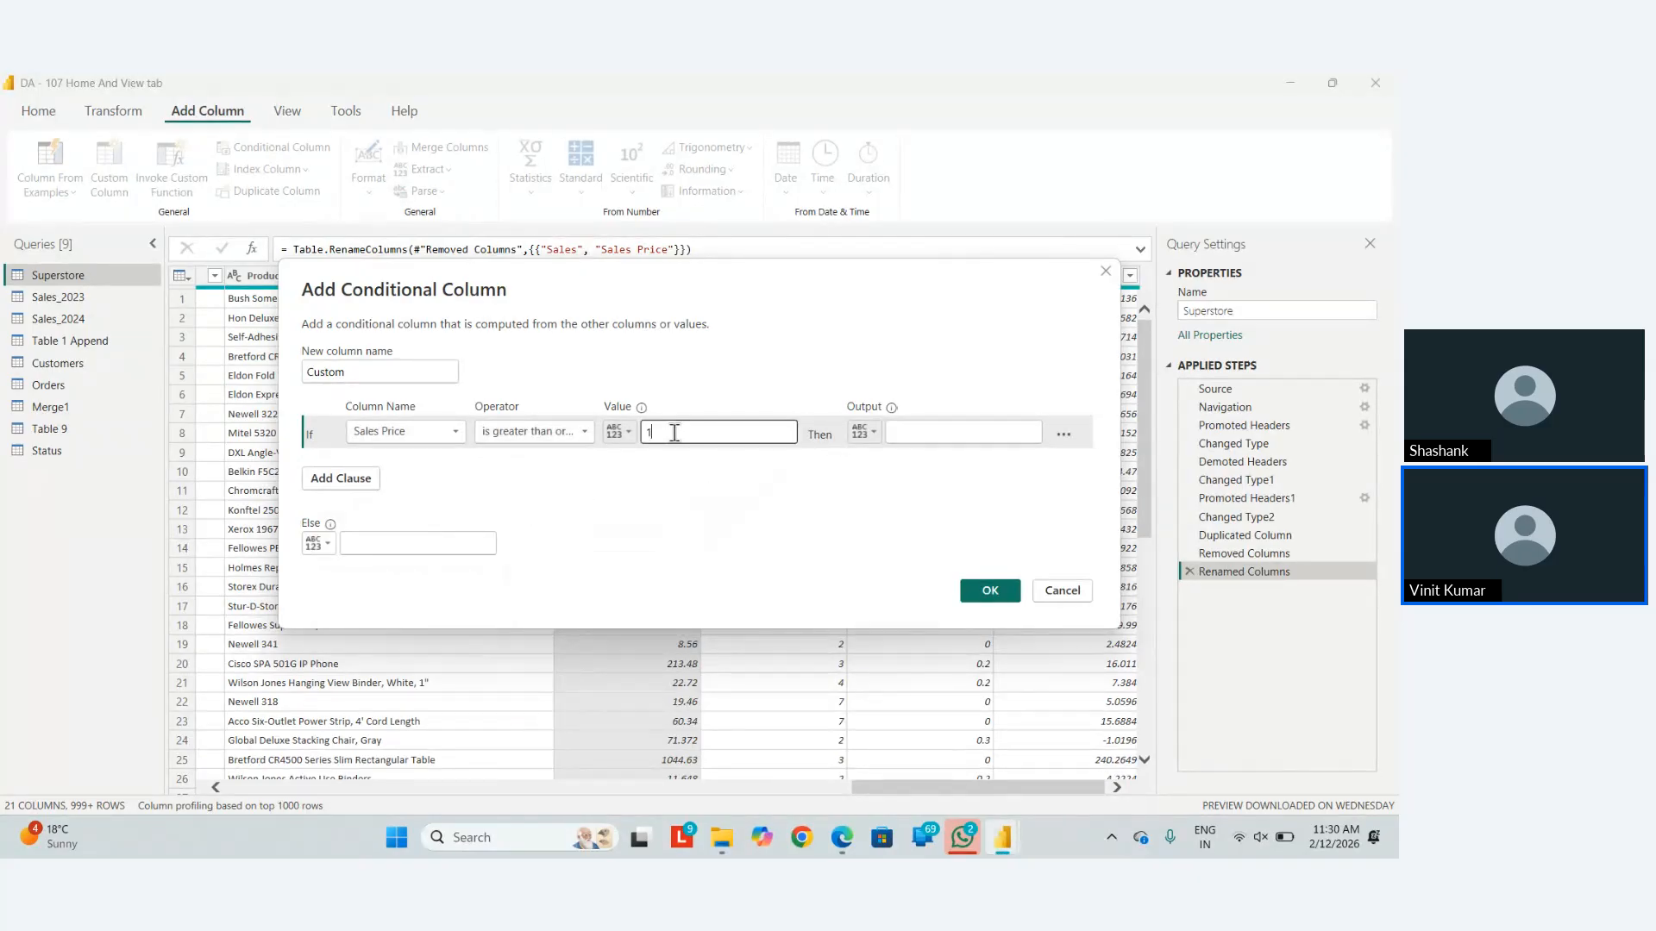
type("1000")
Set the condition's output to High and the else output to Low.
left_click(931, 422)
type("High")
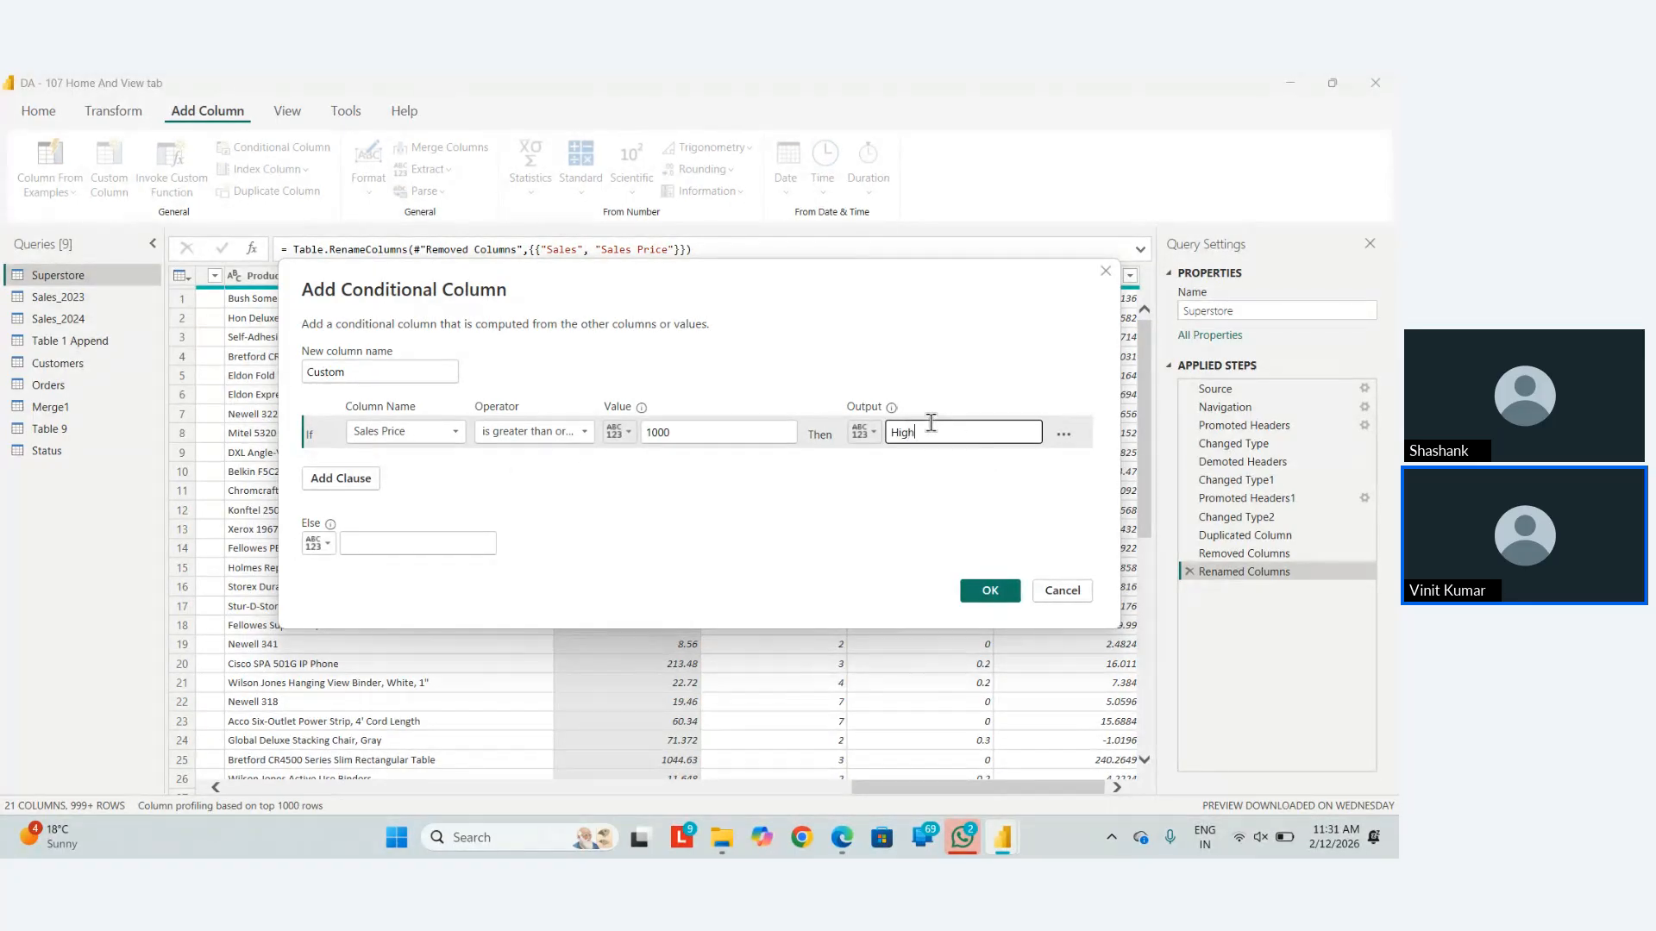
left_click(358, 543)
type("Lo")
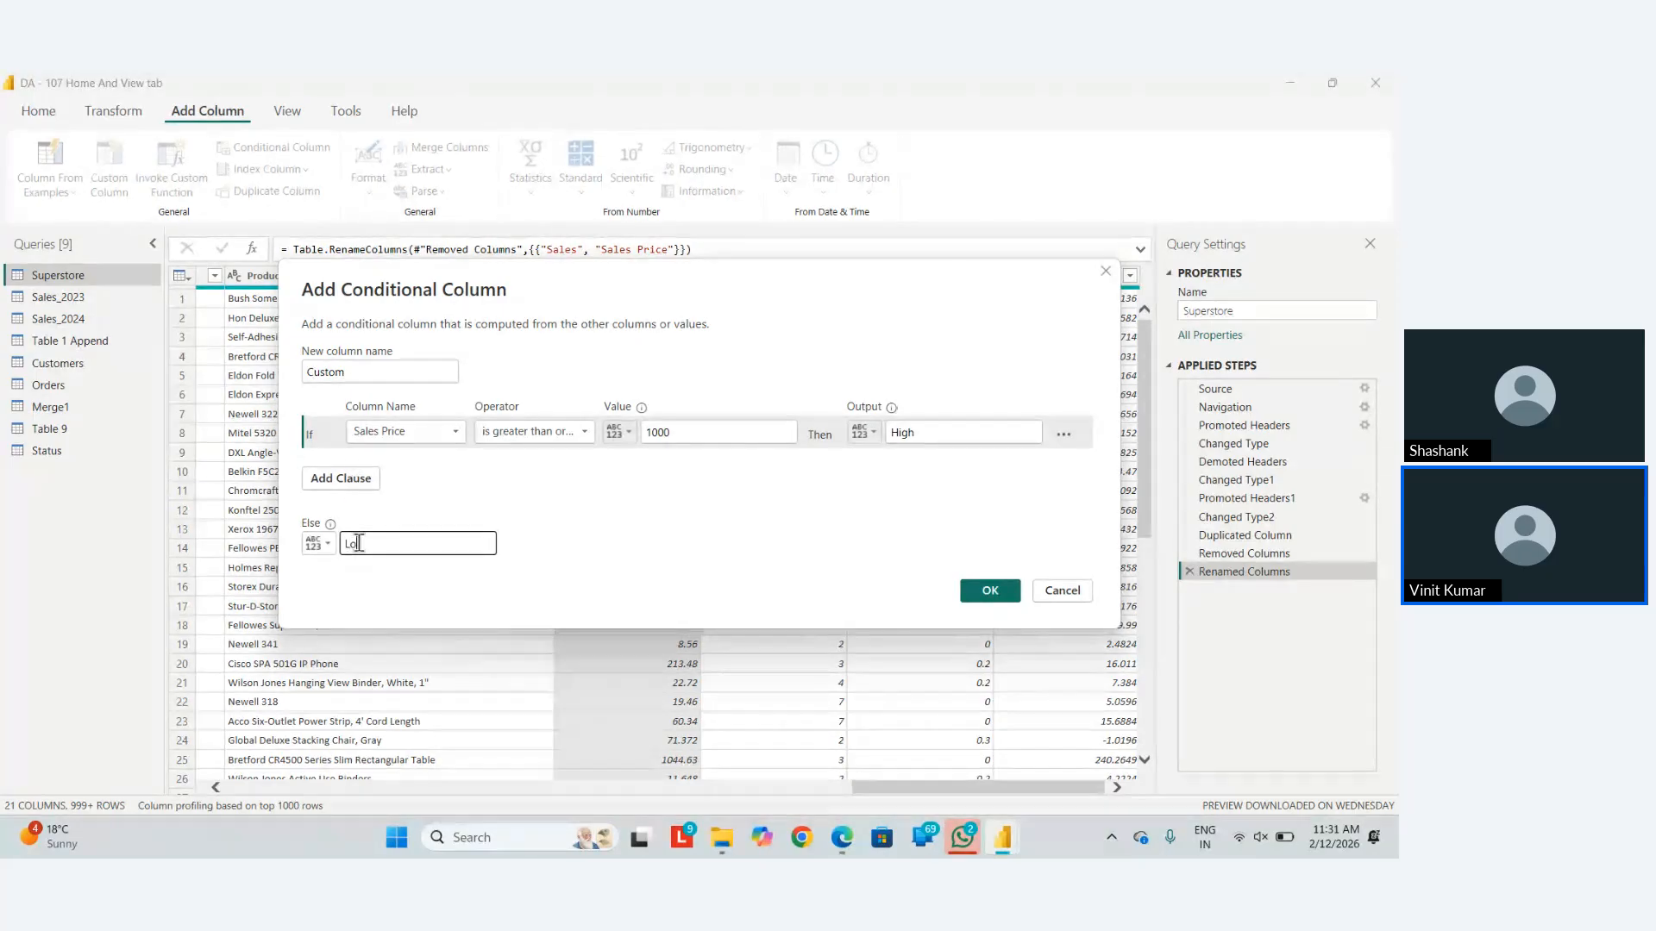
type("w")
Name the conditional column Sales Status and apply it to the query.
left_click_drag(355, 372, 220, 386)
key("BackSpace")
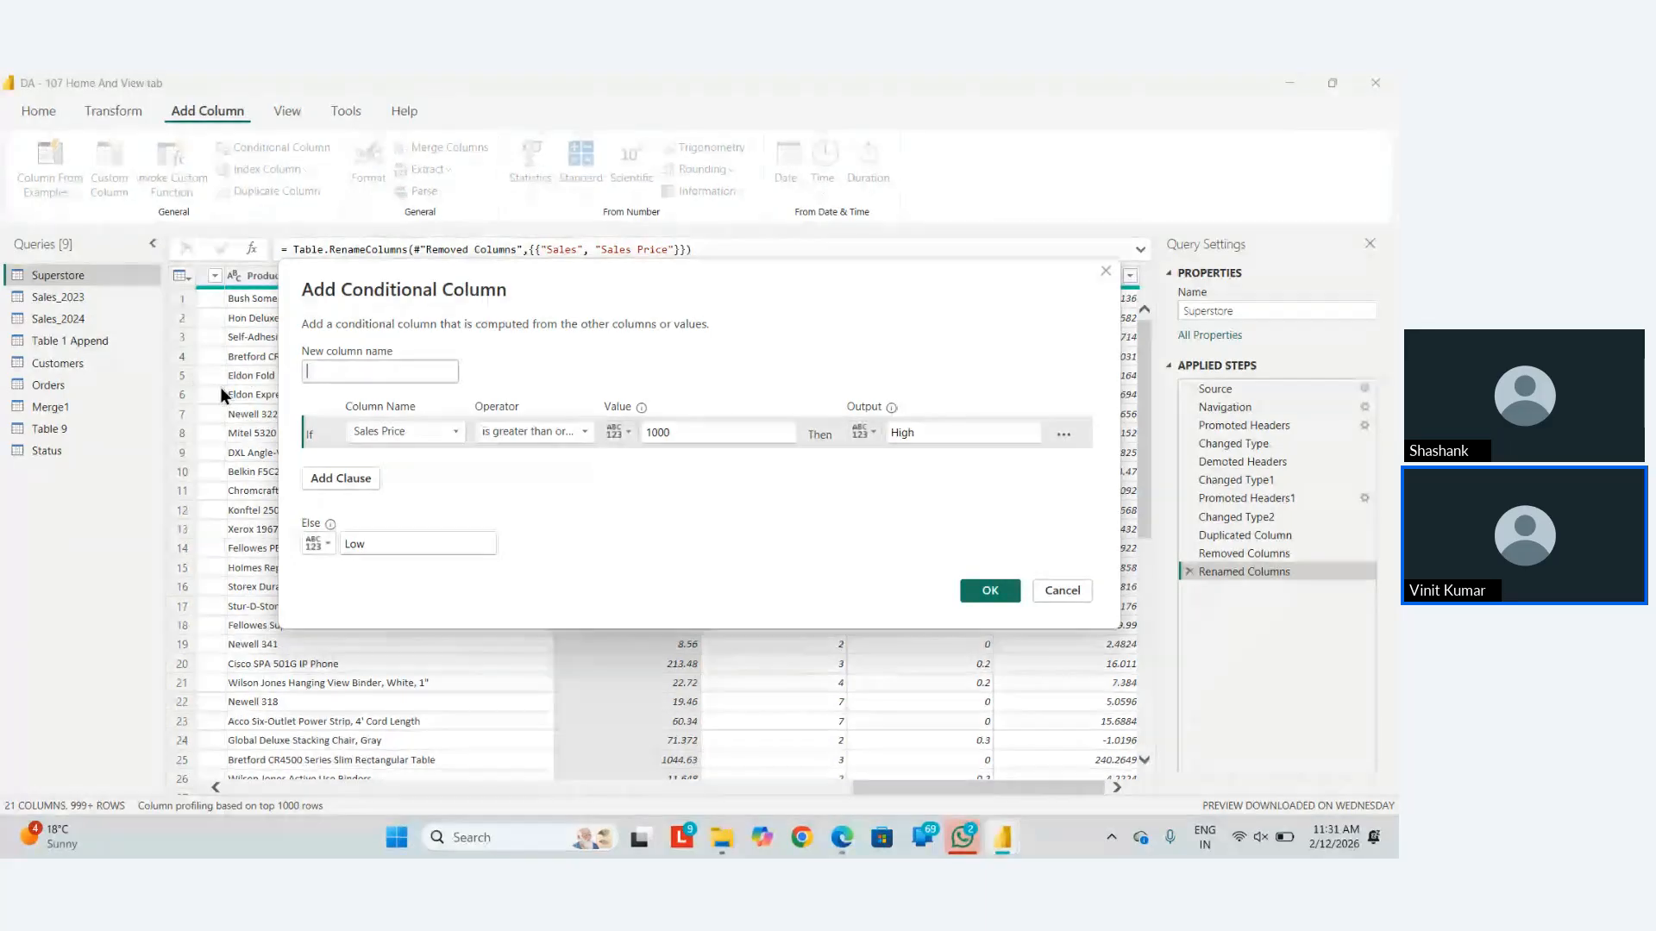
type("Sales Statu")
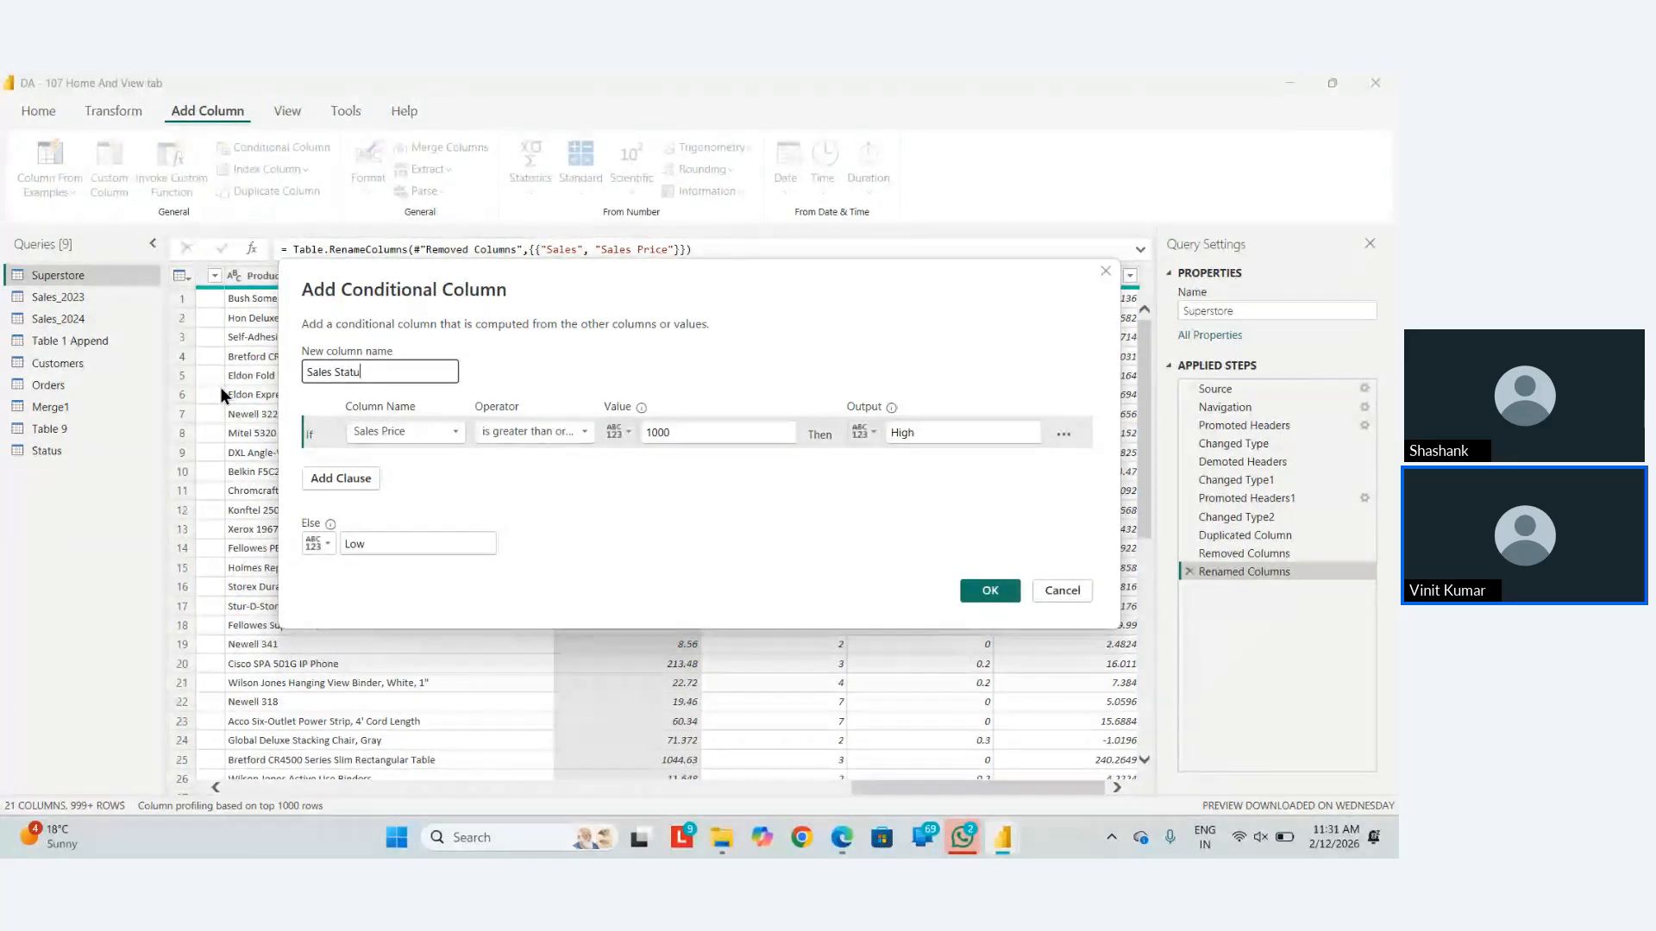
type("s")
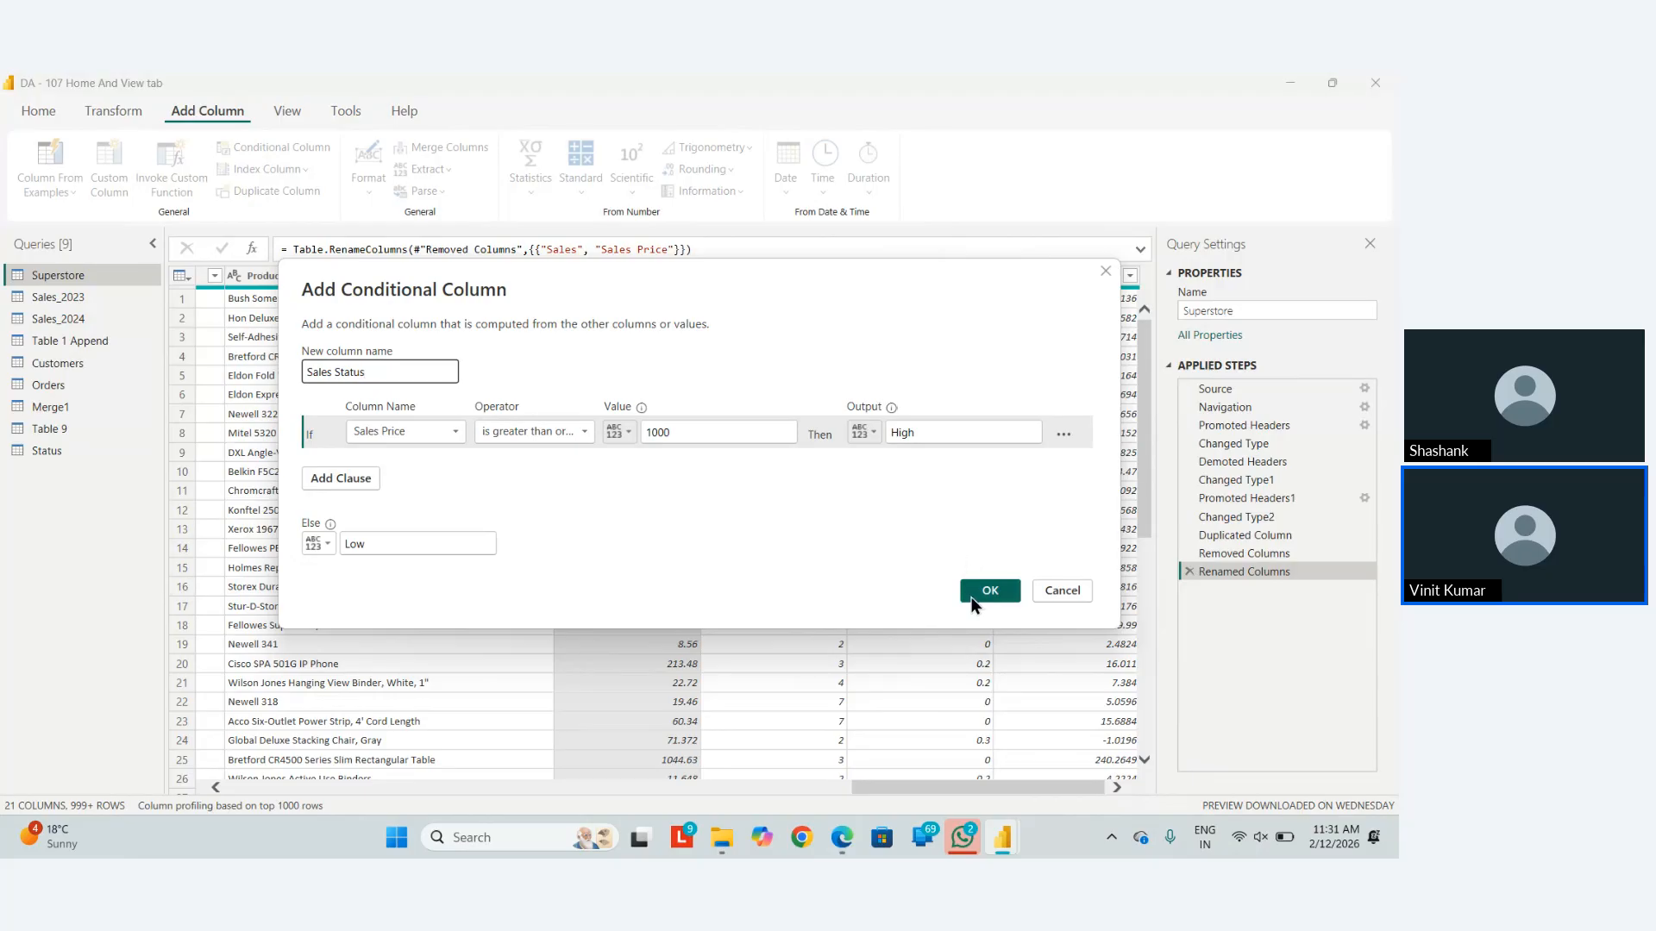
left_click(989, 591)
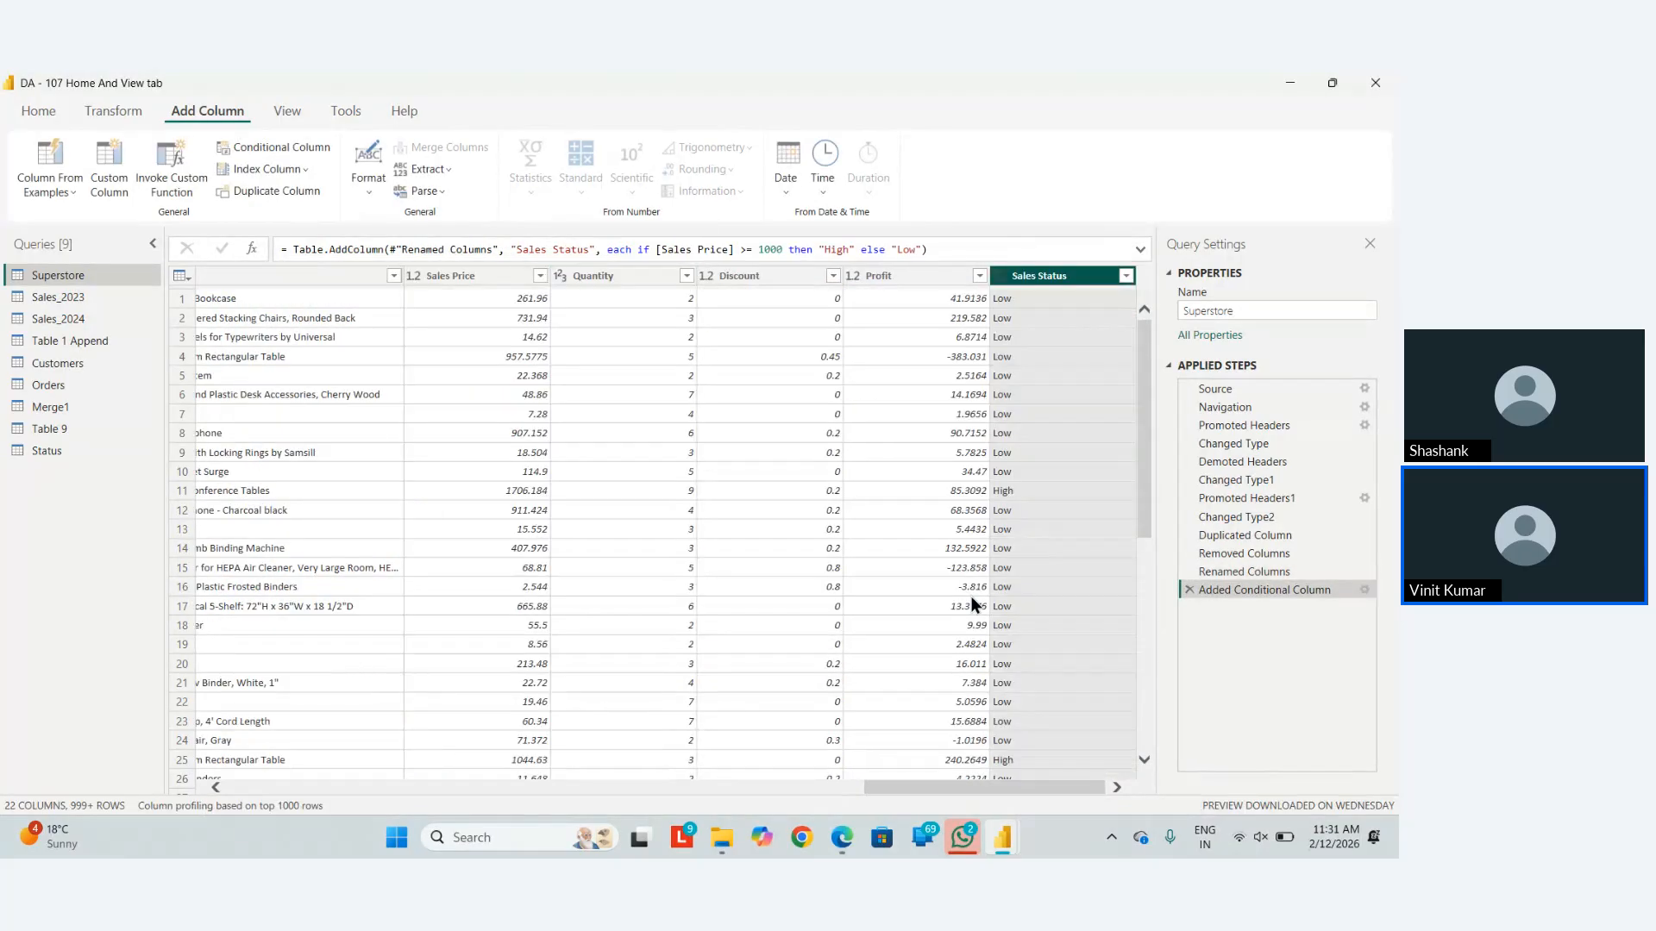
Check the Sales Status values against Sales Price down the rows and locate the Region column.
scroll(983, 606, "down", 1)
scroll(958, 630, "down", 3)
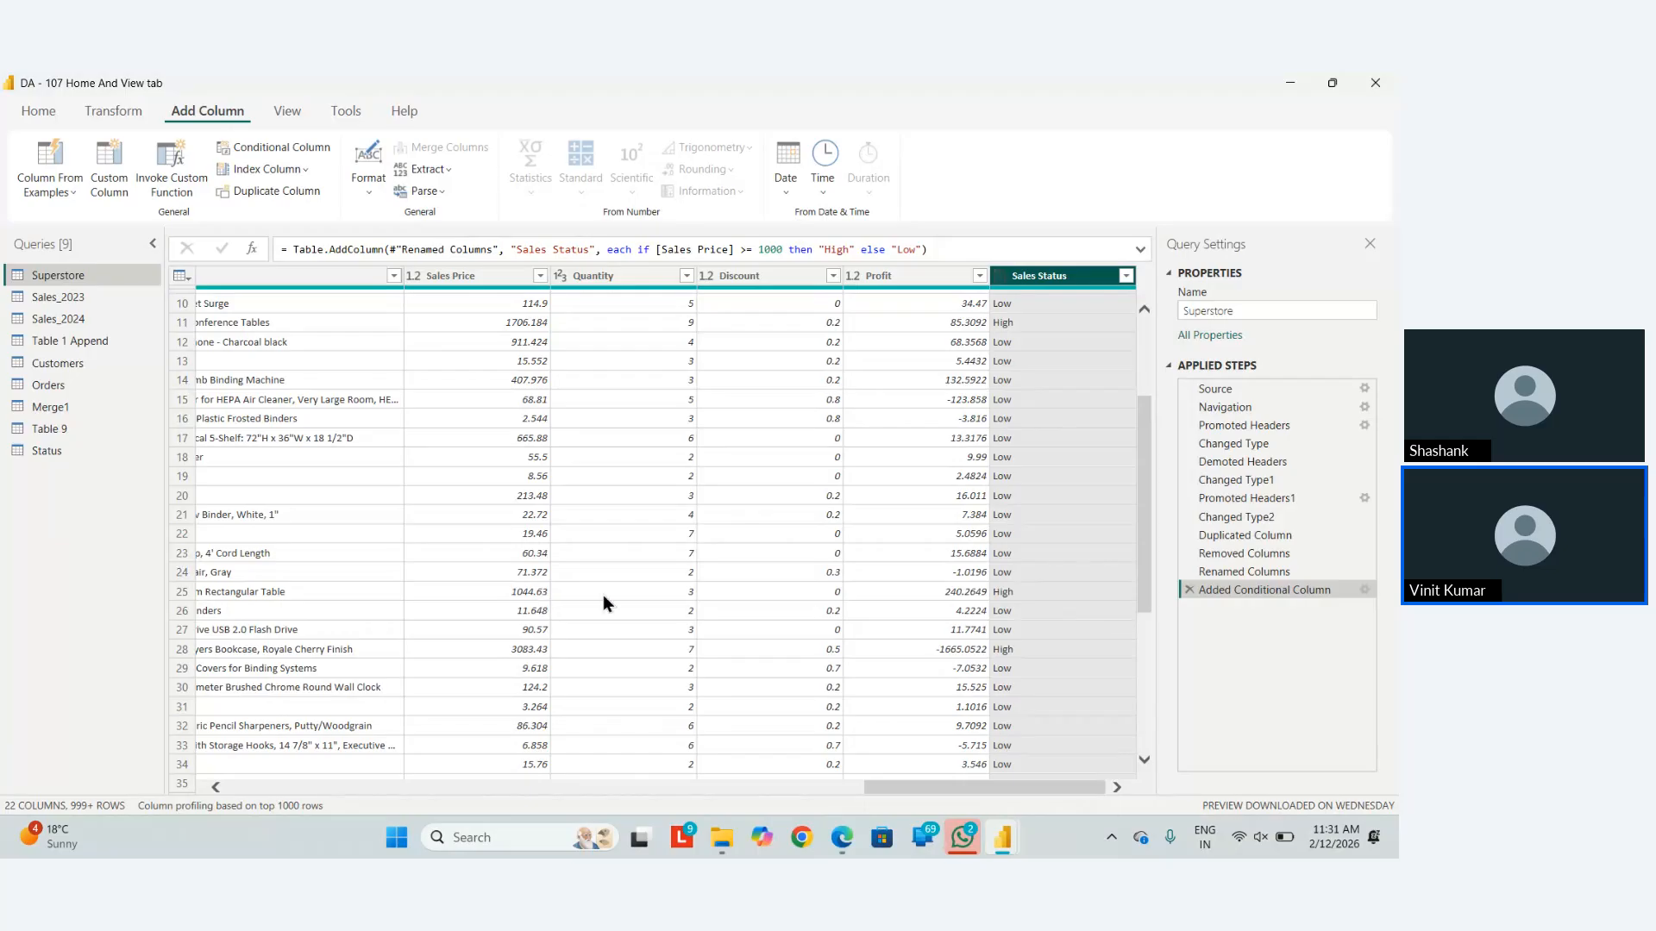
scroll(1146, 638, "down", 20)
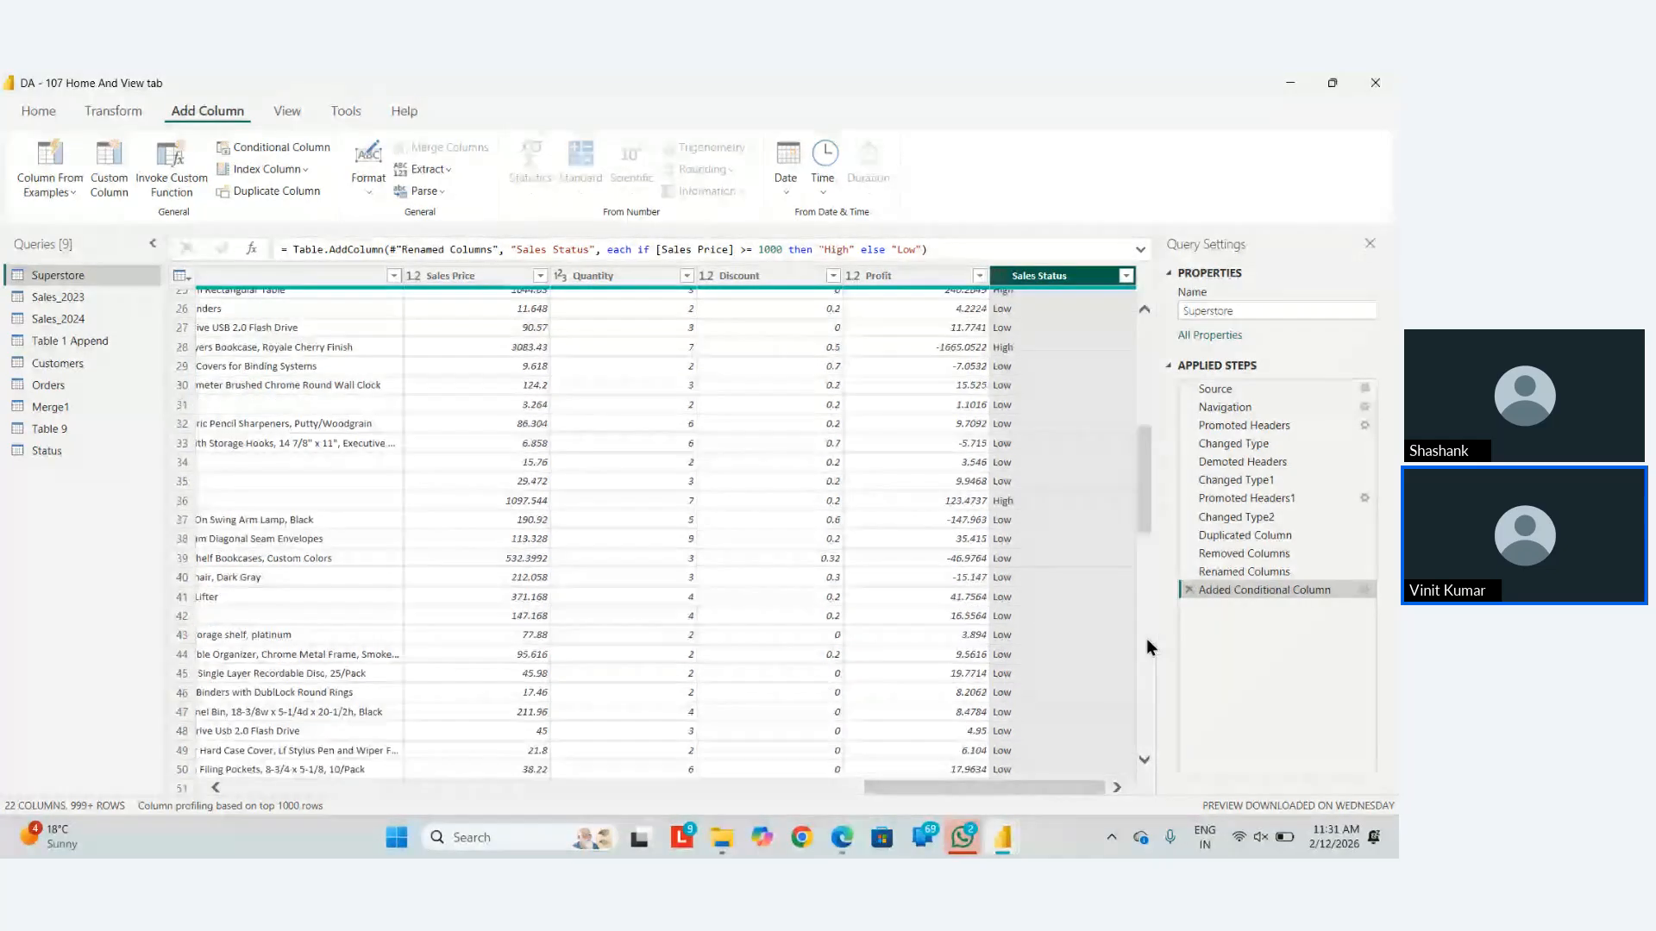
scroll(1146, 638, "up", 20)
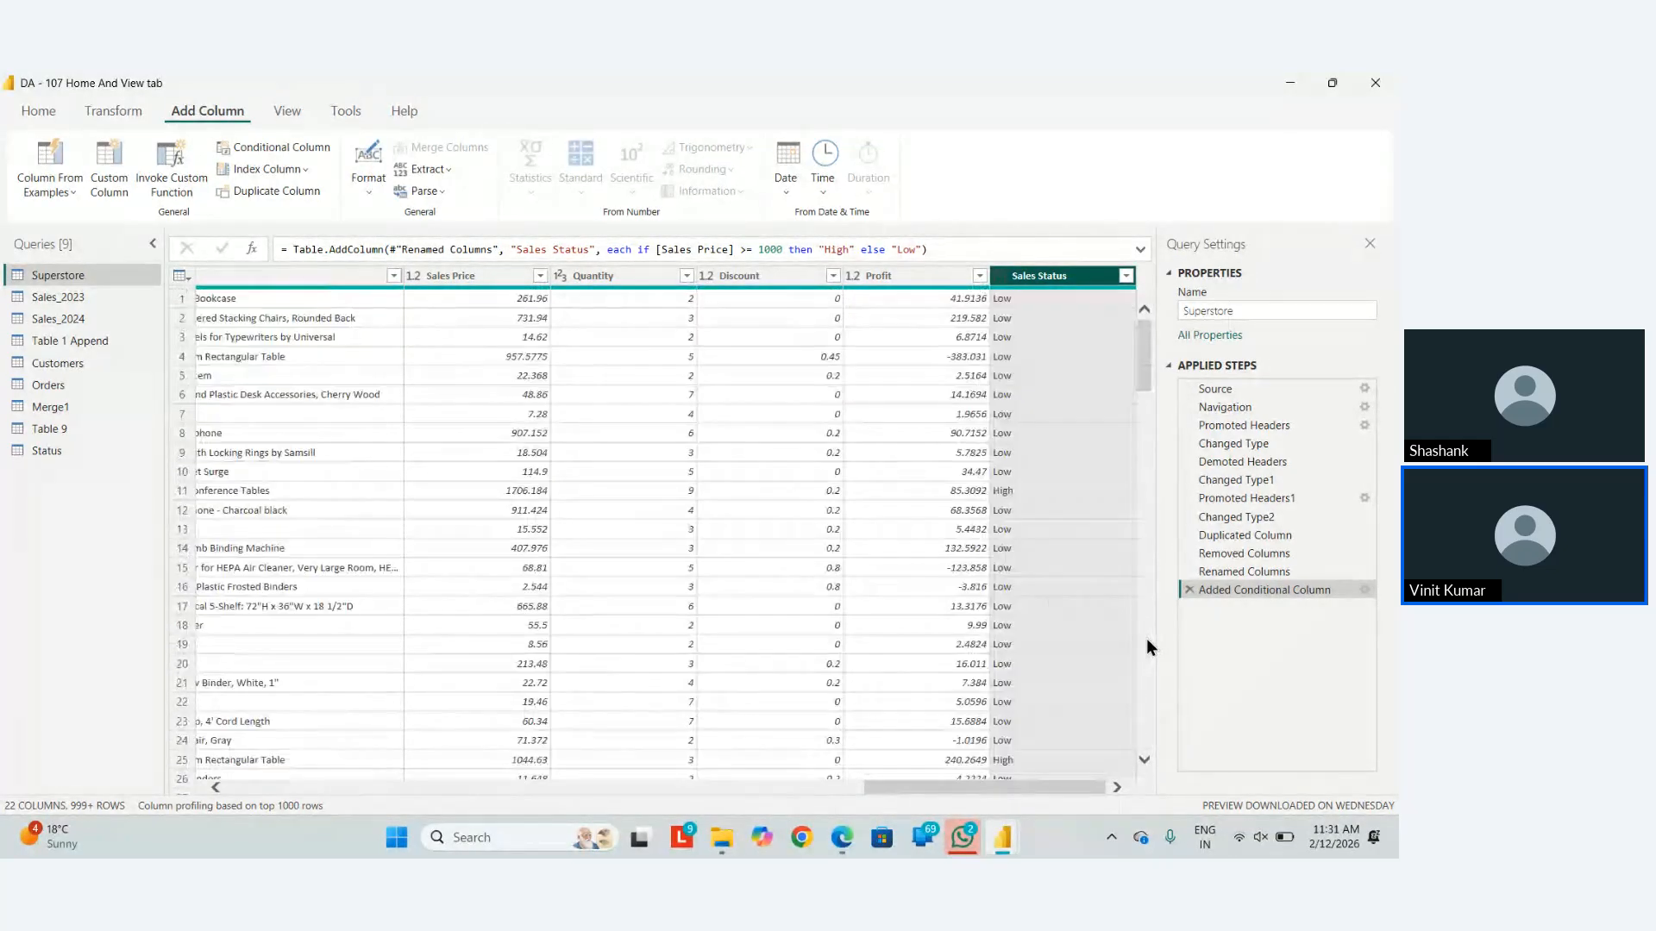
scroll(638, 481, "left", 8)
scroll(638, 490, "left", 10)
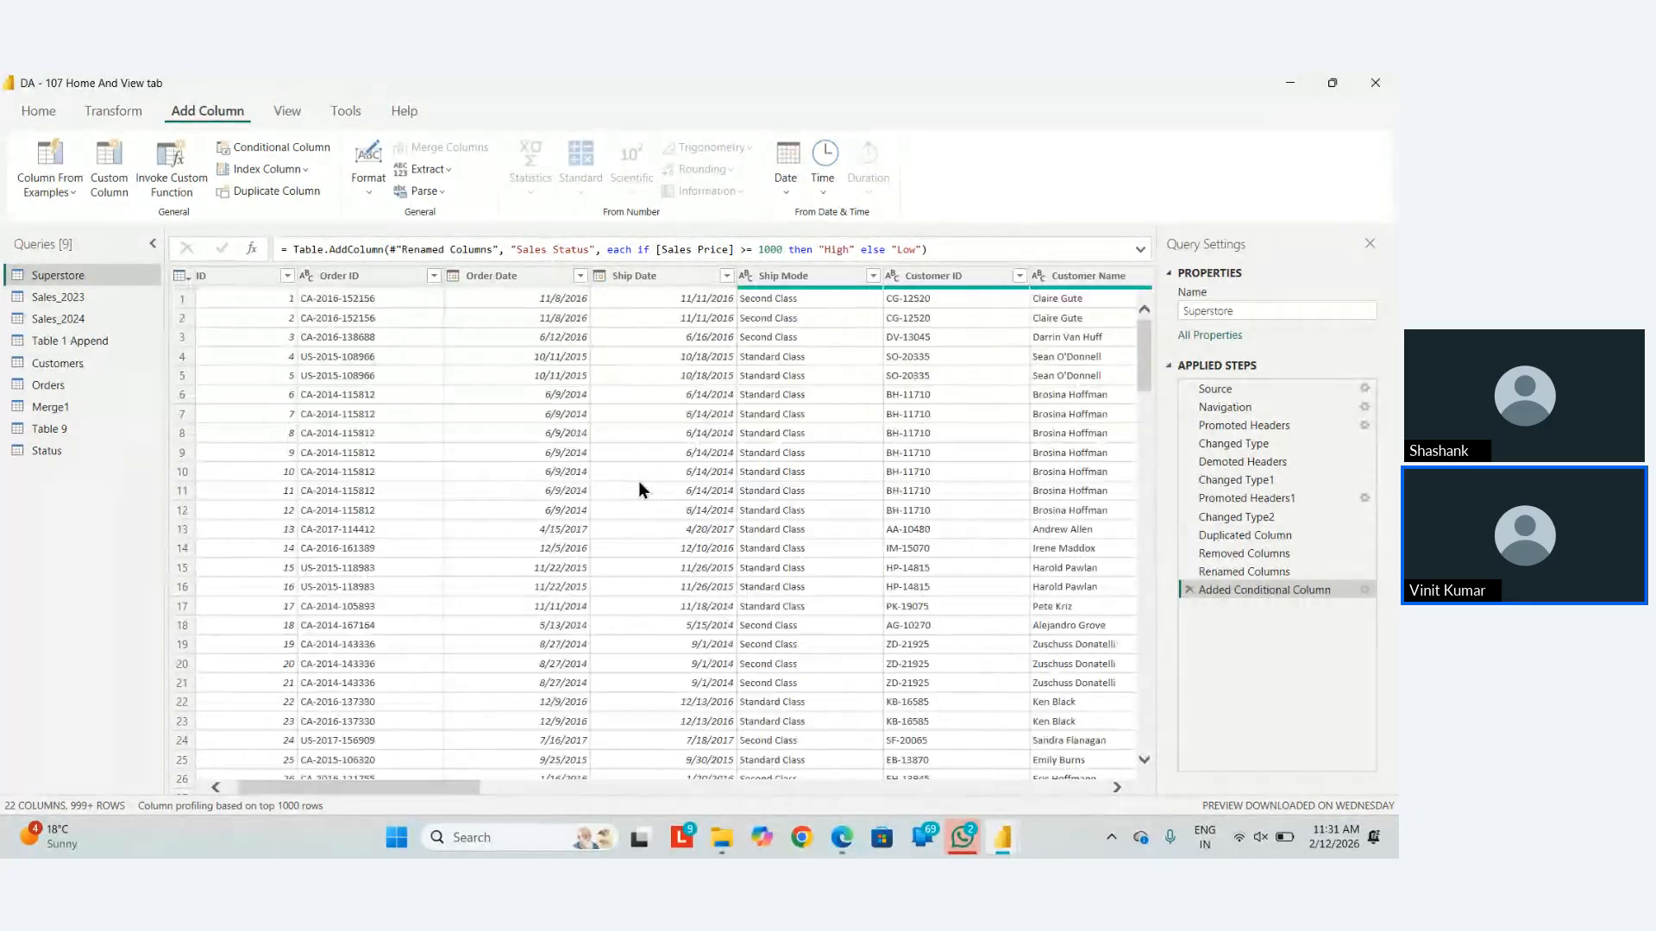
scroll(854, 481, "right", 10)
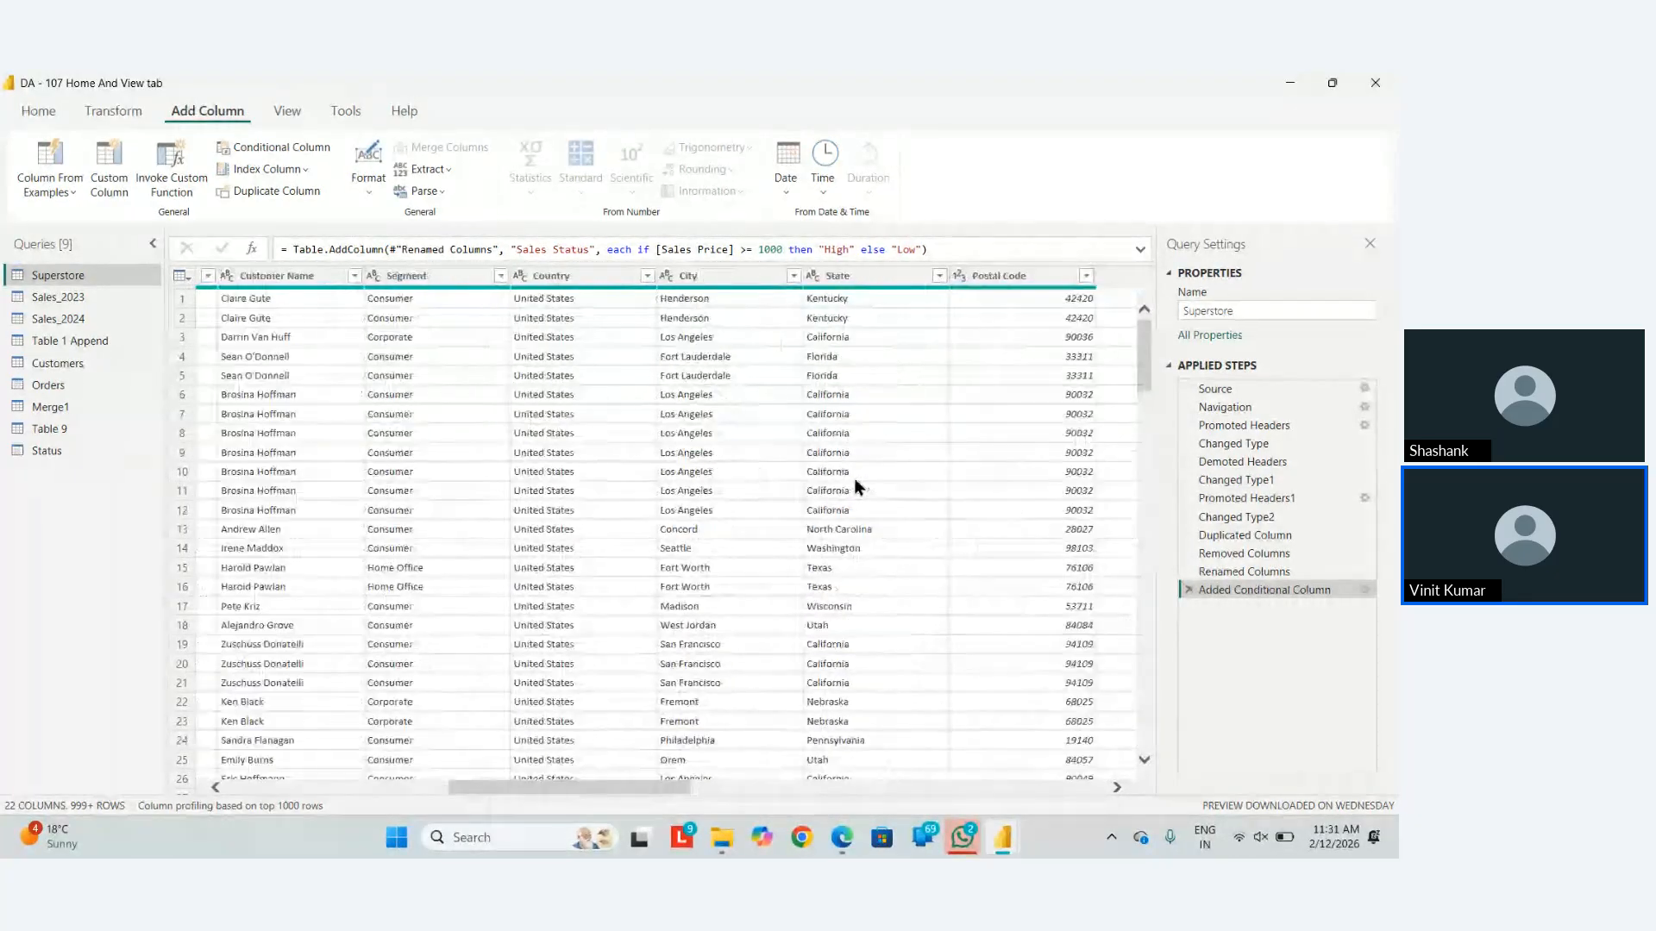
scroll(853, 487, "right", 3)
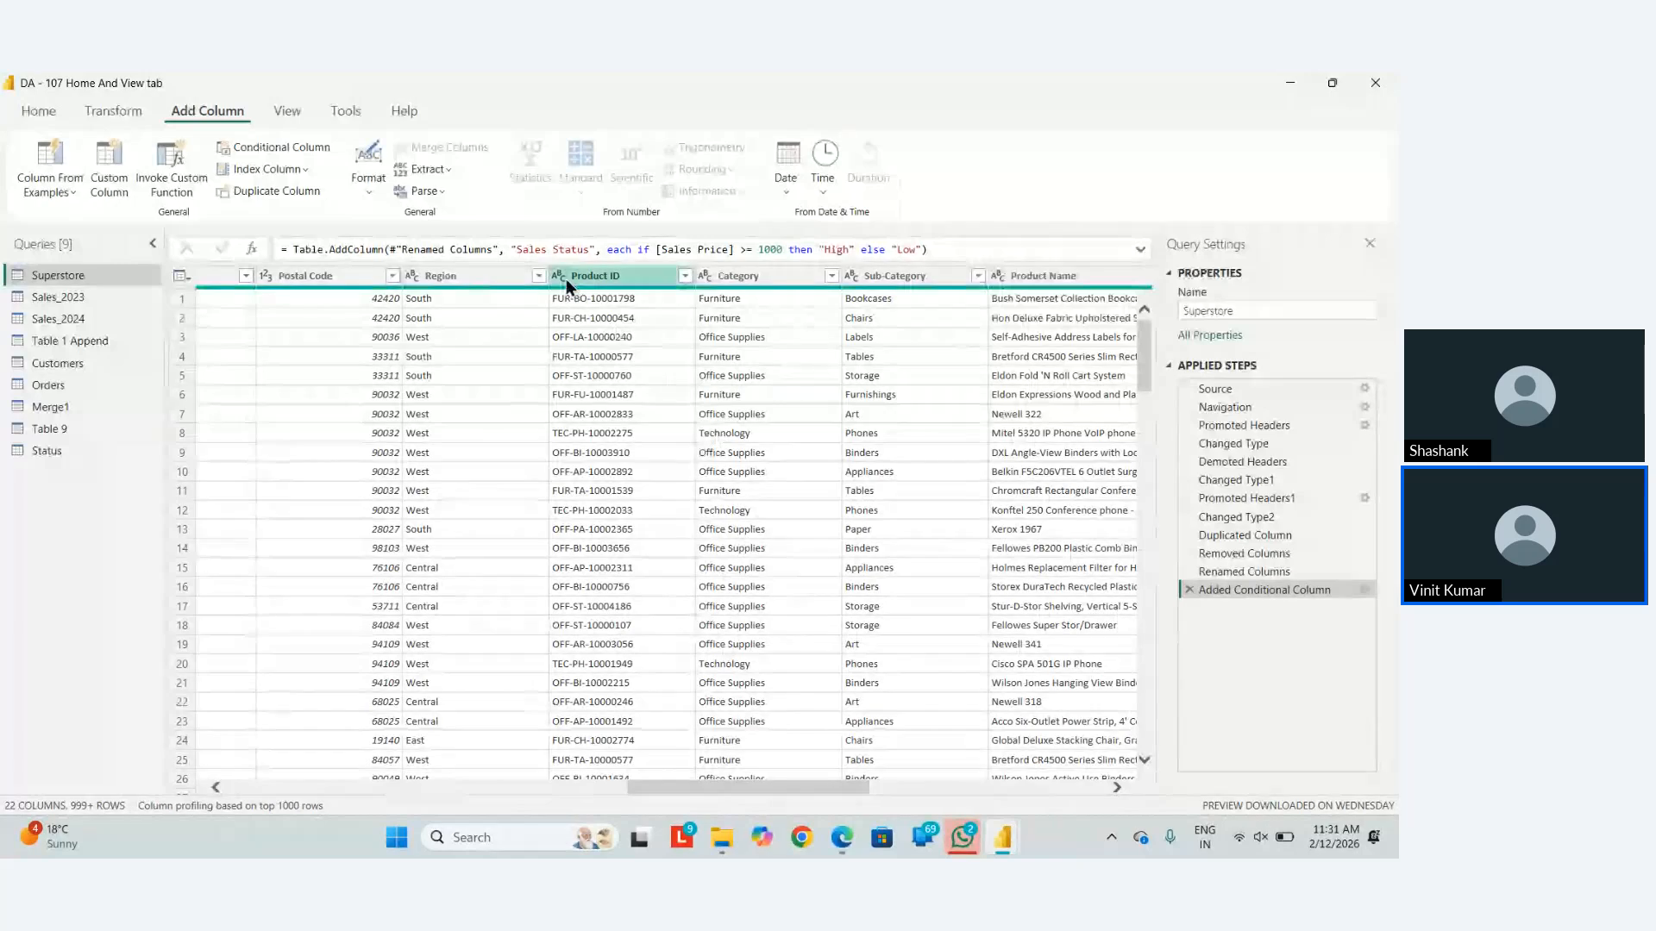
Start another conditional column with a first clause that outputs NR when Region equals North.
left_click(503, 274)
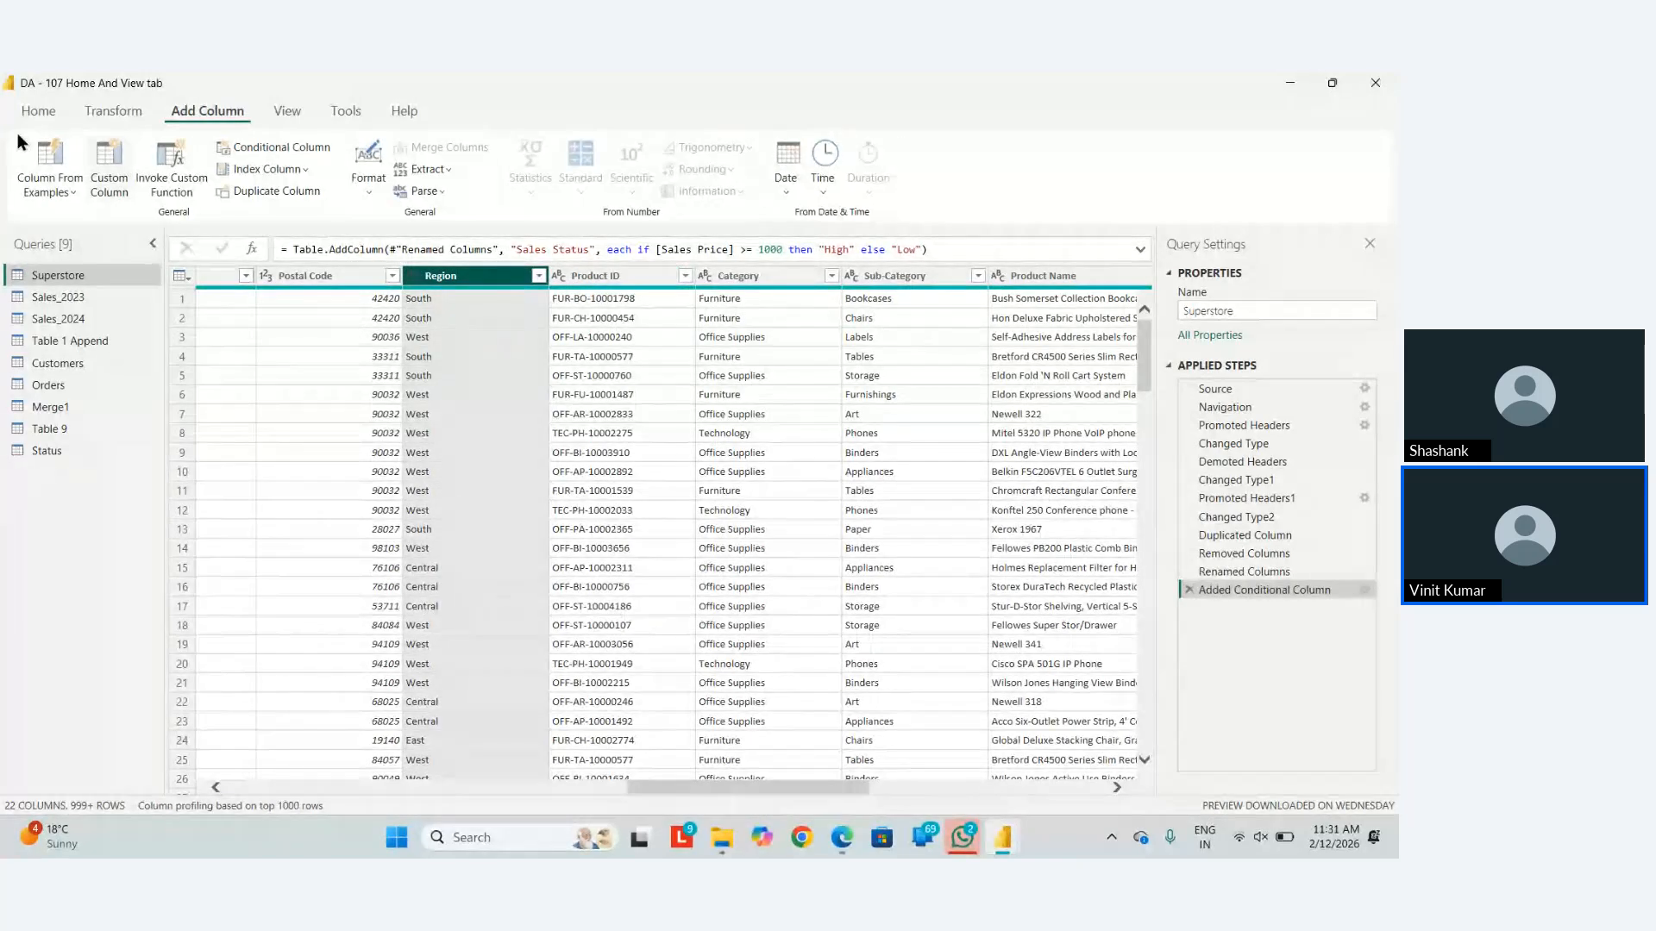
left_click(276, 147)
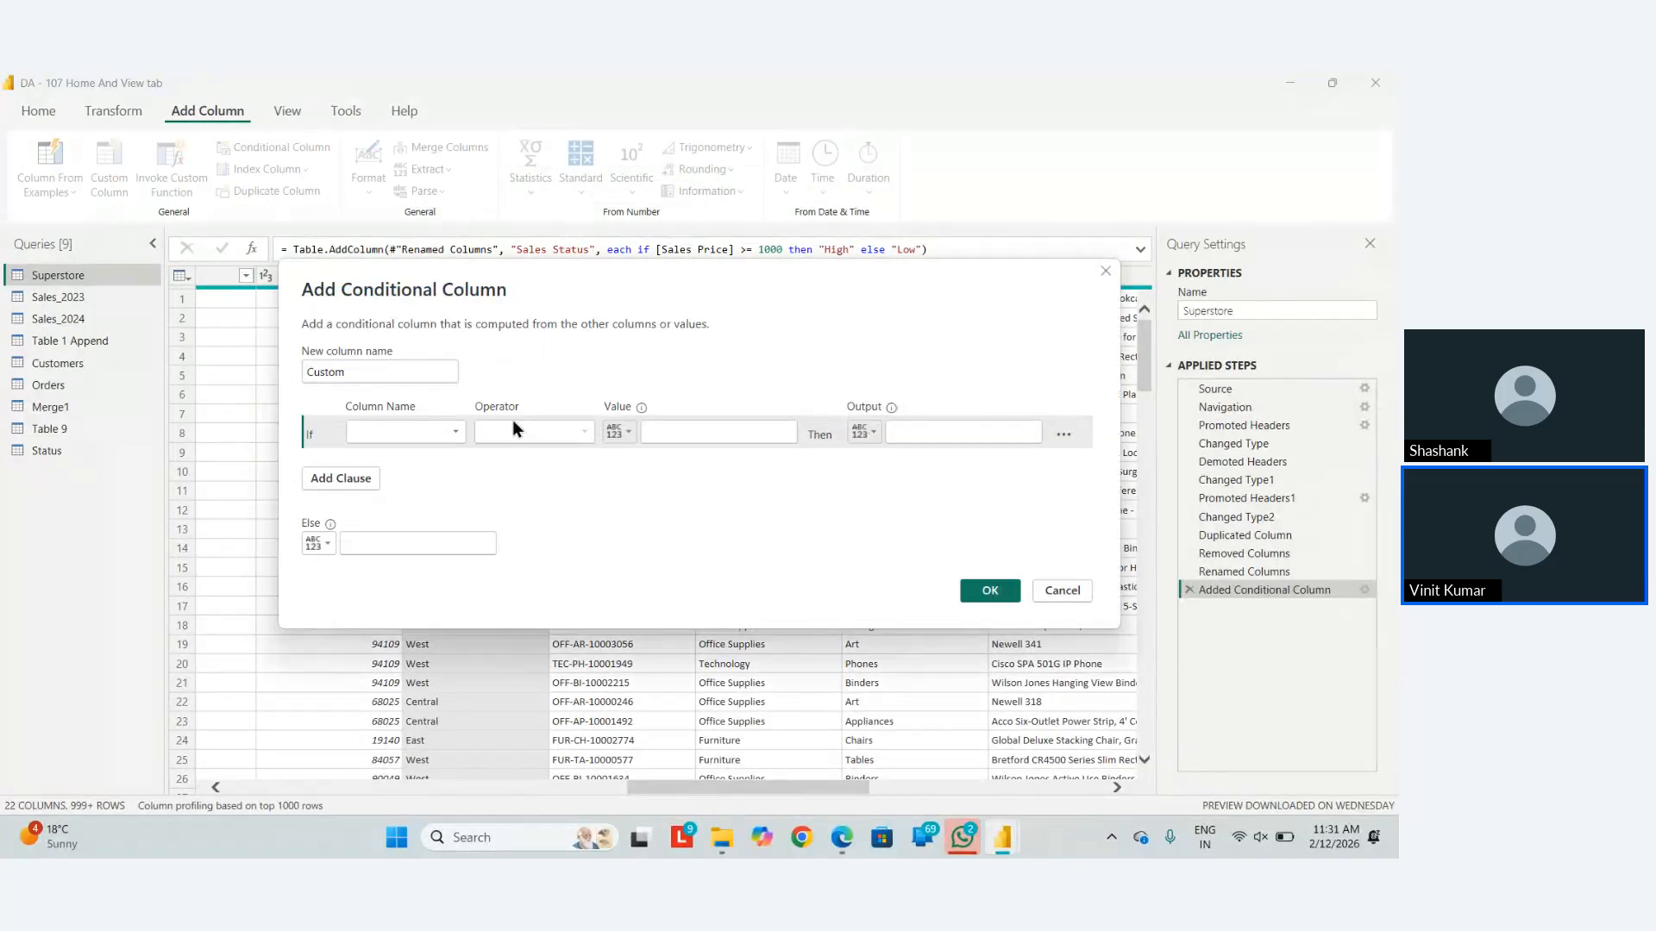
left_click(411, 430)
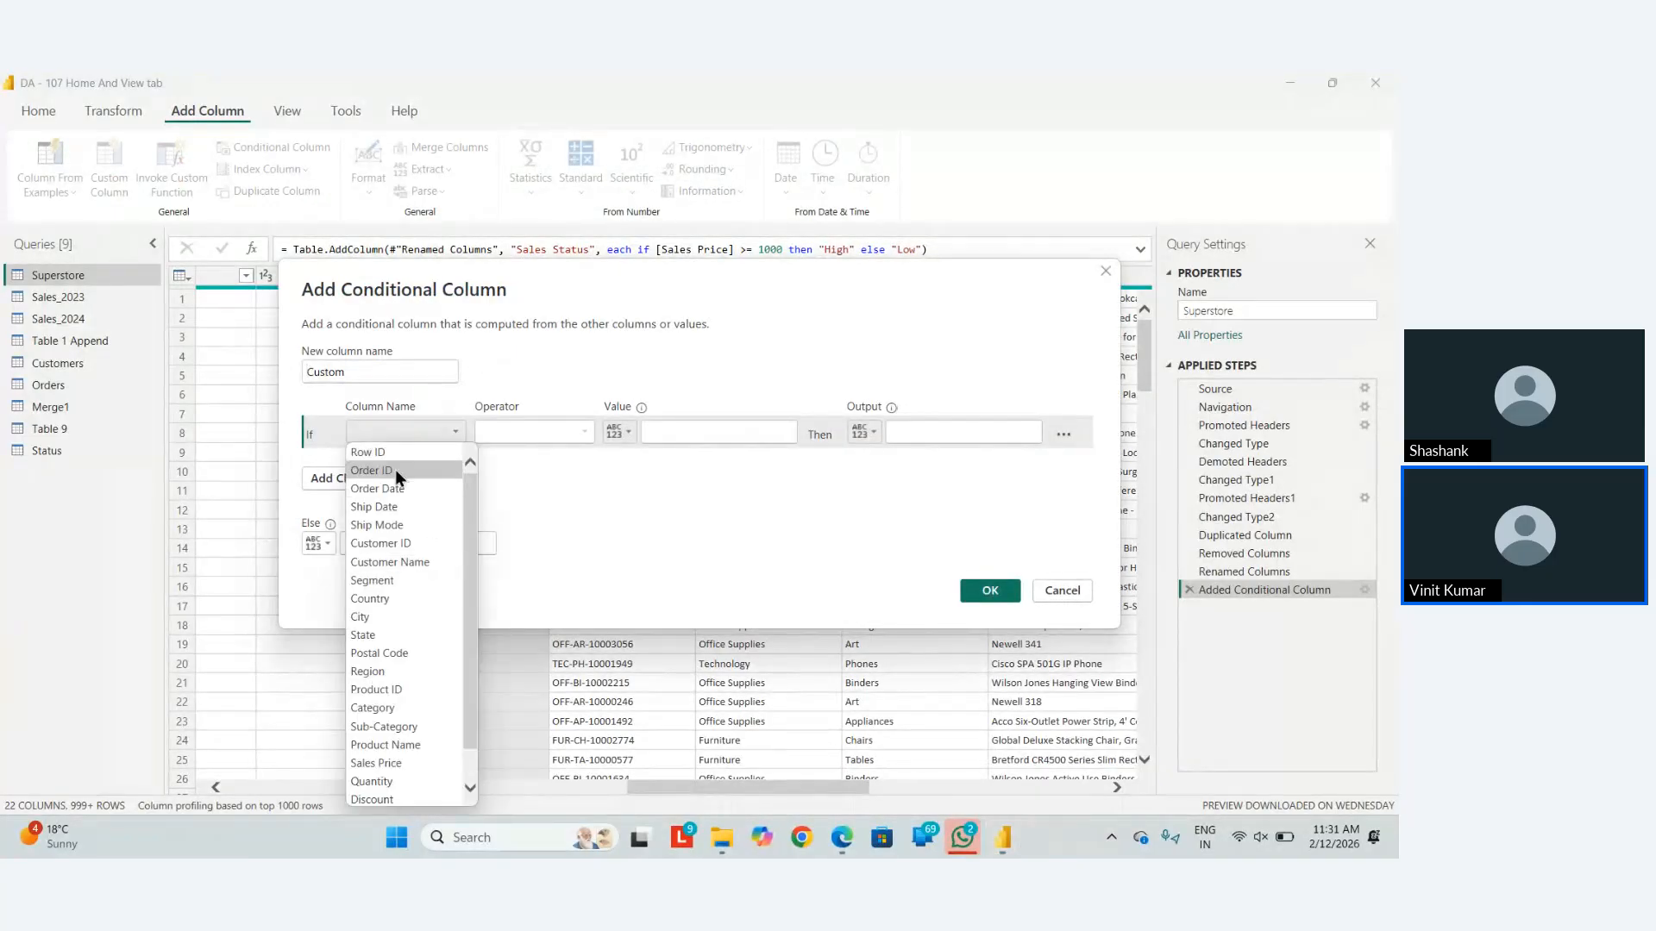
left_click(399, 665)
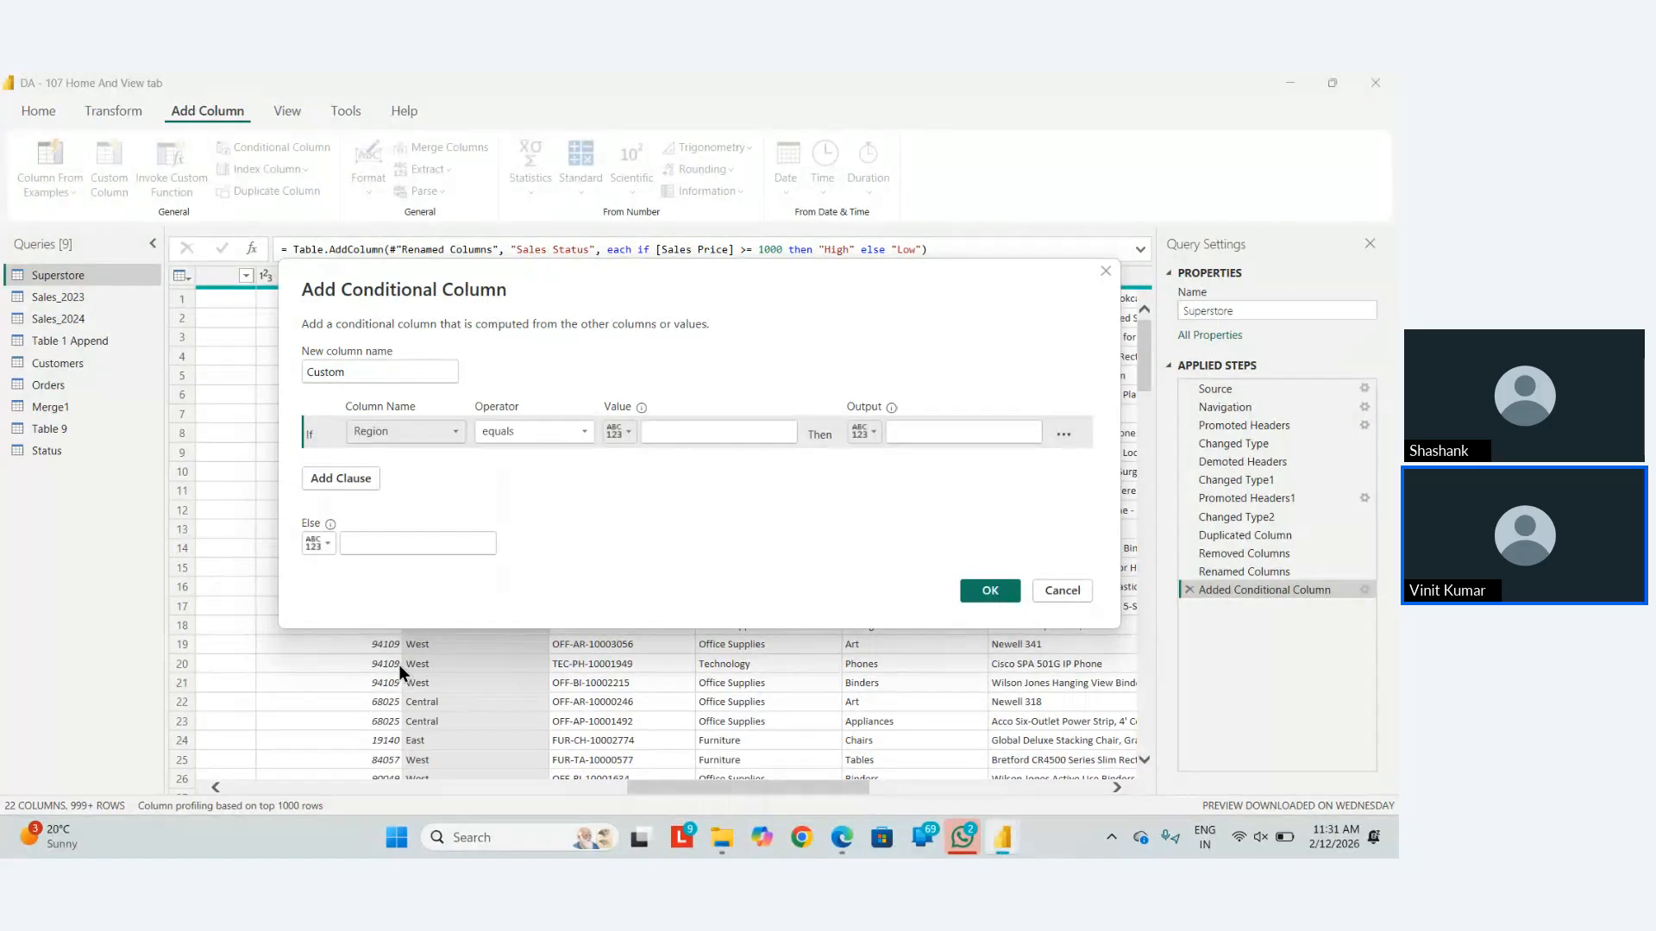
key("Caps_Lock")
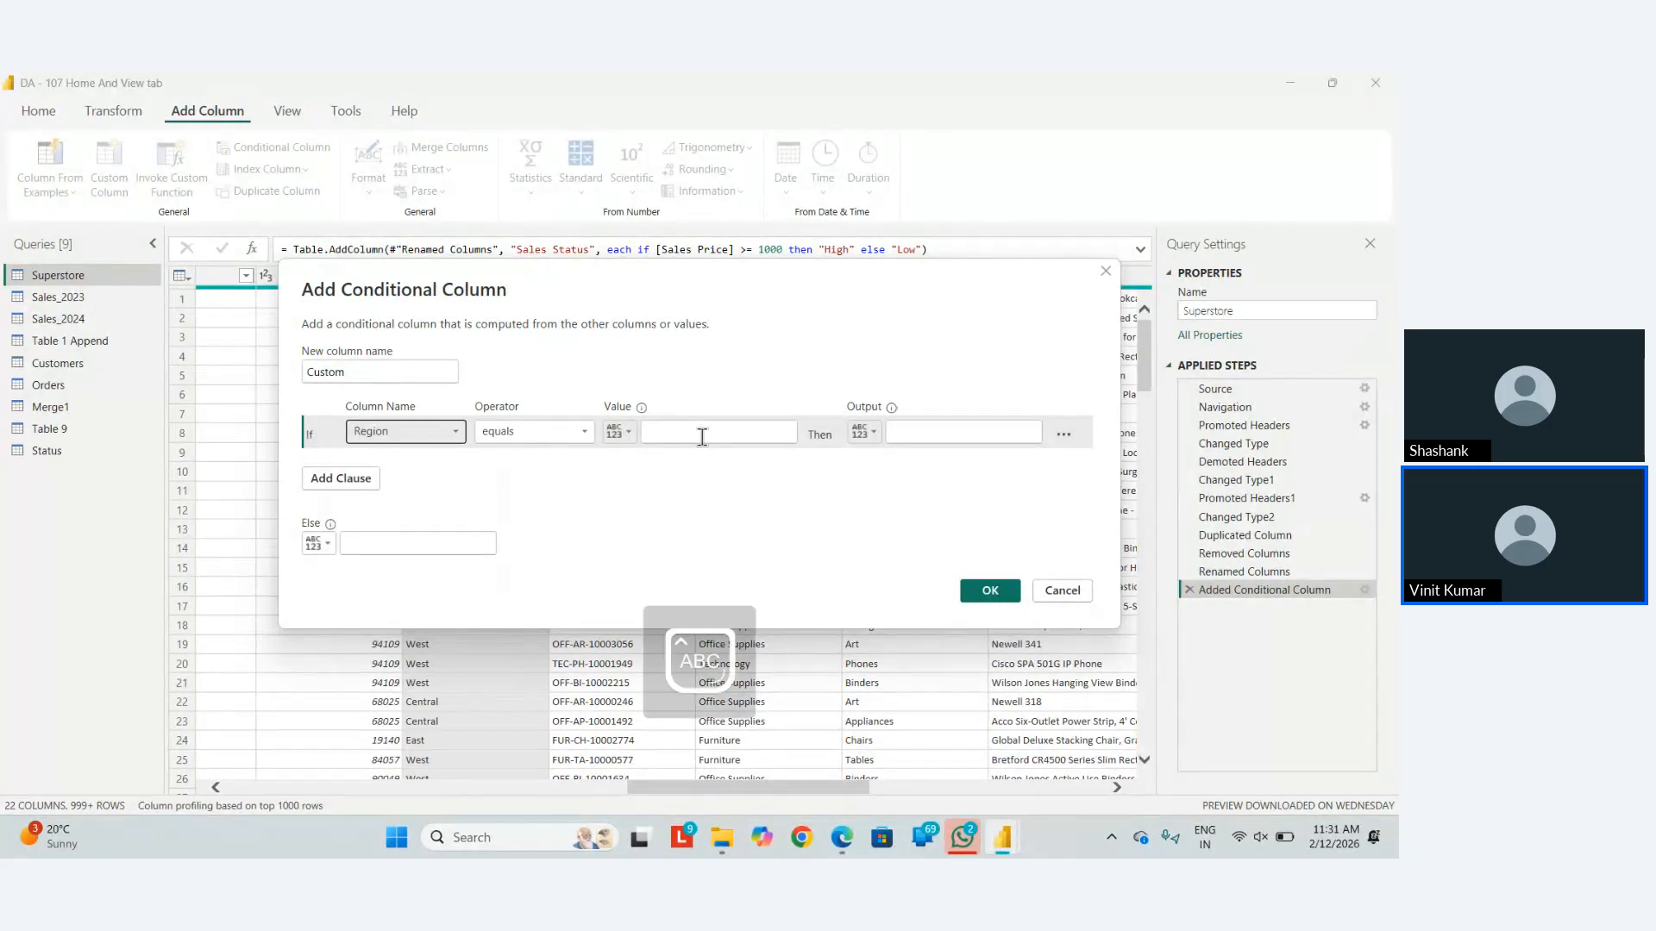
key("Caps_Lock")
left_click(702, 434)
type("North")
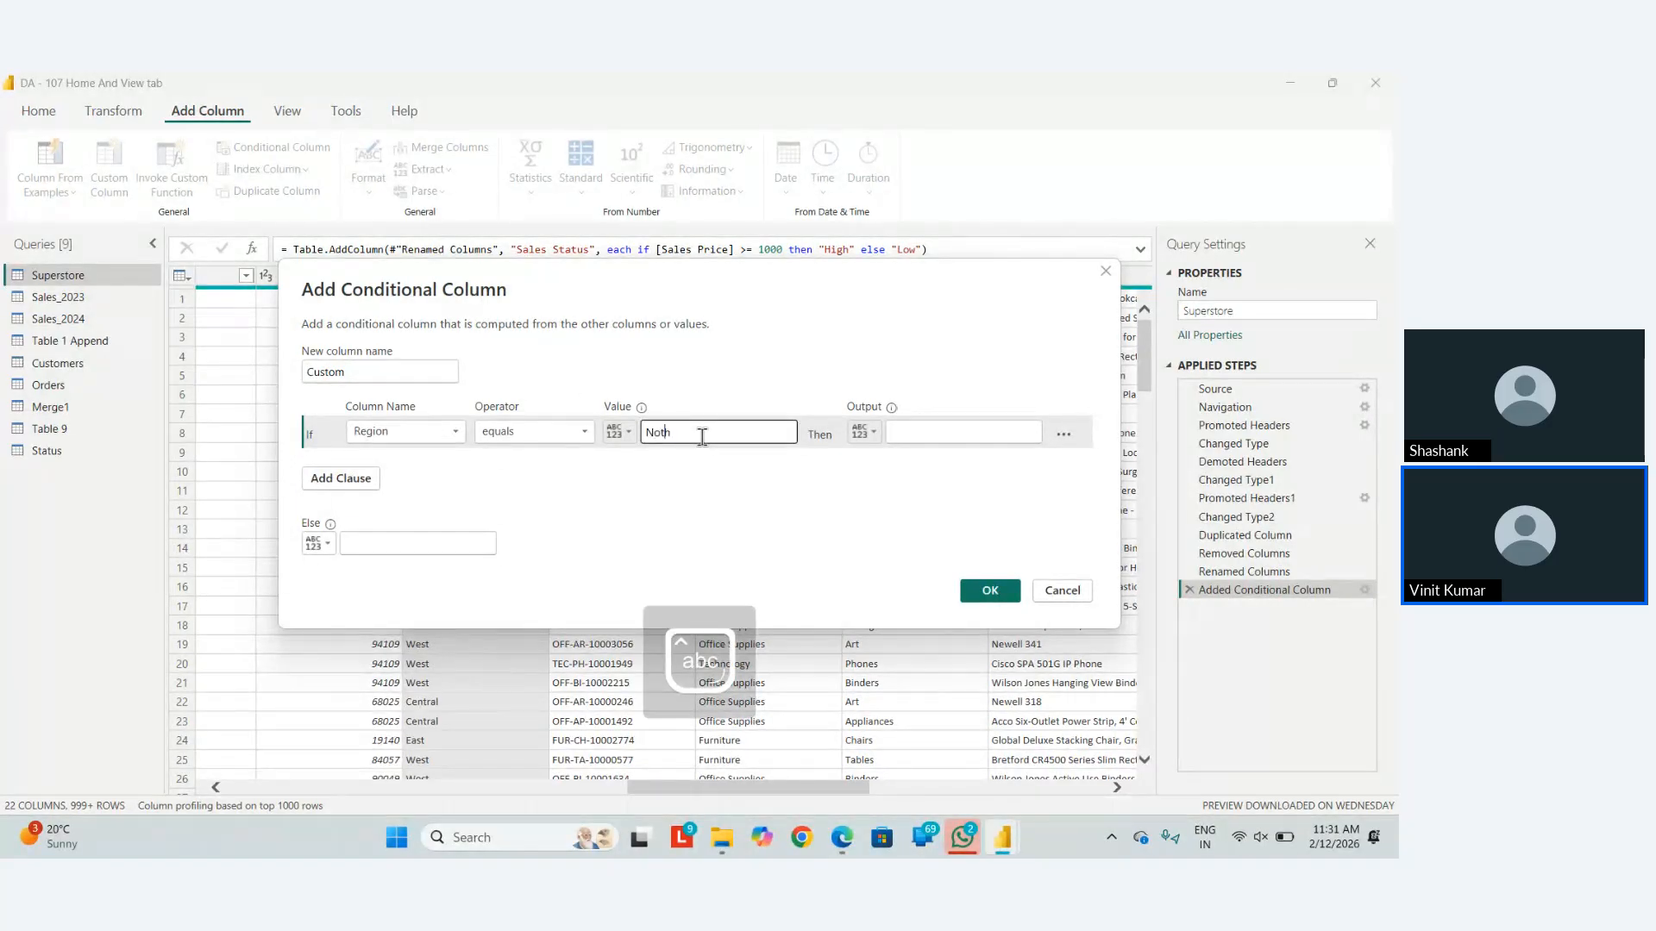
key("BackSpace")
key("BackSpace")
type("rth")
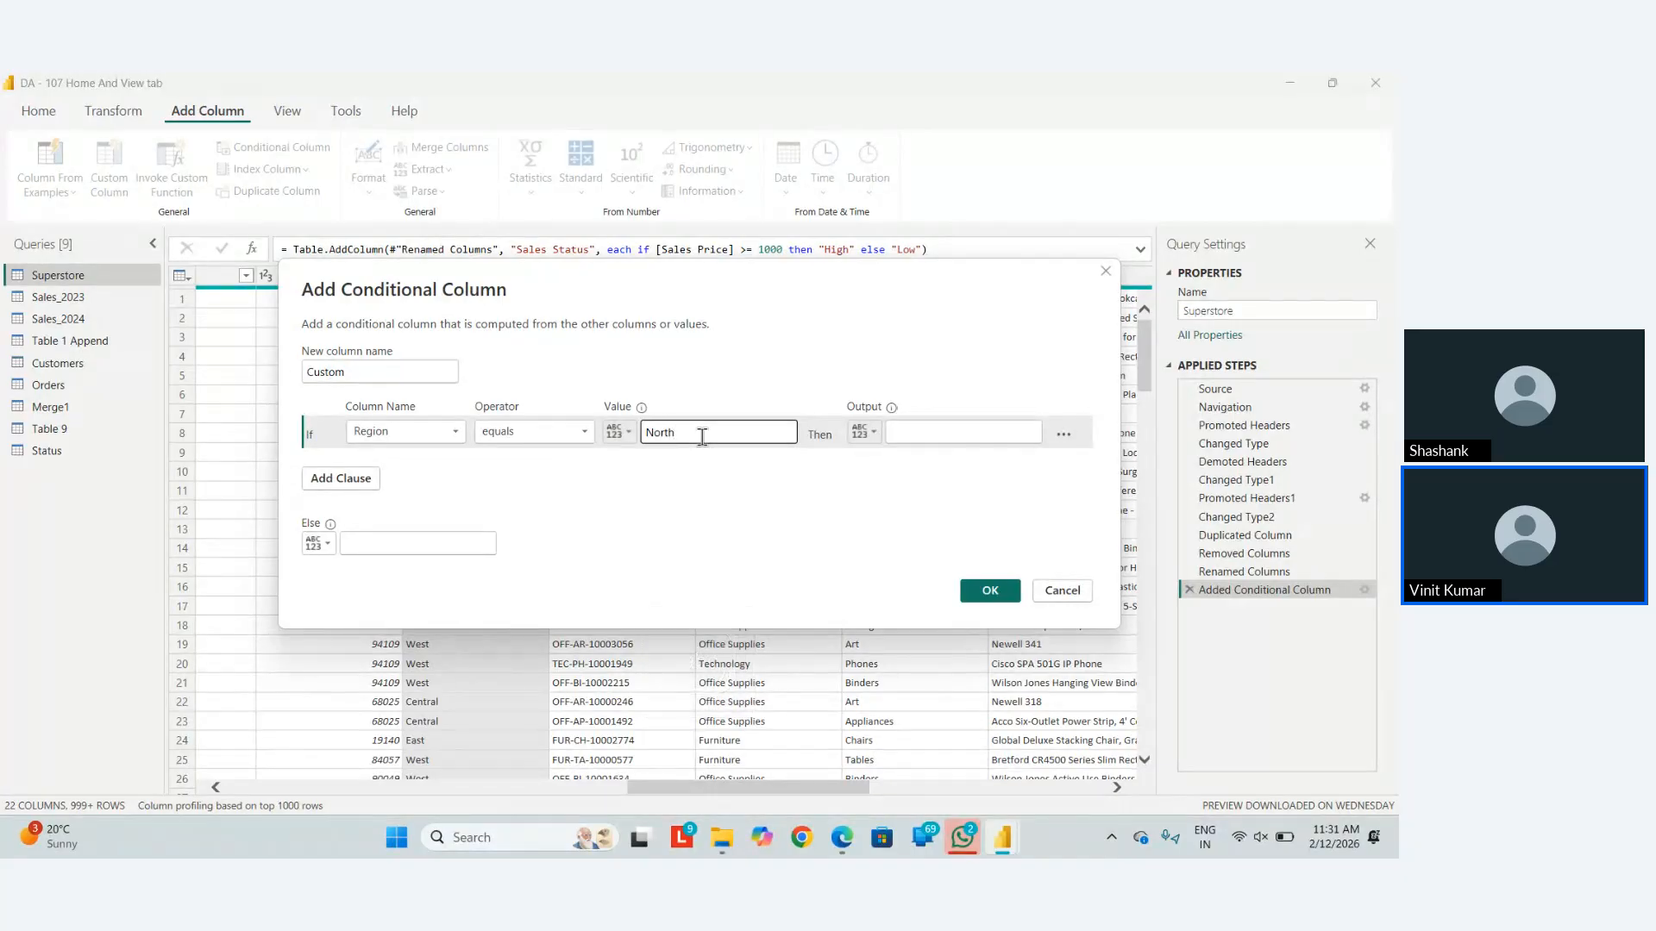
left_click(901, 428)
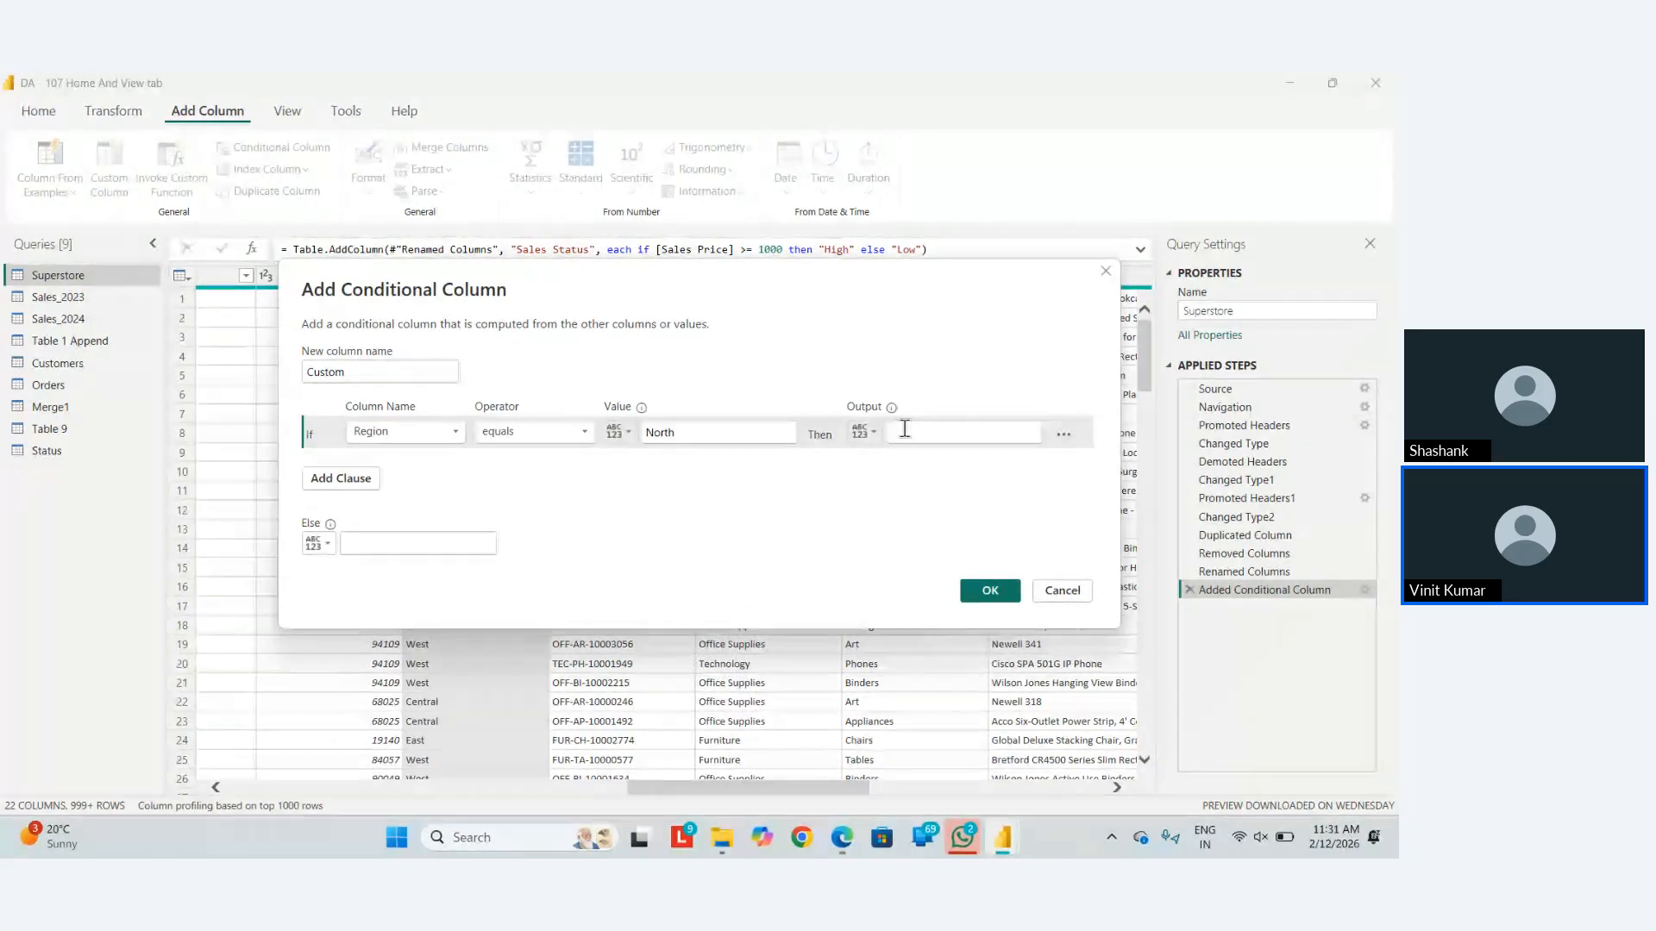
type("NR")
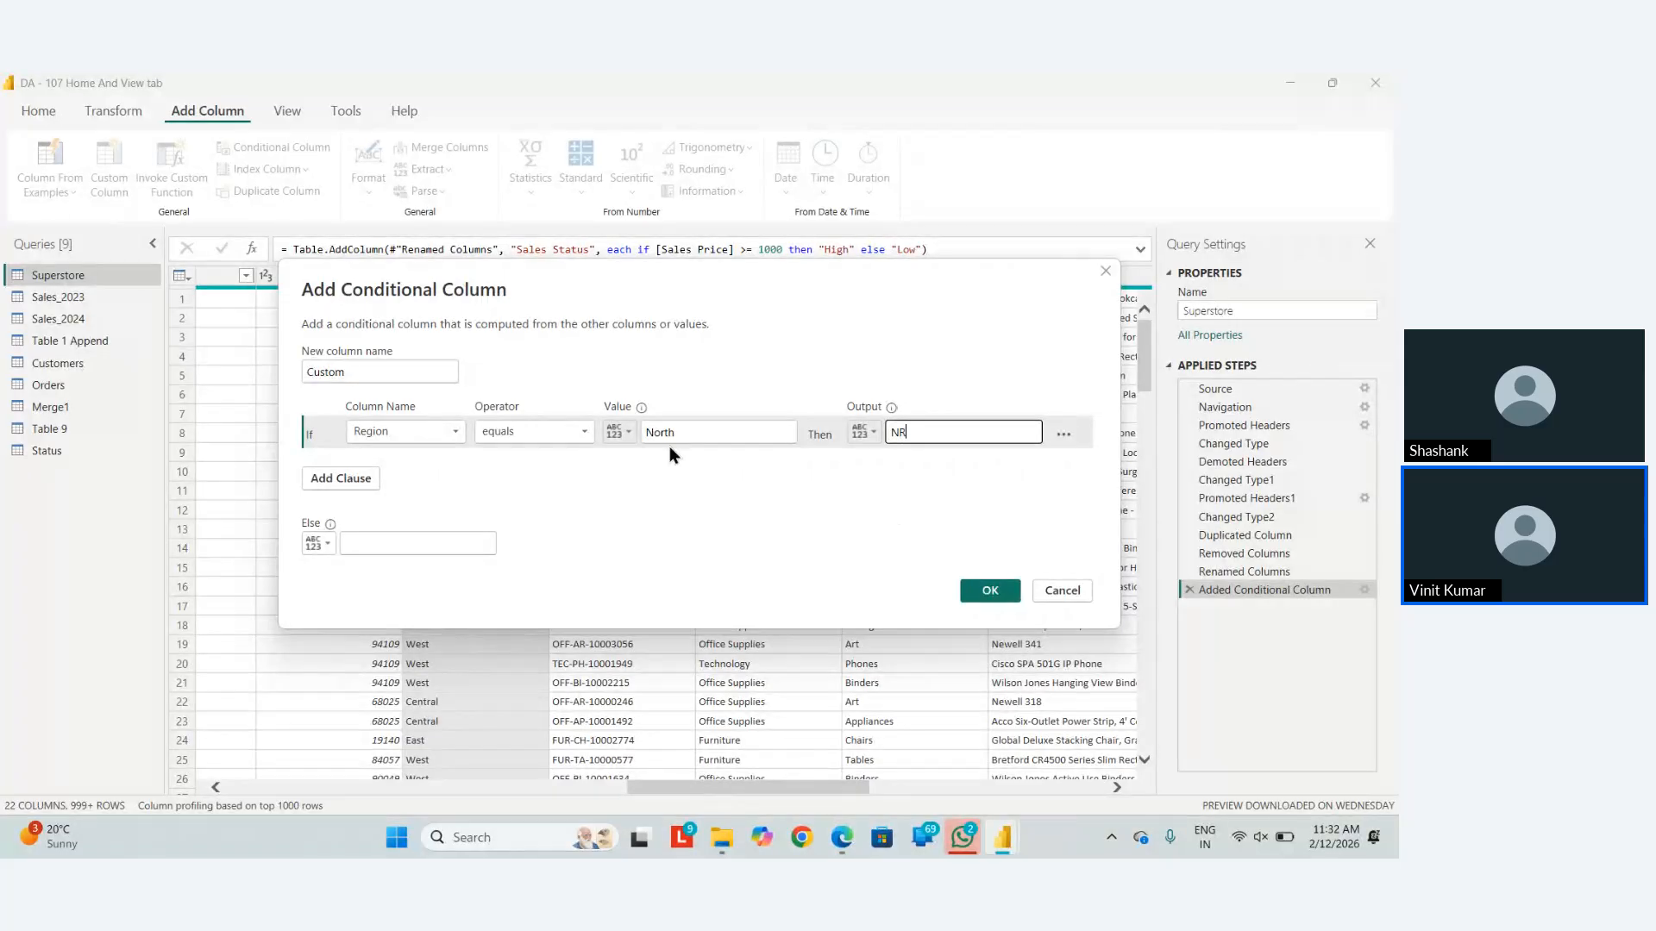
Add an else-if clause that outputs SR when Region equals South, and set the else output to MISC.
left_click(365, 481)
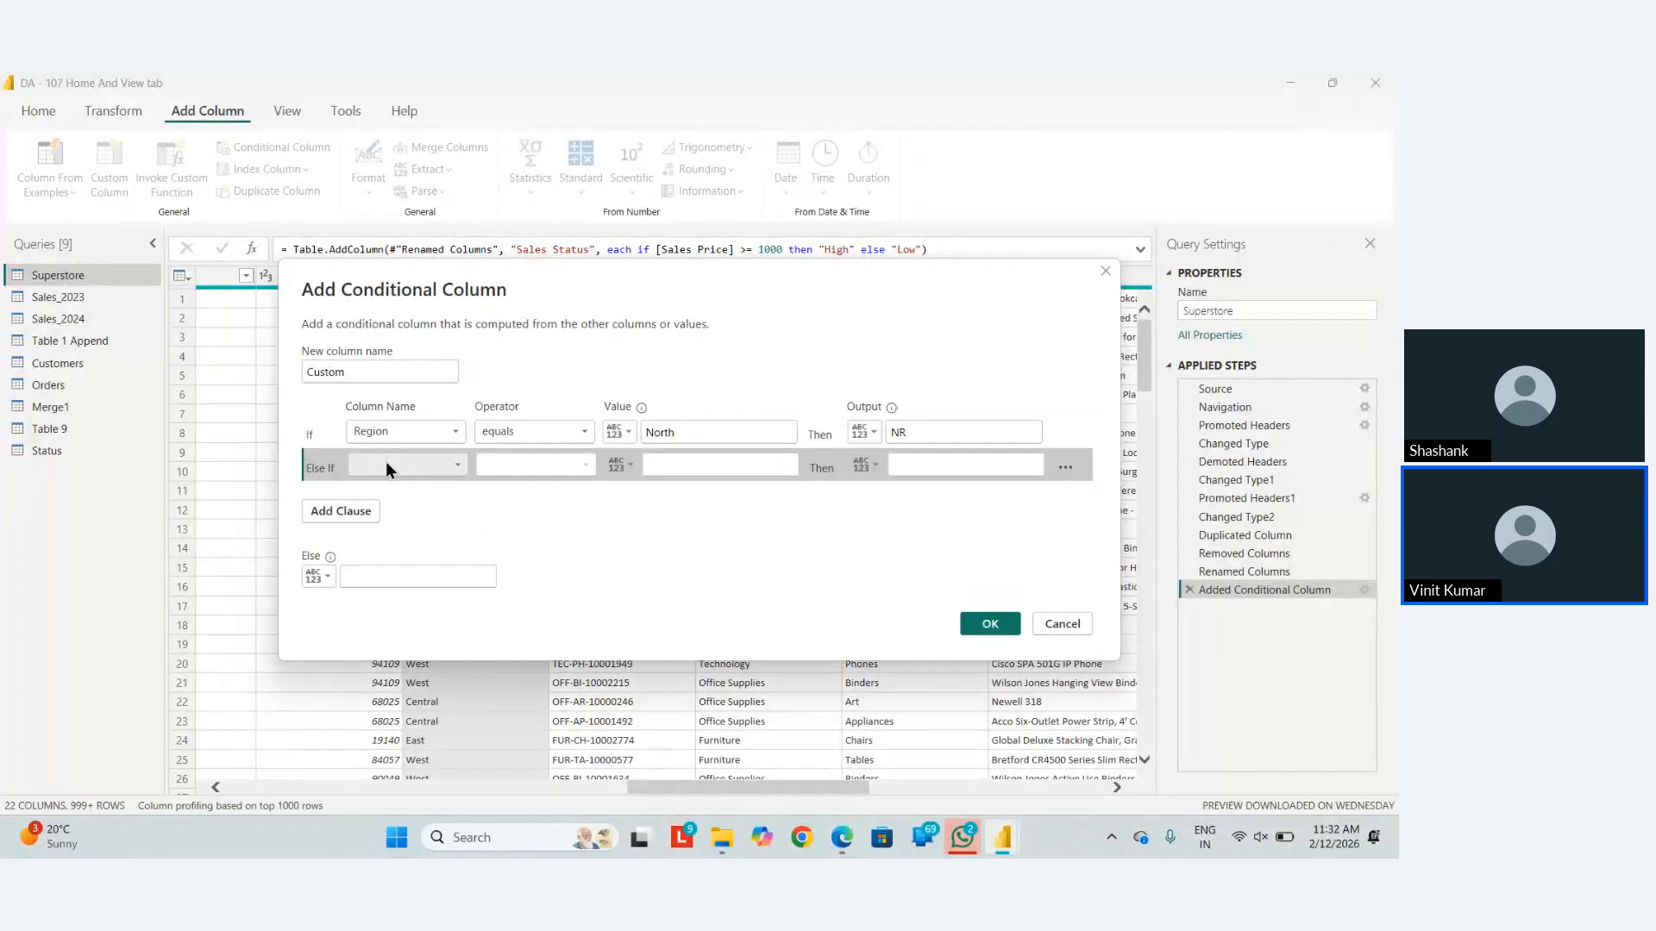
left_click(385, 464)
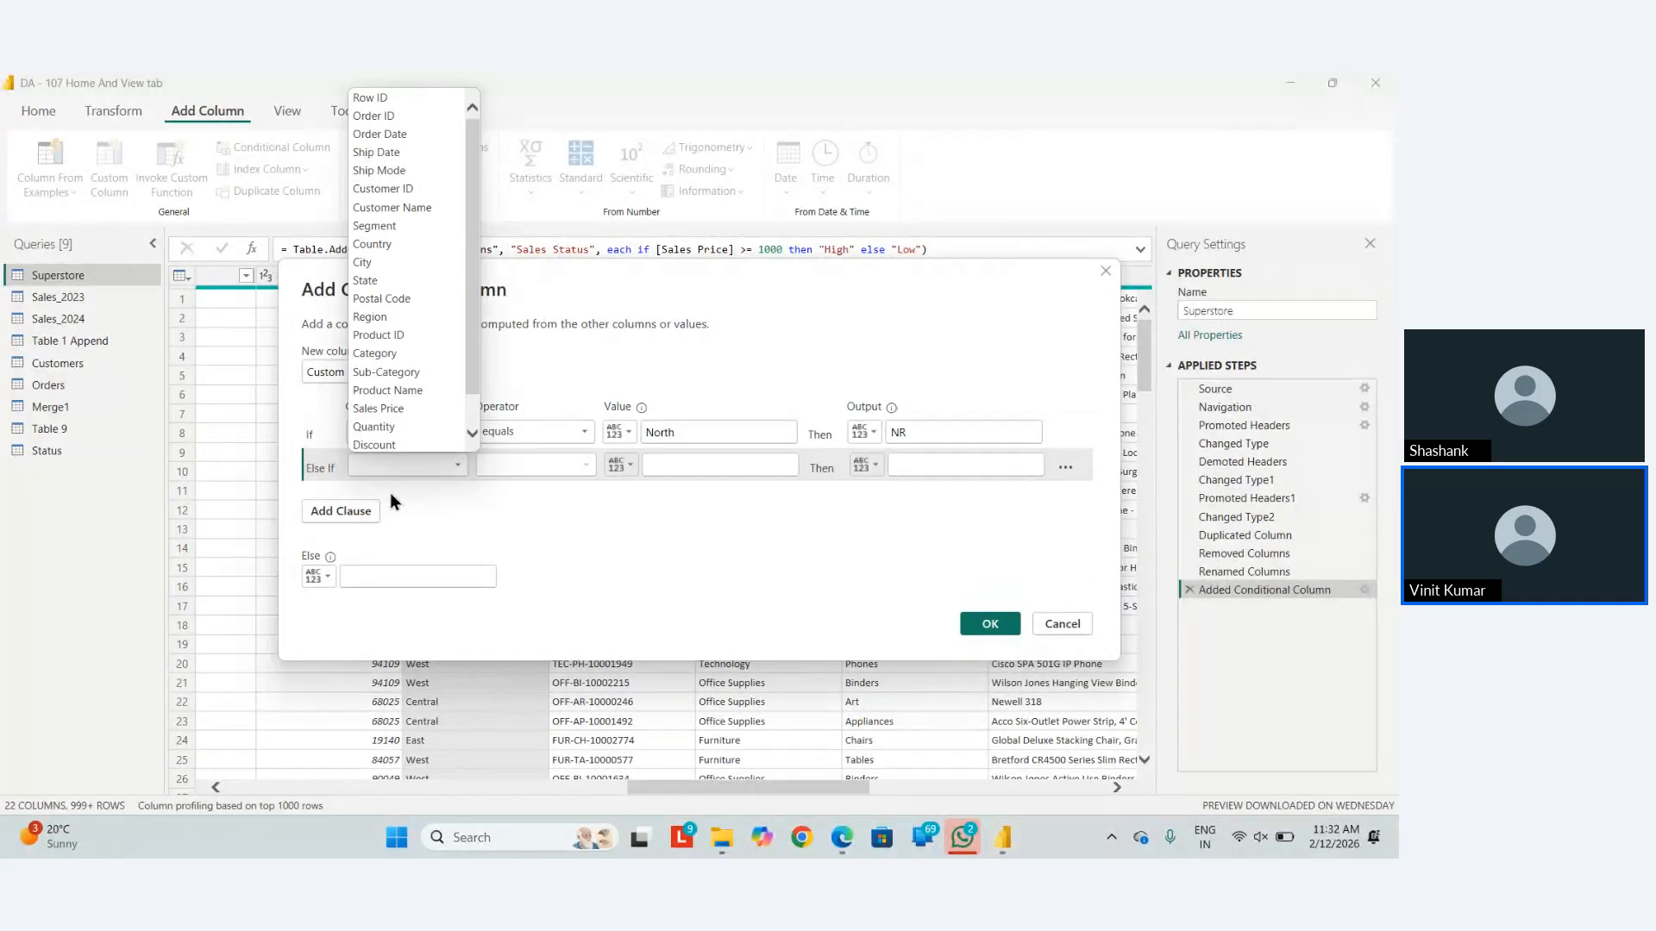
left_click(406, 315)
left_click(702, 464)
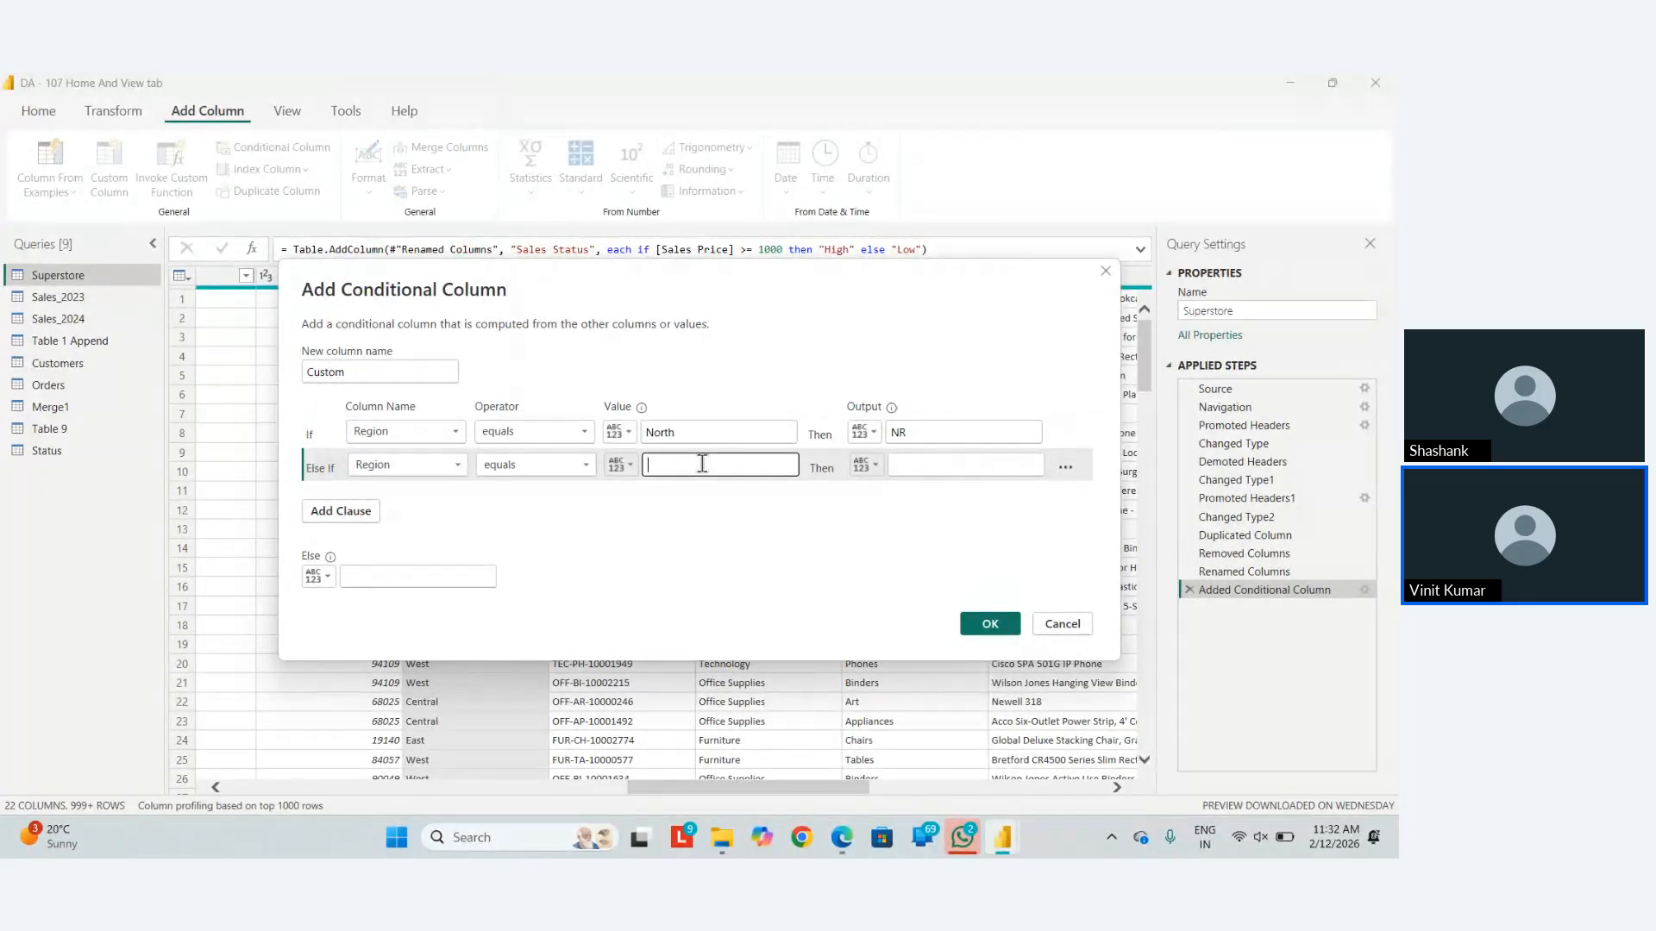
type("South")
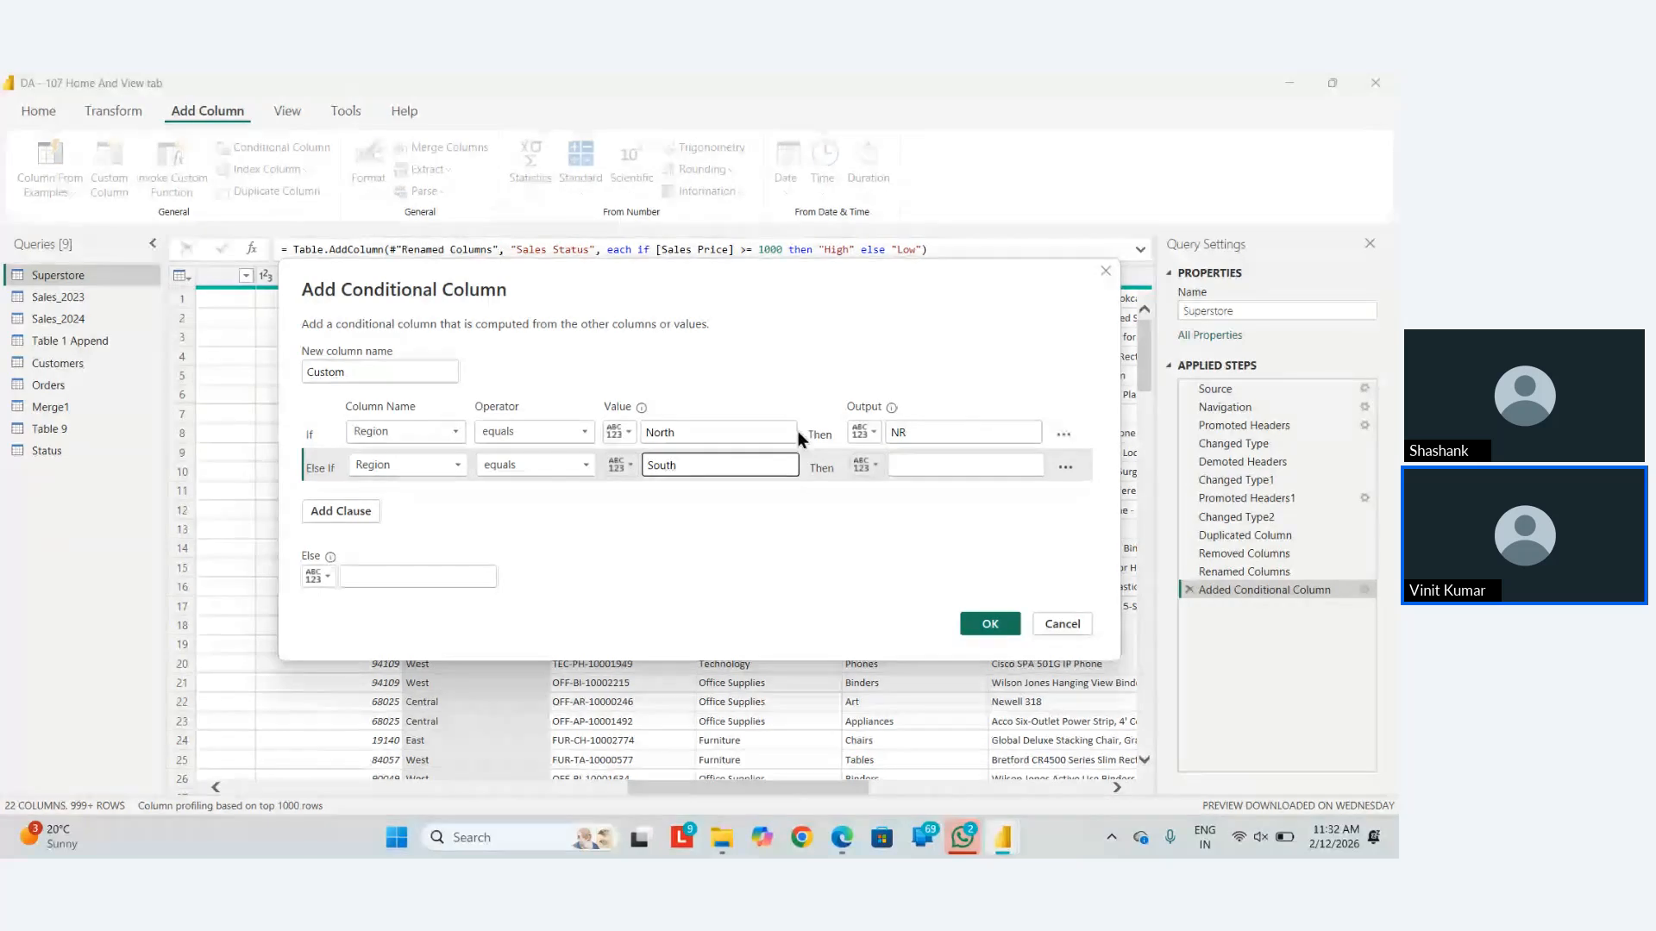
left_click(933, 465)
type("SR")
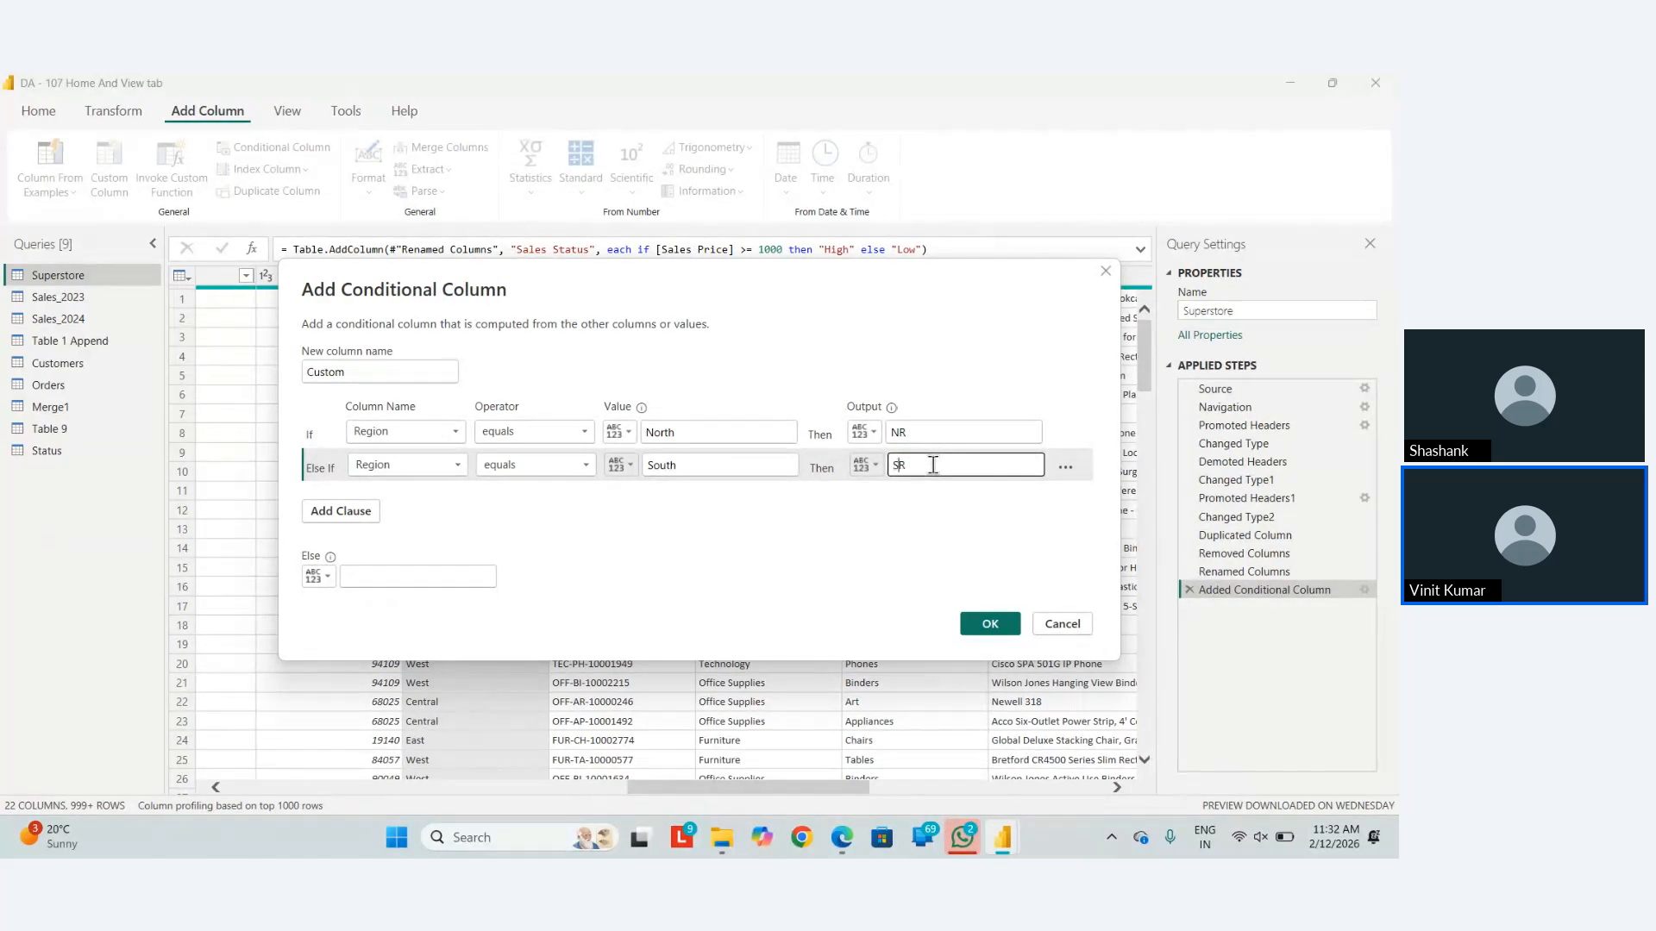
left_click(401, 577)
type("MISC")
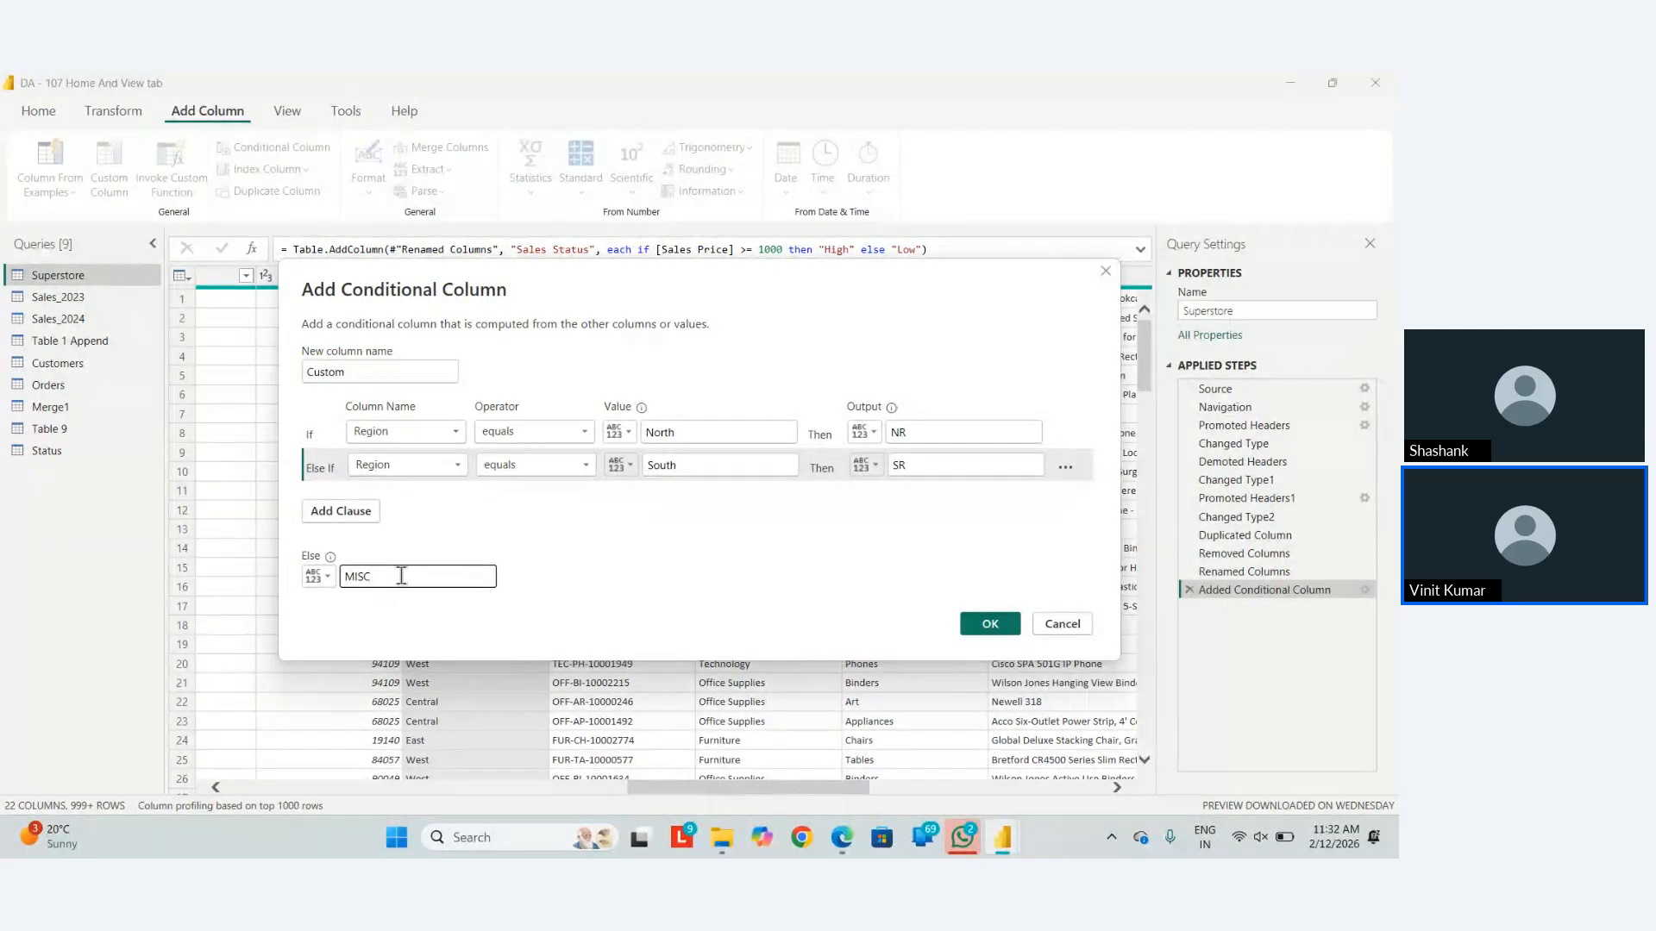
Name the conditional column Region Name and apply it to the query.
left_click_drag(347, 372, 262, 379)
type("Re")
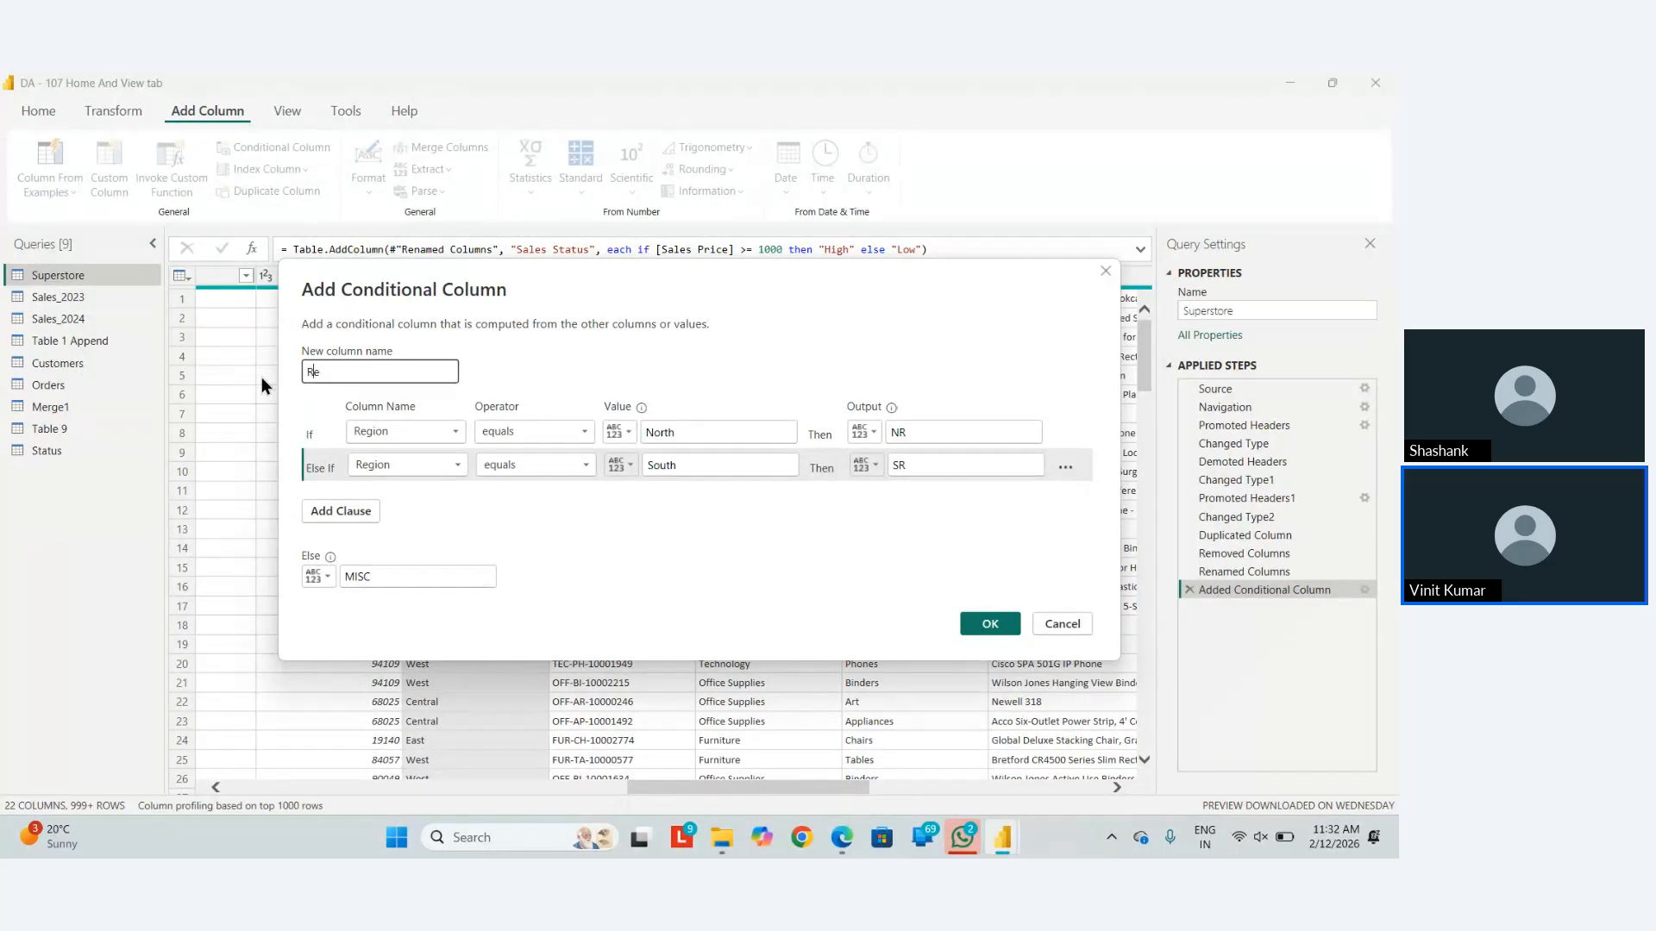
type("gion Name")
left_click(995, 630)
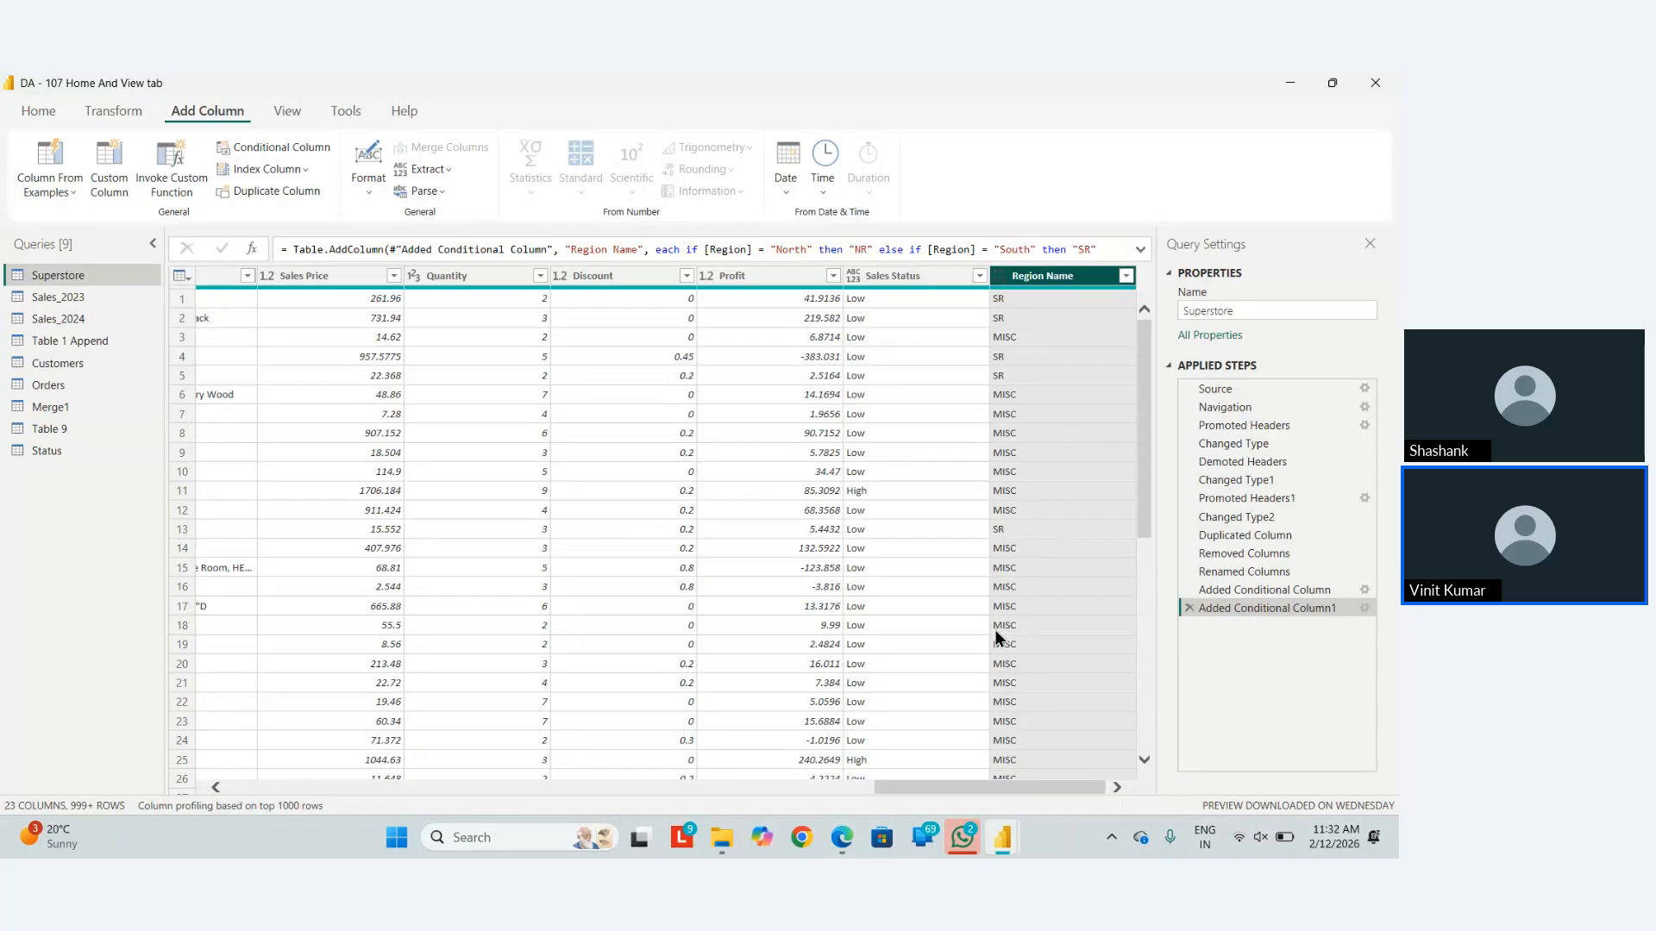
Review the Region Name values down the rows and delete both added conditional column steps from the query.
scroll(996, 634, "down", 20)
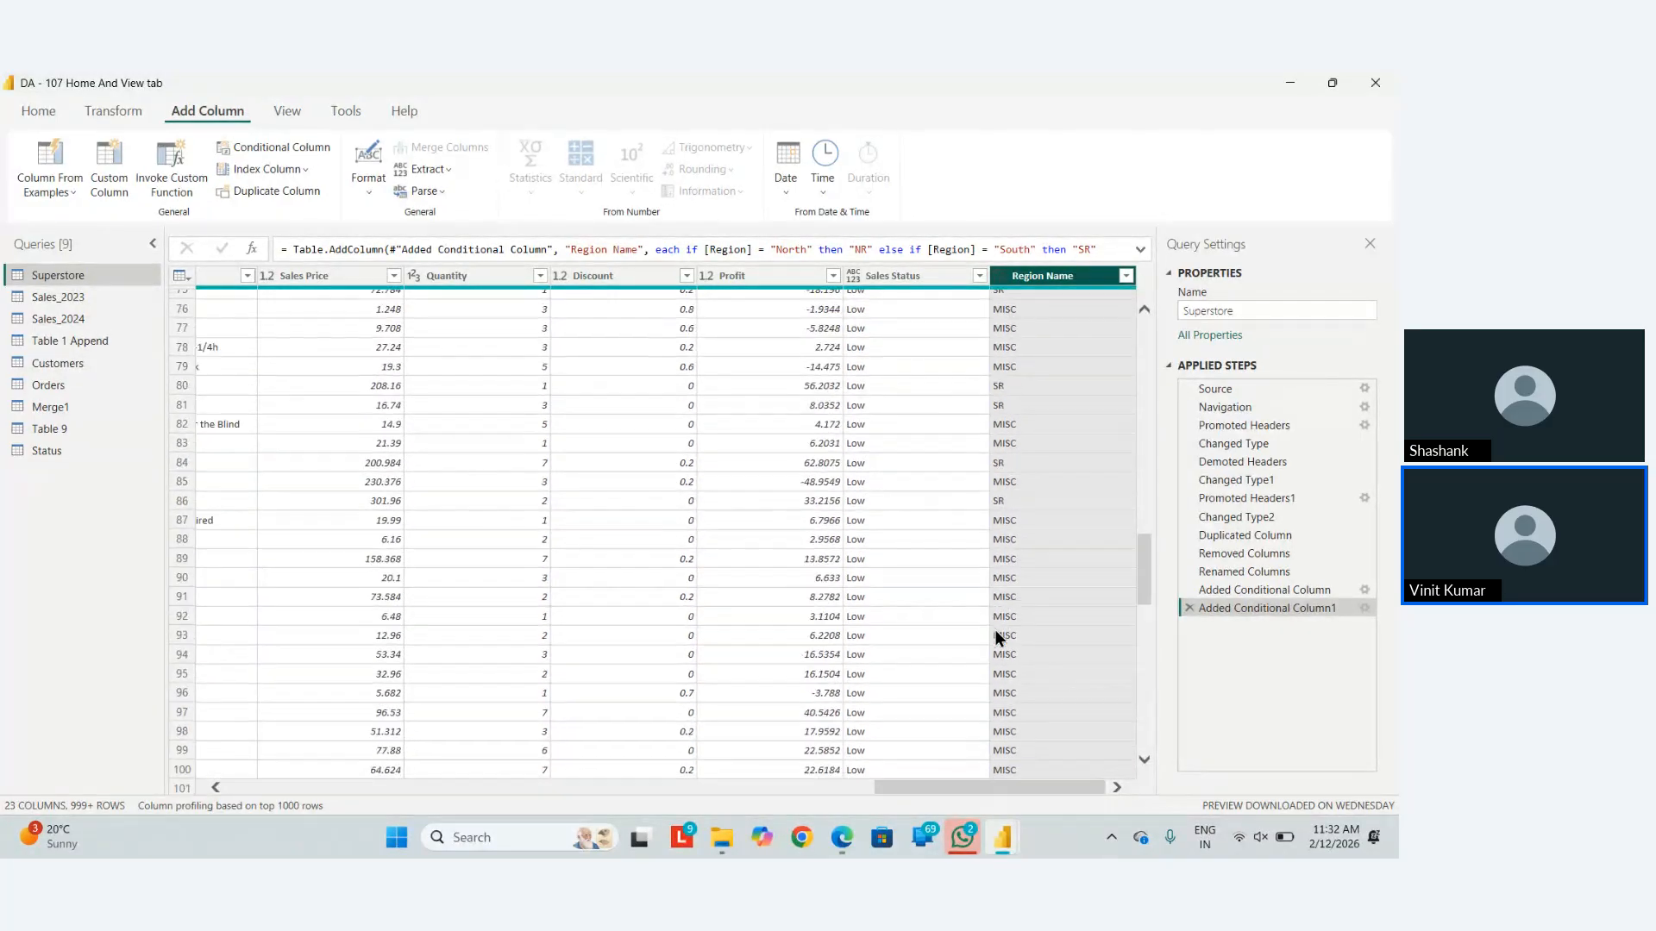
scroll(996, 636, "down", 20)
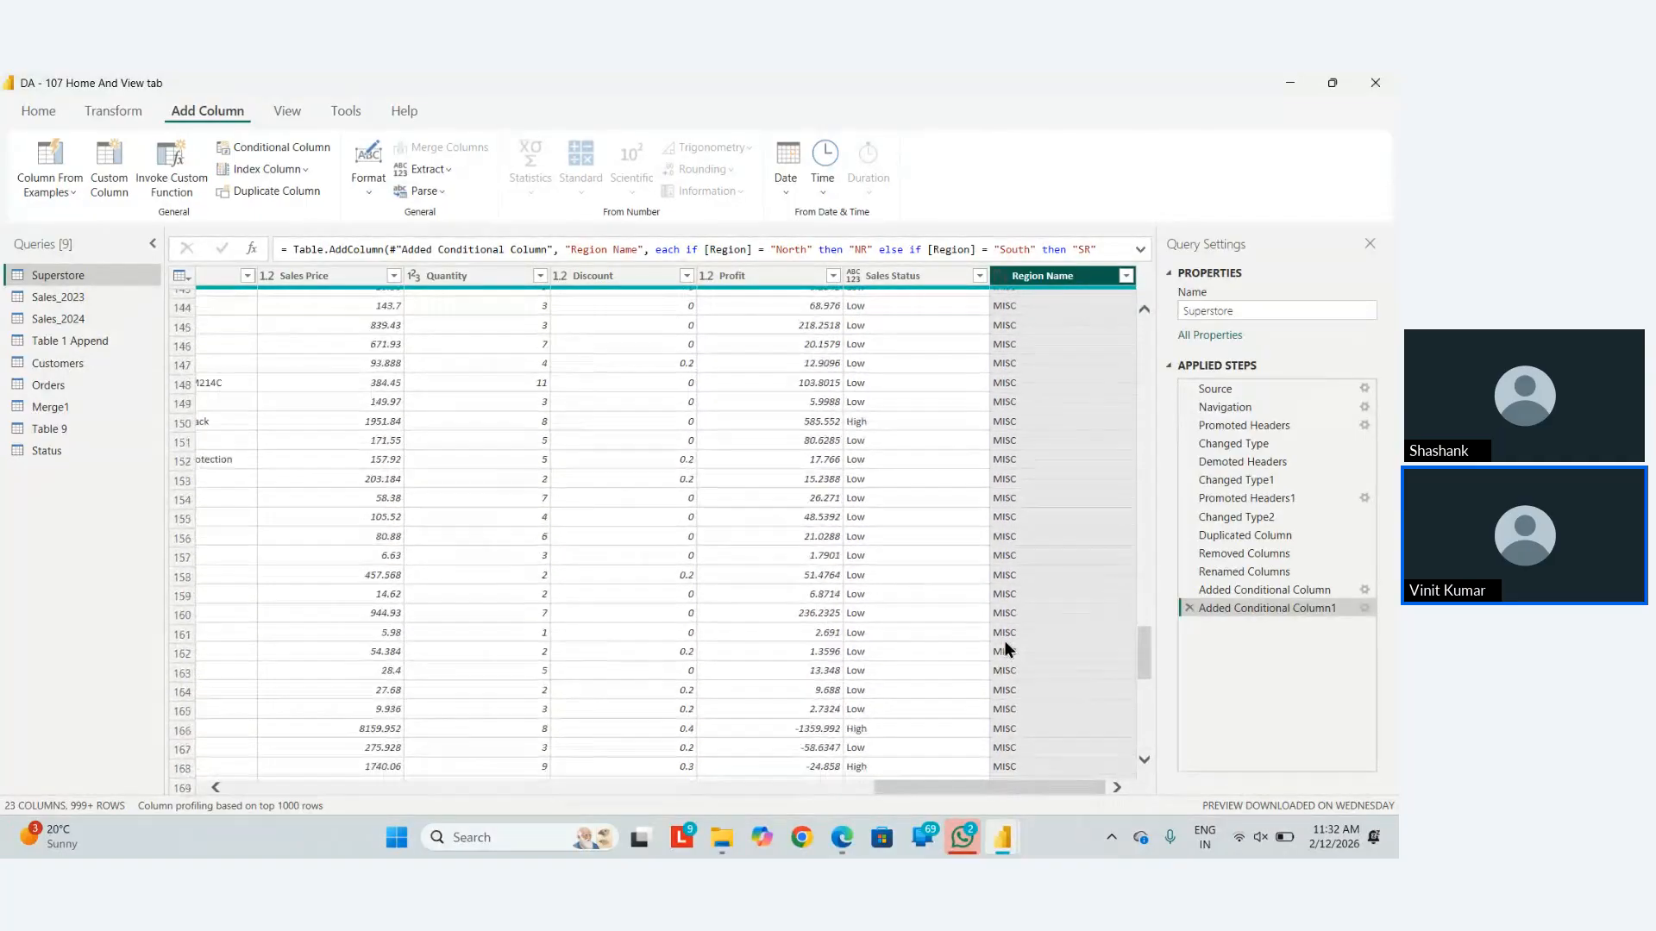
scroll(1006, 642, "down", 14)
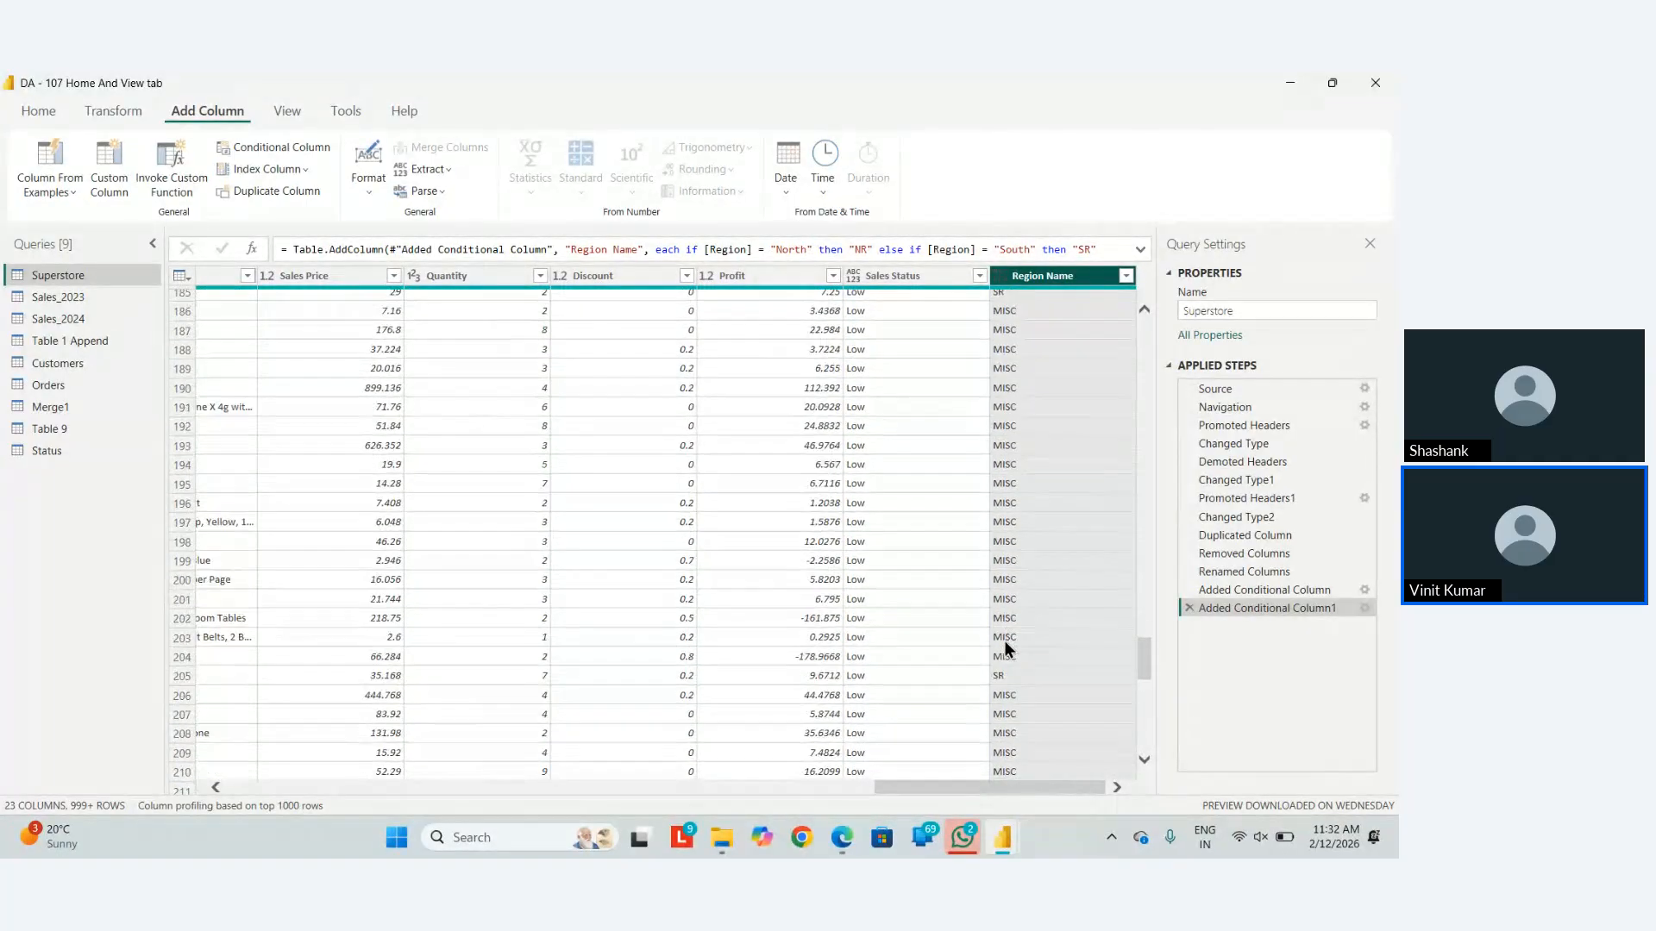
scroll(1006, 639, "down", 14)
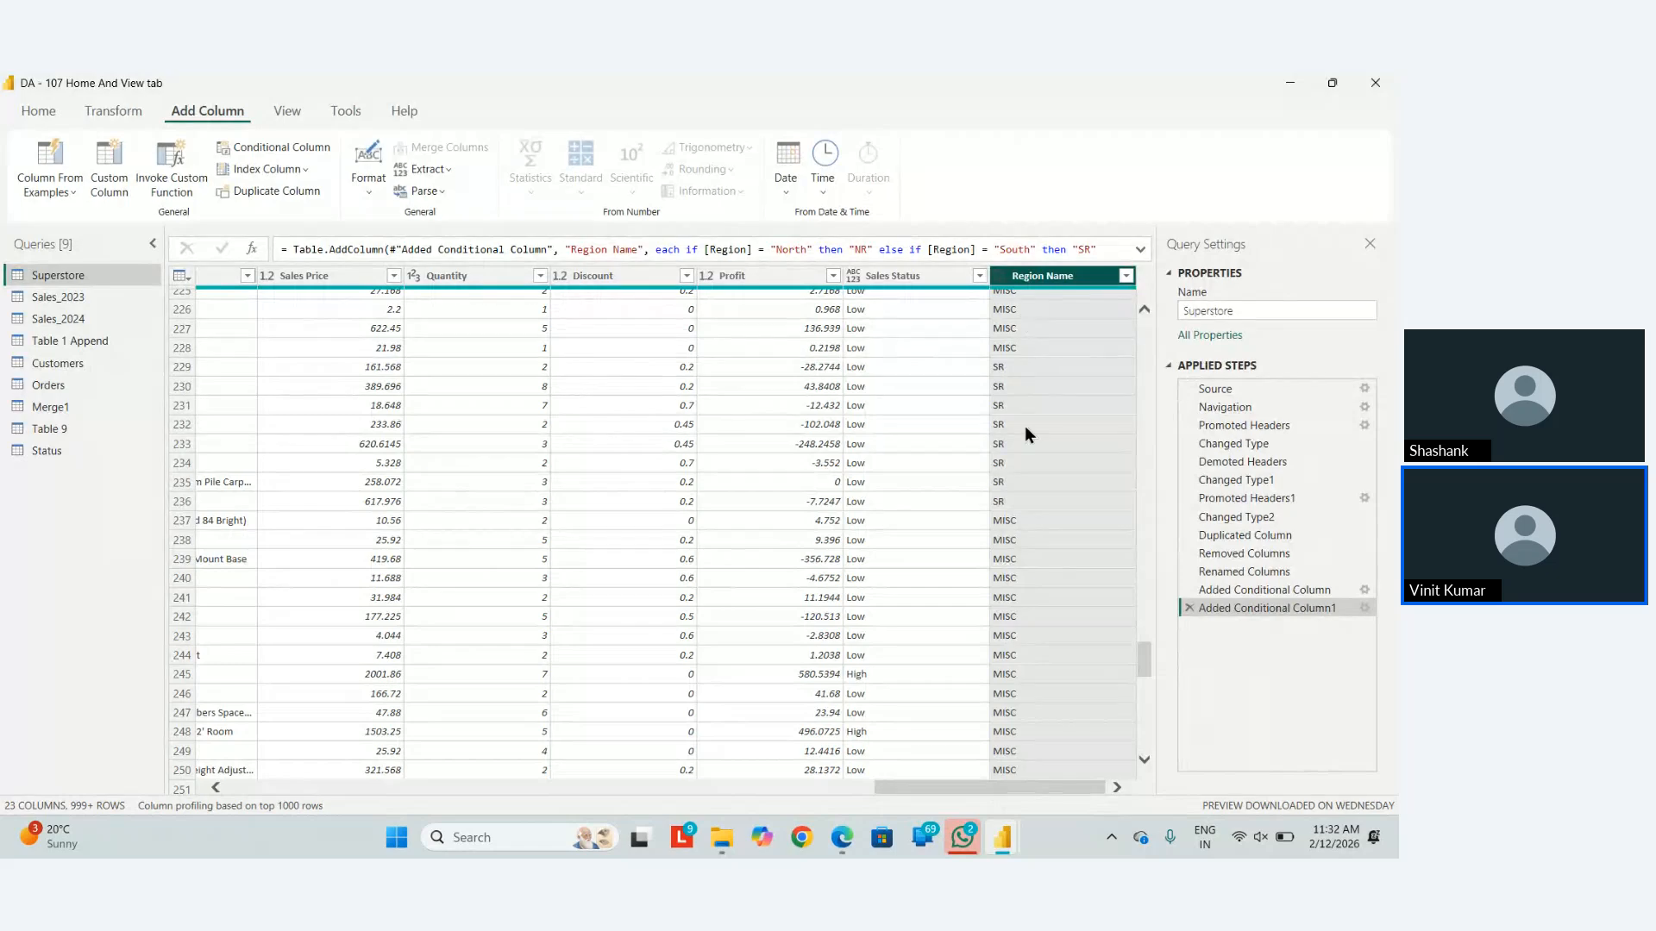
scroll(1027, 719, "down", 20)
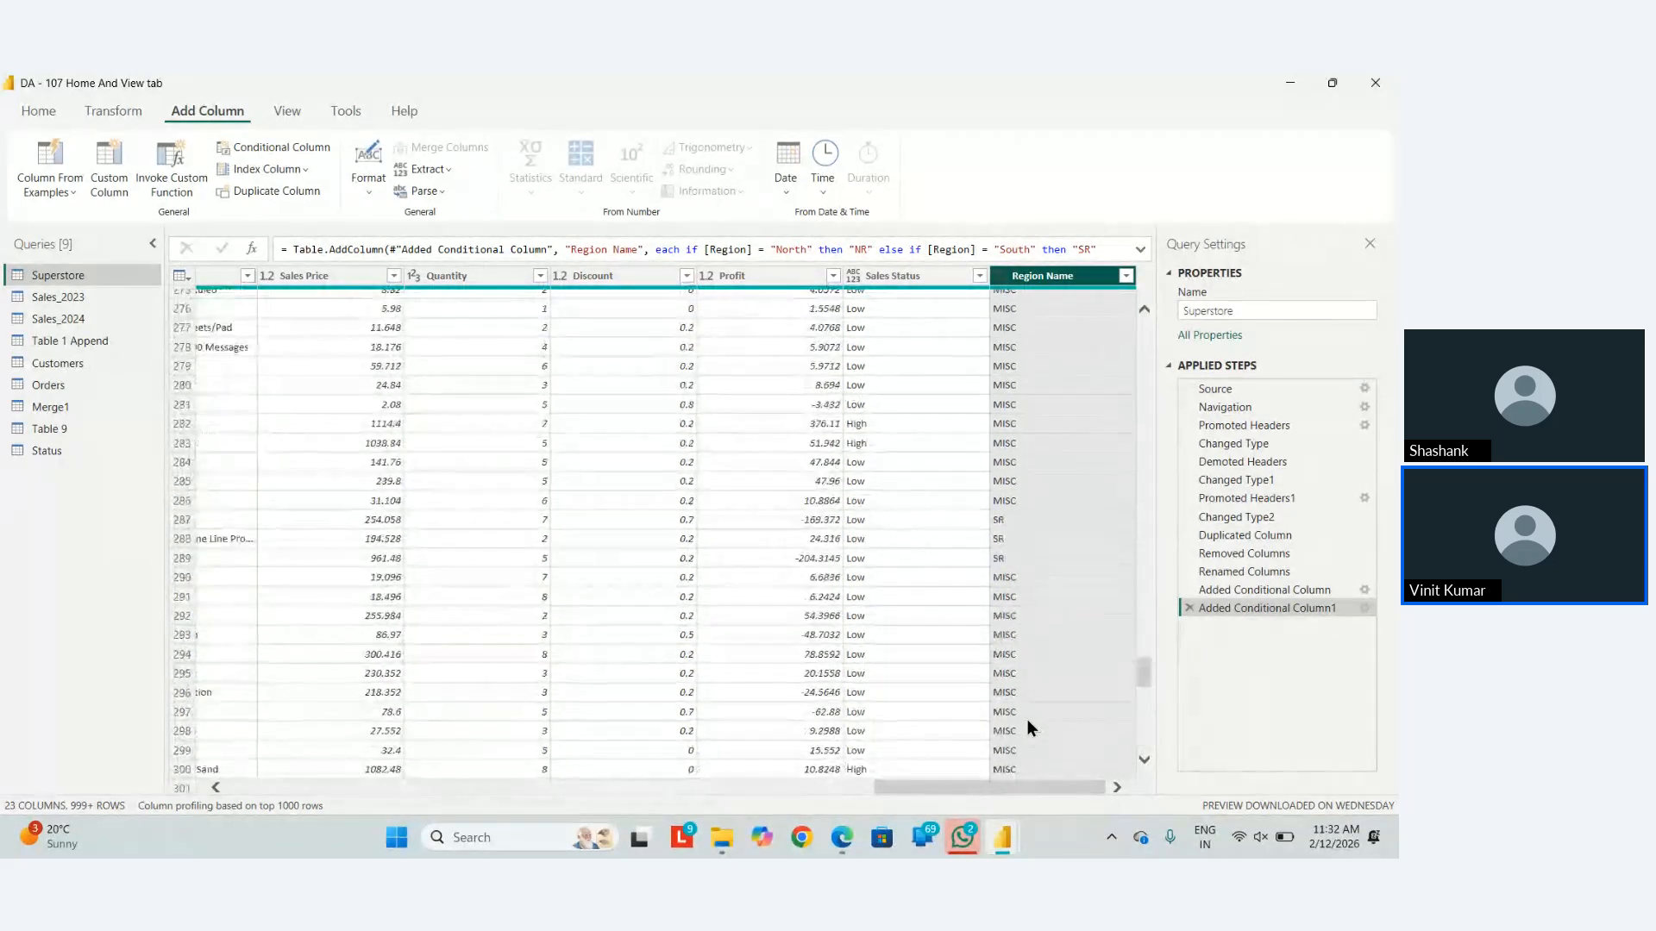
scroll(1027, 719, "up", 20)
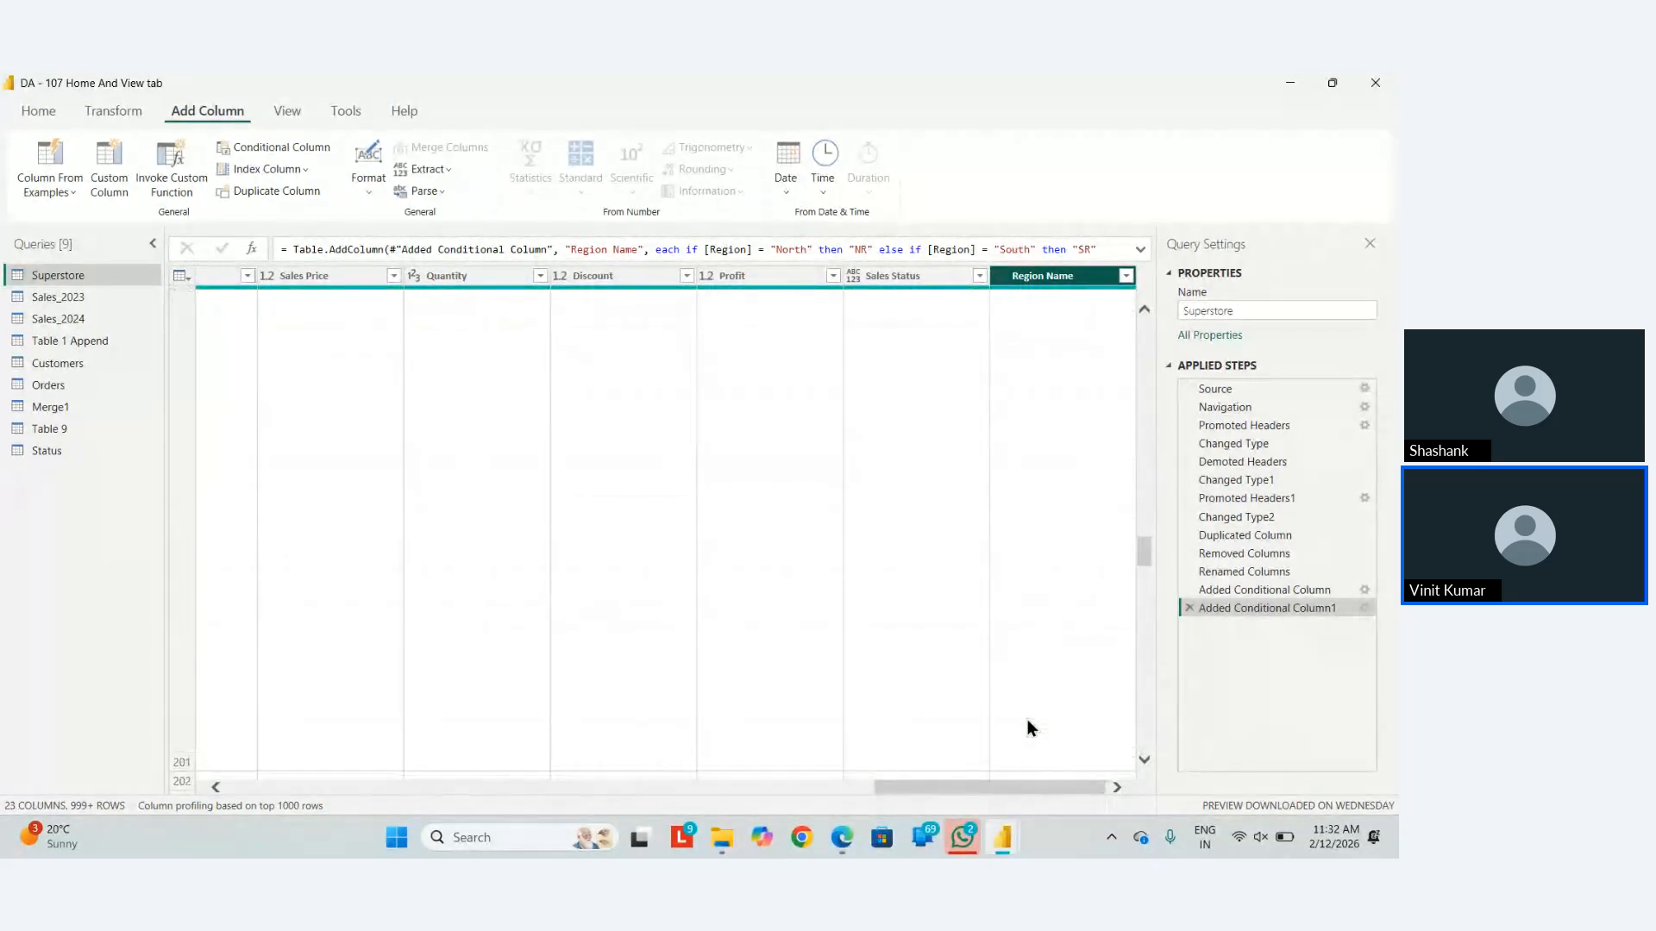
left_click(1190, 609)
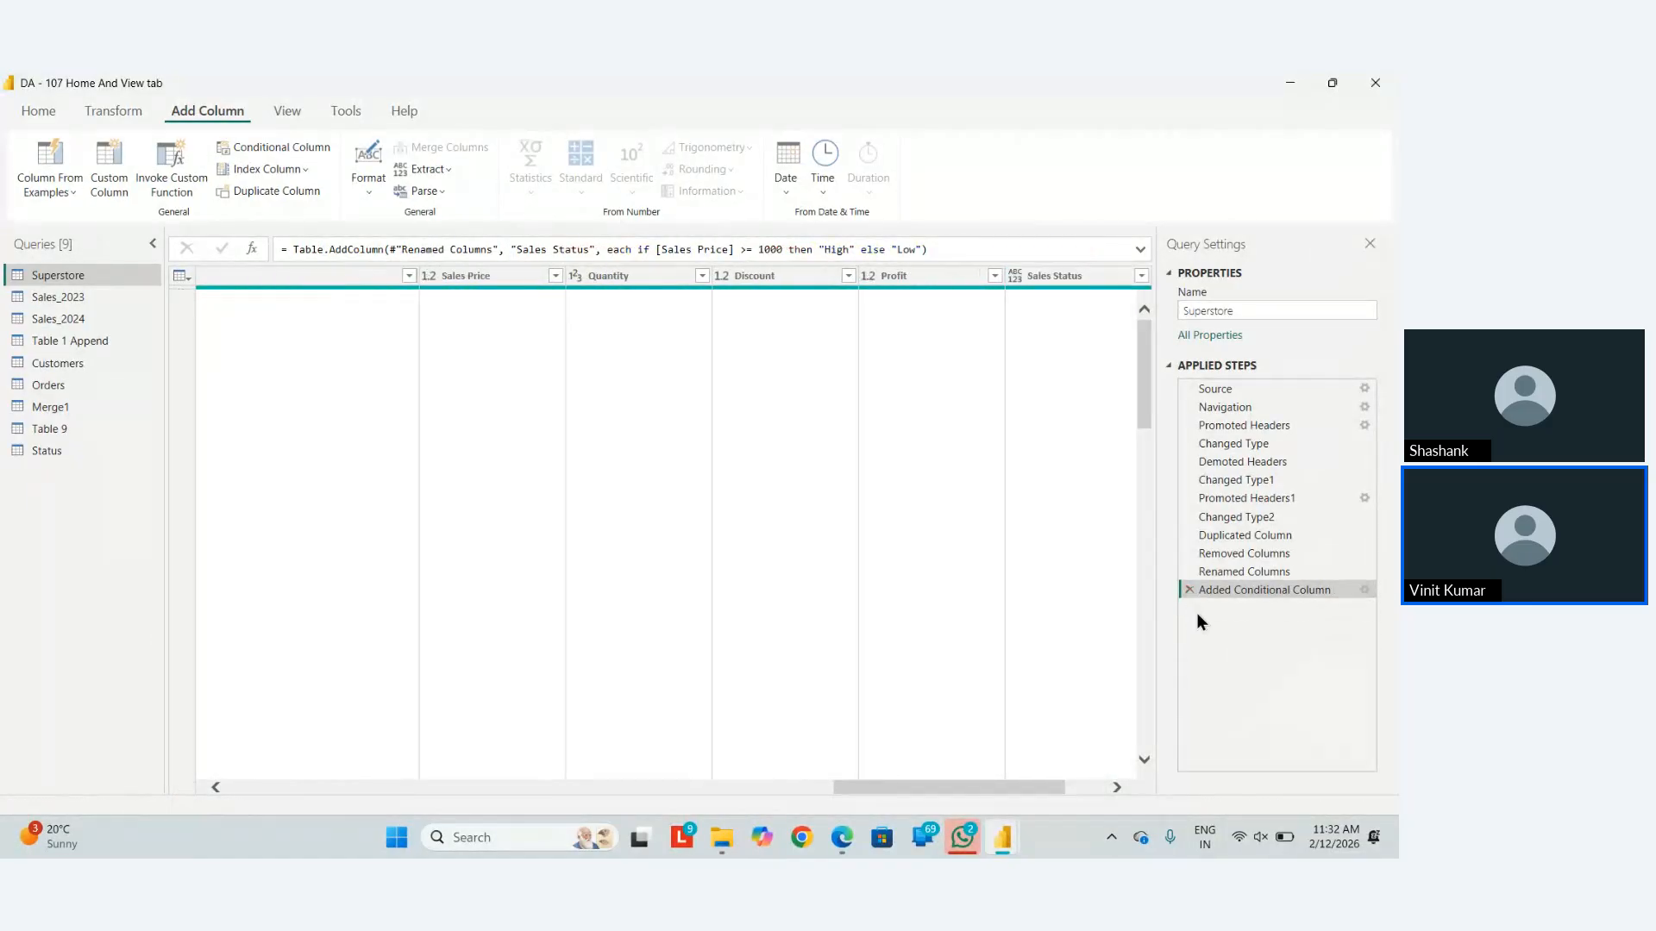
left_click(1191, 590)
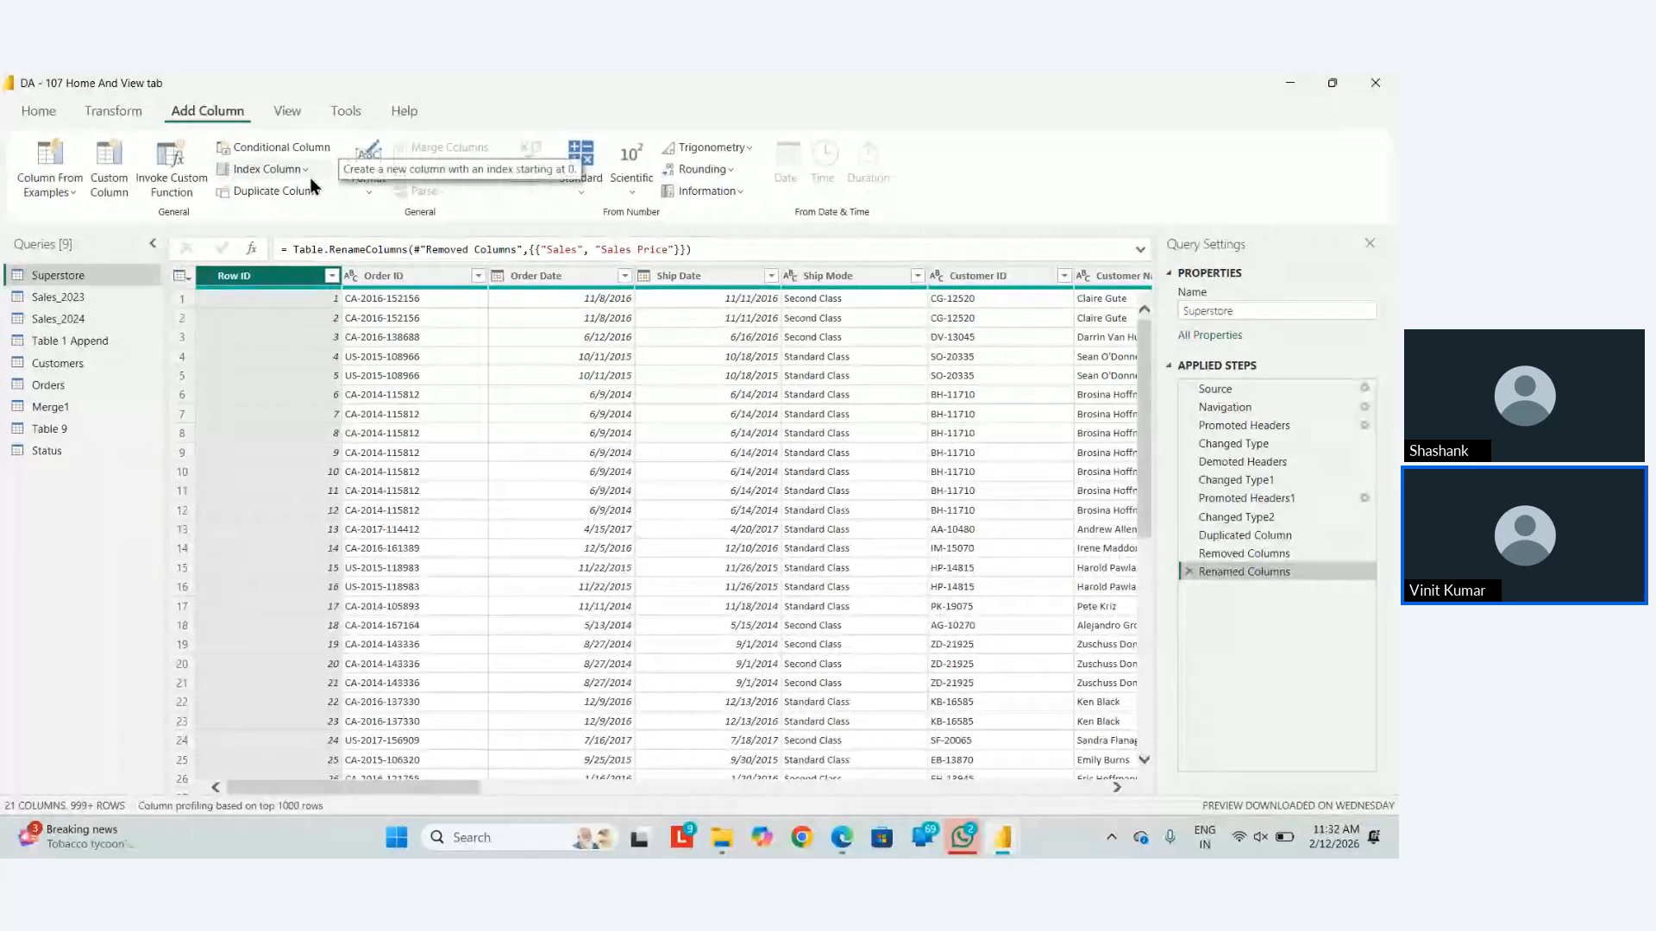
Add an index column starting from 1 and reposition it between City and State.
left_click(309, 177)
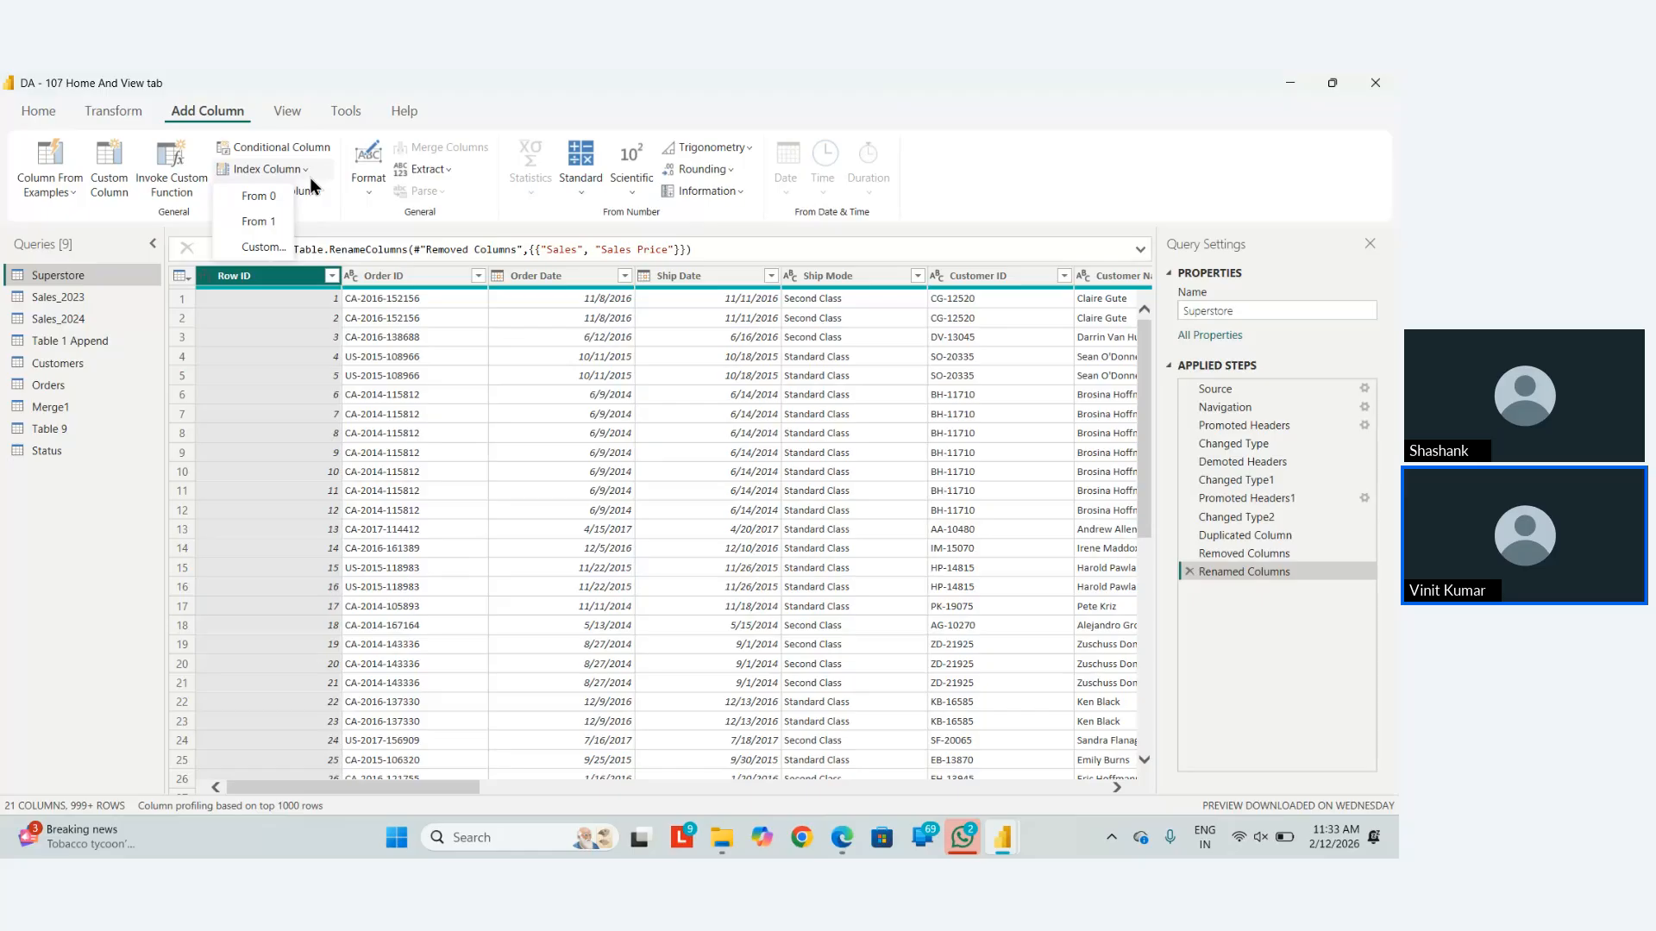
left_click(275, 220)
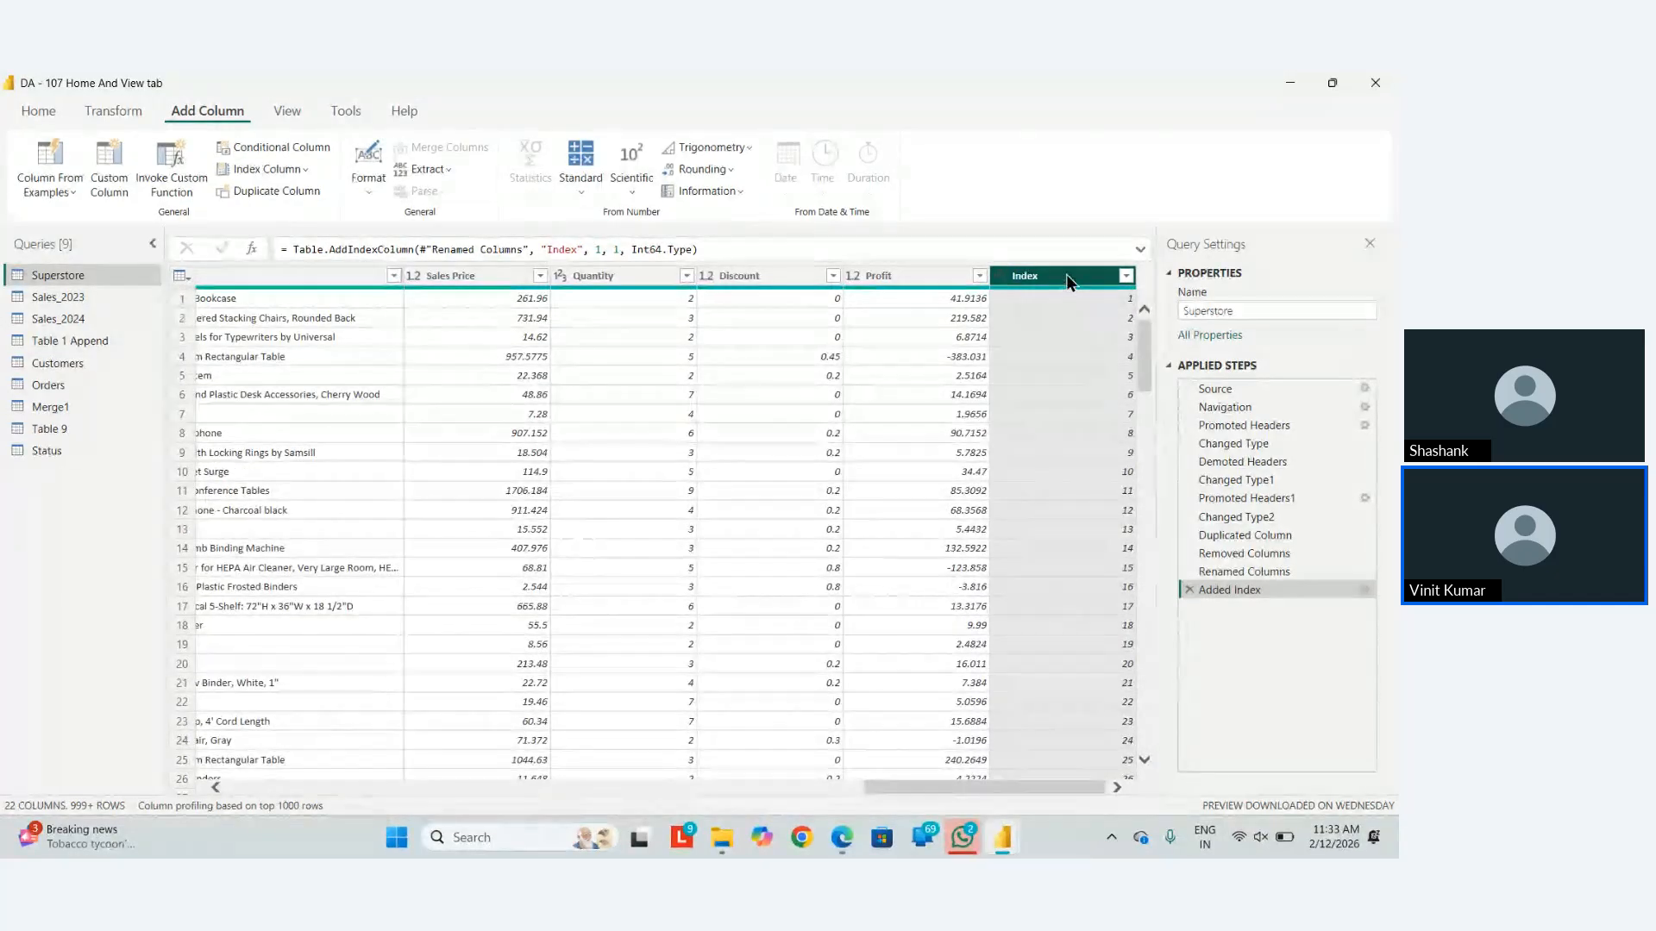
left_click_drag(1025, 275, 522, 281)
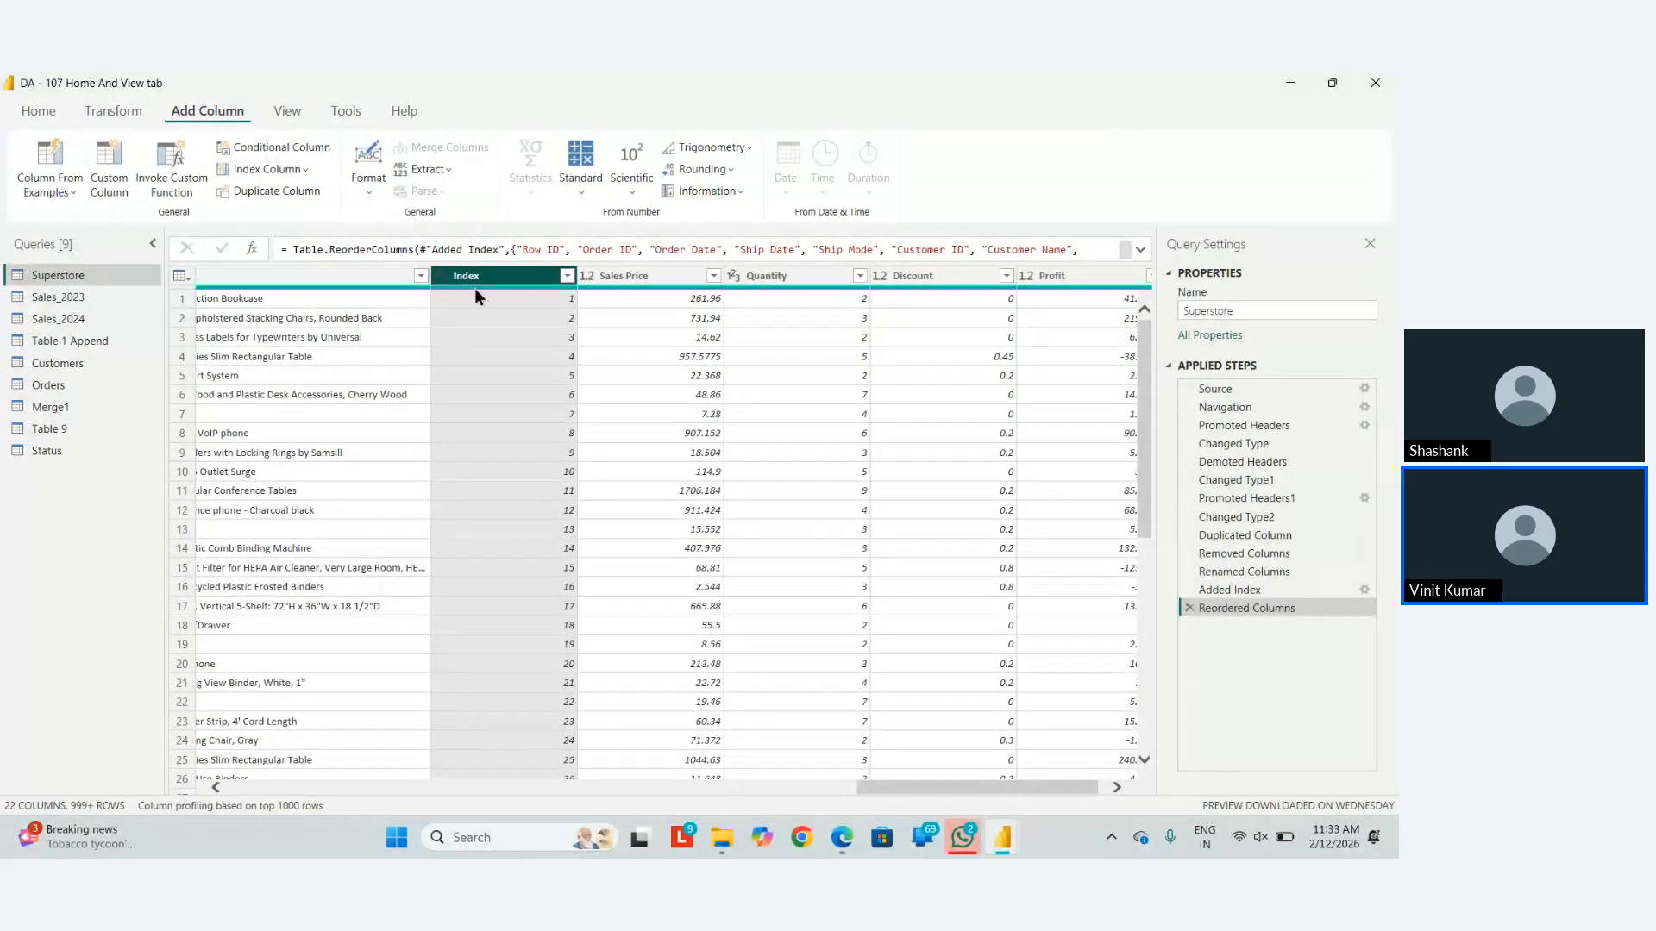
left_click_drag(477, 276, 207, 302)
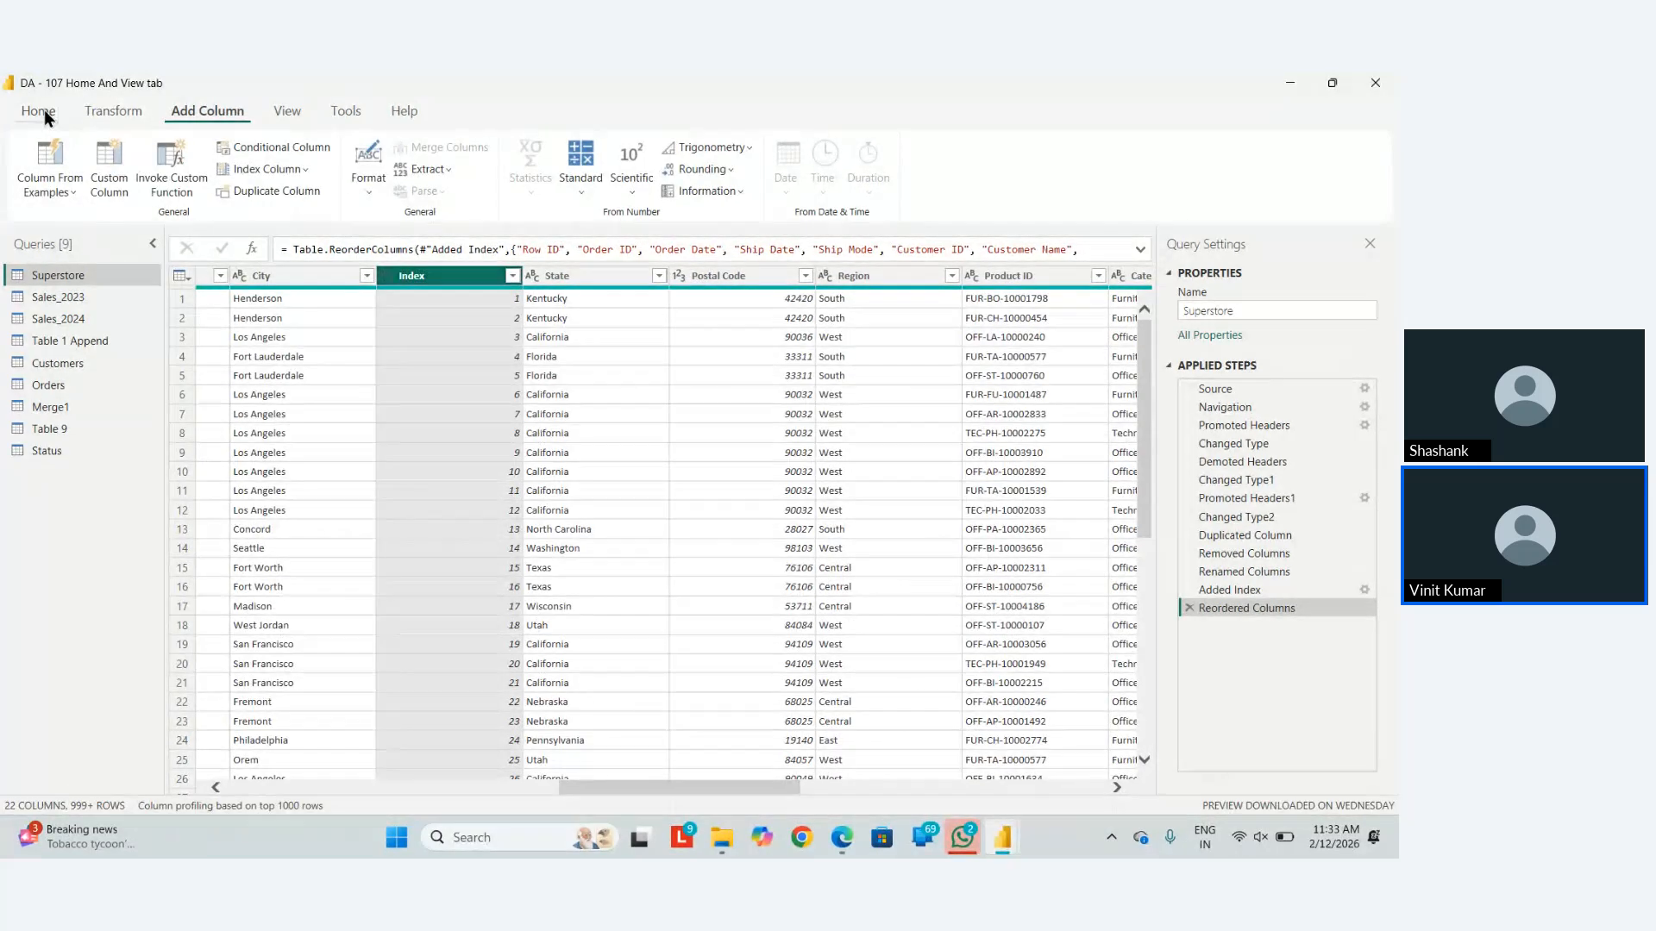
Move the Index column to the beginning of the table.
left_click(44, 110)
left_click(89, 112)
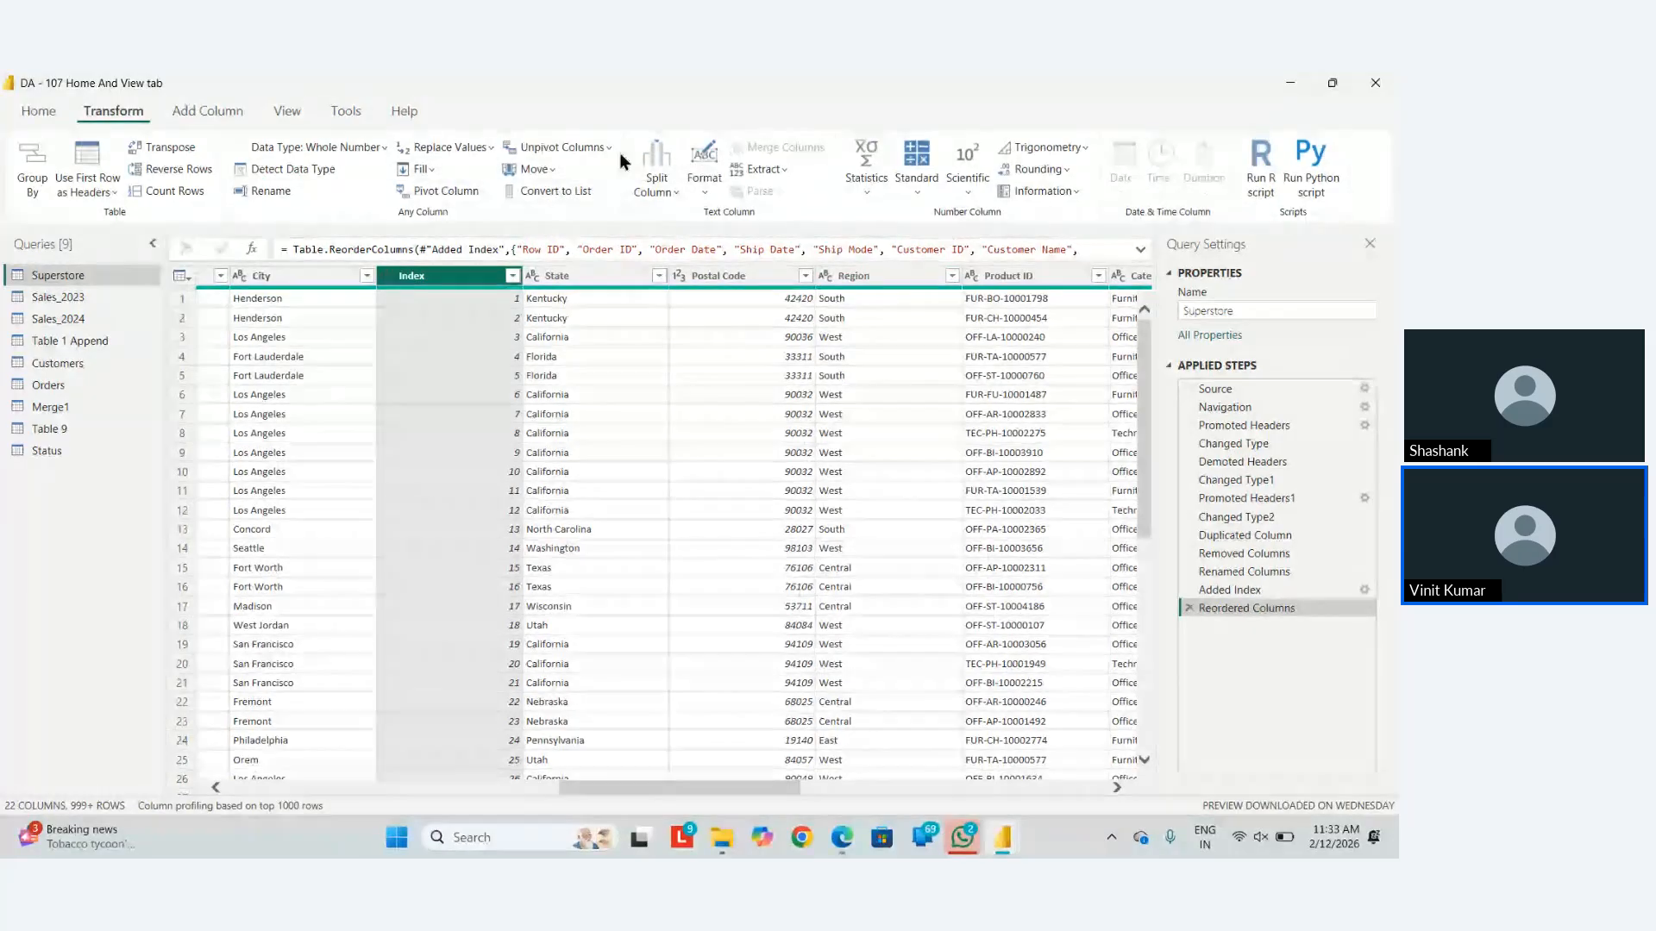
left_click(763, 176)
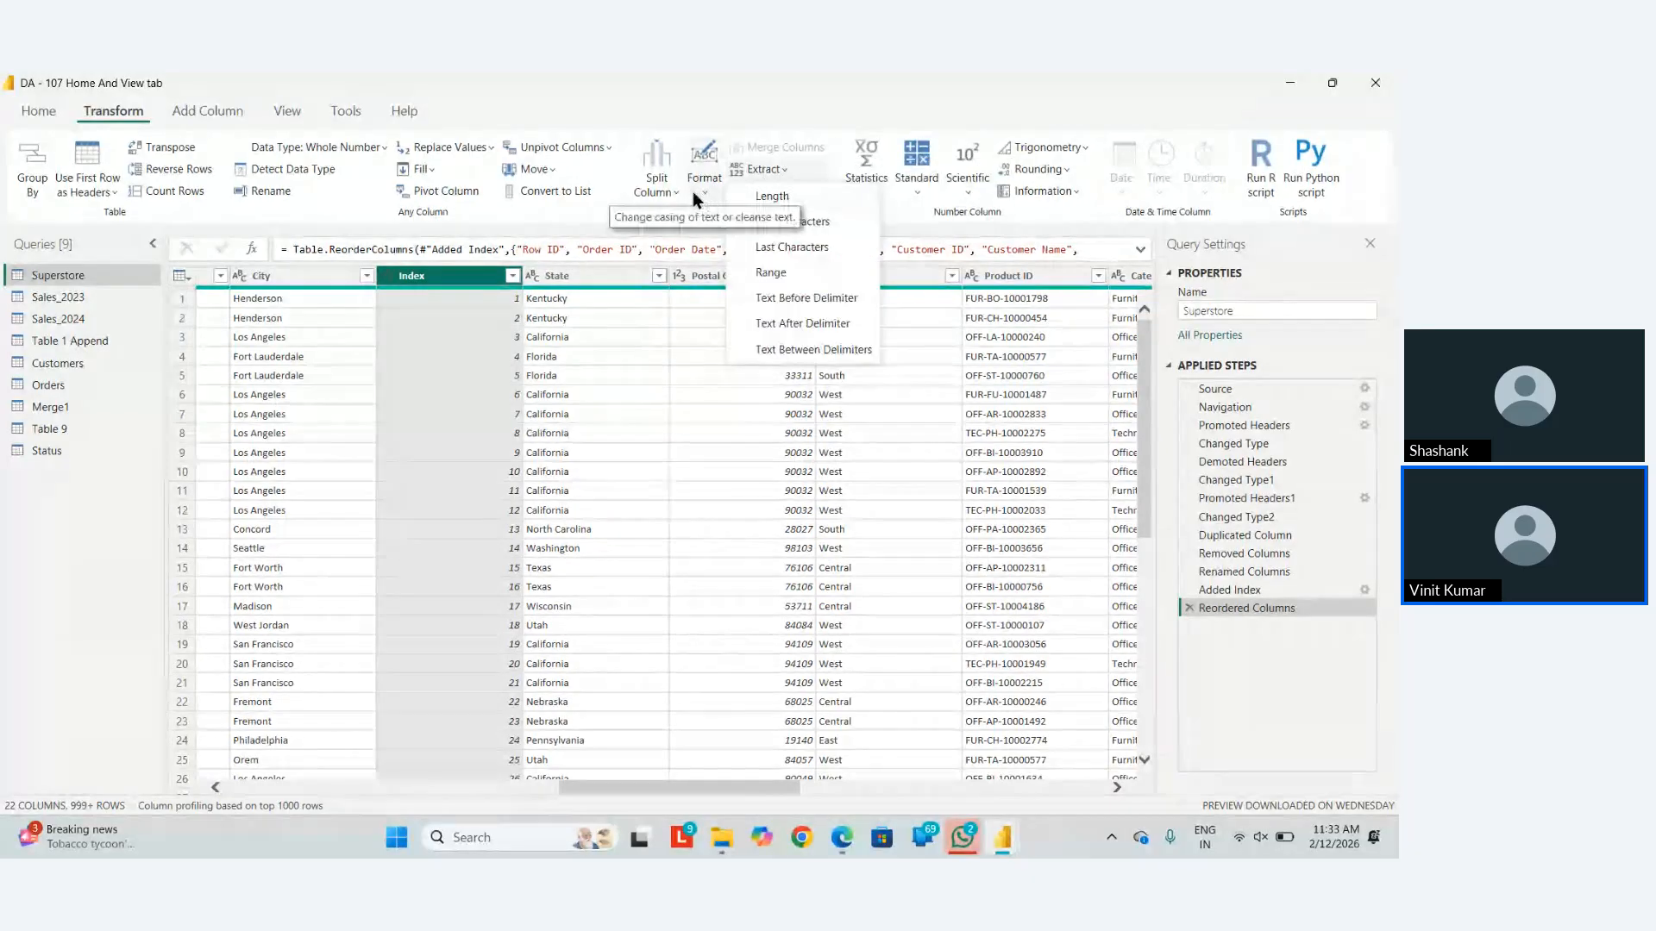
left_click(545, 171)
left_click(545, 171)
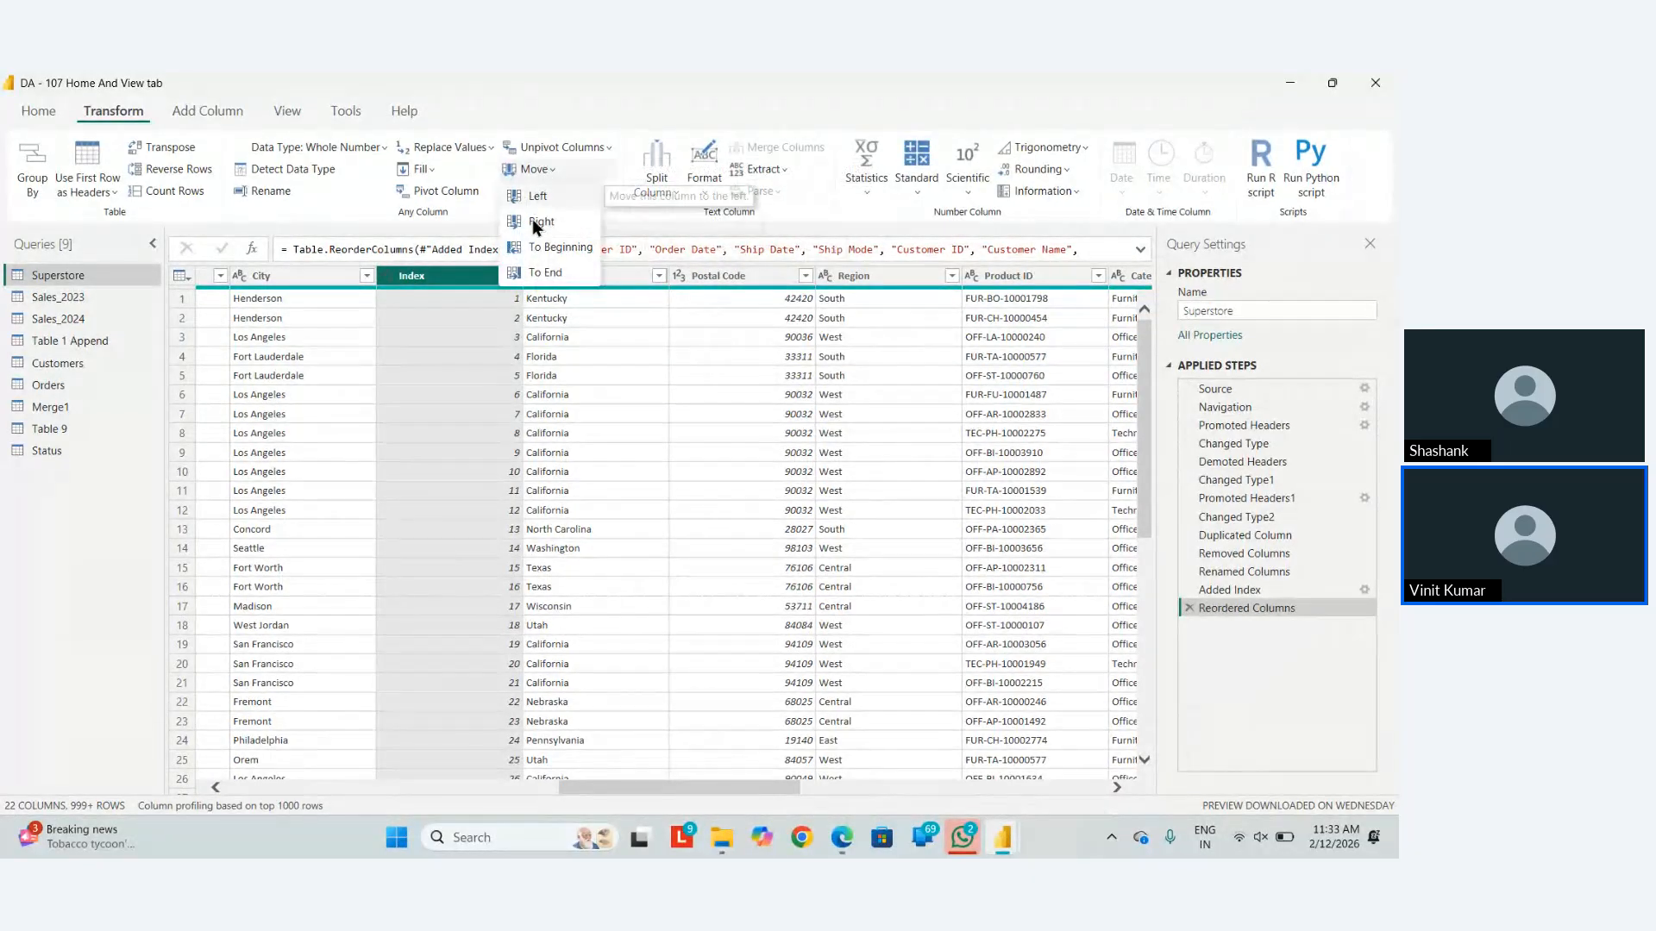
left_click(546, 249)
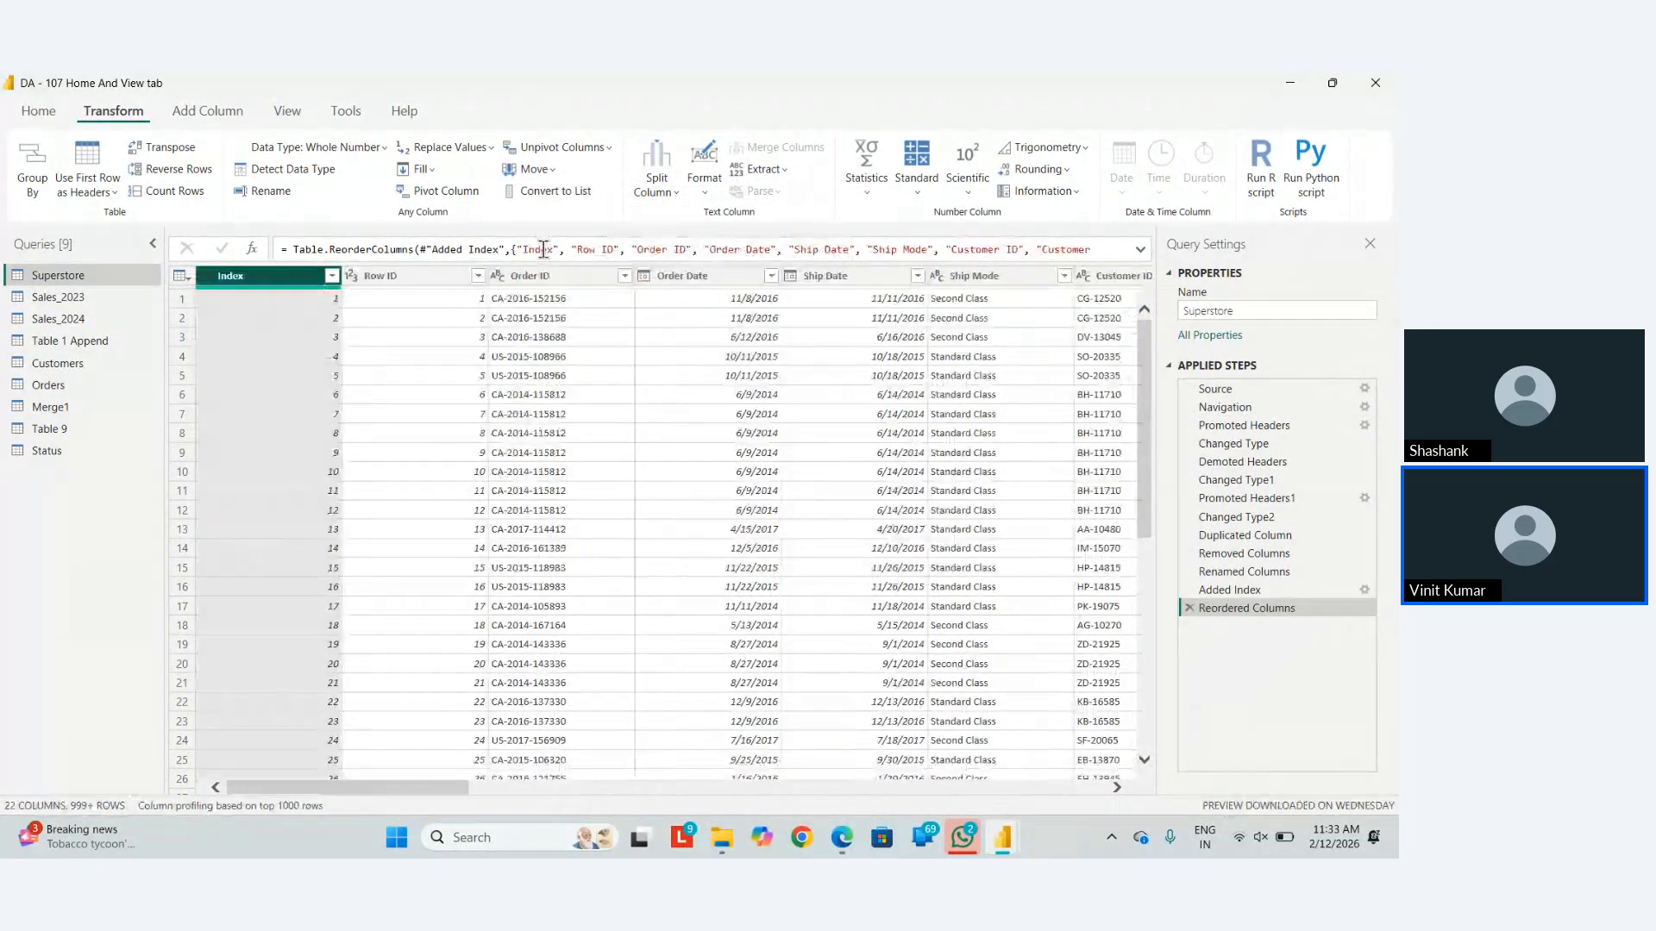
Remove the original Row ID column and rename the Index column to Row ID.
right_click(400, 280)
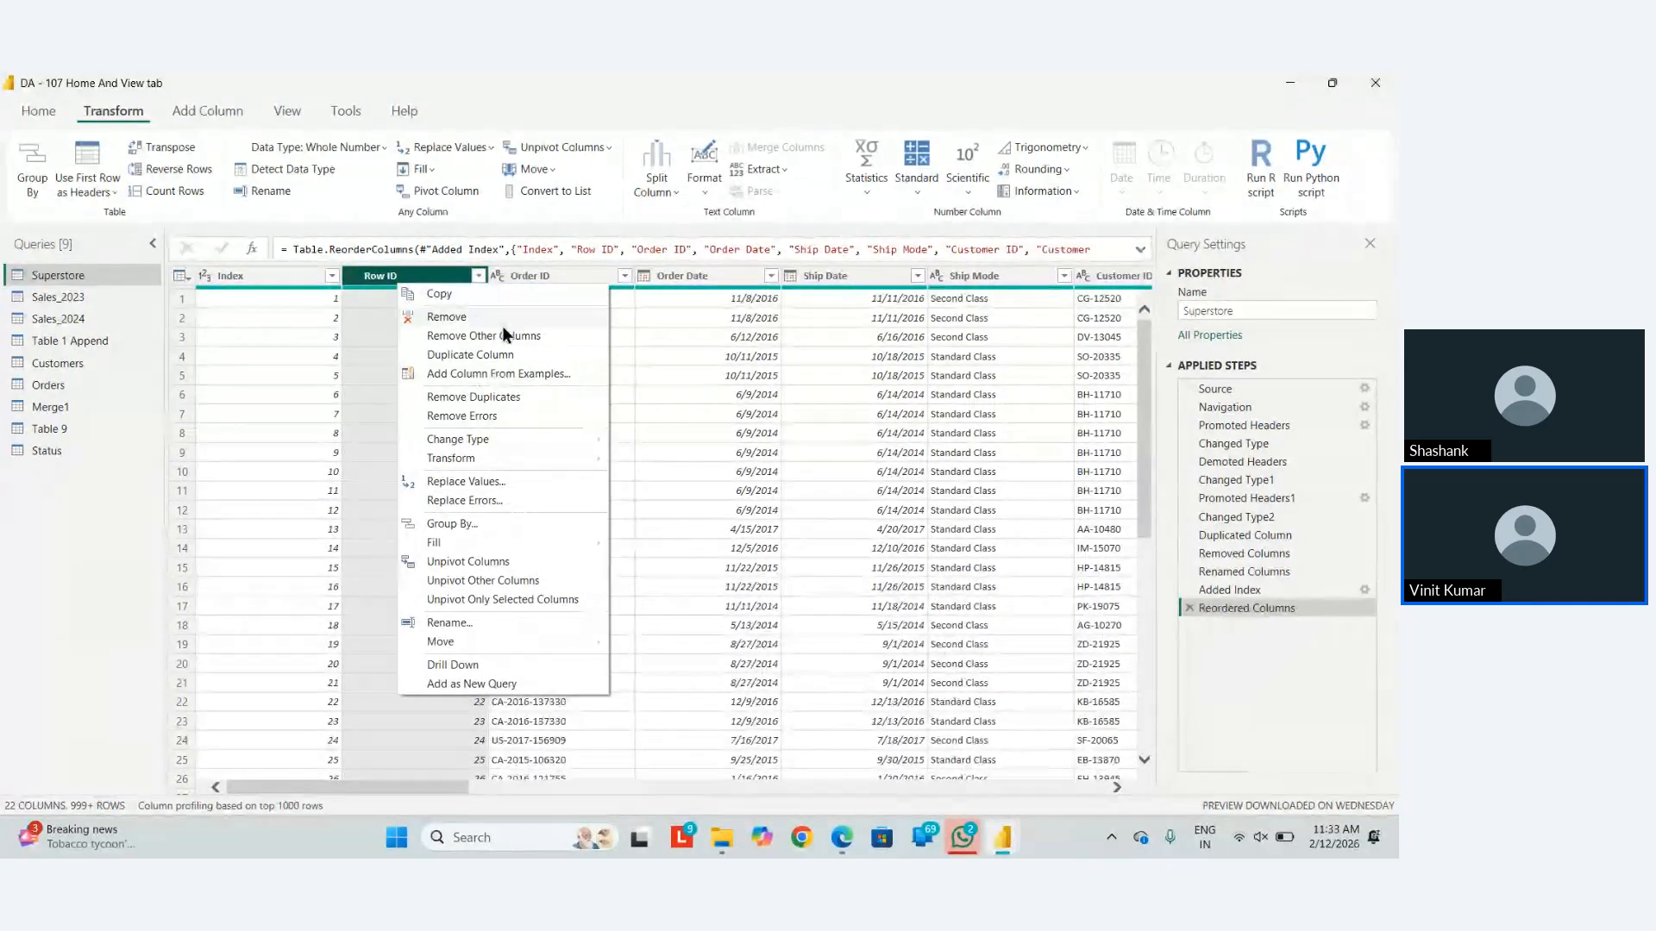
left_click(484, 318)
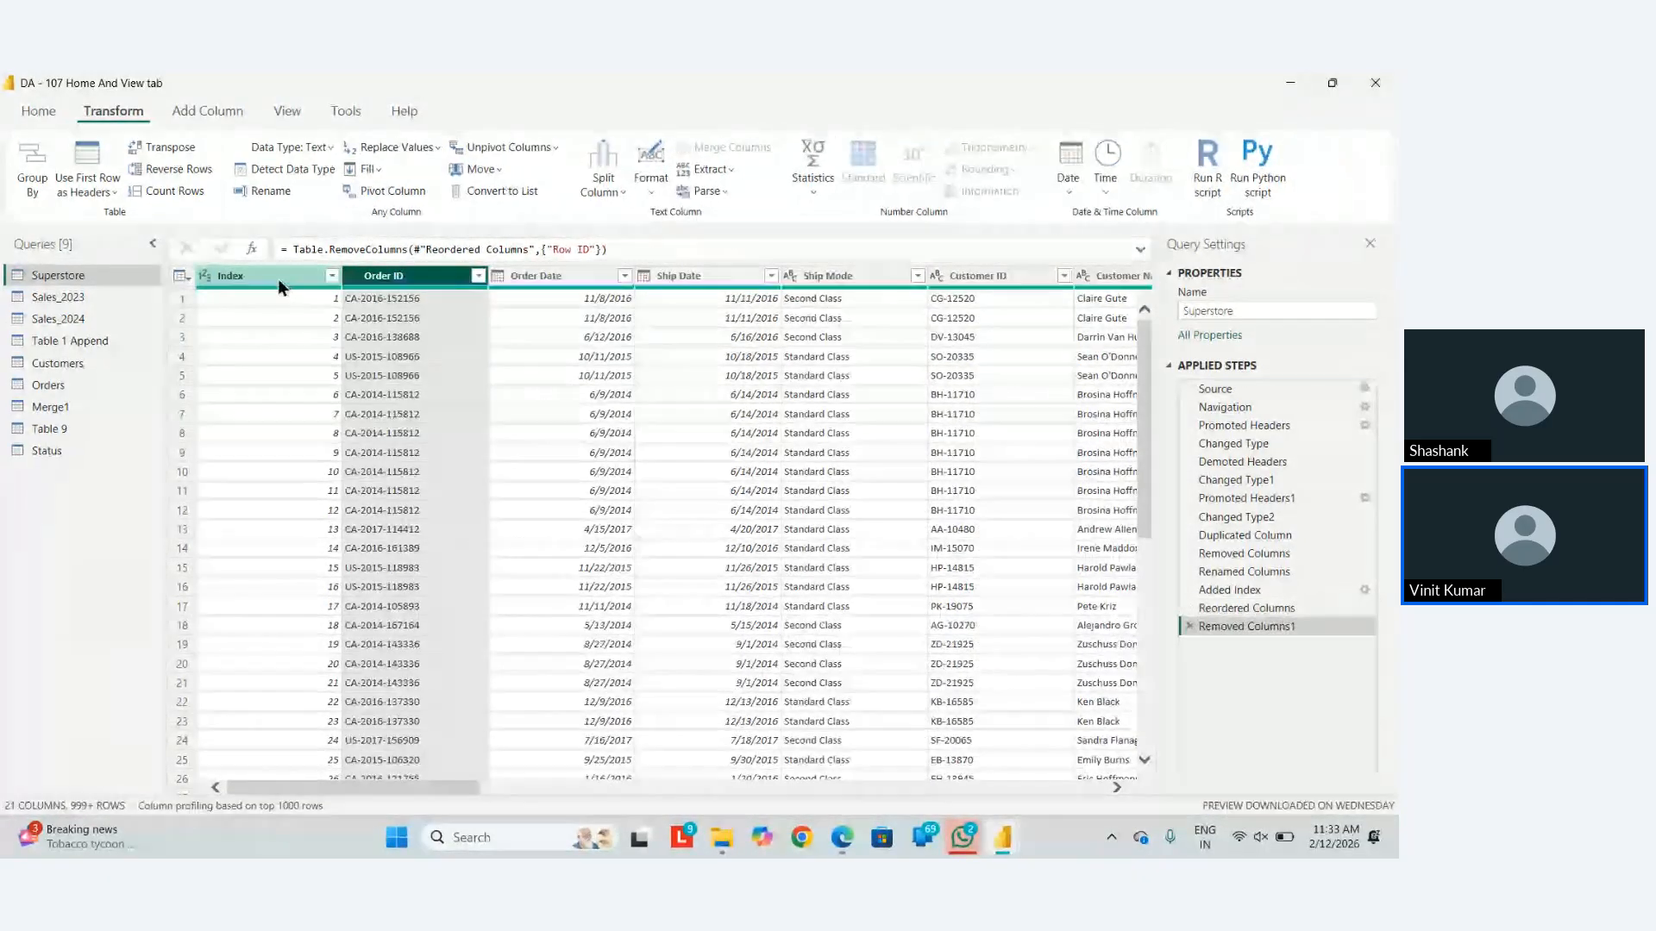
double_click(262, 274)
type("R")
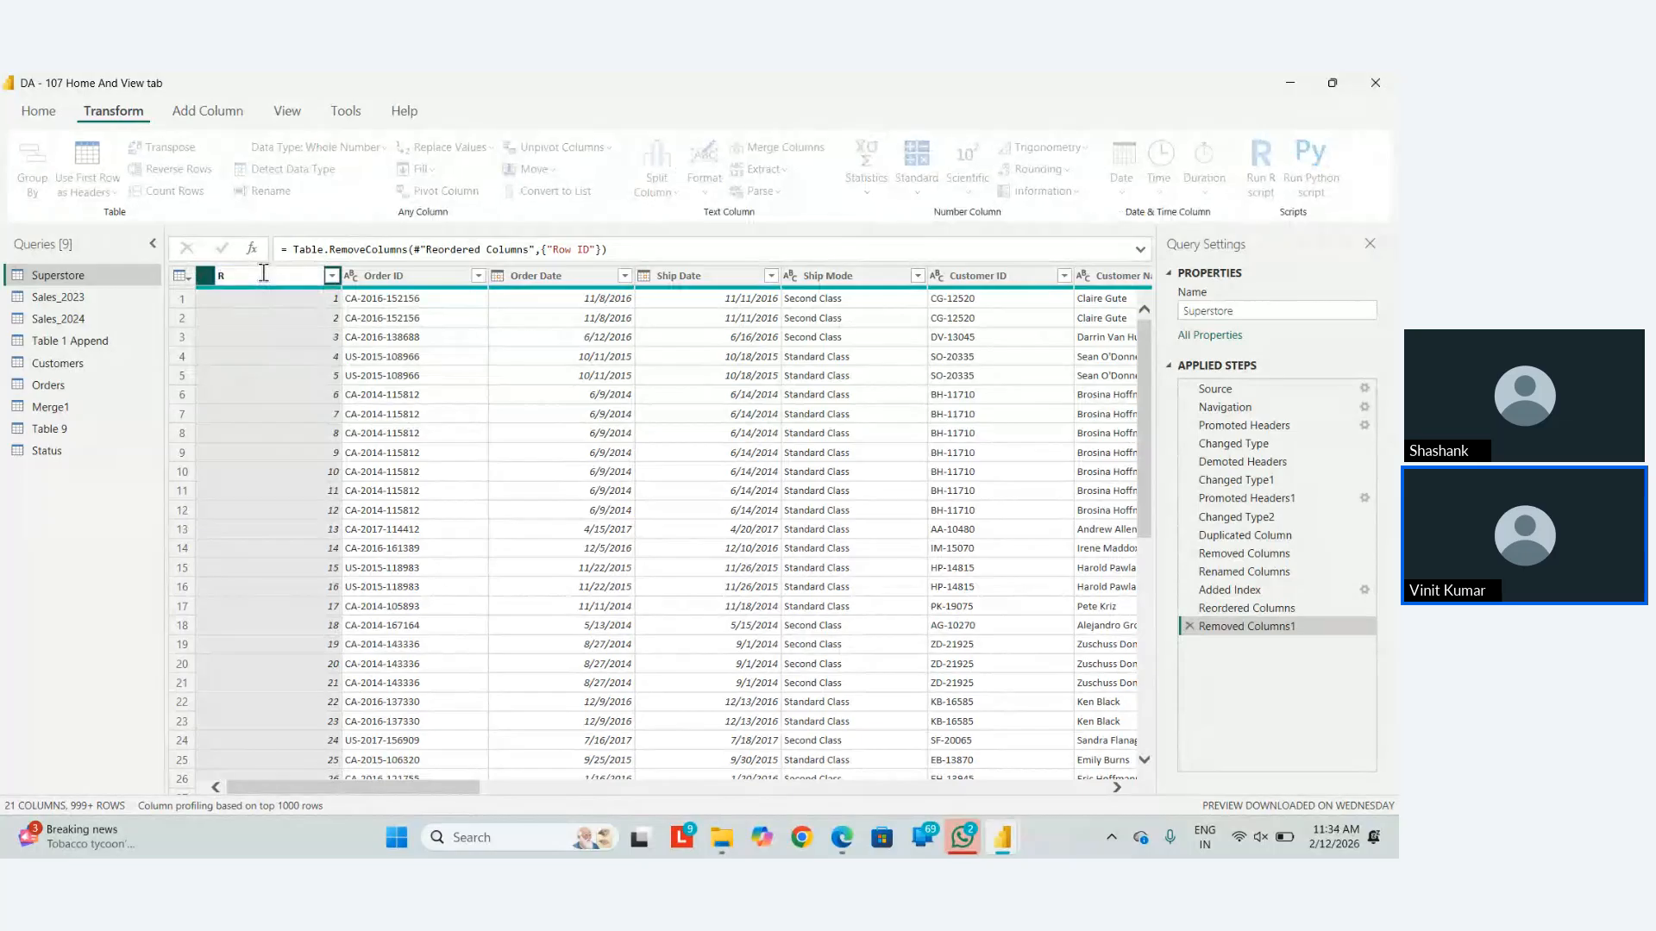
type("ow ID")
left_click(293, 362)
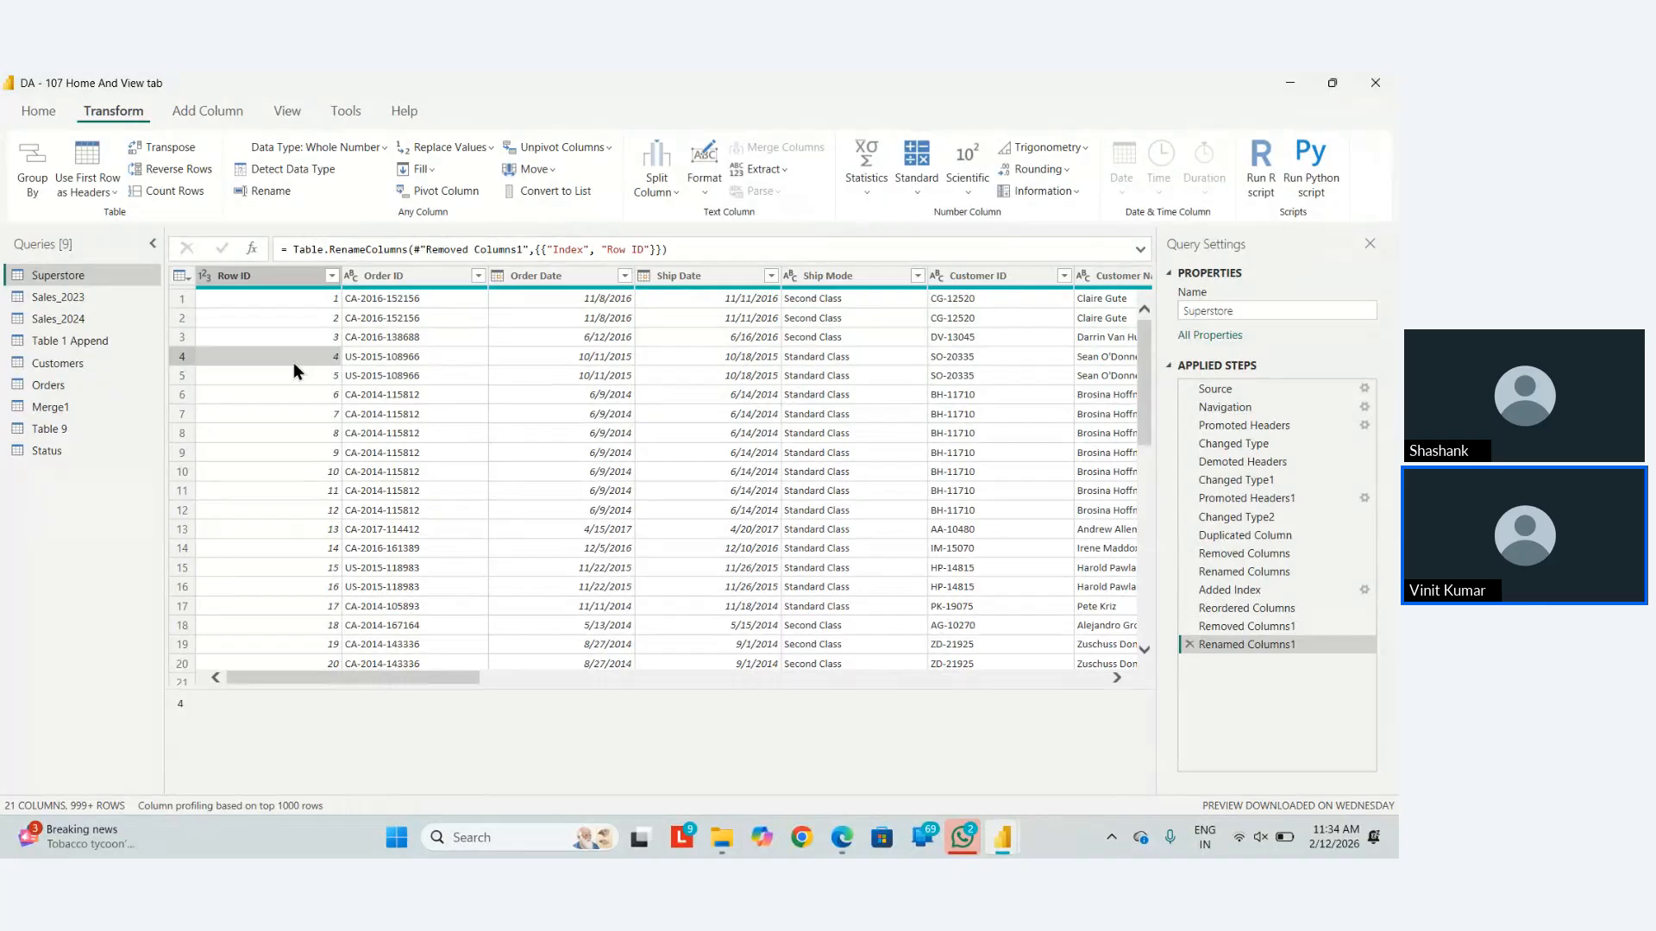
Duplicate the Order ID column in the Superstore query.
left_click(214, 114)
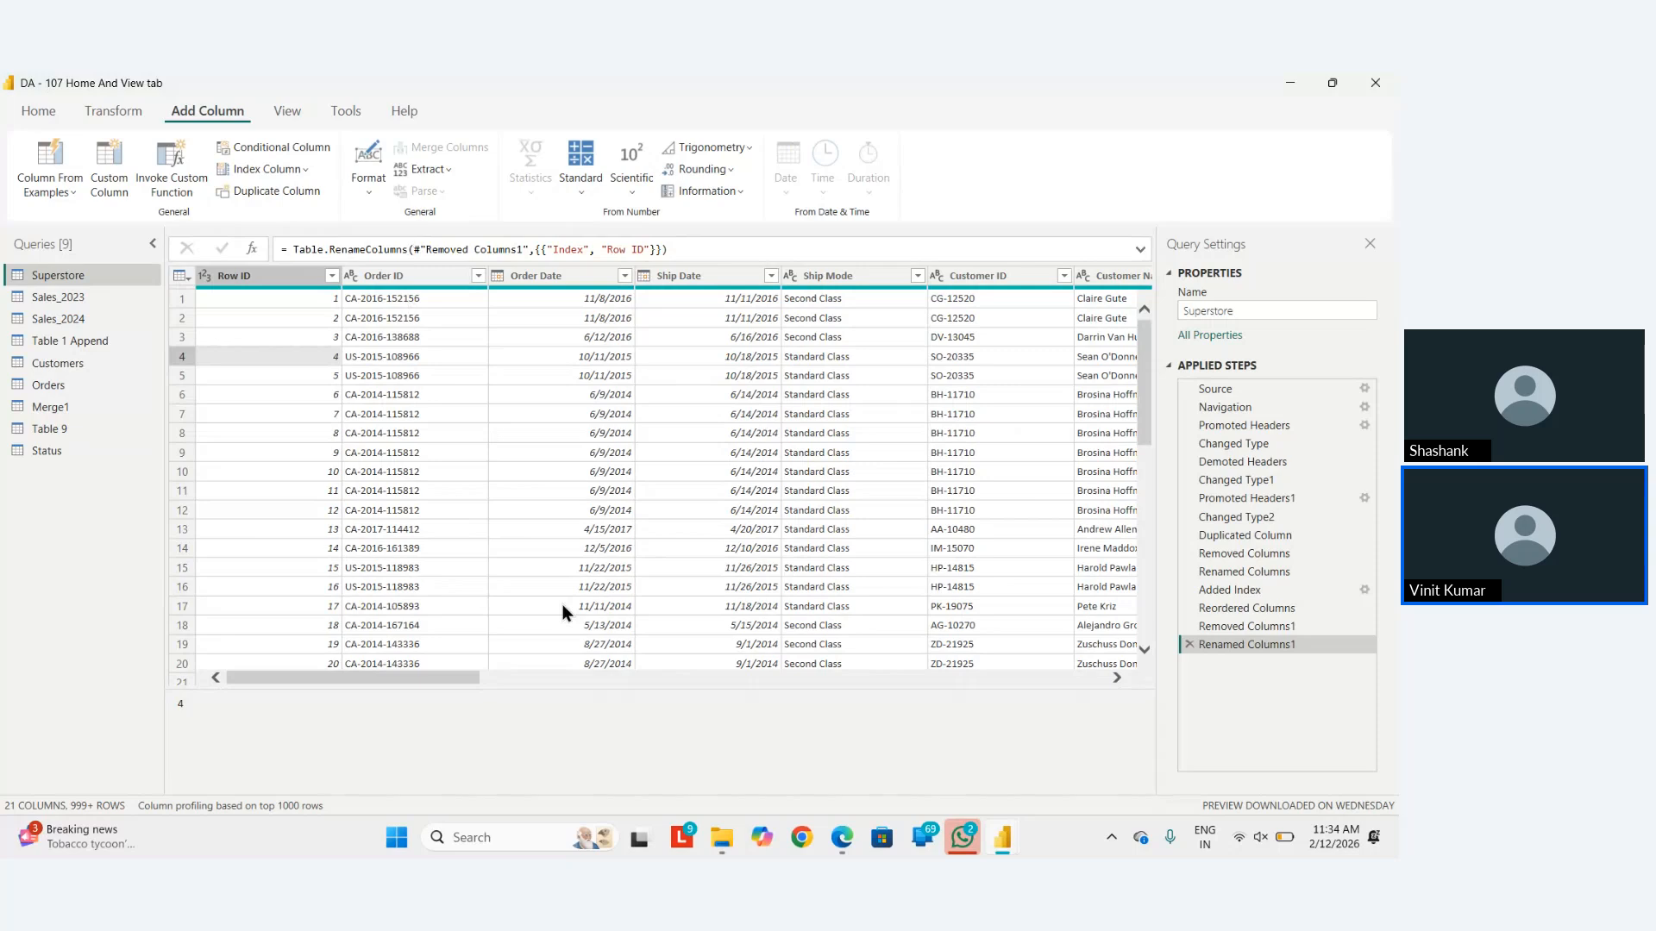
key("XF86MonBrightnessUp")
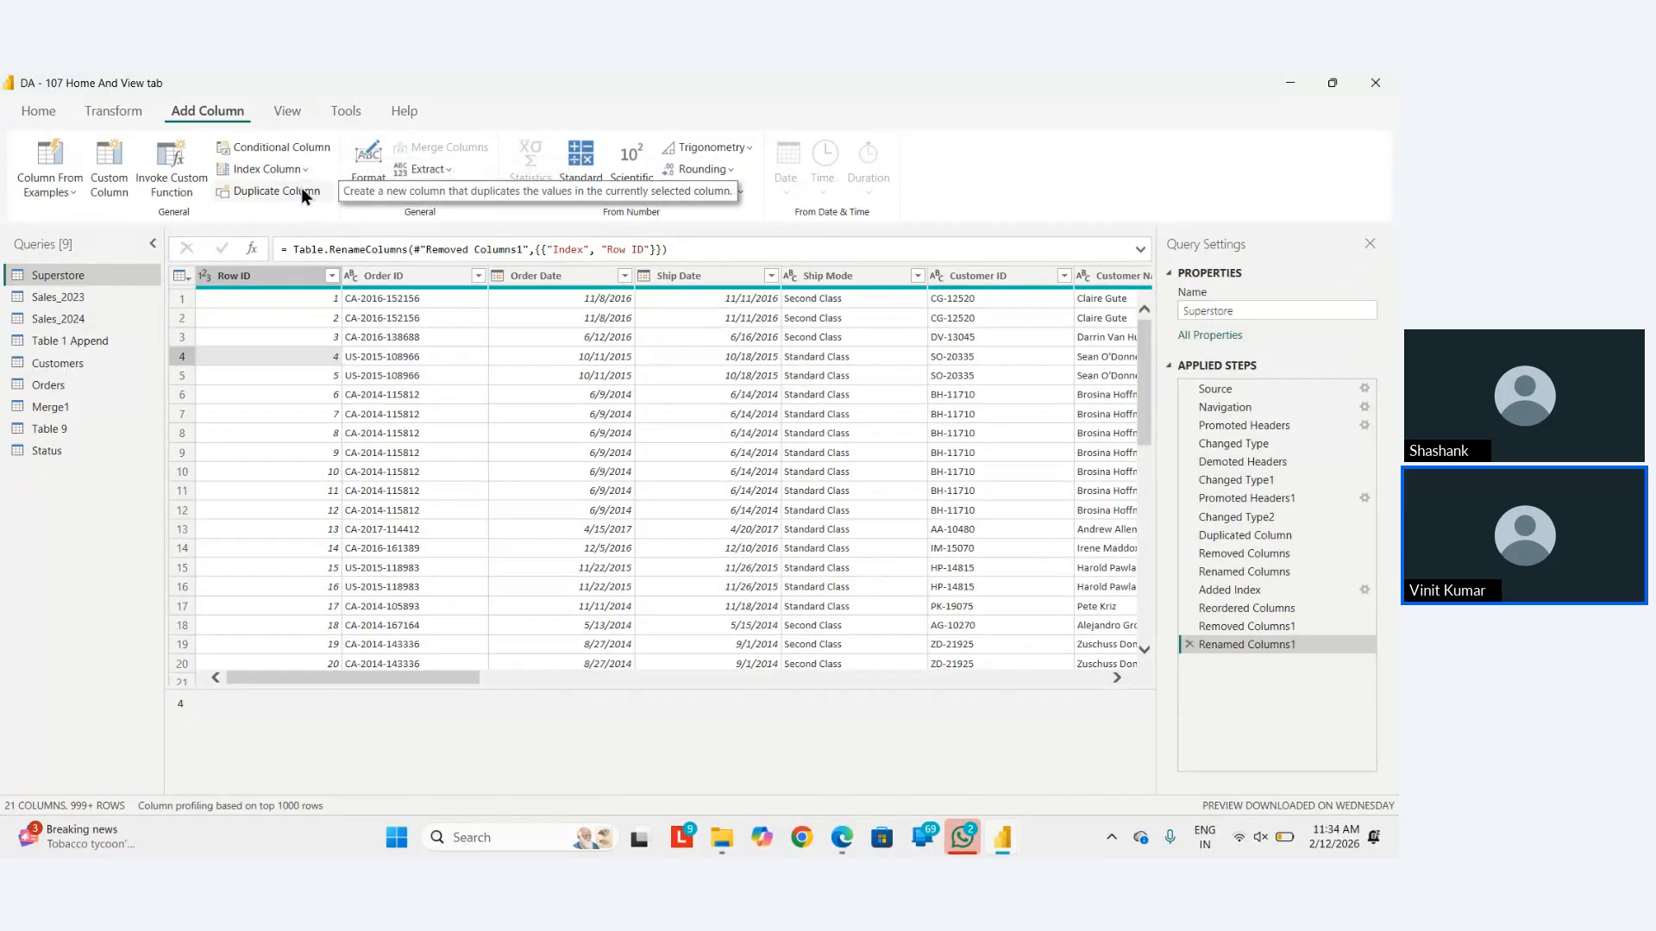
right_click(401, 276)
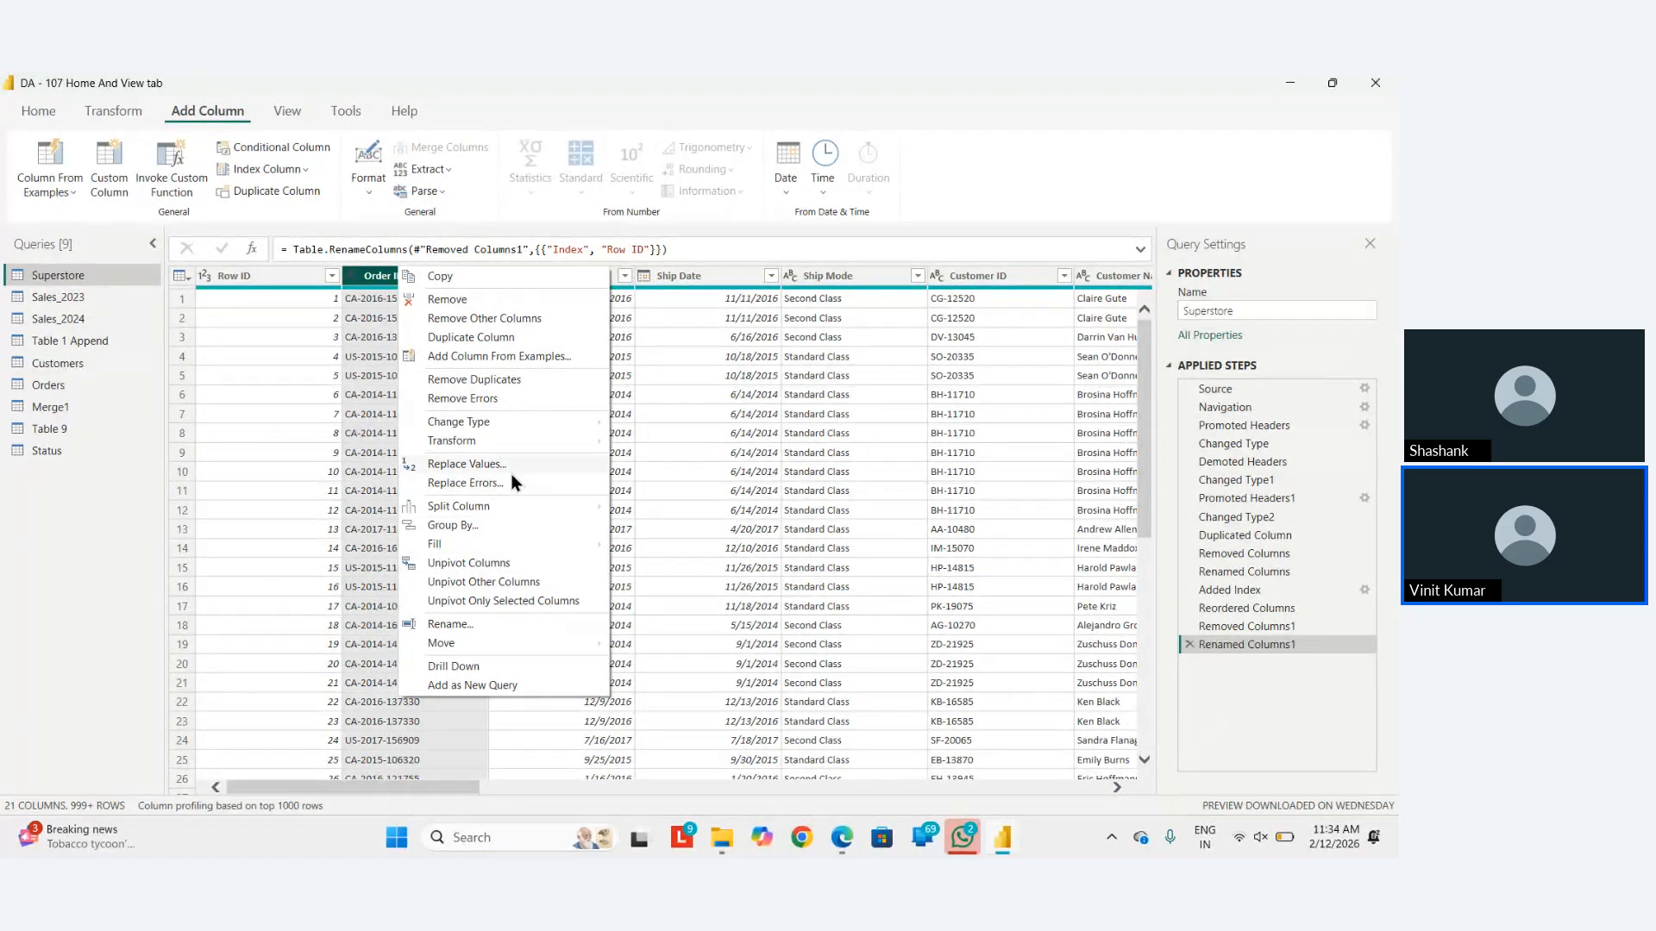
left_click(485, 338)
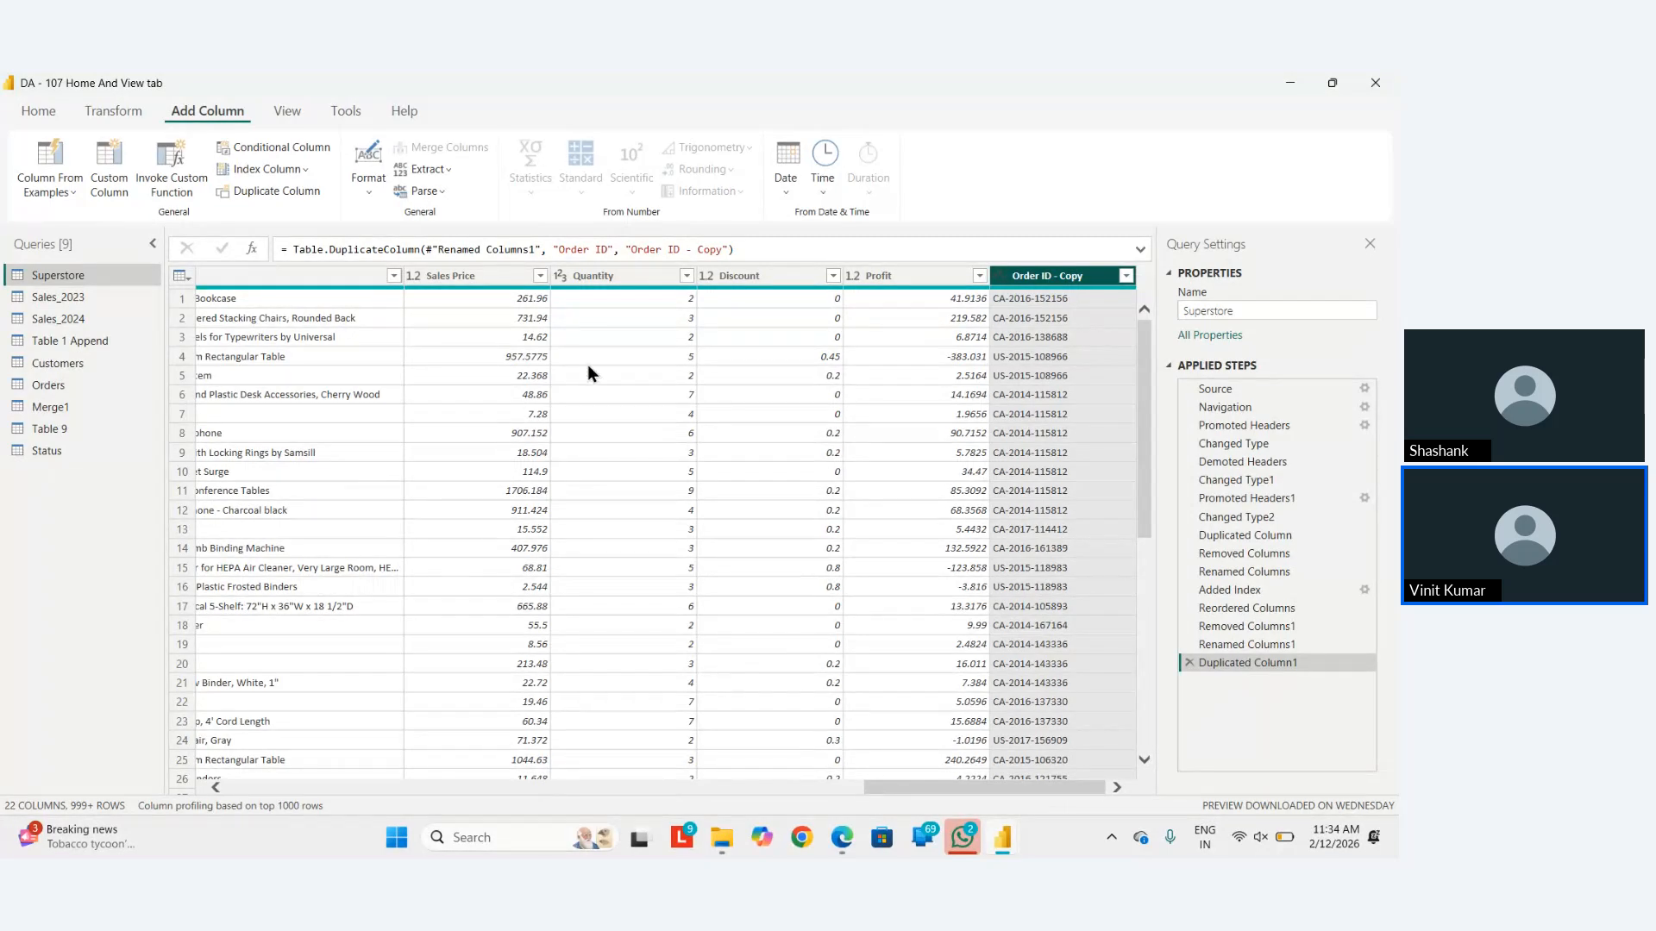
Delete the applied steps that duplicated Order ID, renamed Index and removed the original Row ID column.
left_click(1190, 662)
left_click(1190, 644)
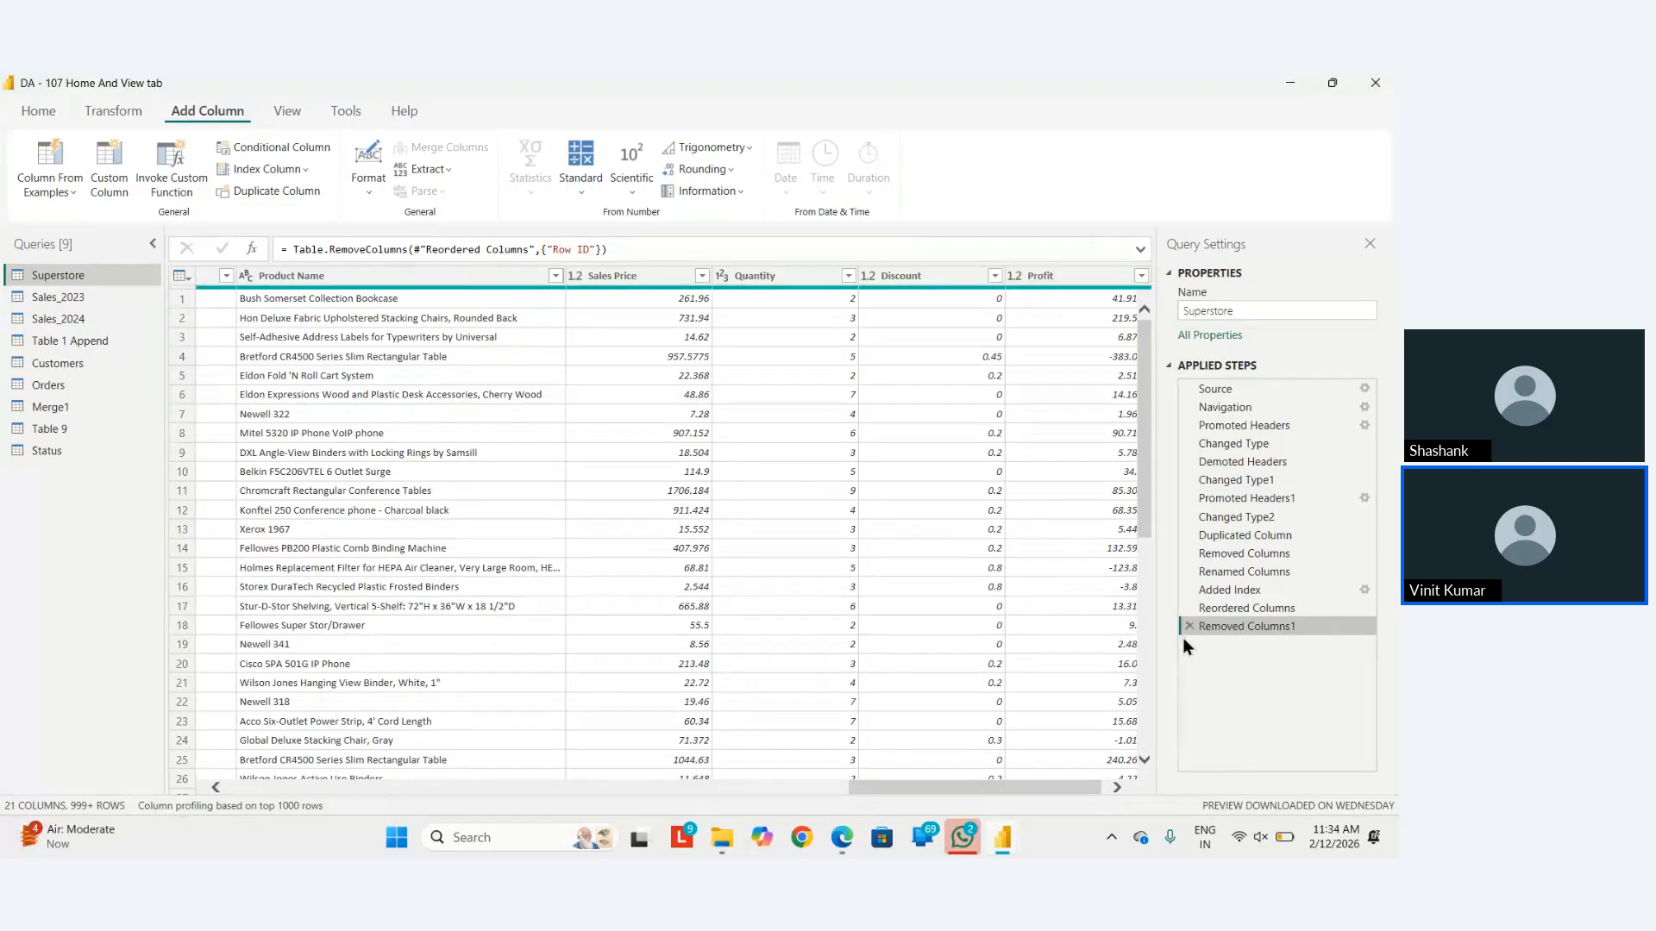
left_click(1189, 626)
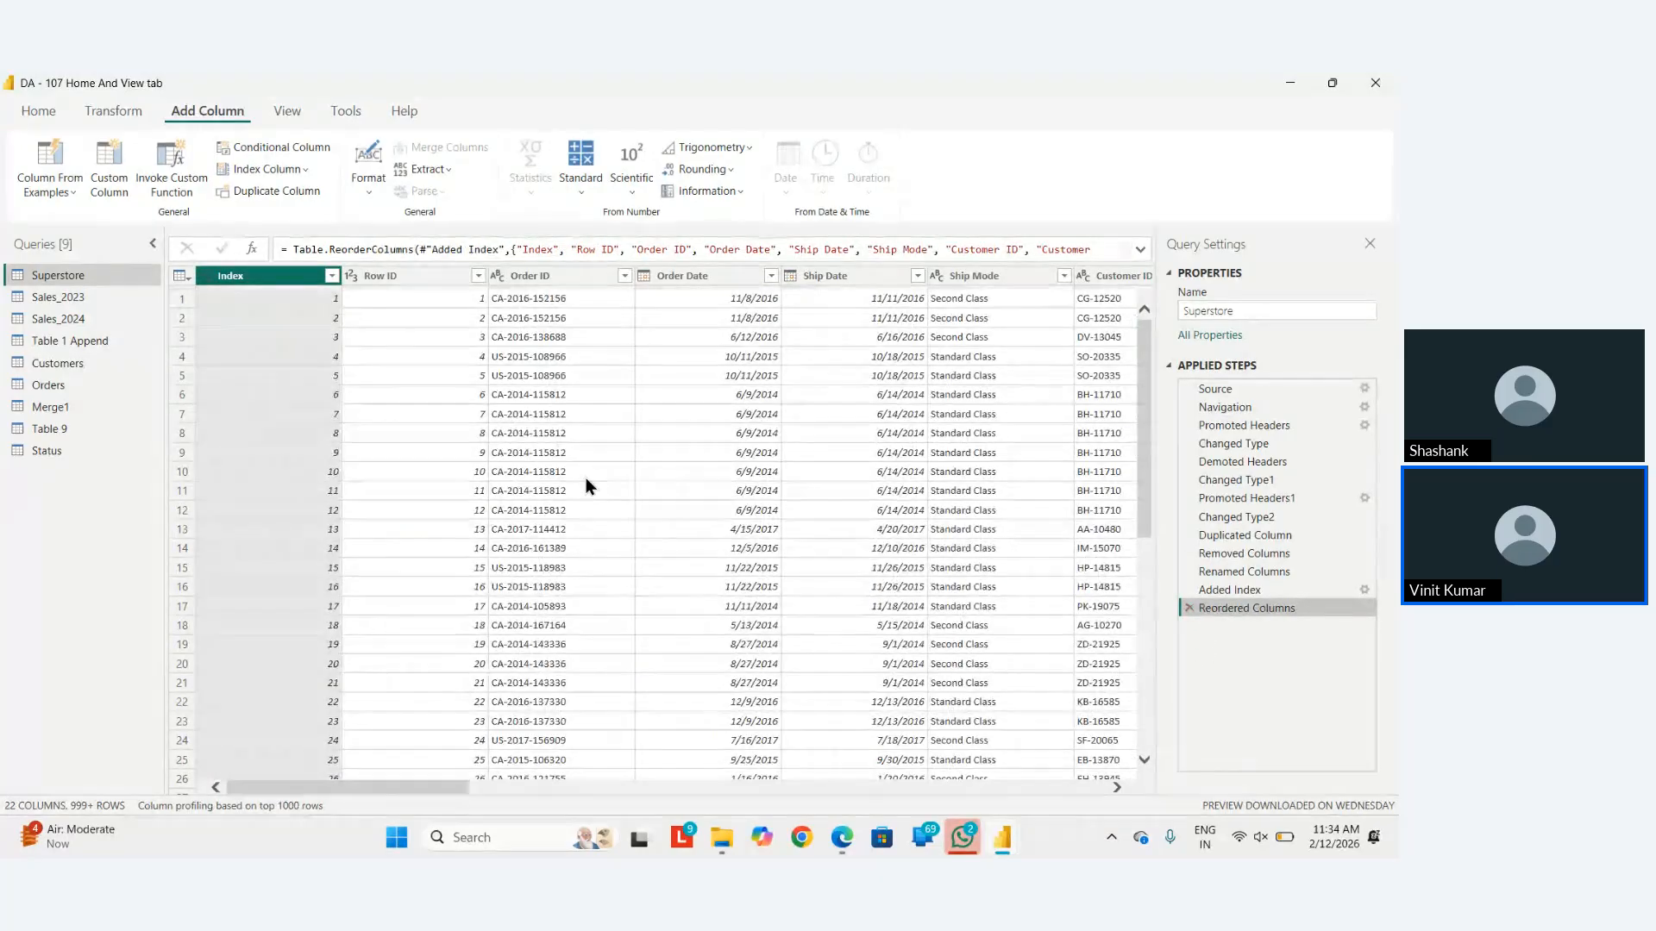
Examine the format, extract and Invoke Custom Function options for new columns and the Extract options for existing columns, without applying any.
left_click(372, 183)
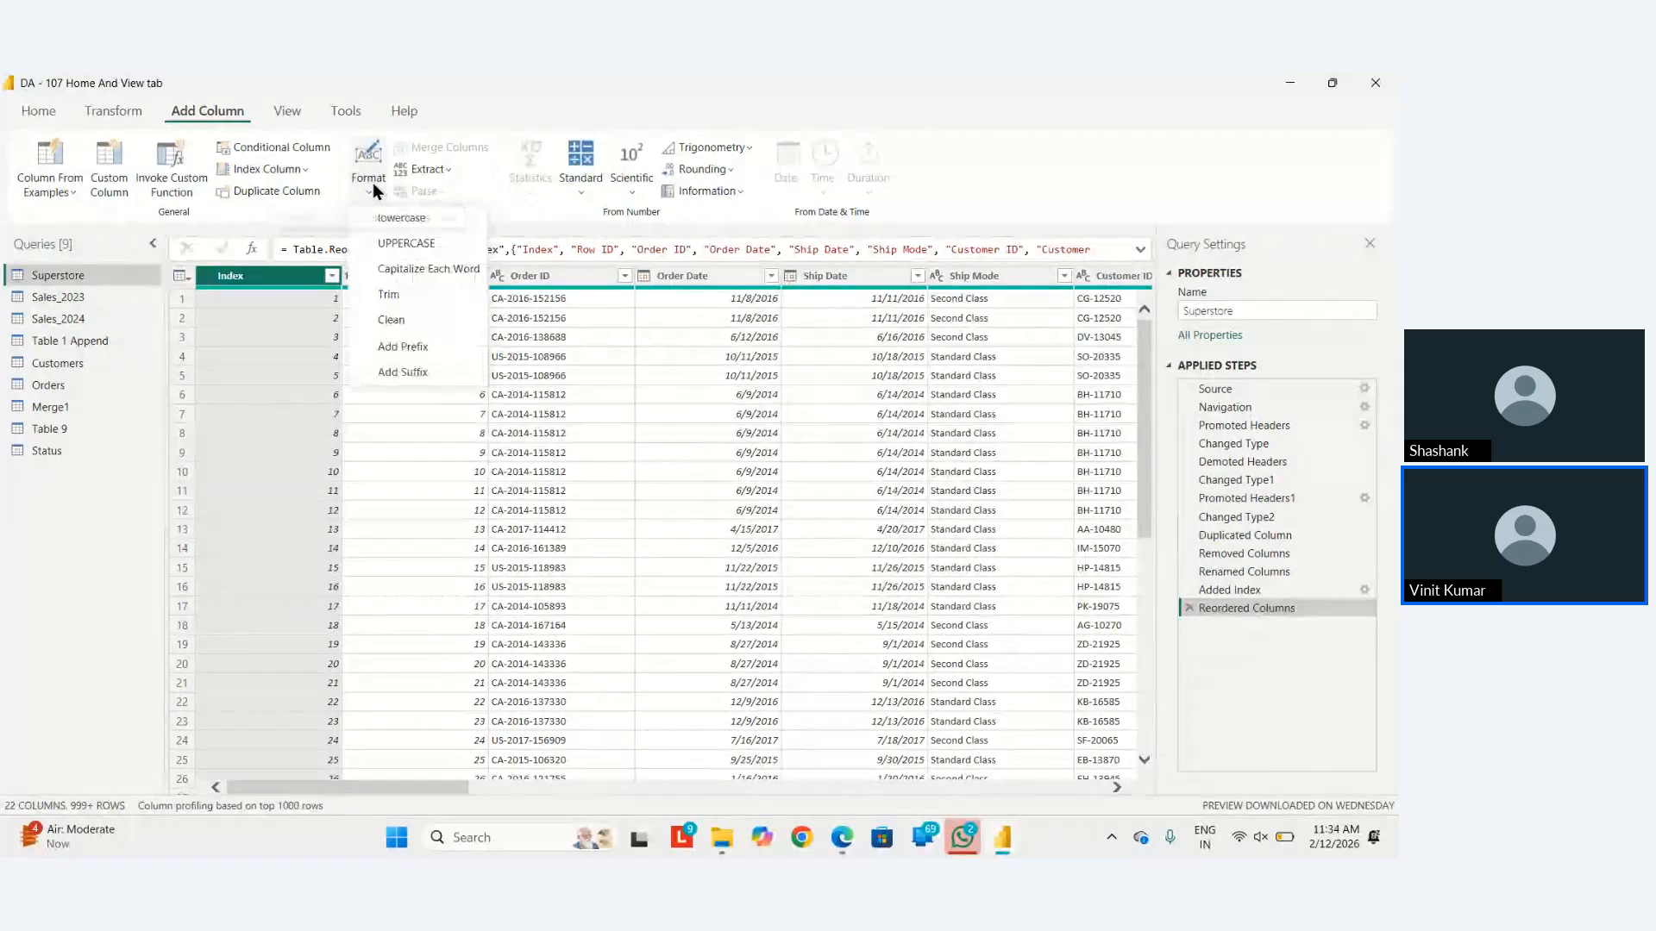
left_click(432, 175)
left_click(432, 175)
left_click(432, 173)
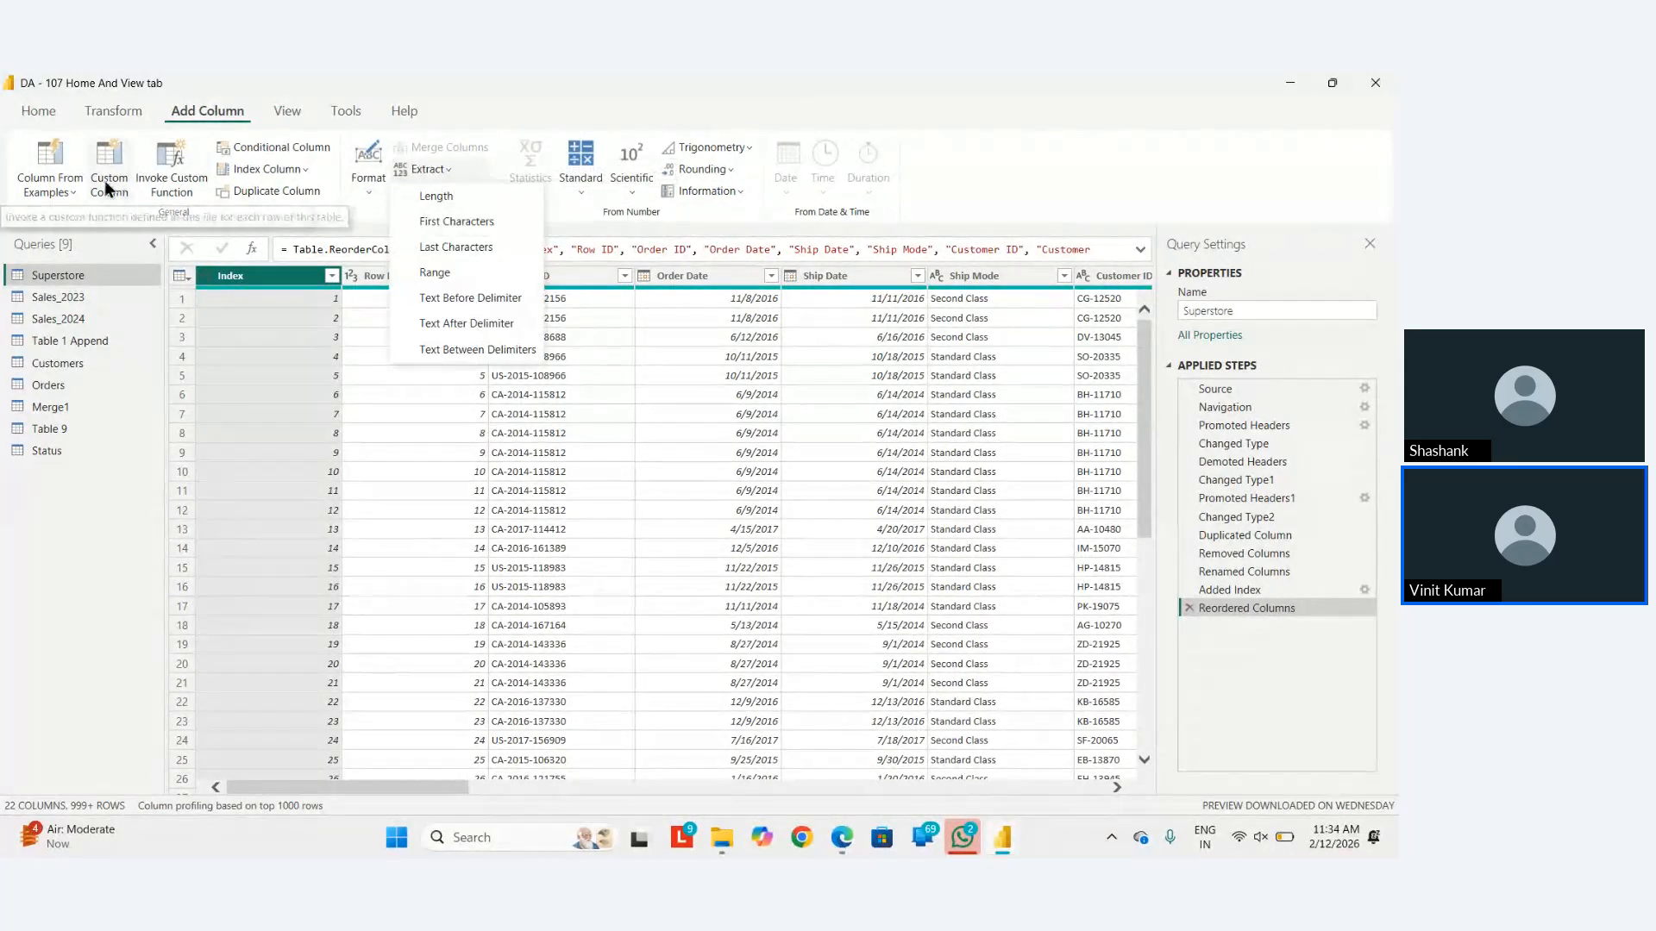
left_click(178, 166)
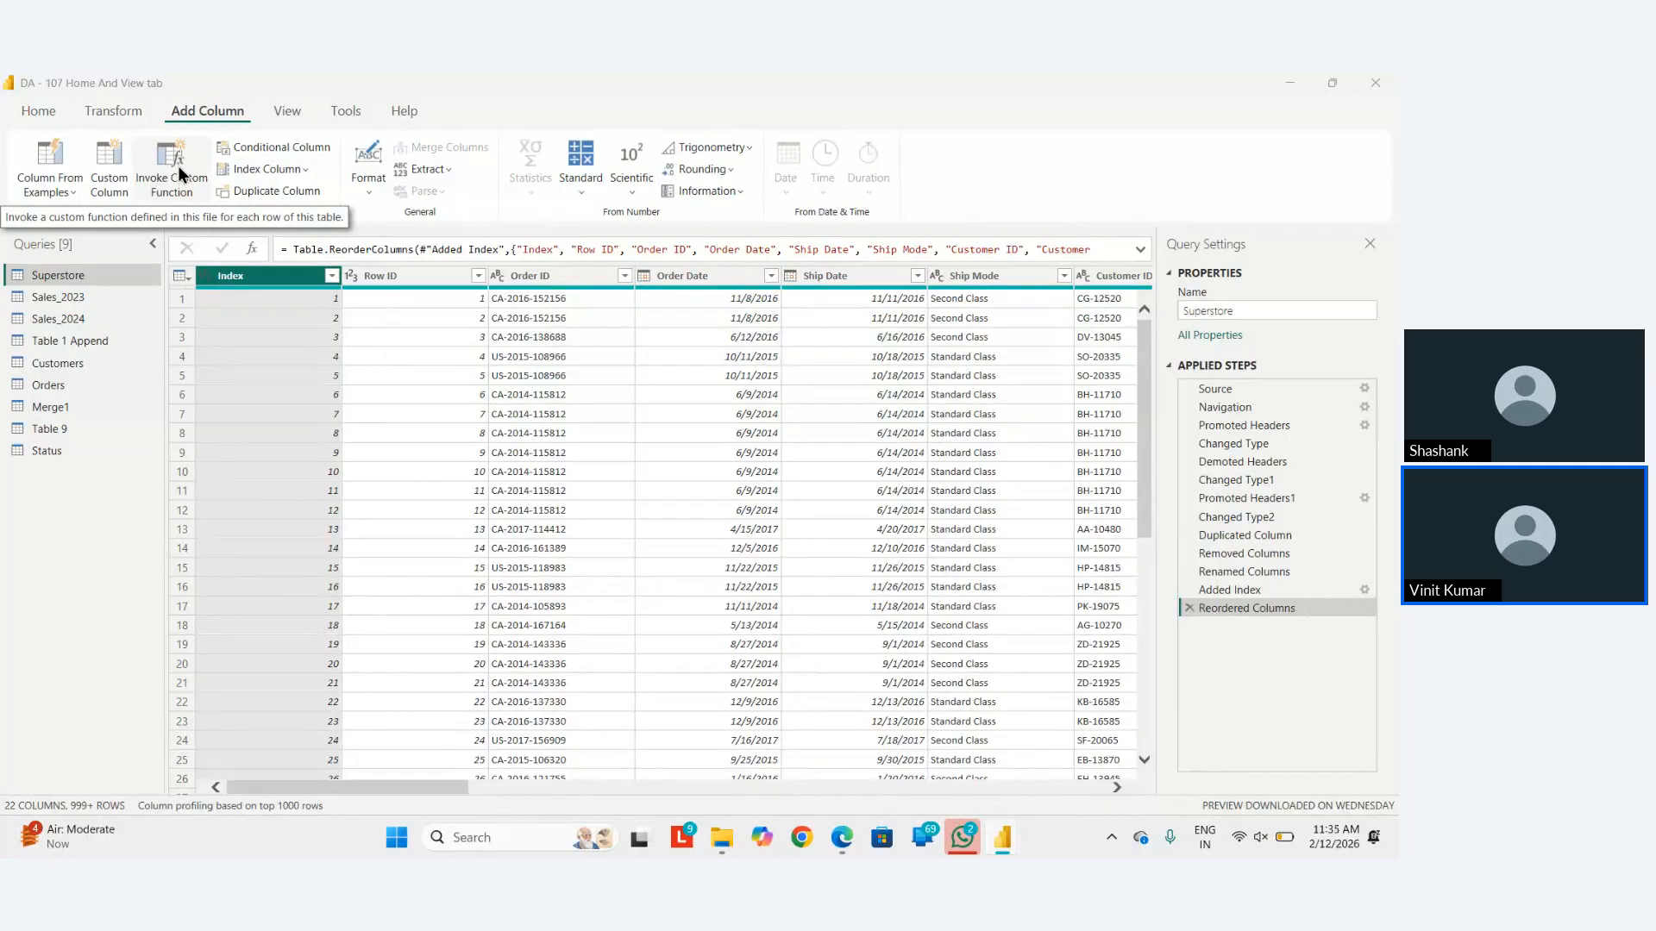
left_click(177, 166)
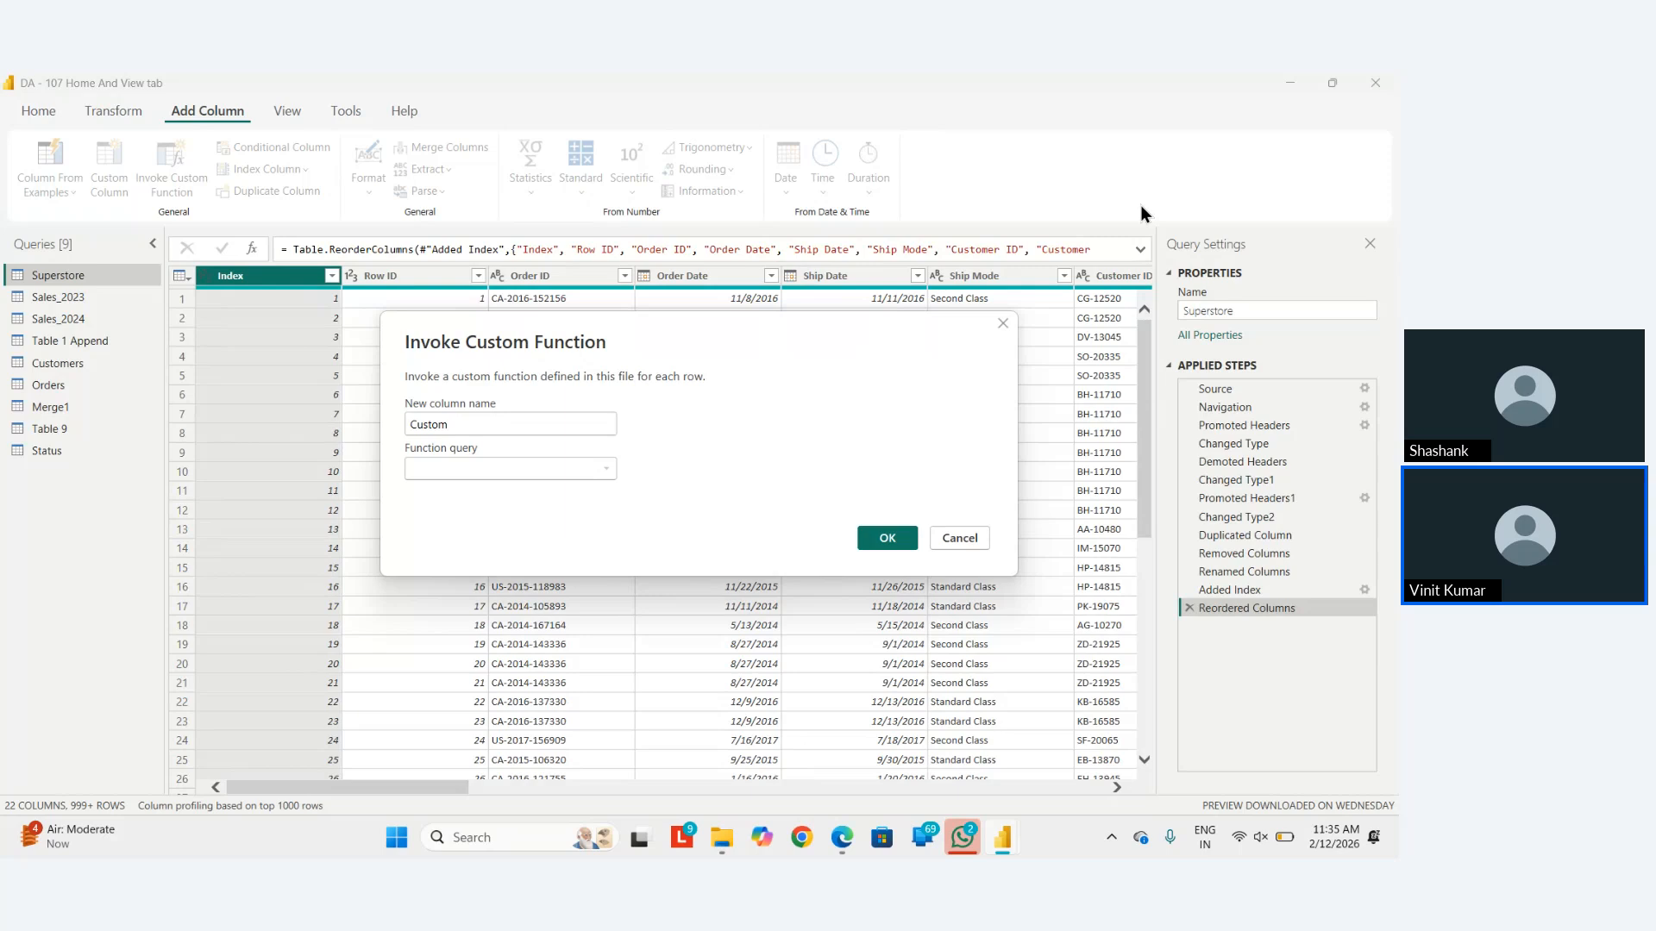
key("Escape")
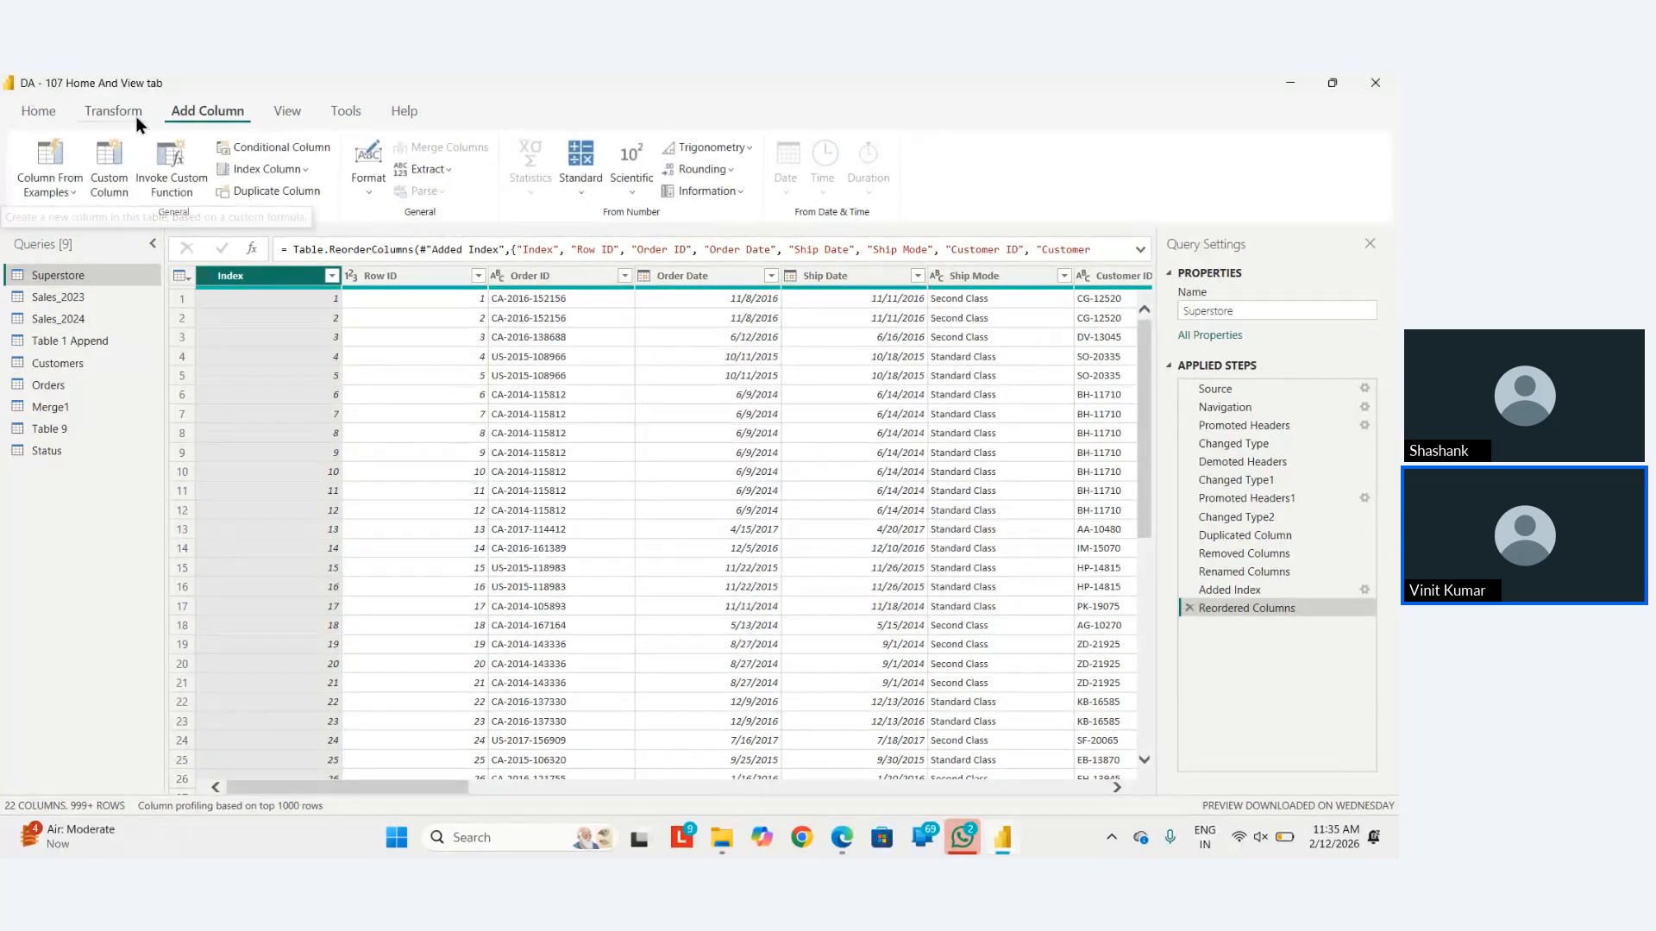
left_click(137, 116)
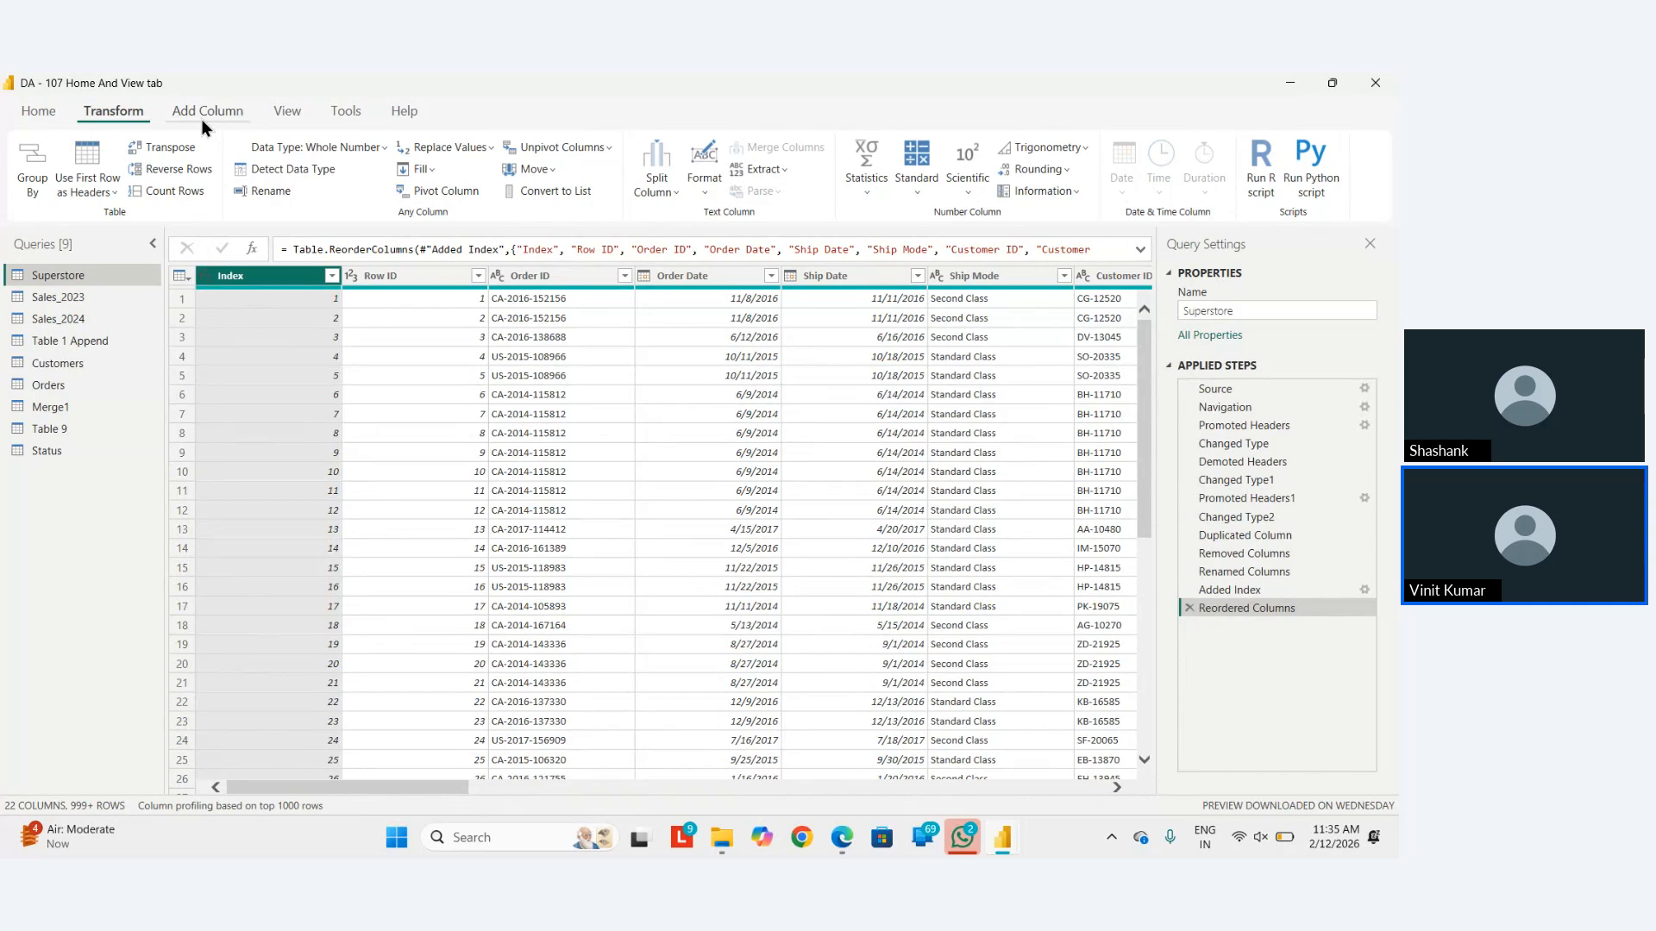
left_click(768, 169)
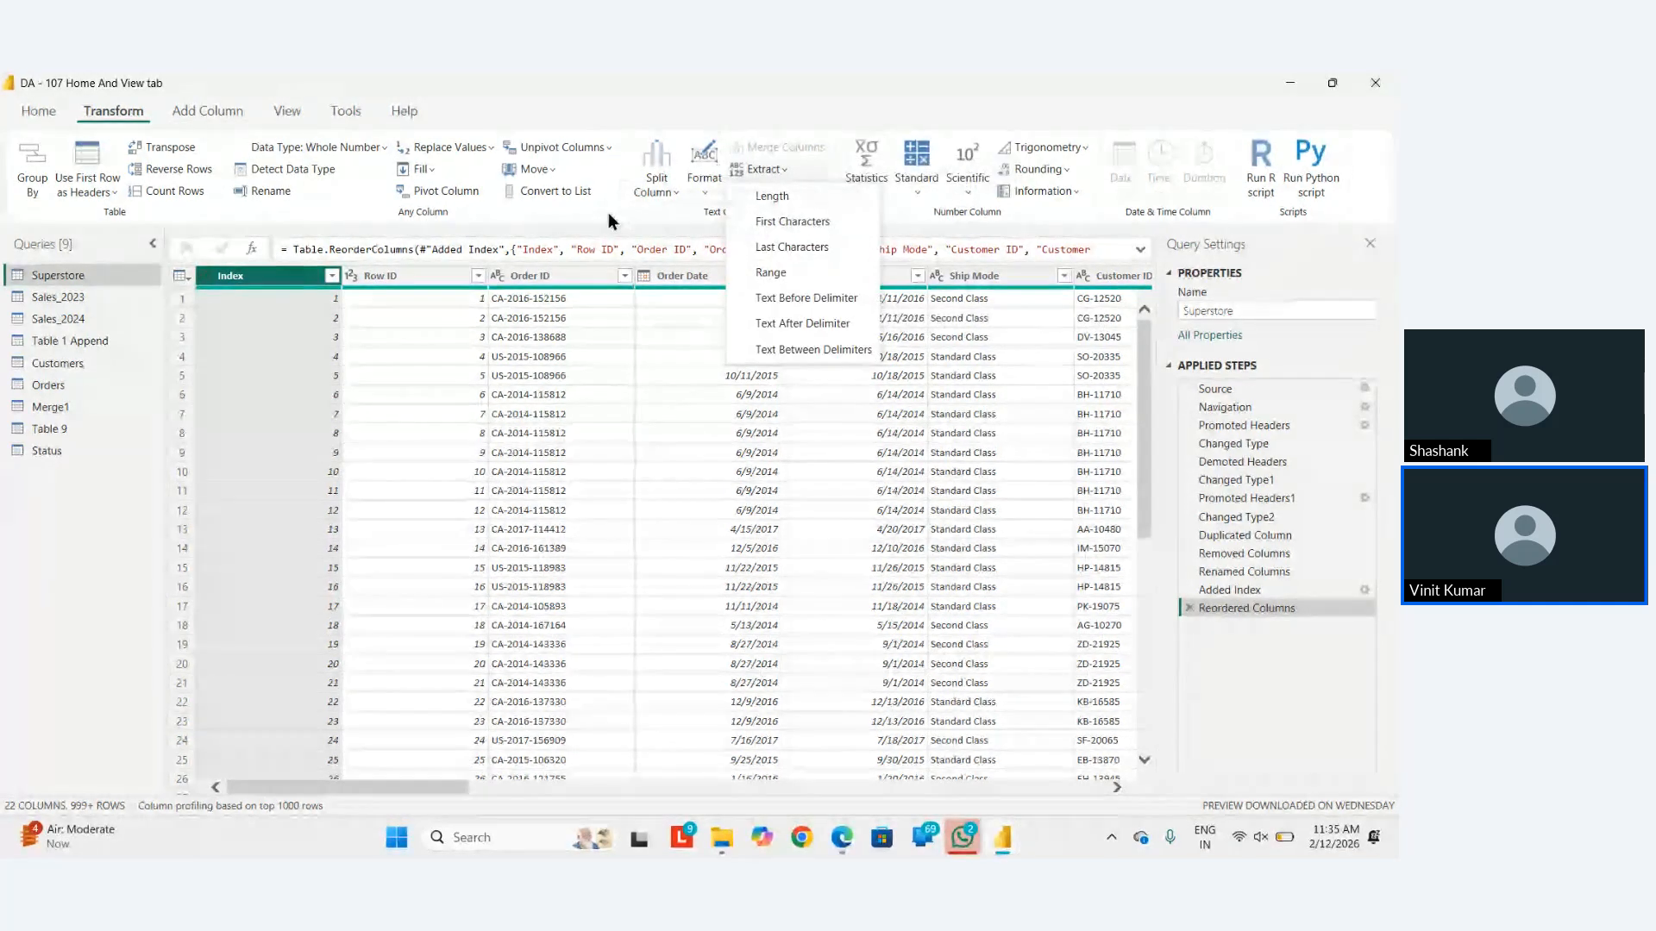
Examine the Extract, Format, Move and Split Column options for existing columns, without applying any.
left_click(548, 198)
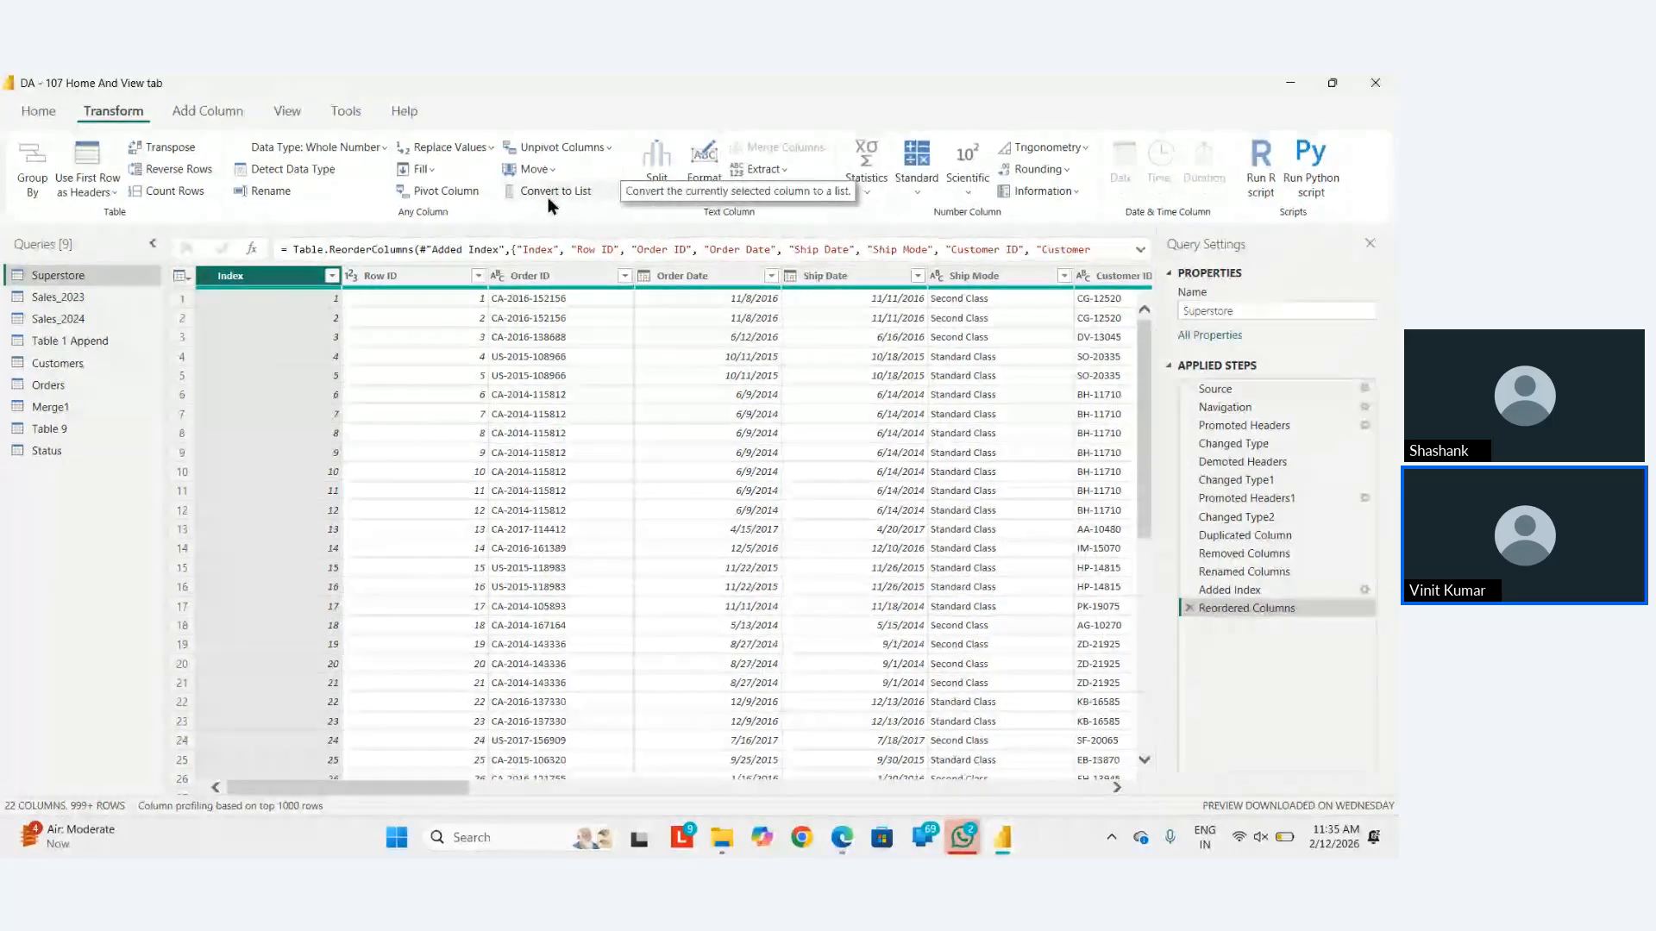
left_click(238, 126)
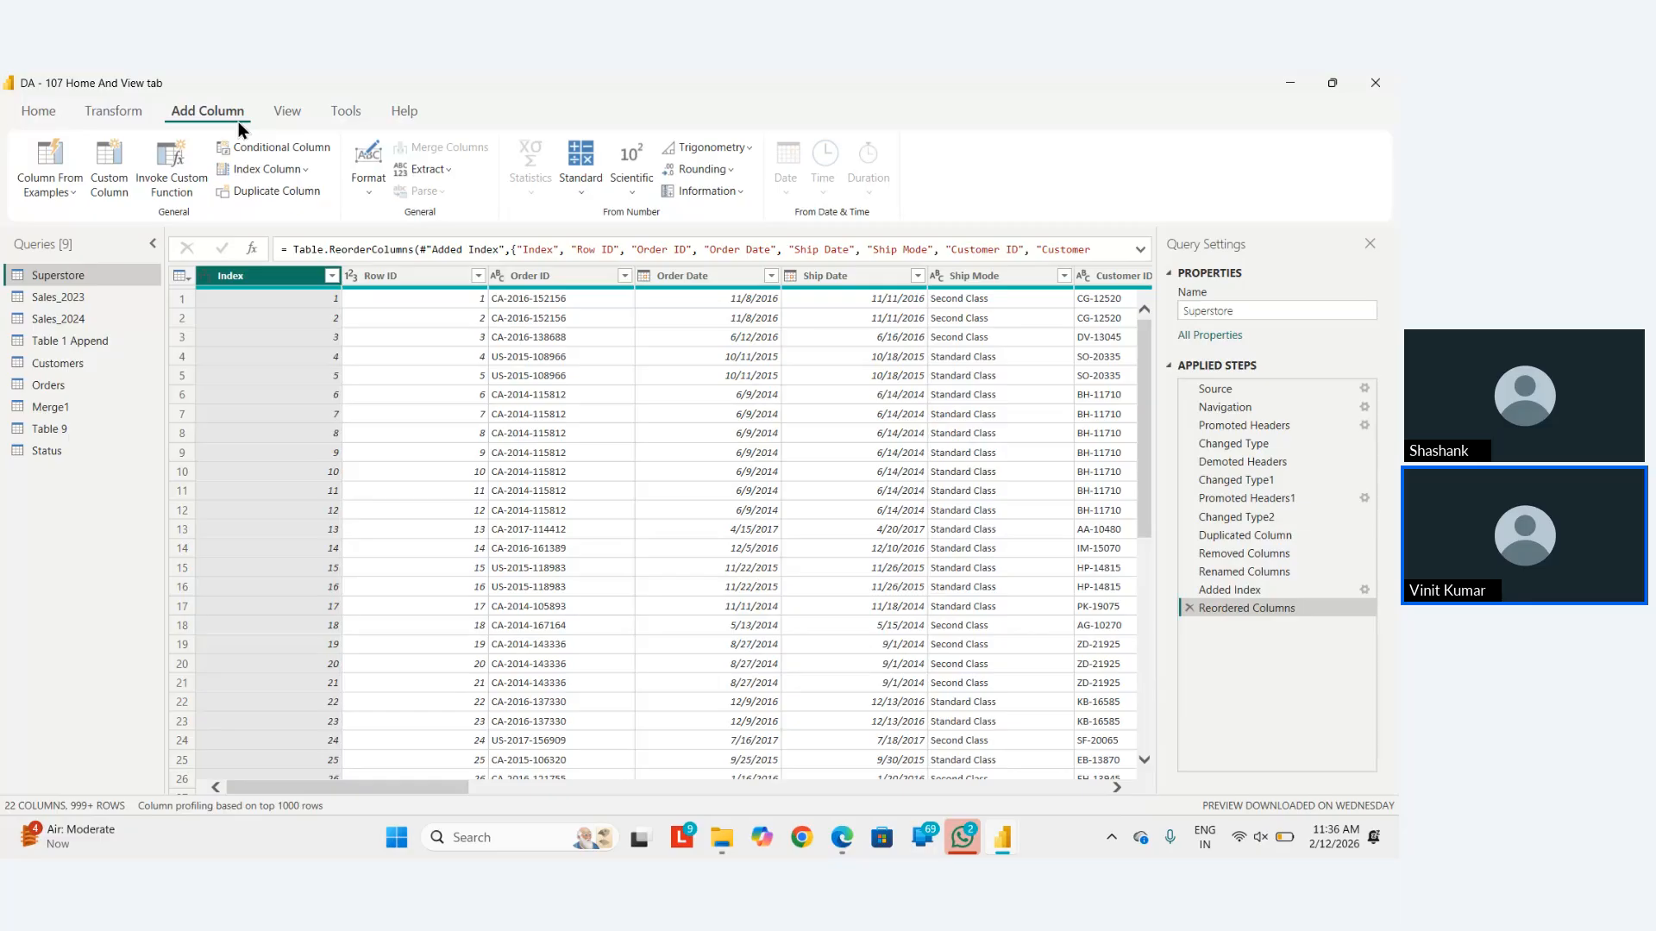
left_click(118, 120)
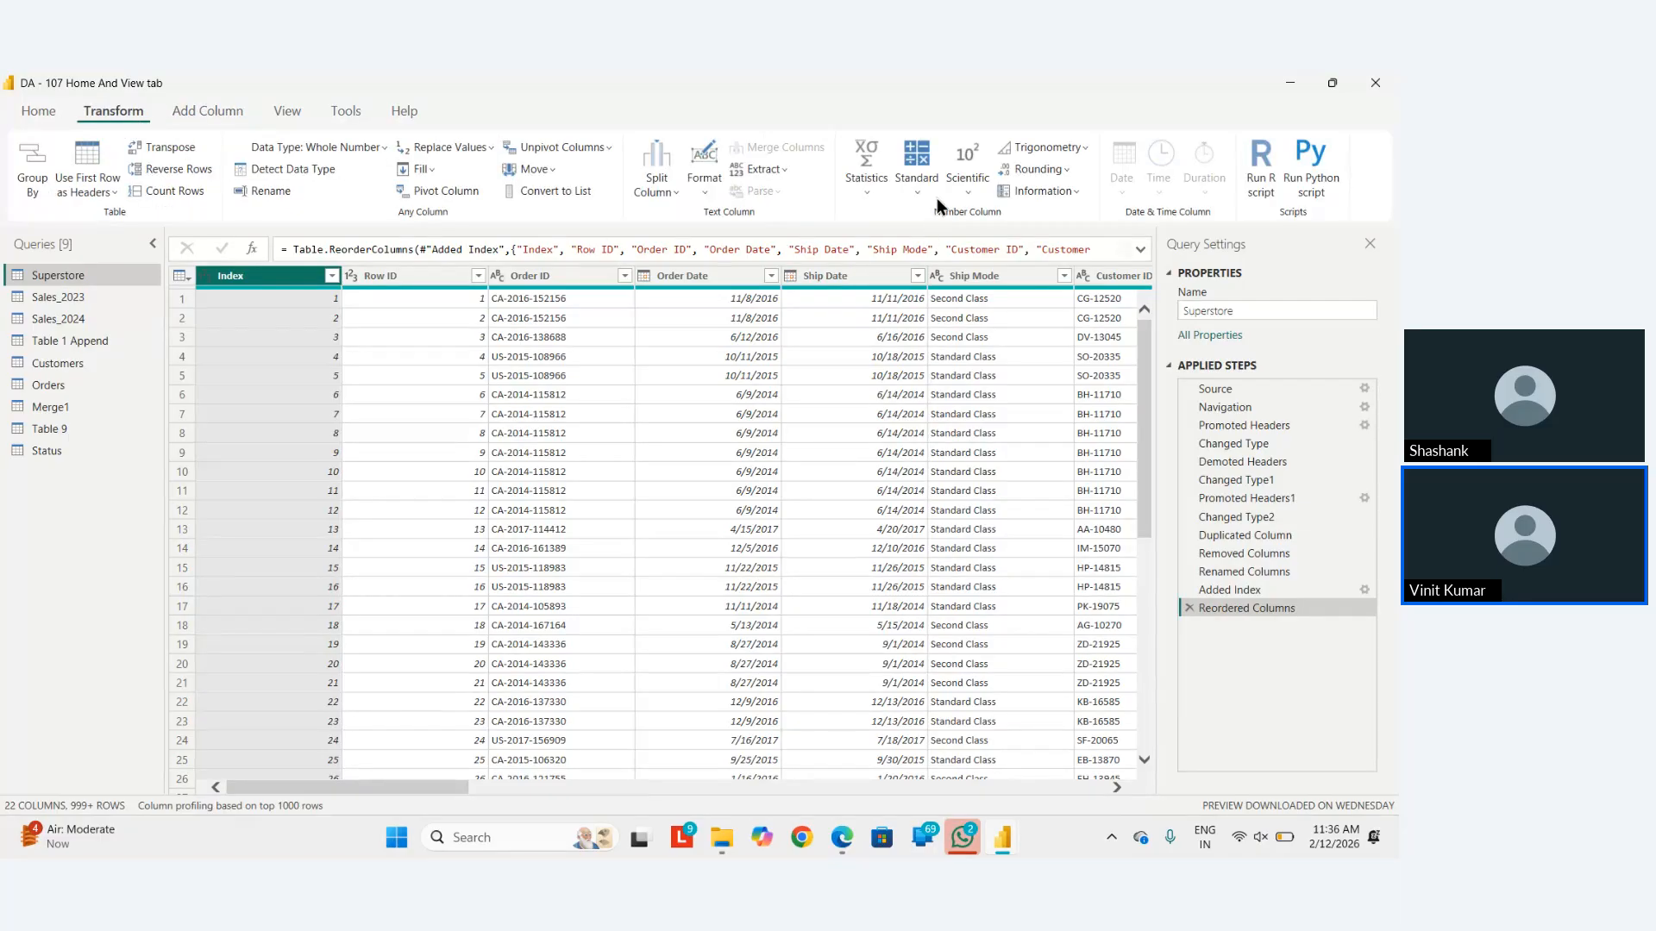
left_click(771, 169)
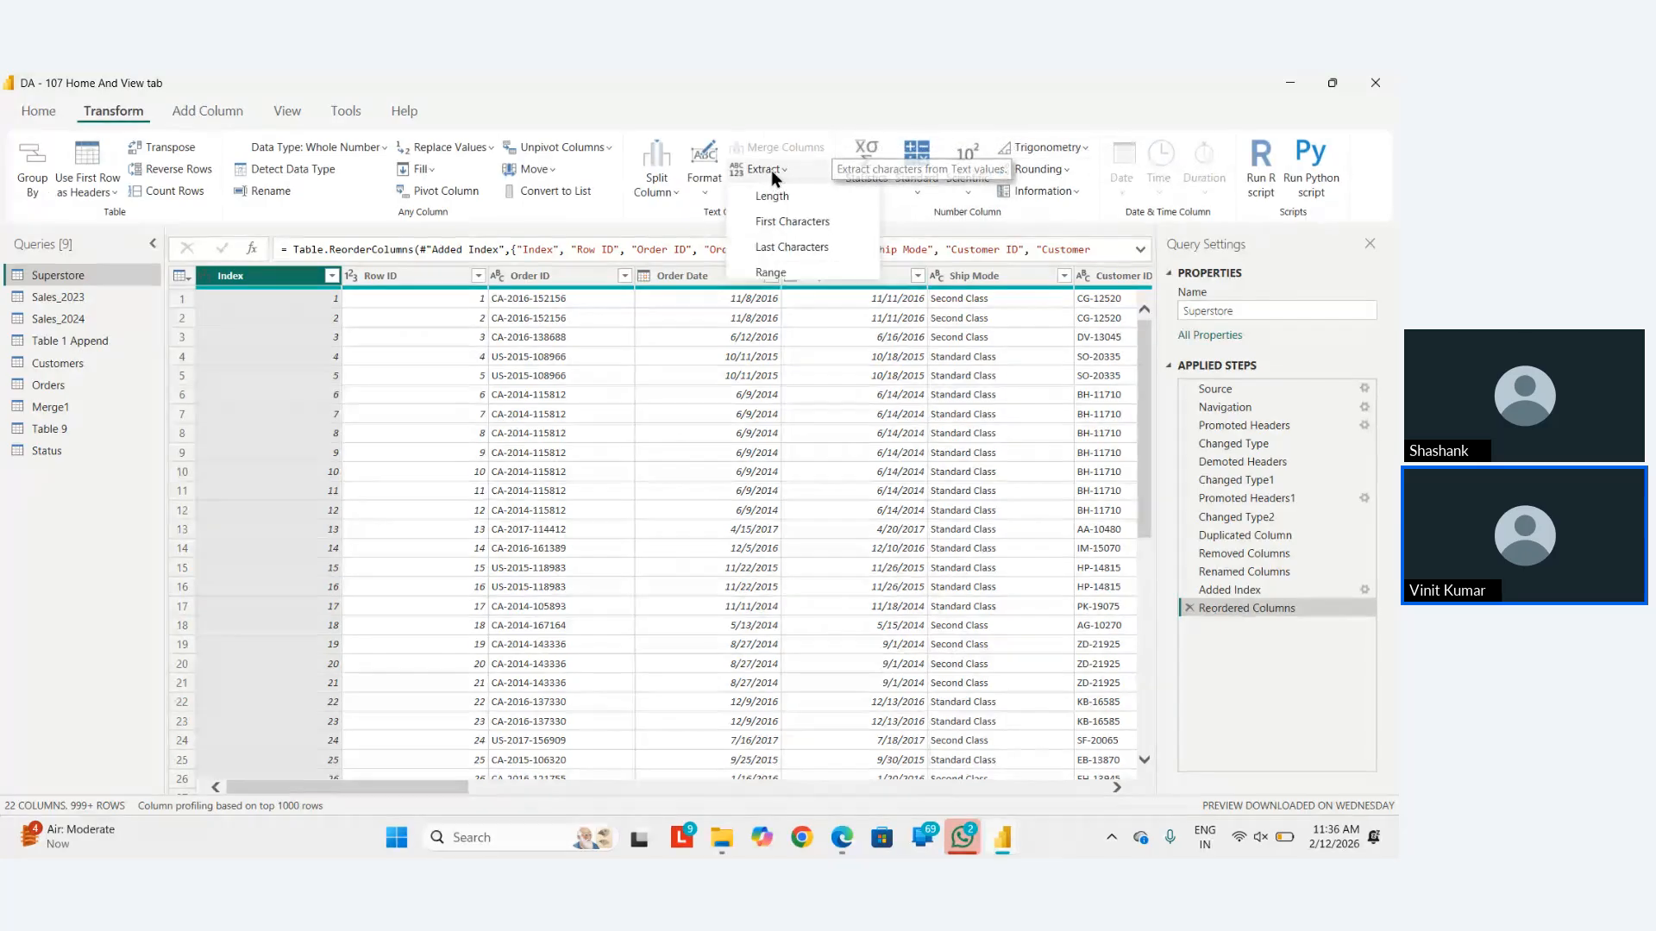
left_click(706, 184)
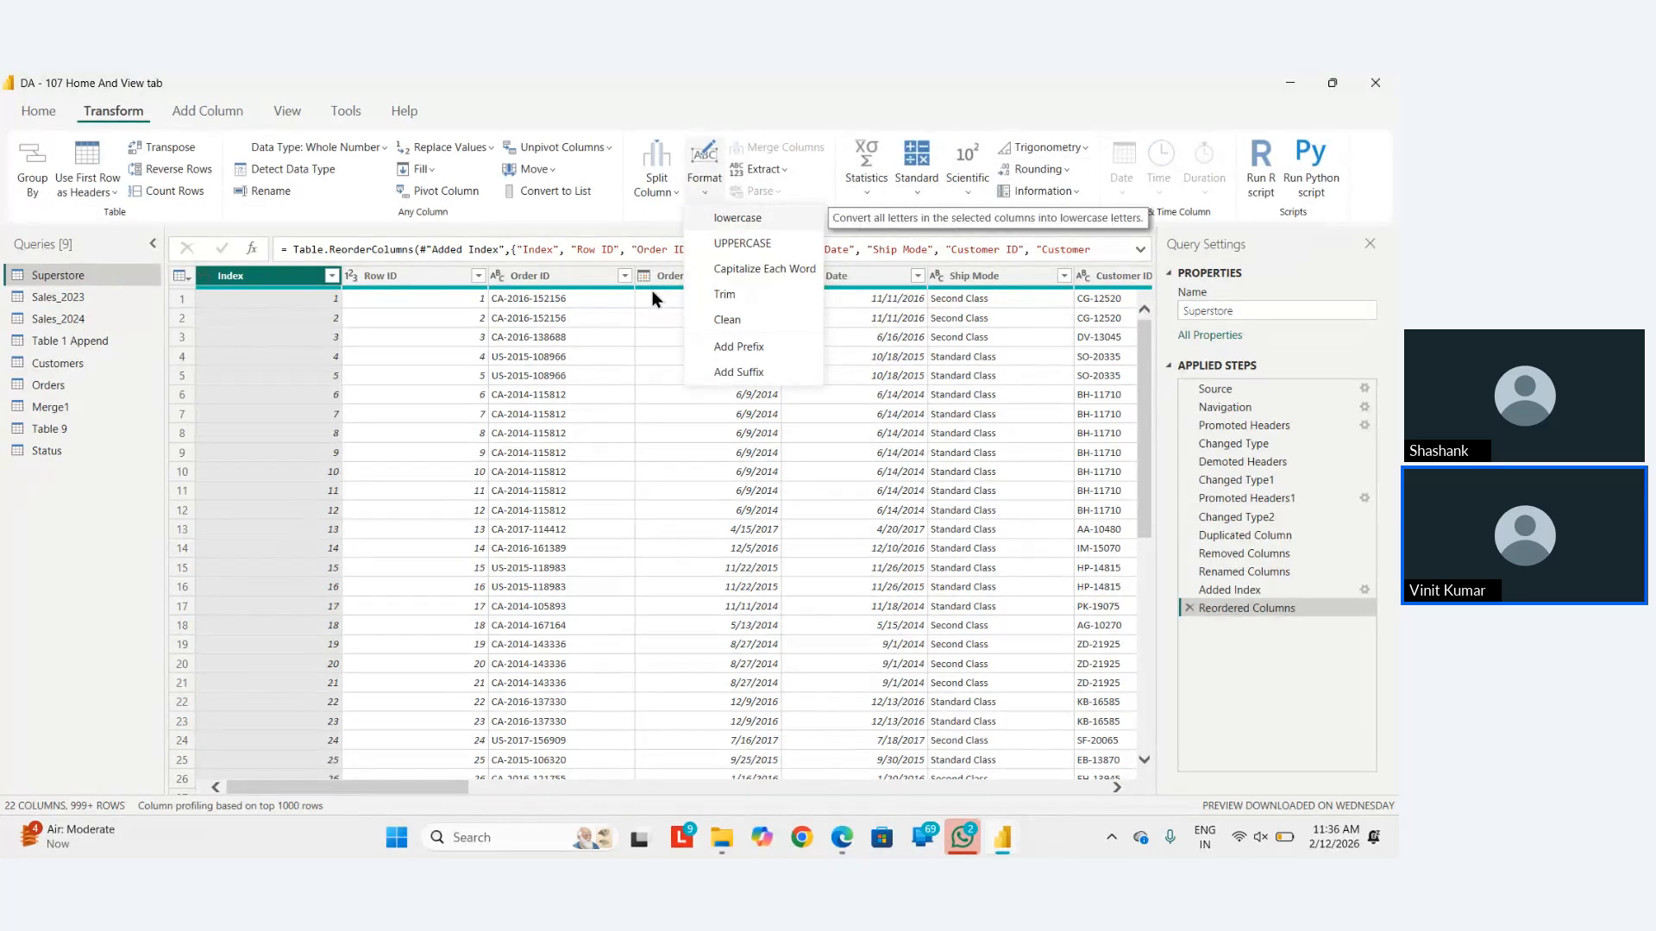
left_click(572, 335)
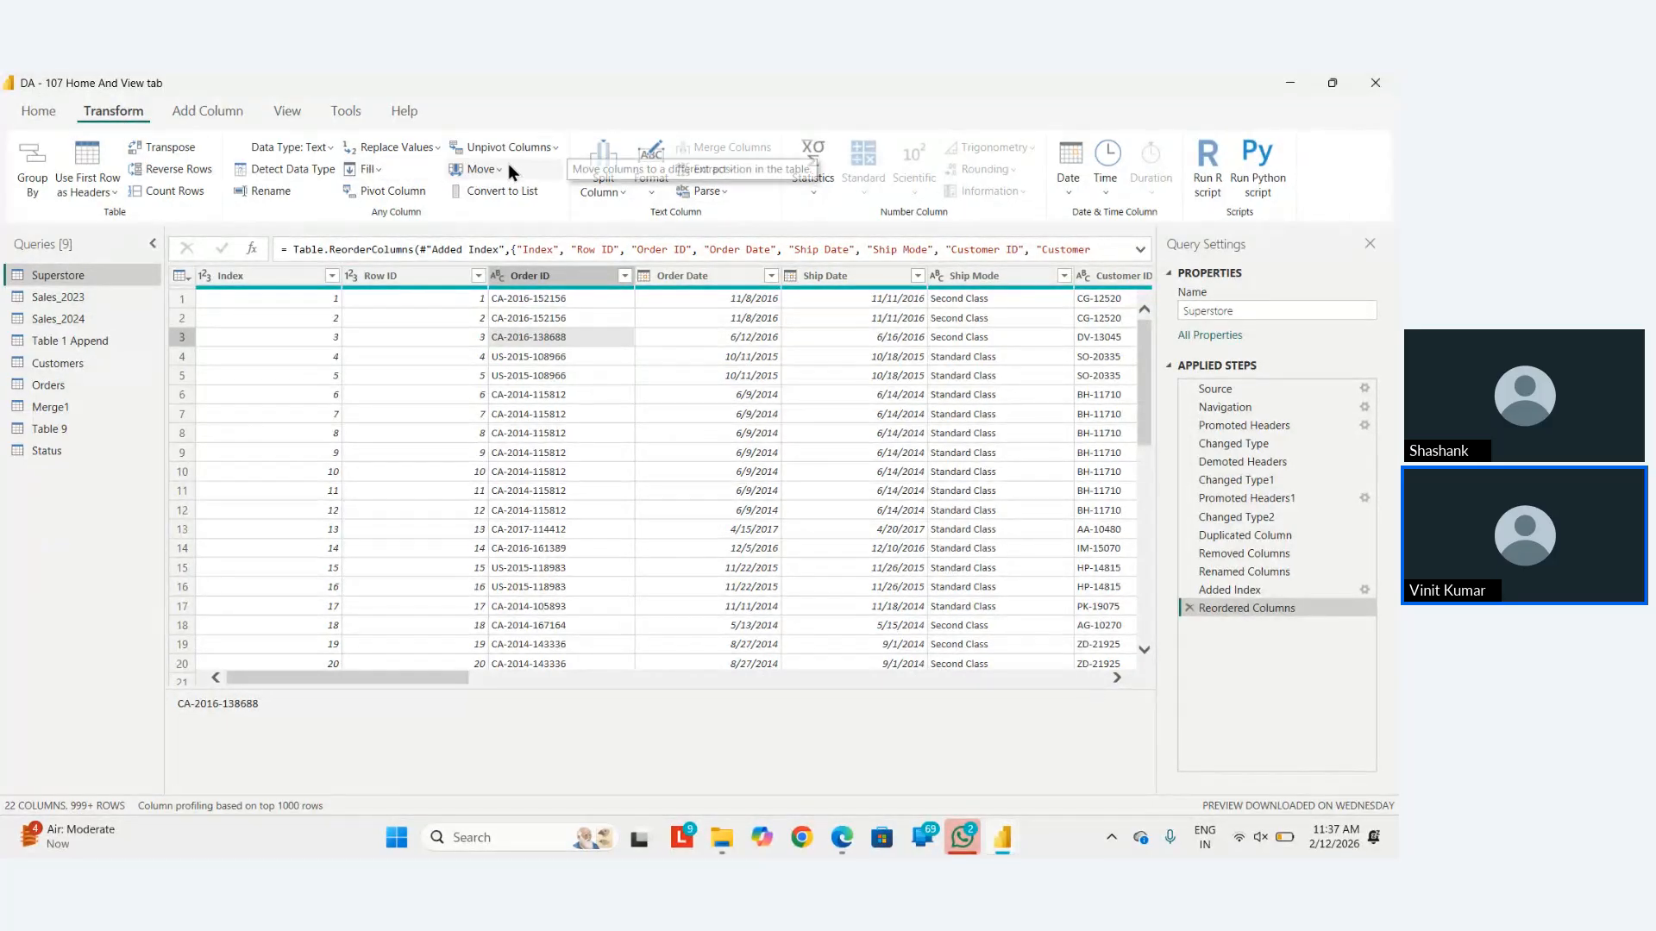
left_click(500, 169)
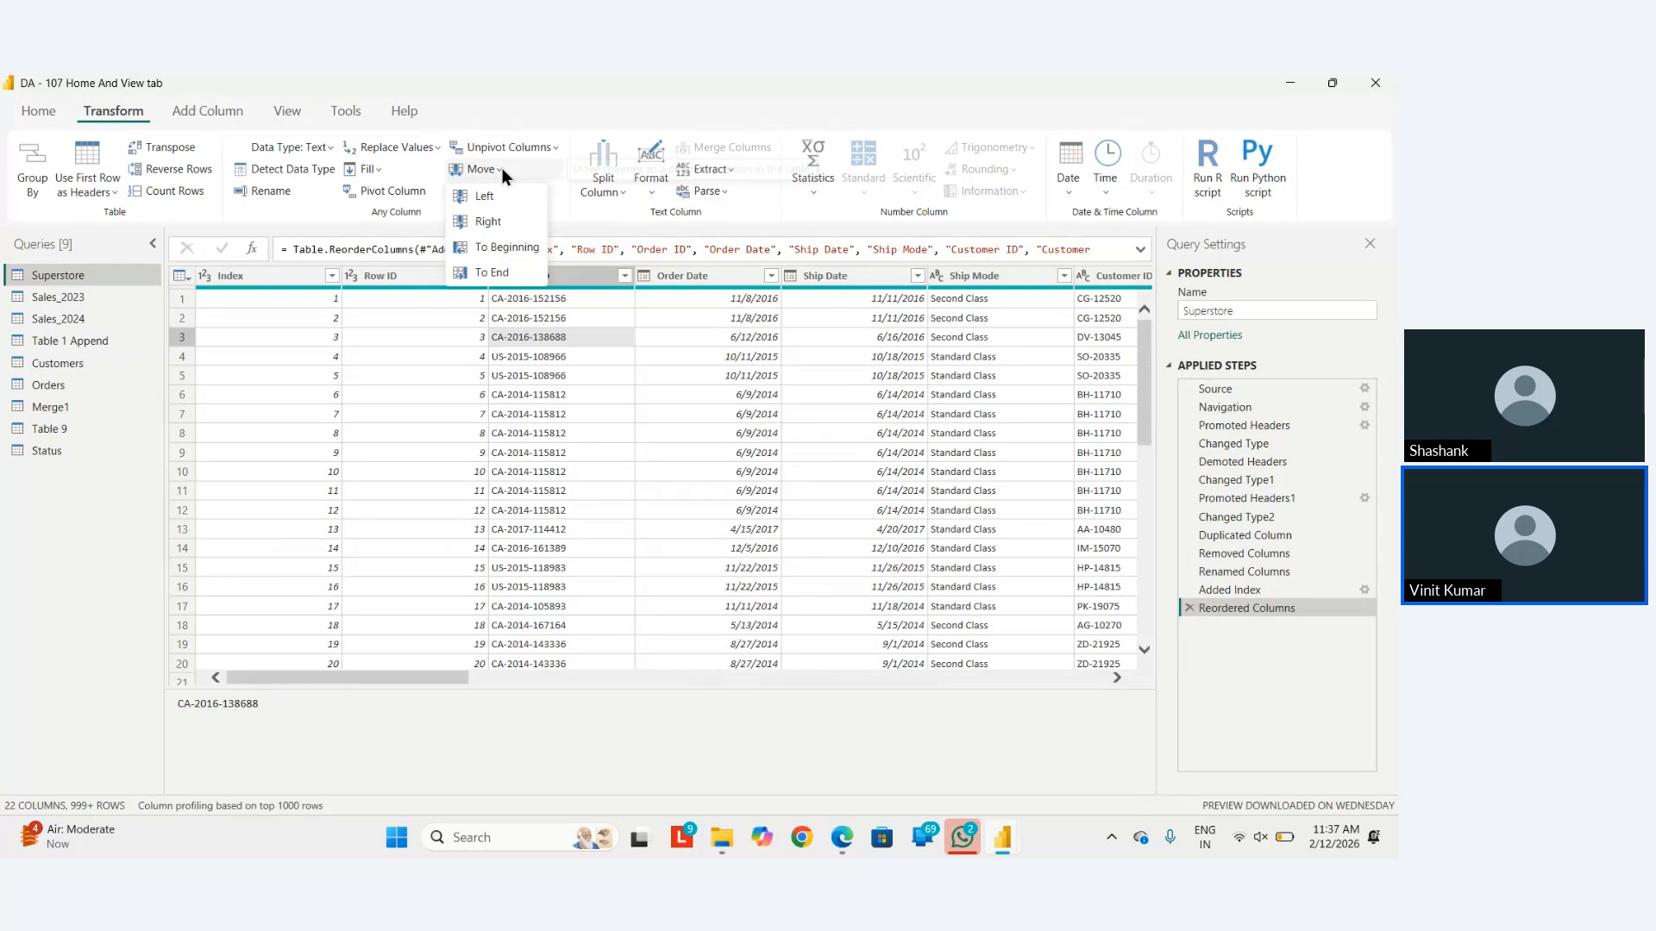
left_click(33, 113)
left_click(37, 112)
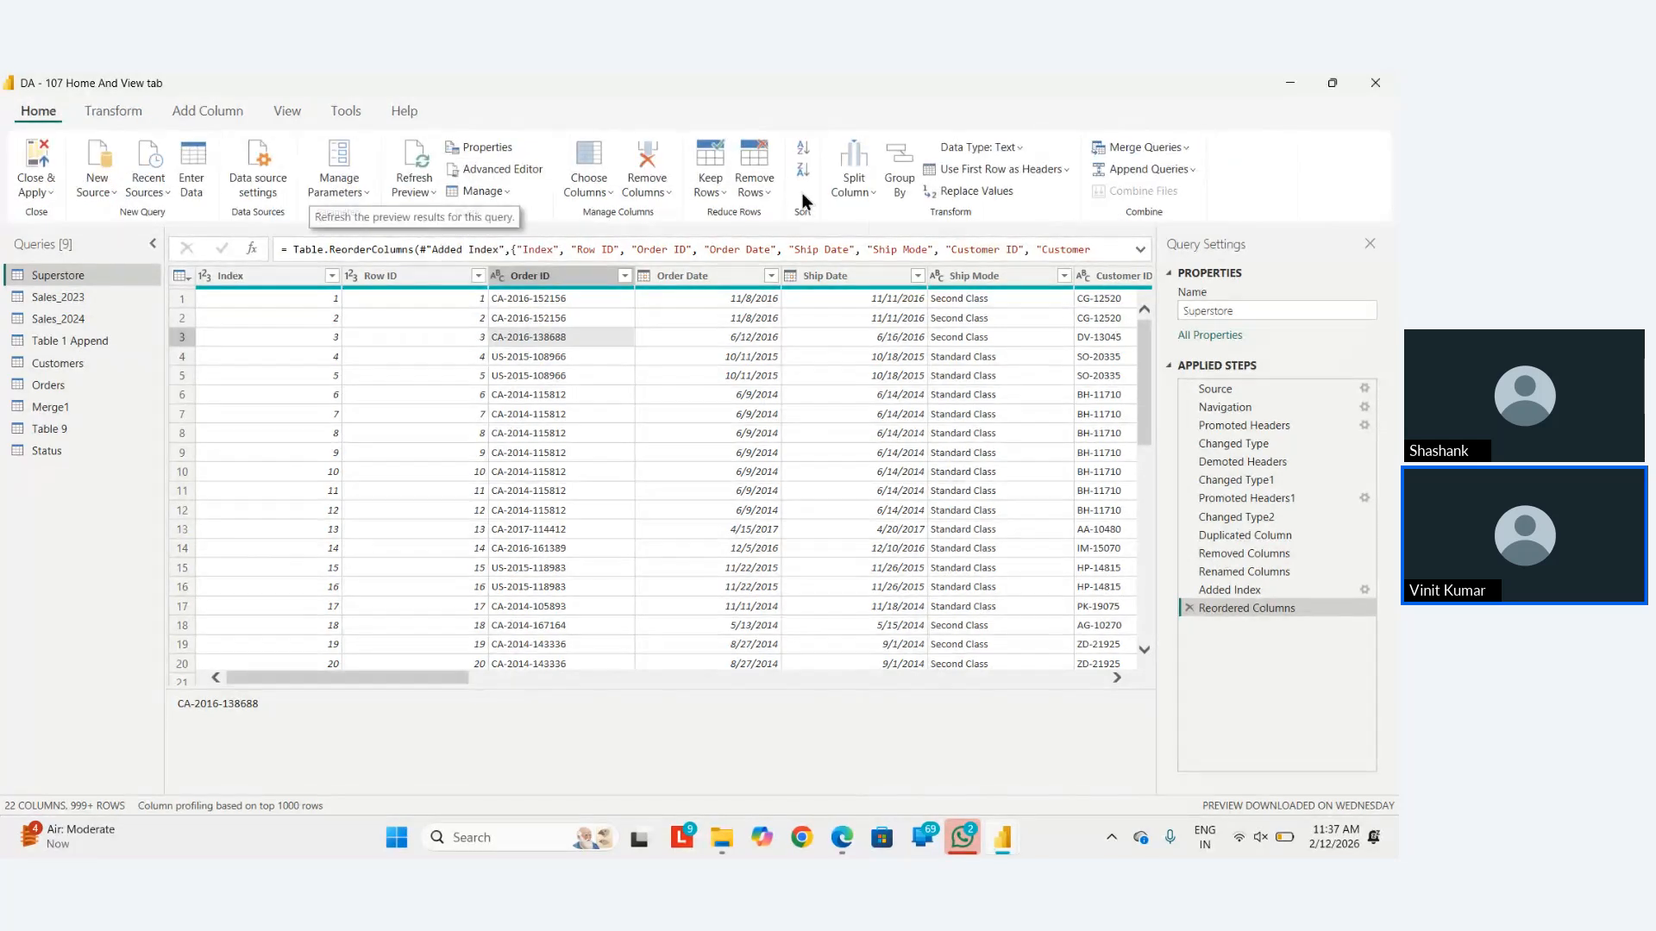
left_click(864, 188)
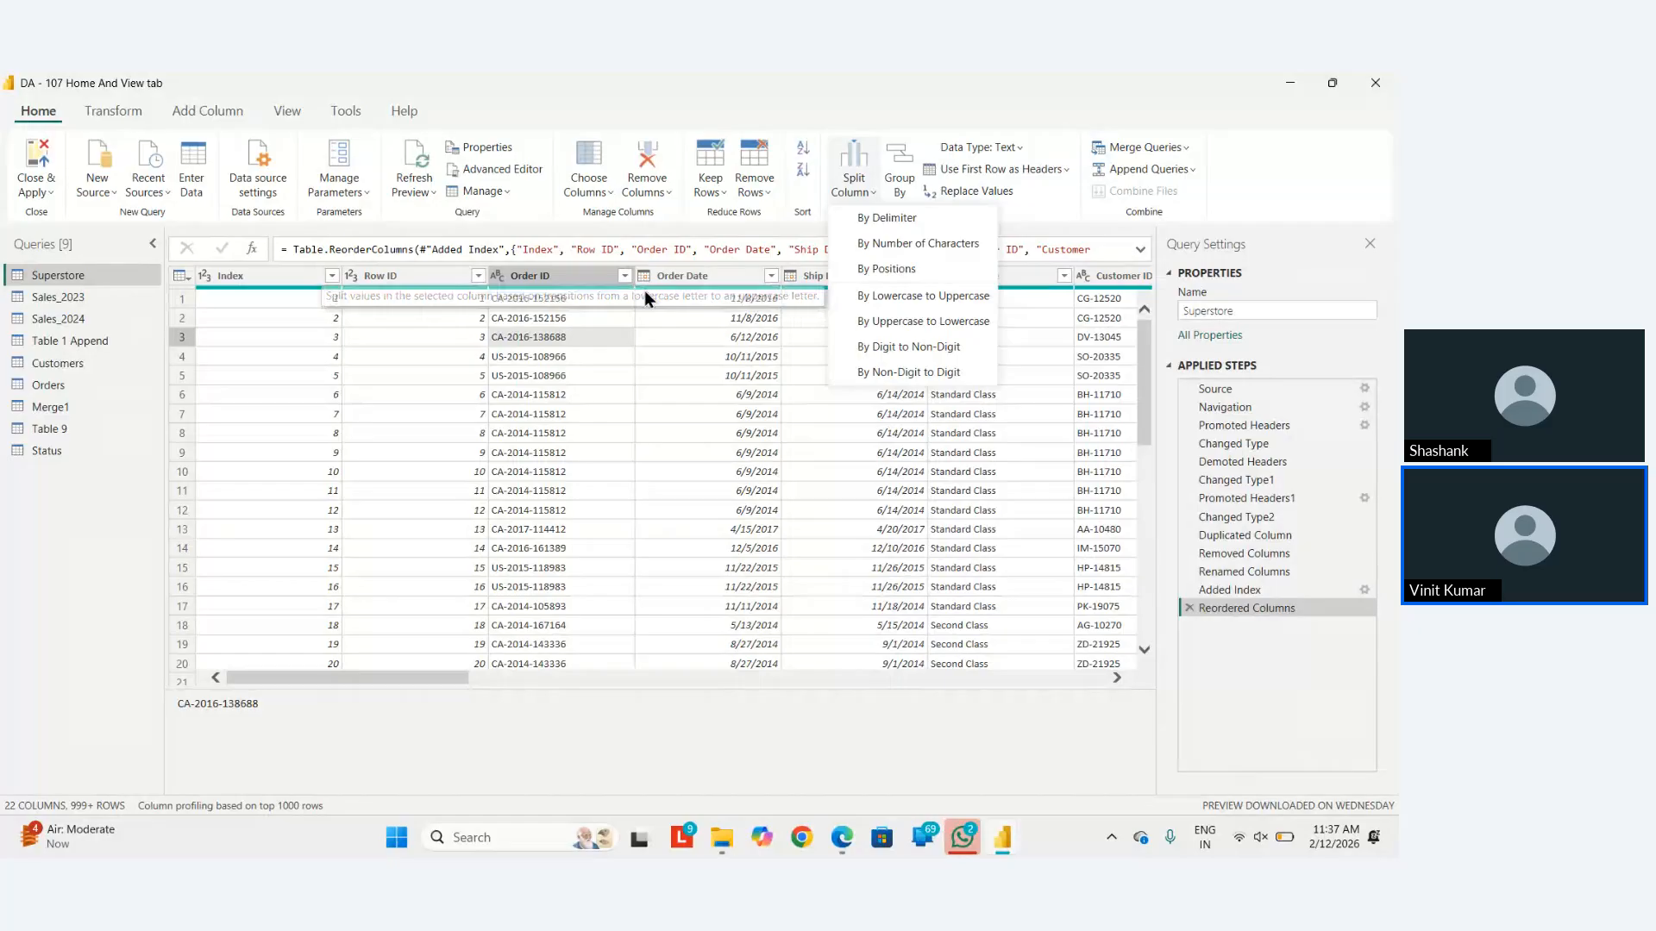
Try splitting the Customer Name column by uppercase to lowercase, and undo the split.
scroll(686, 433, "right", 5)
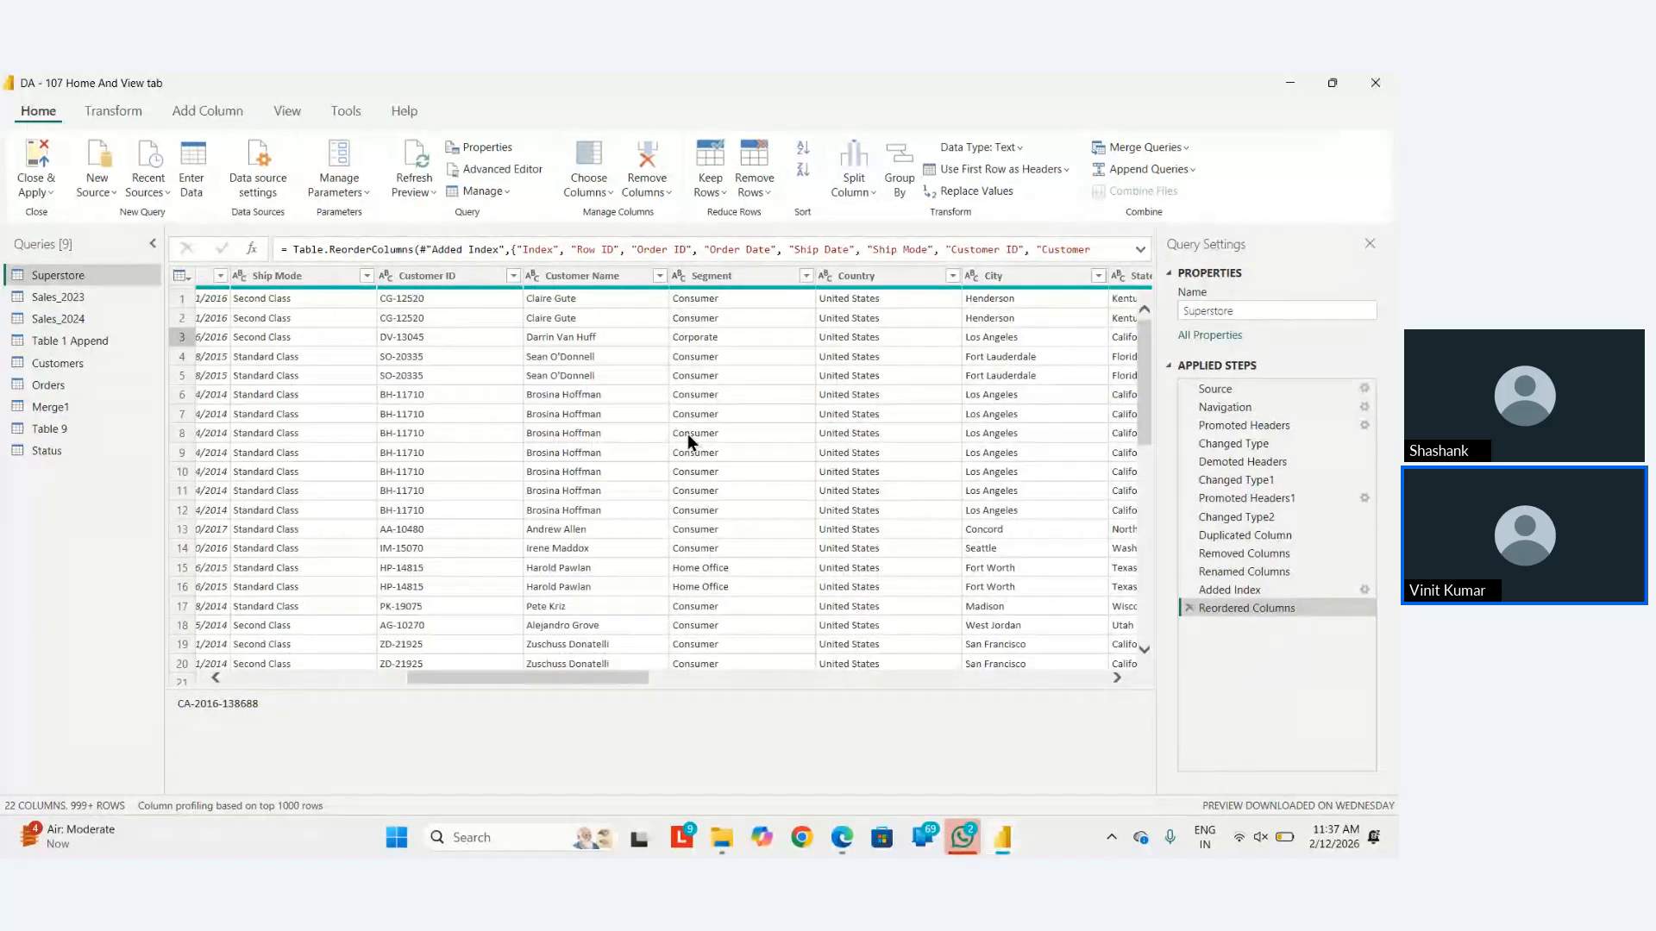
left_click(575, 280)
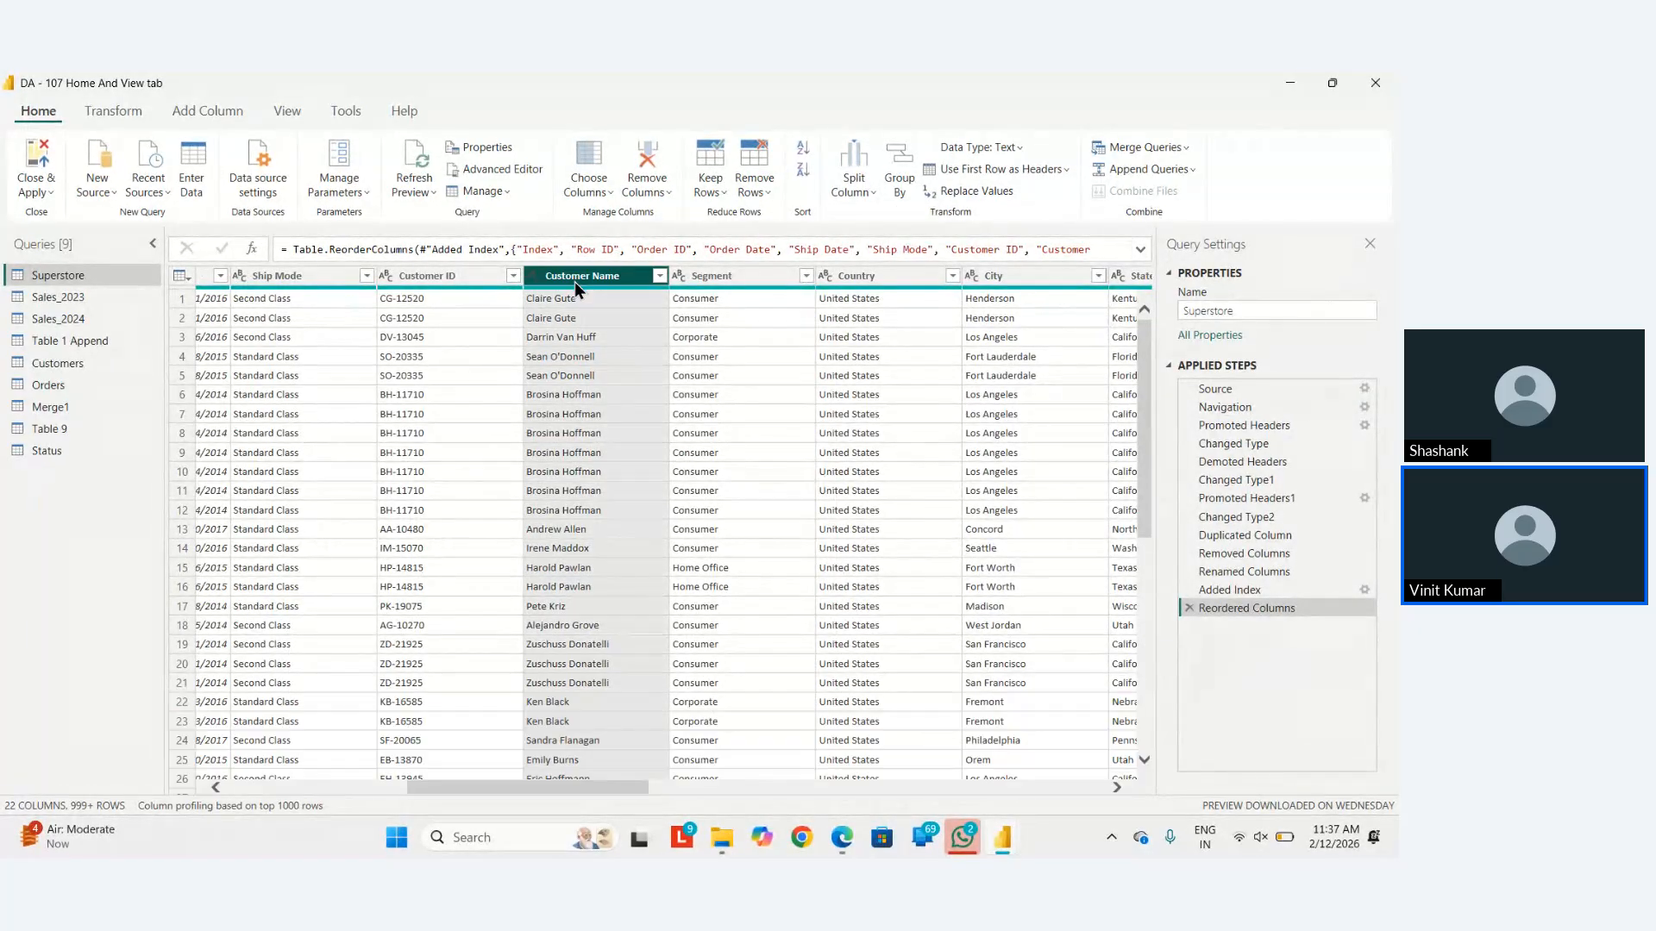
left_click(845, 192)
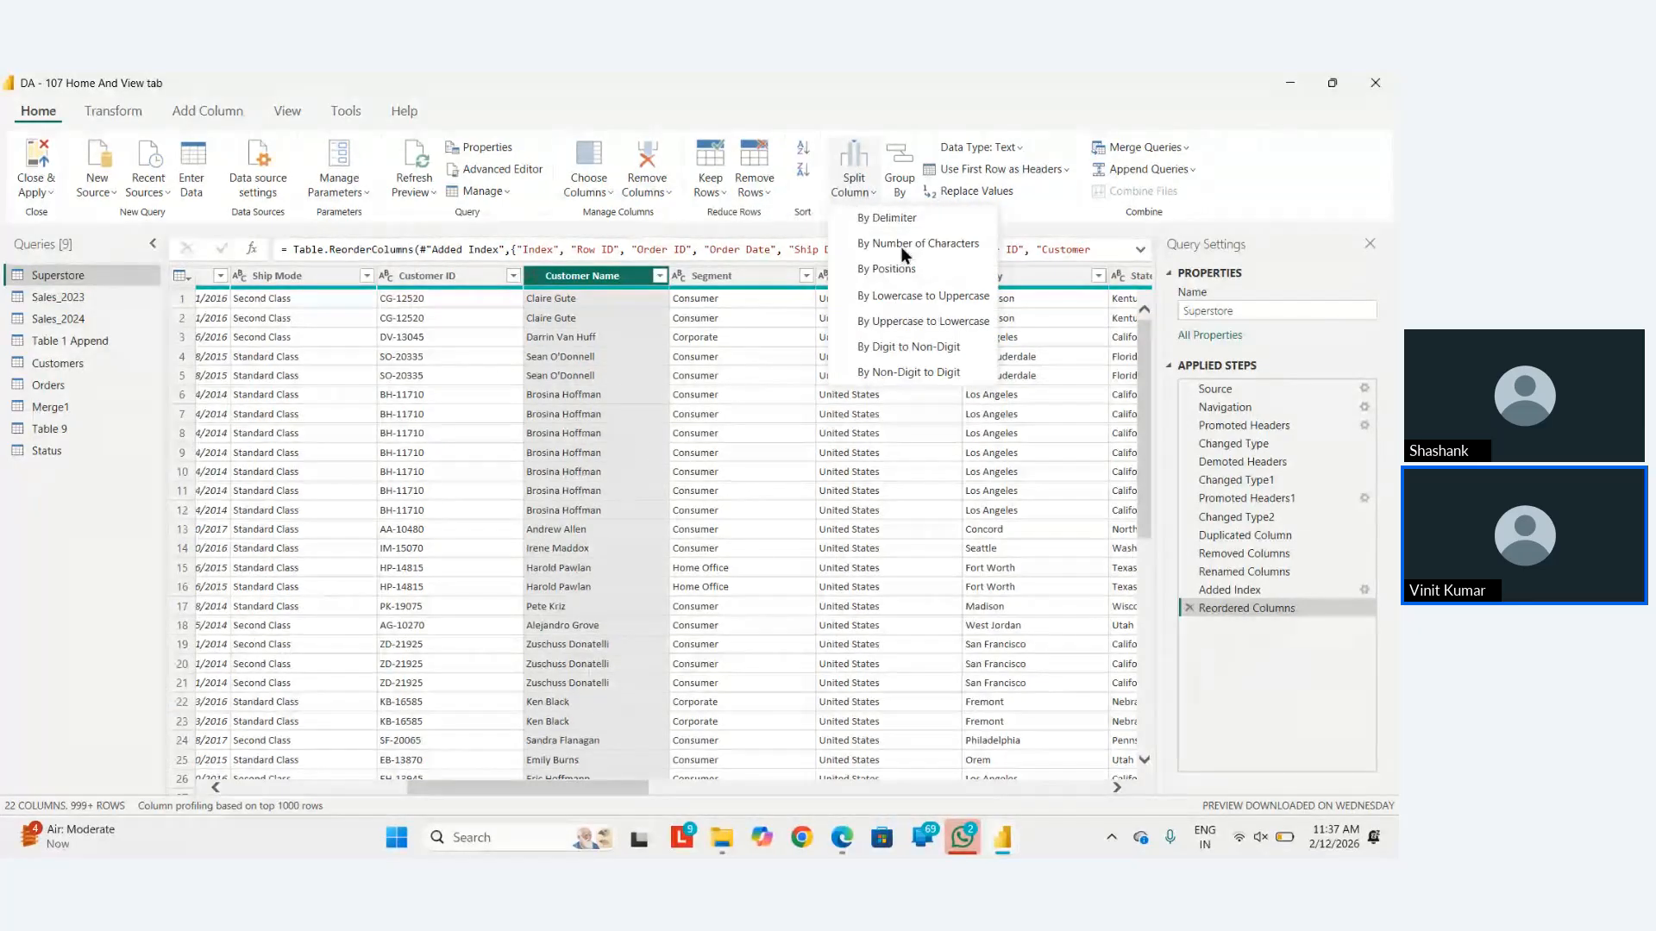
left_click(913, 319)
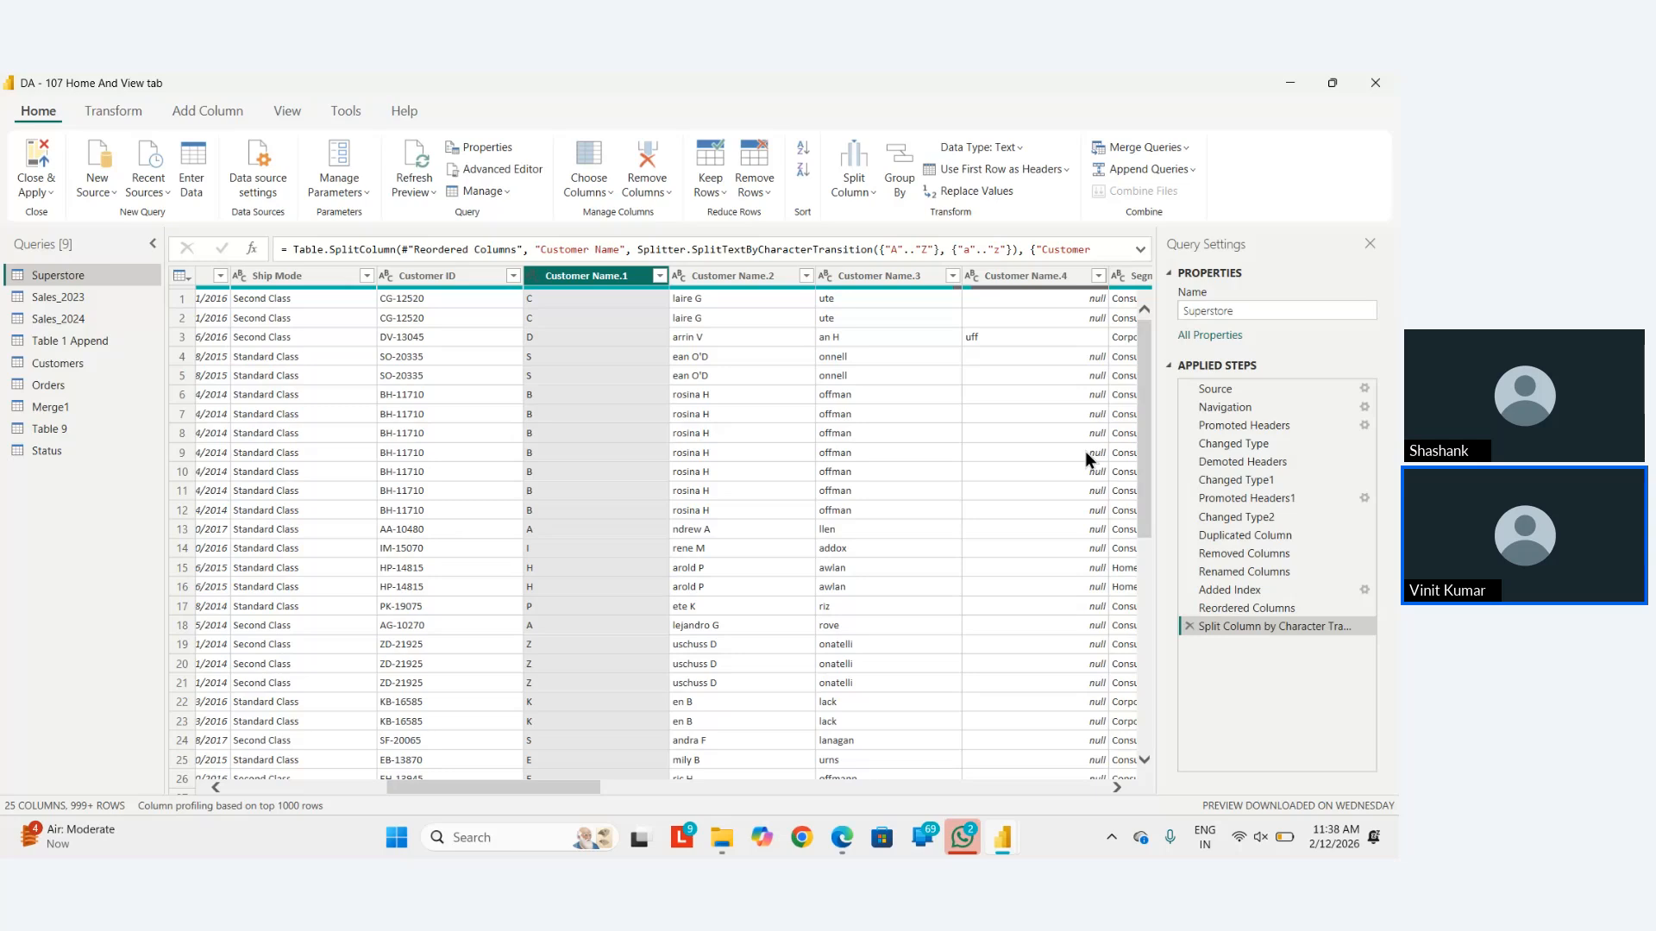
key("ctrl+z")
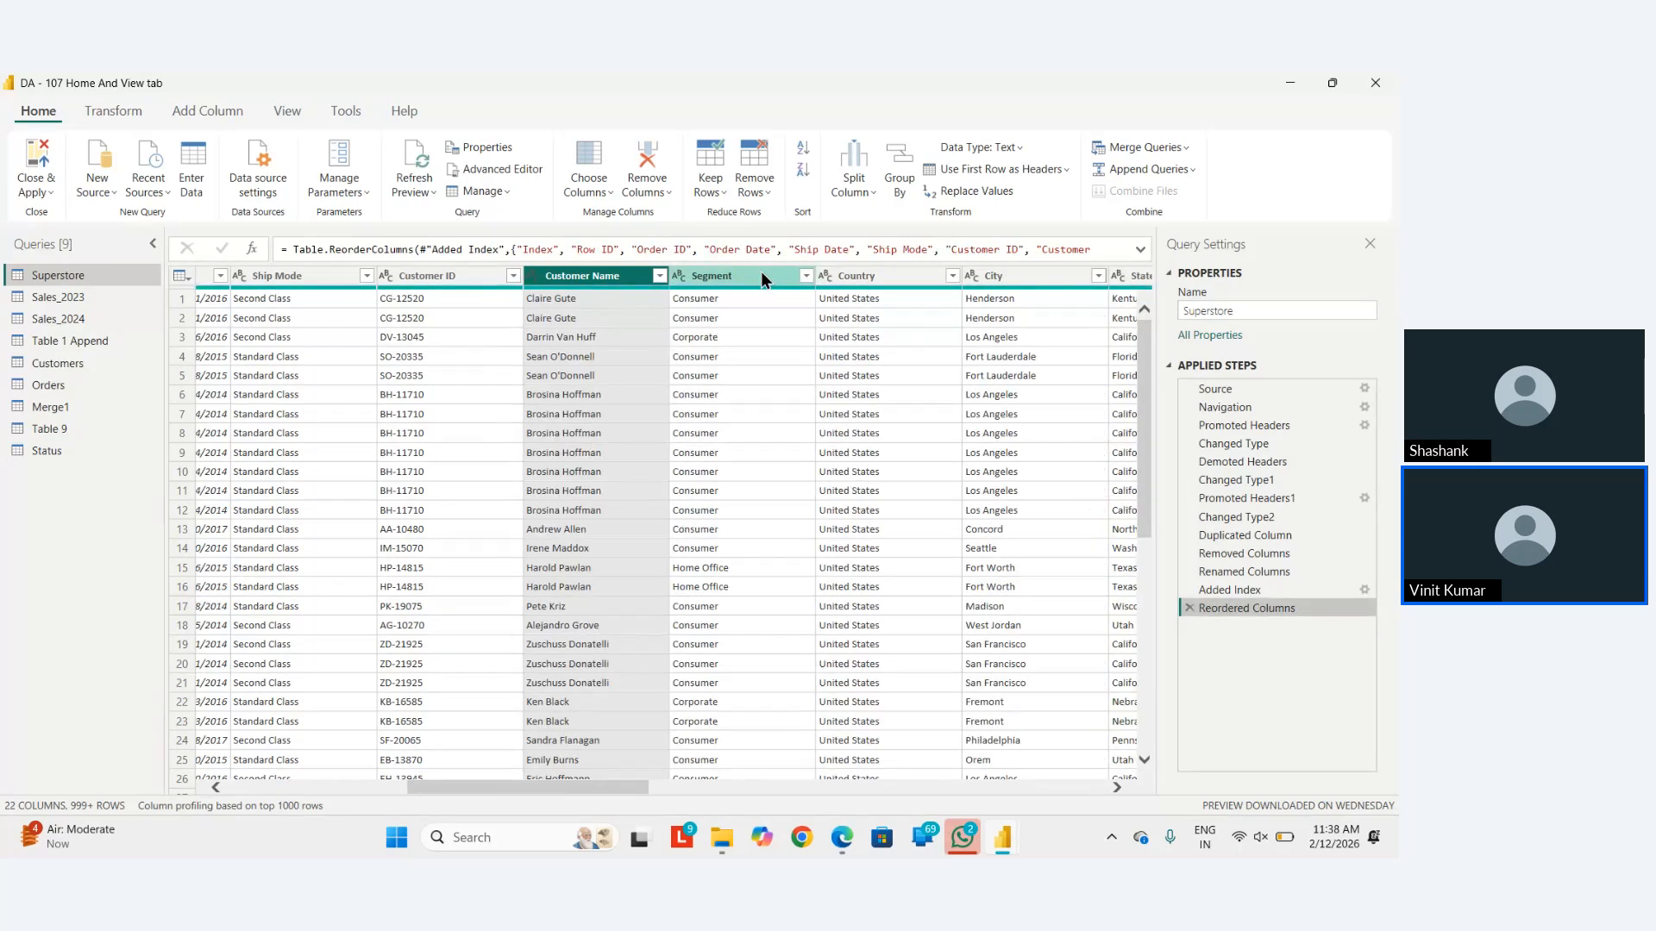
Split the Customer Name column by lowercase to uppercase and convert the first resulting column's text to lowercase.
left_click(866, 186)
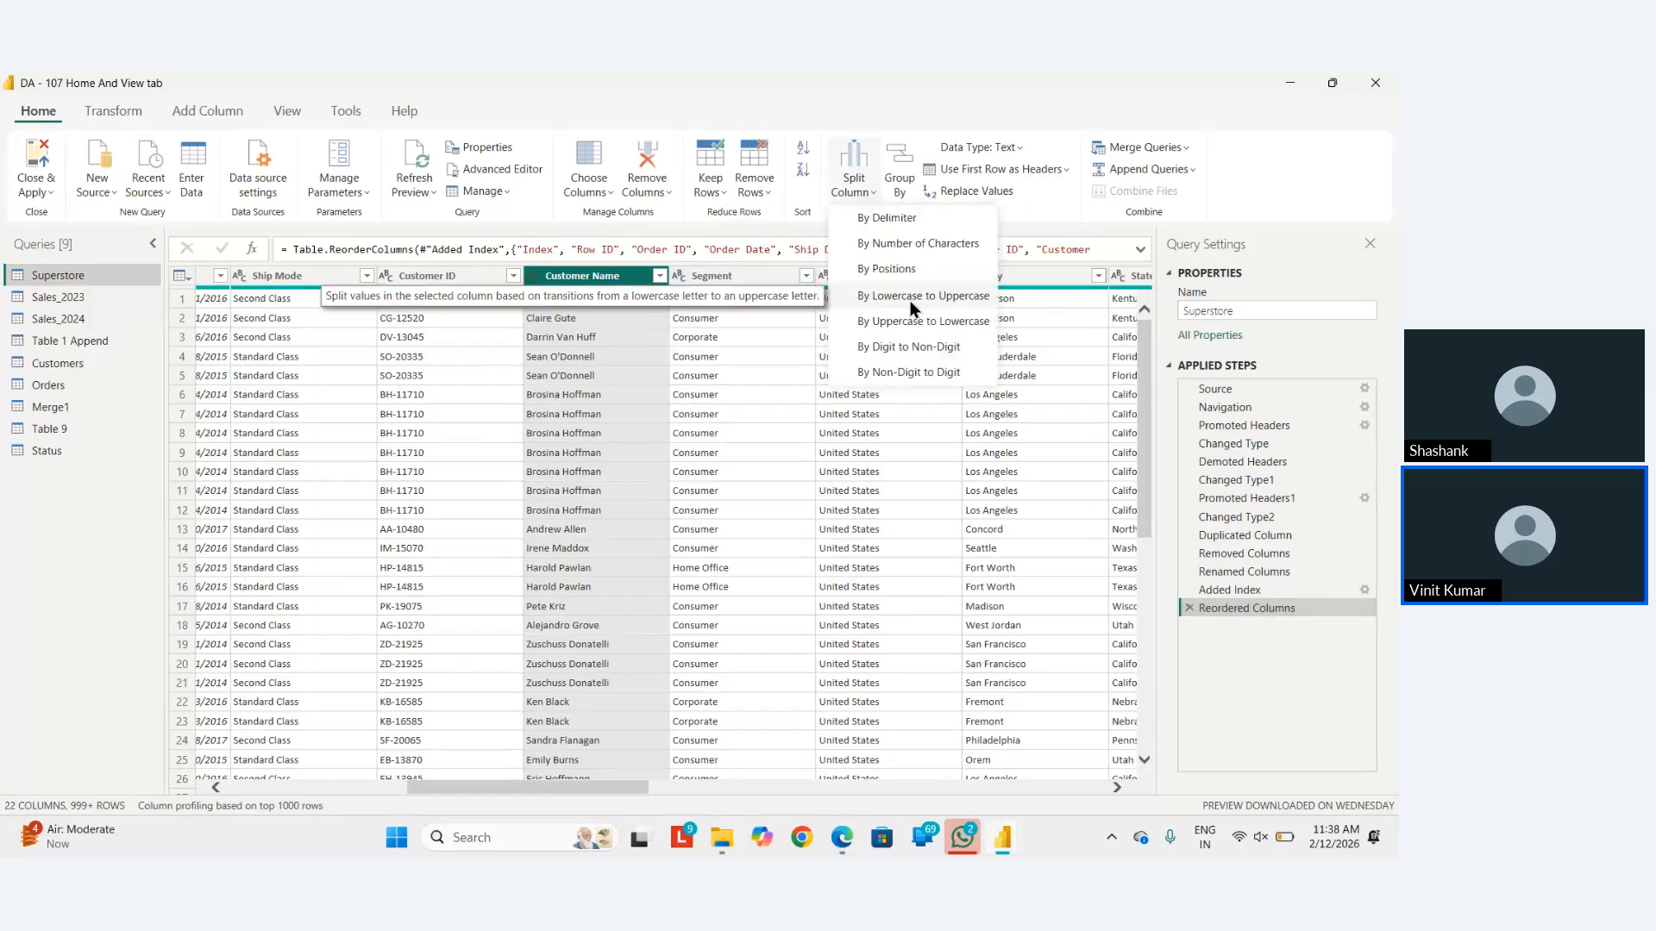
left_click(909, 300)
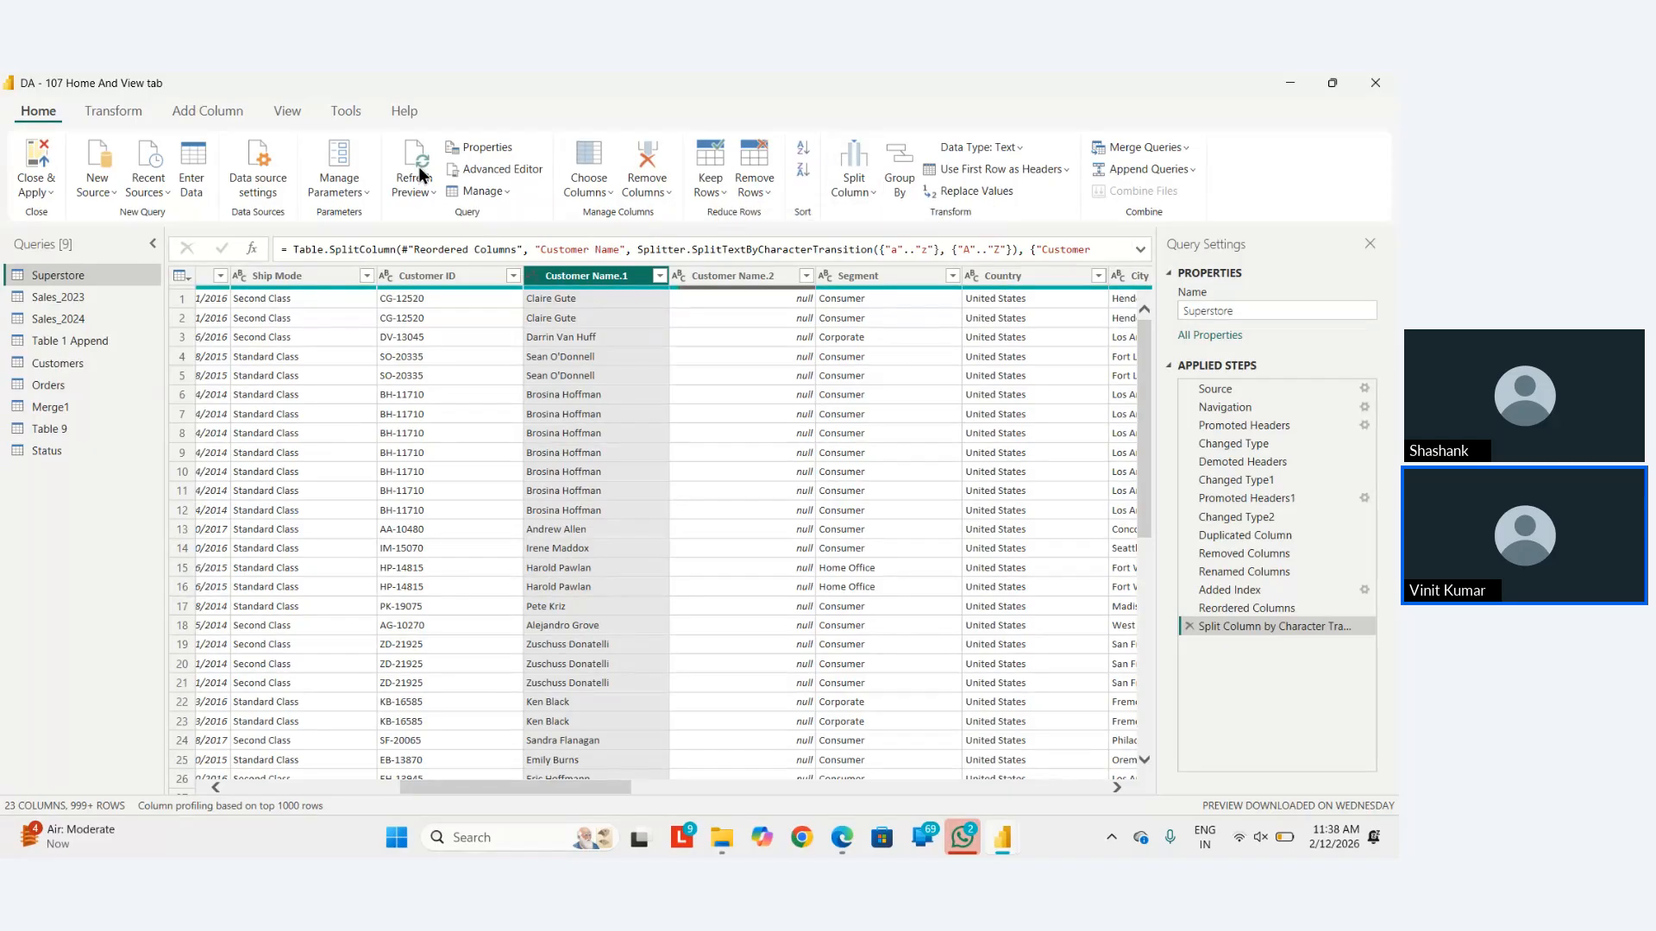
left_click(130, 111)
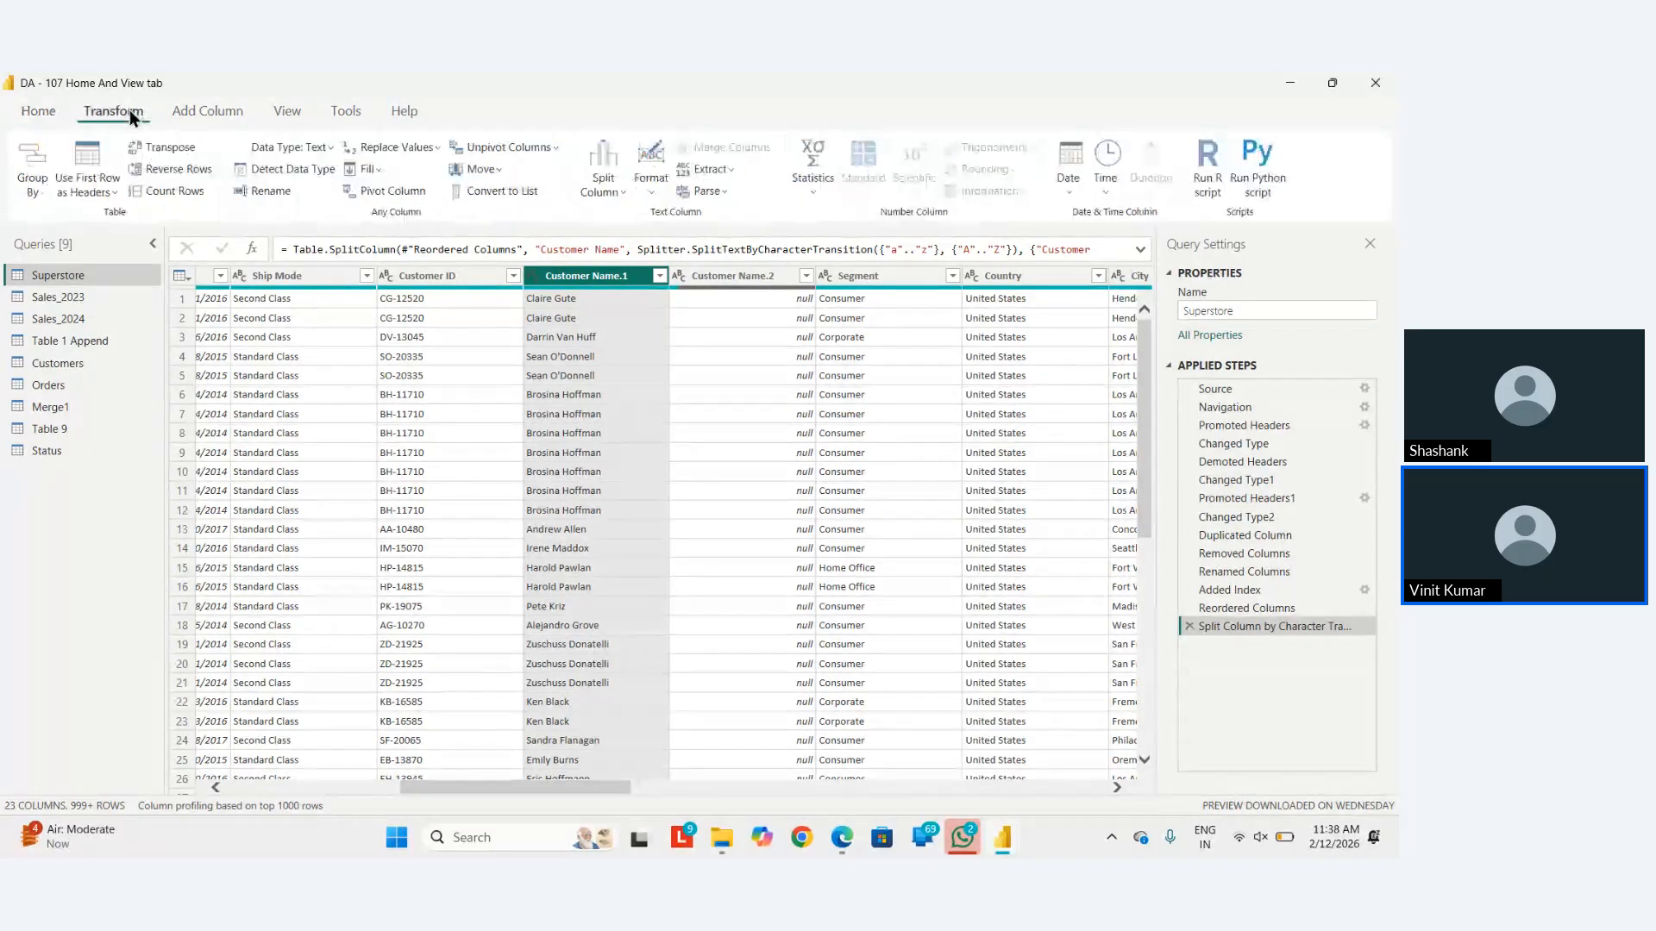
left_click(644, 188)
left_click(692, 202)
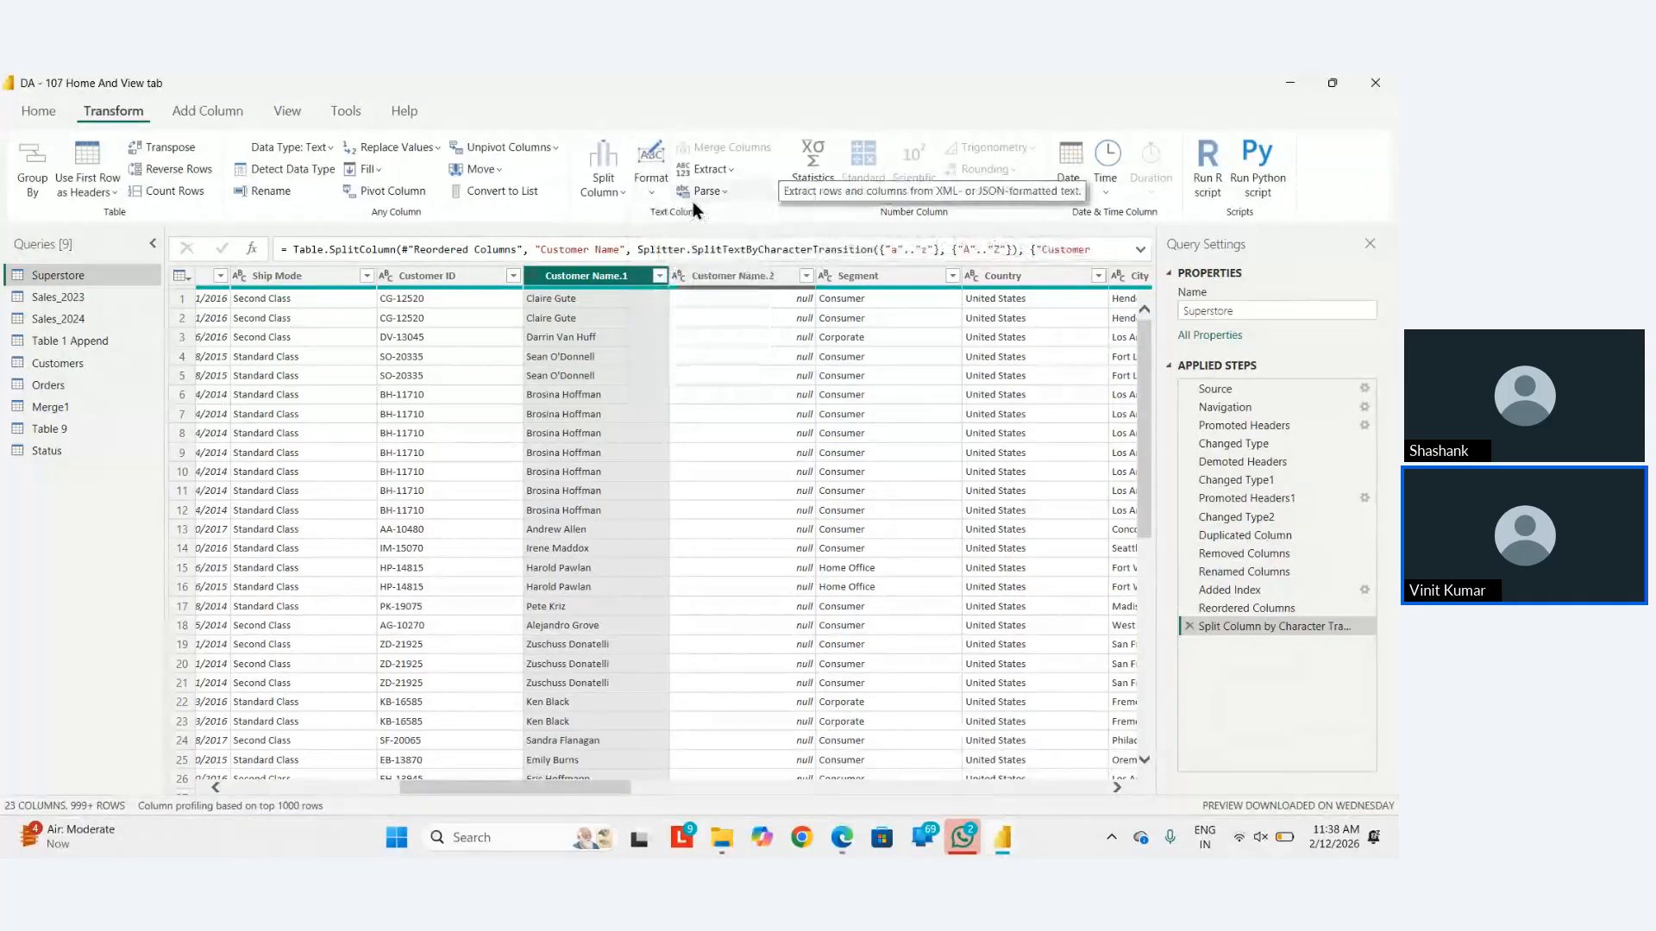
left_click(691, 201)
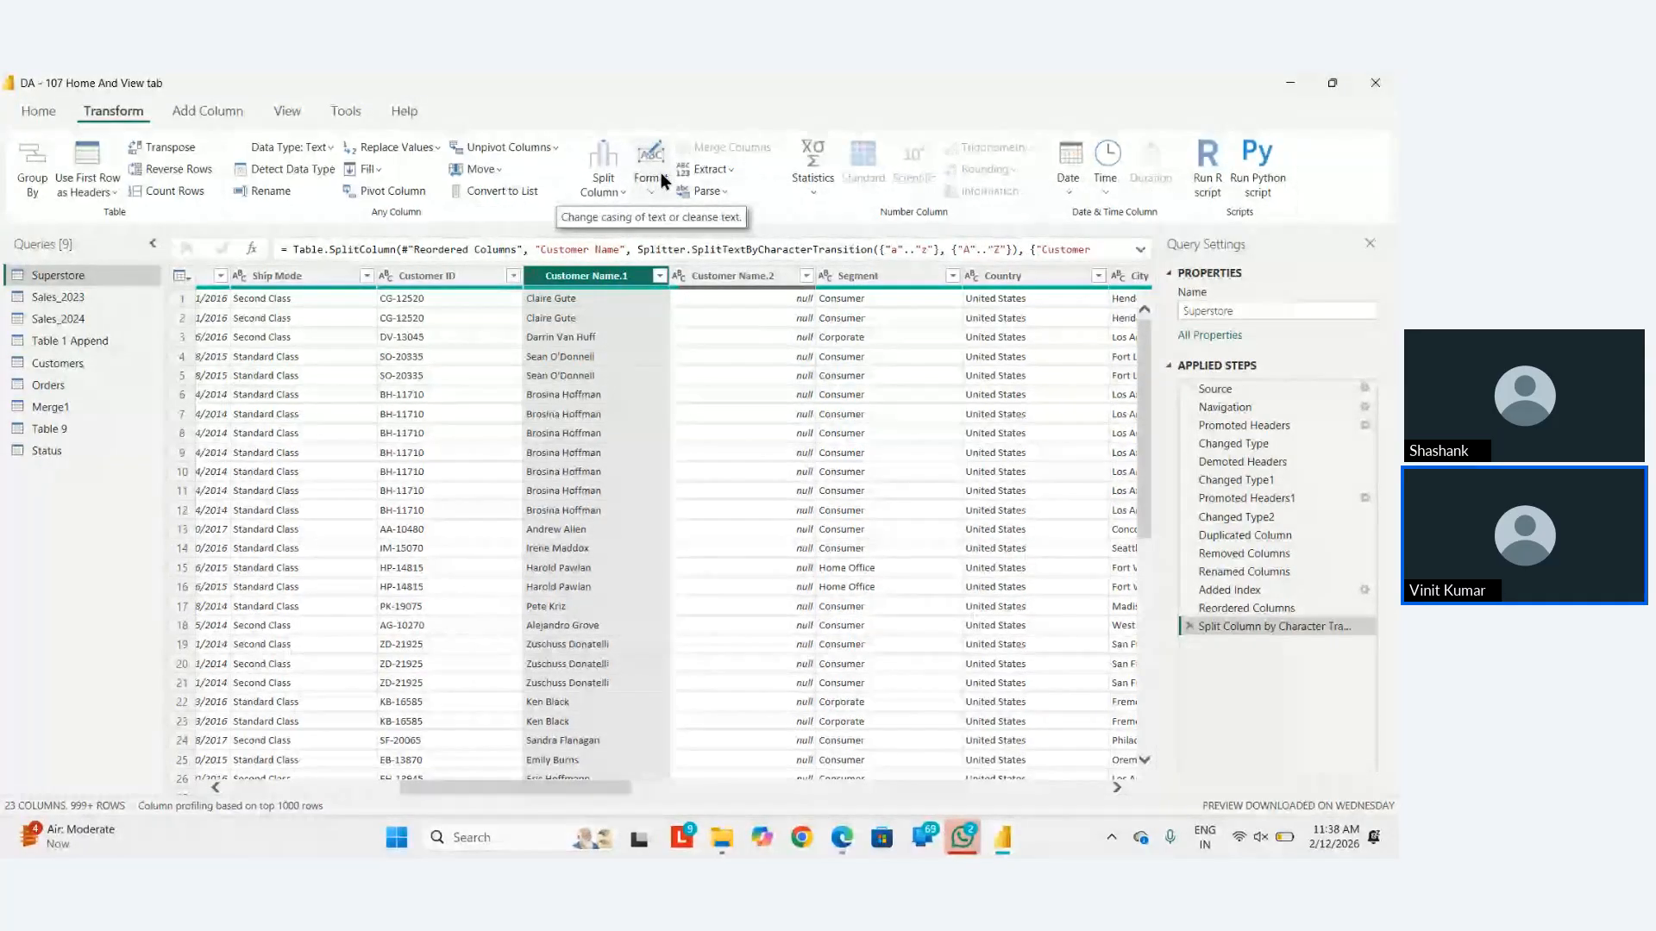
left_click(660, 173)
left_click(690, 219)
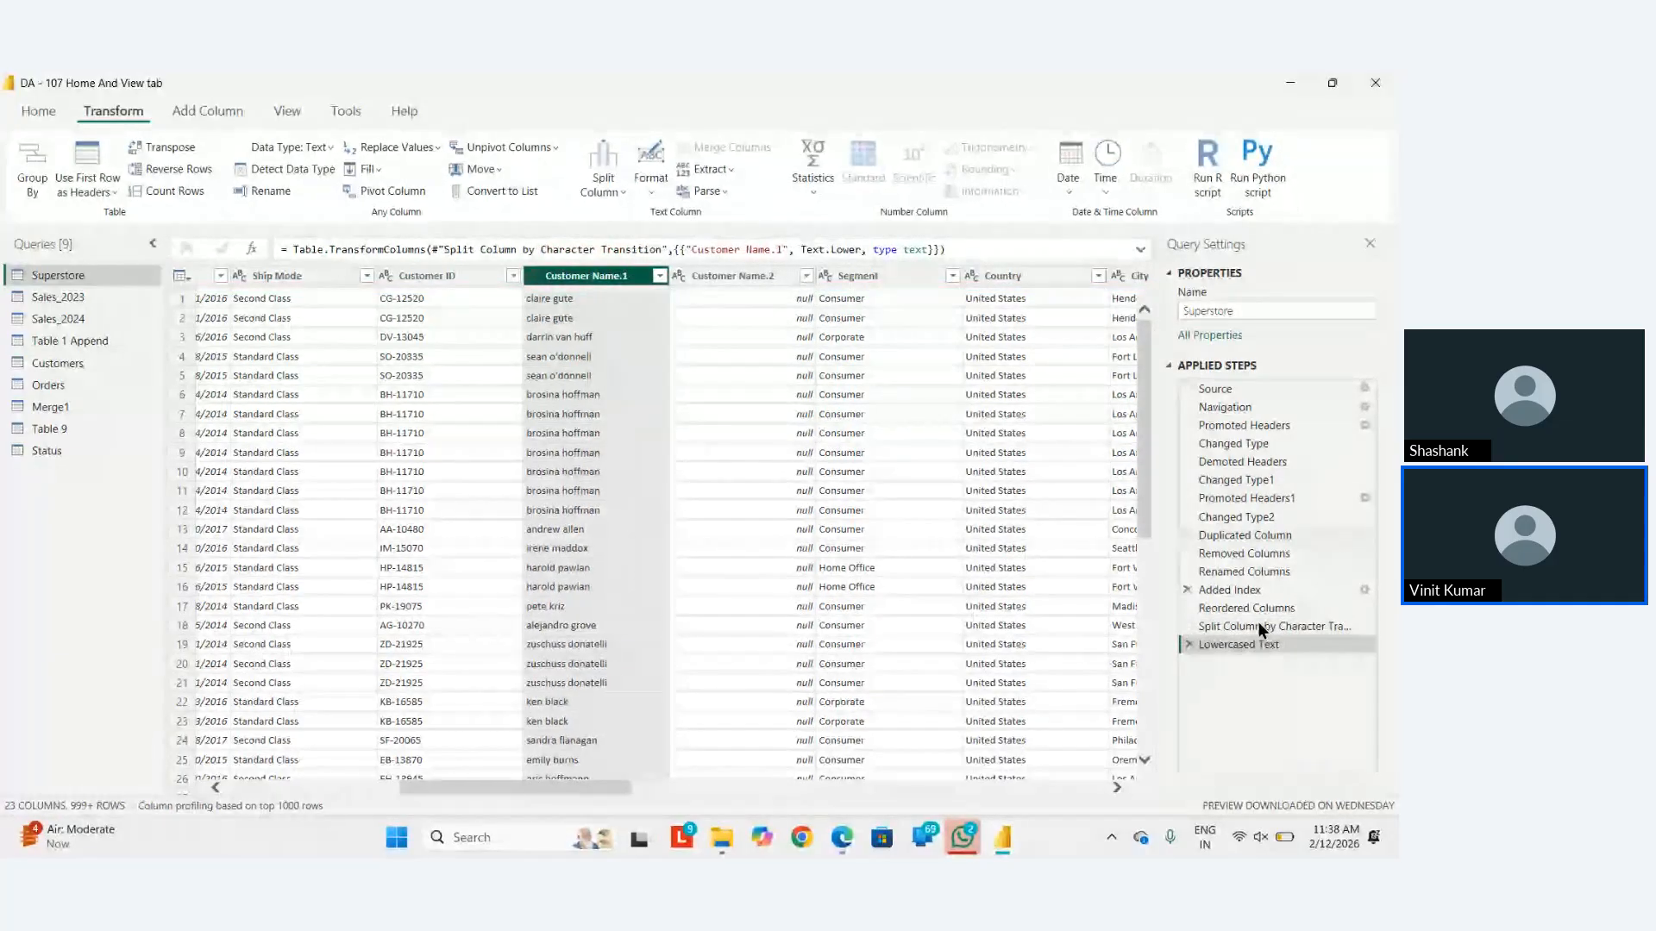
Delete the applied steps that split the Customer Name column and lowercased its text.
left_click(1189, 625)
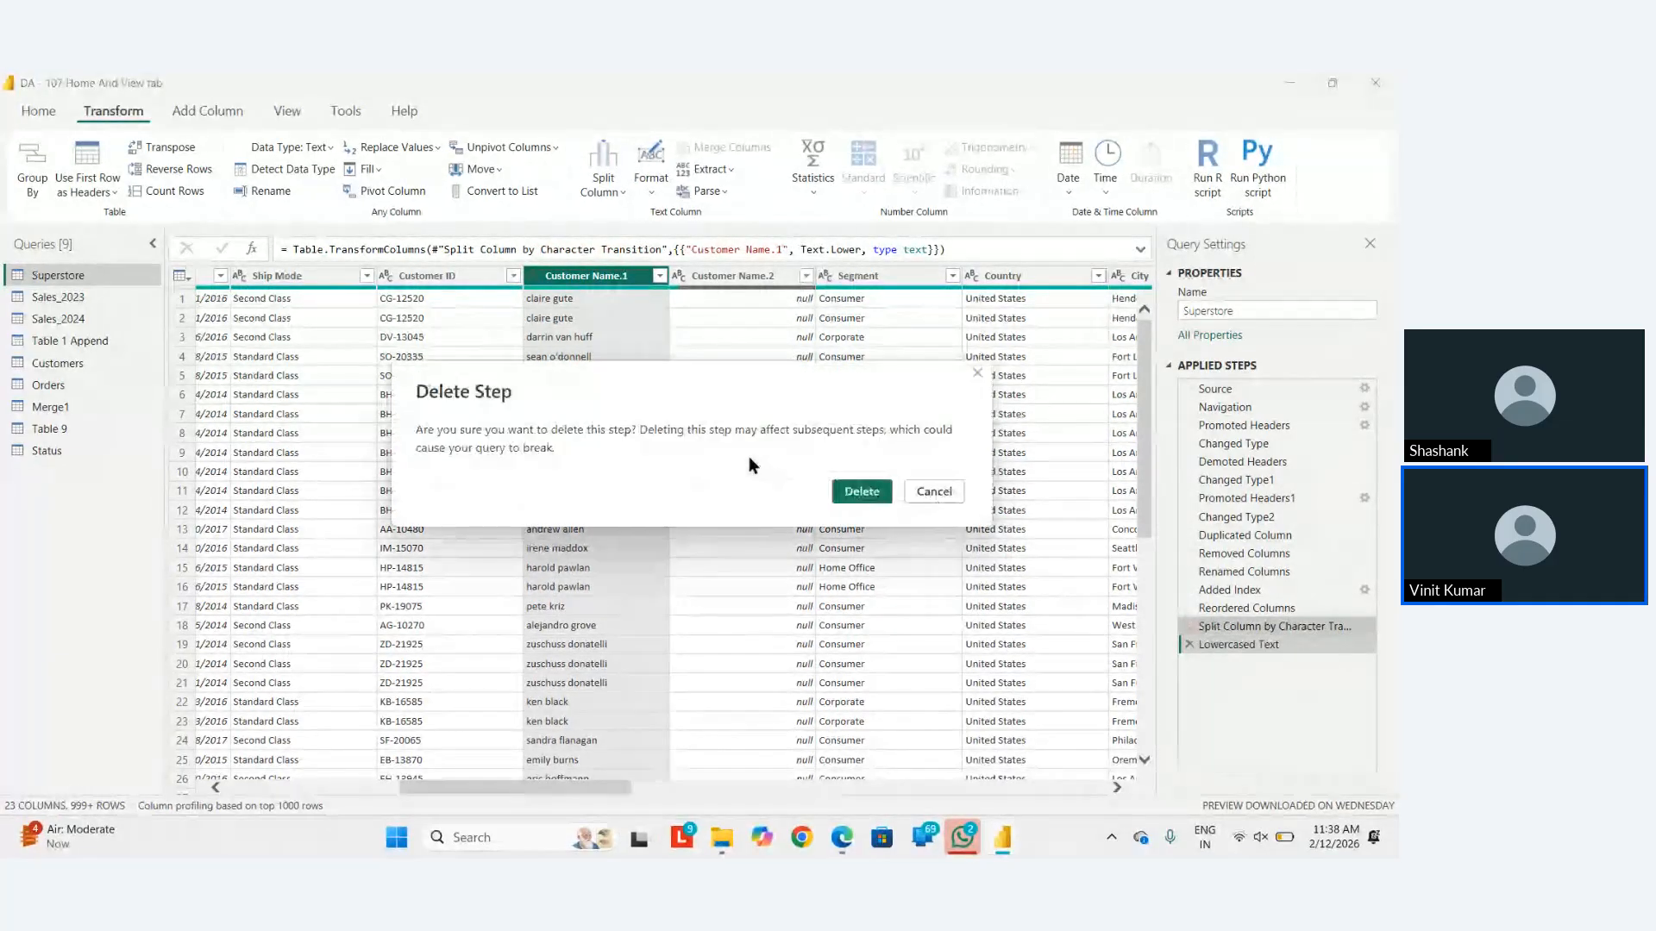
left_click(861, 490)
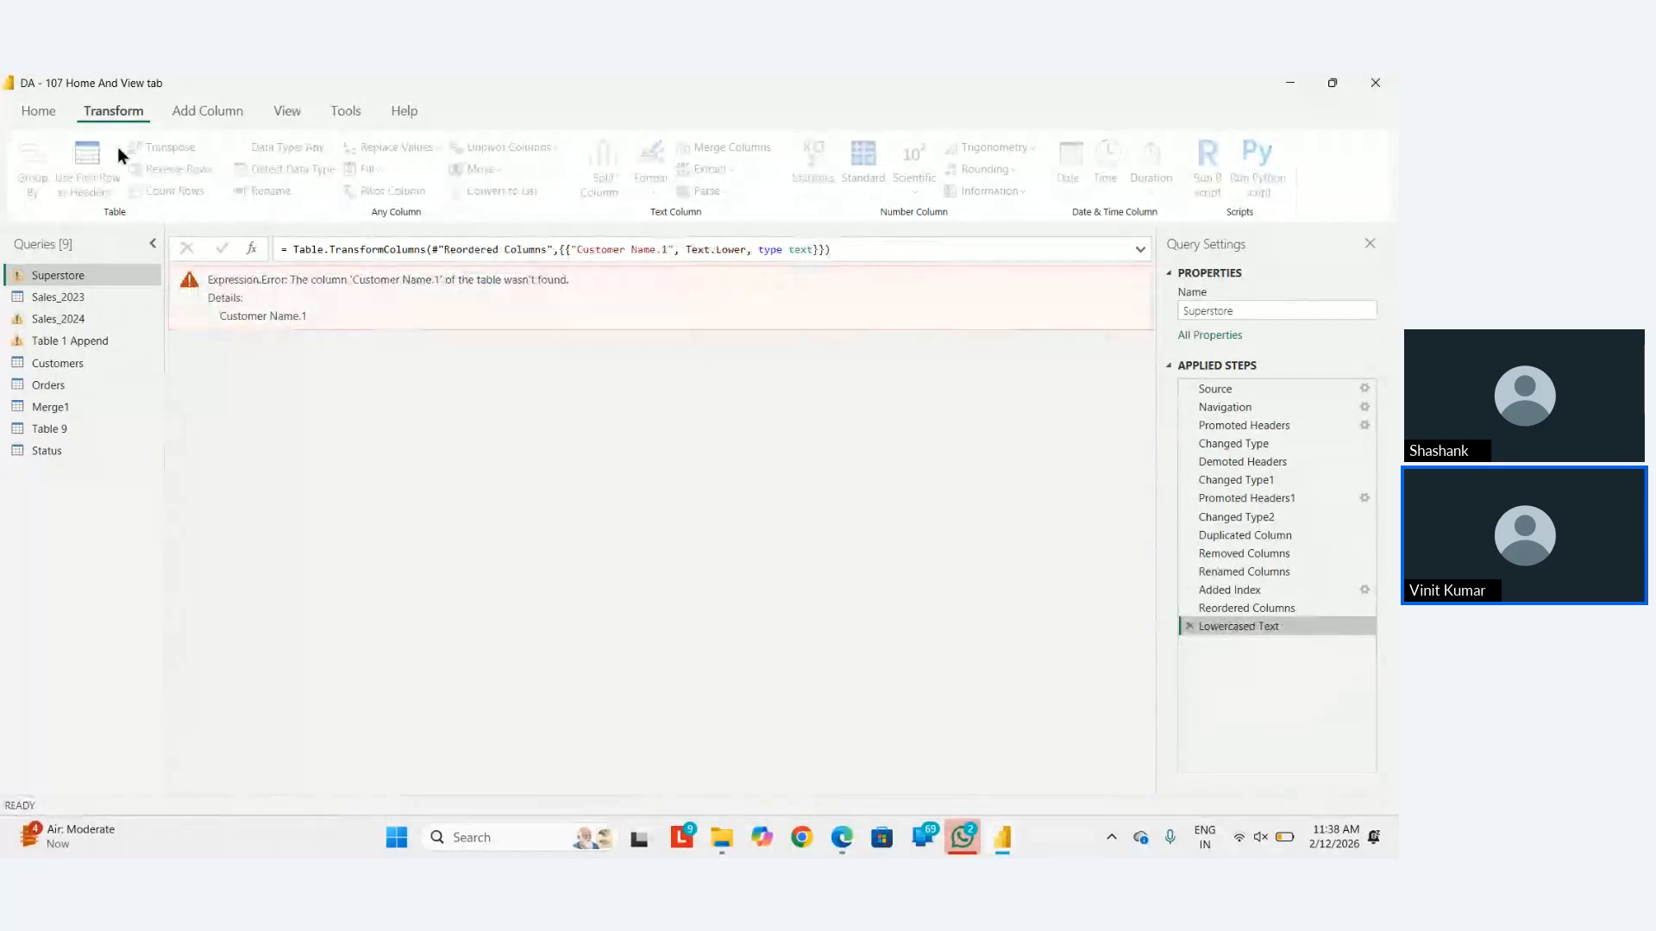
left_click(1252, 604)
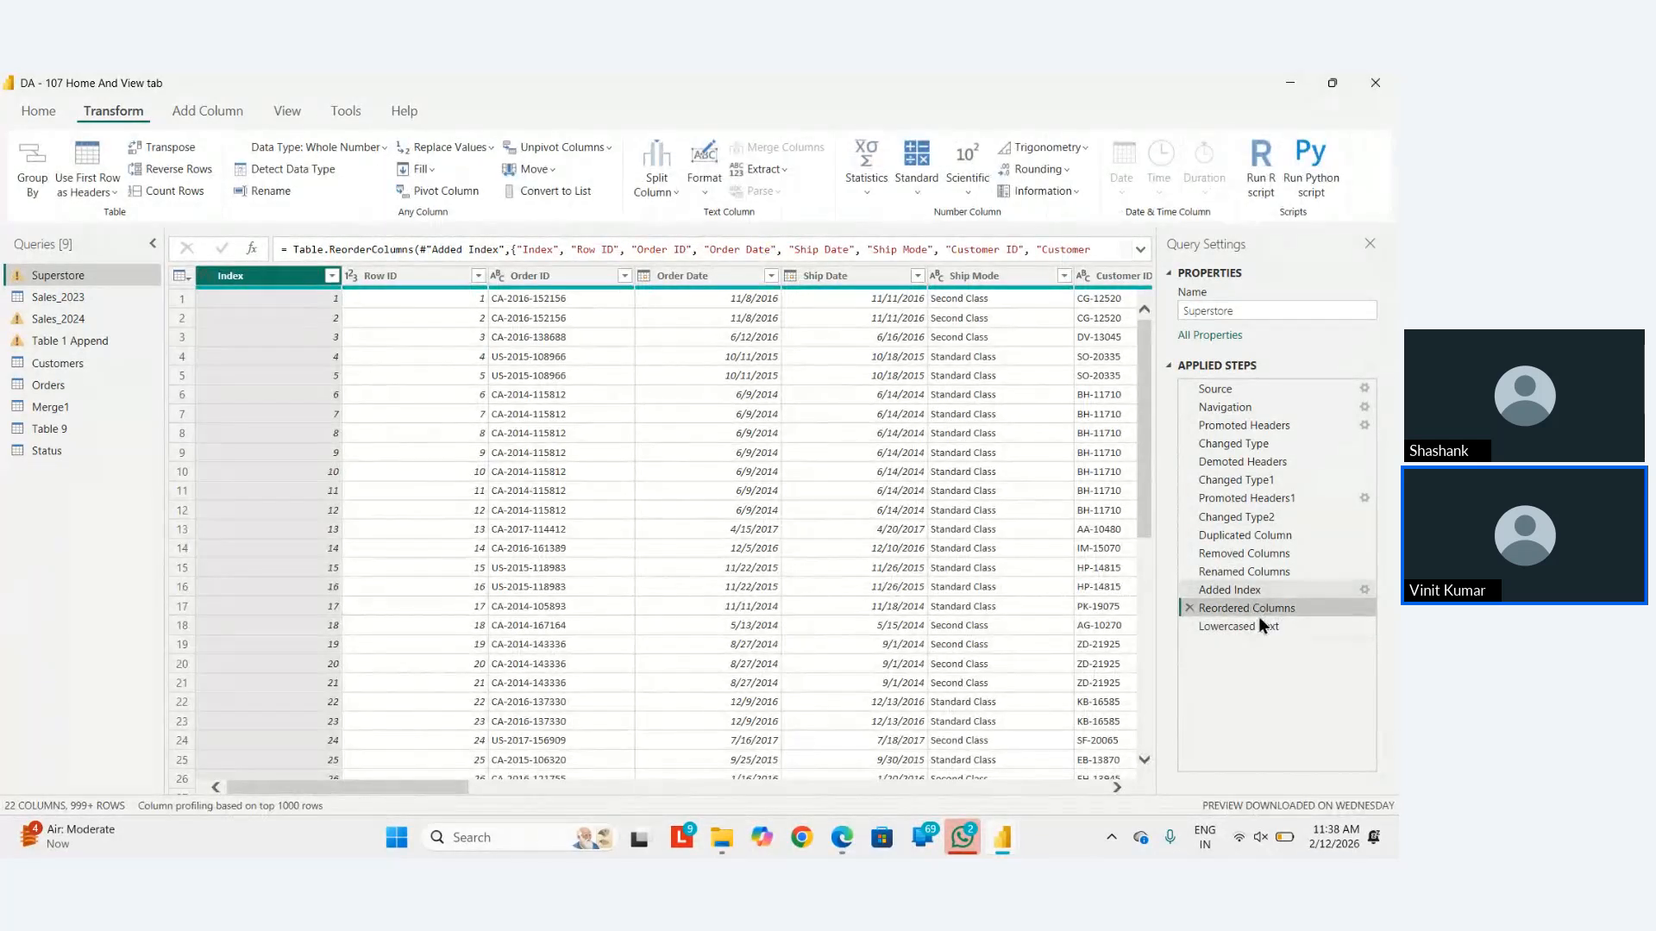
left_click(1257, 621)
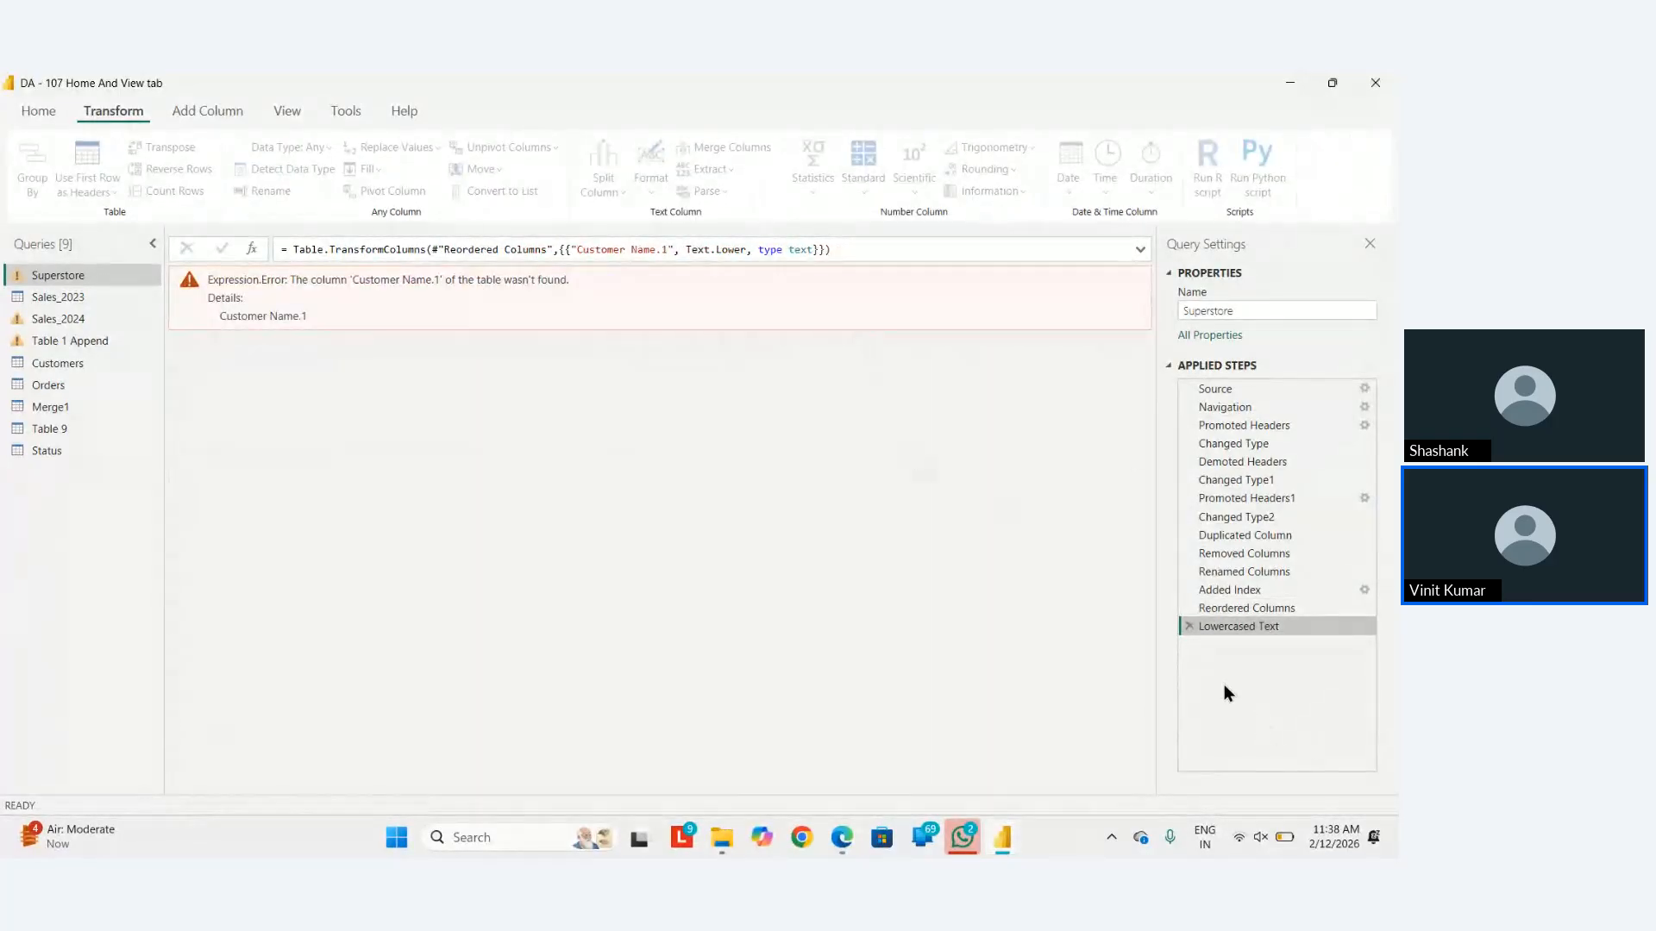
left_click(1188, 626)
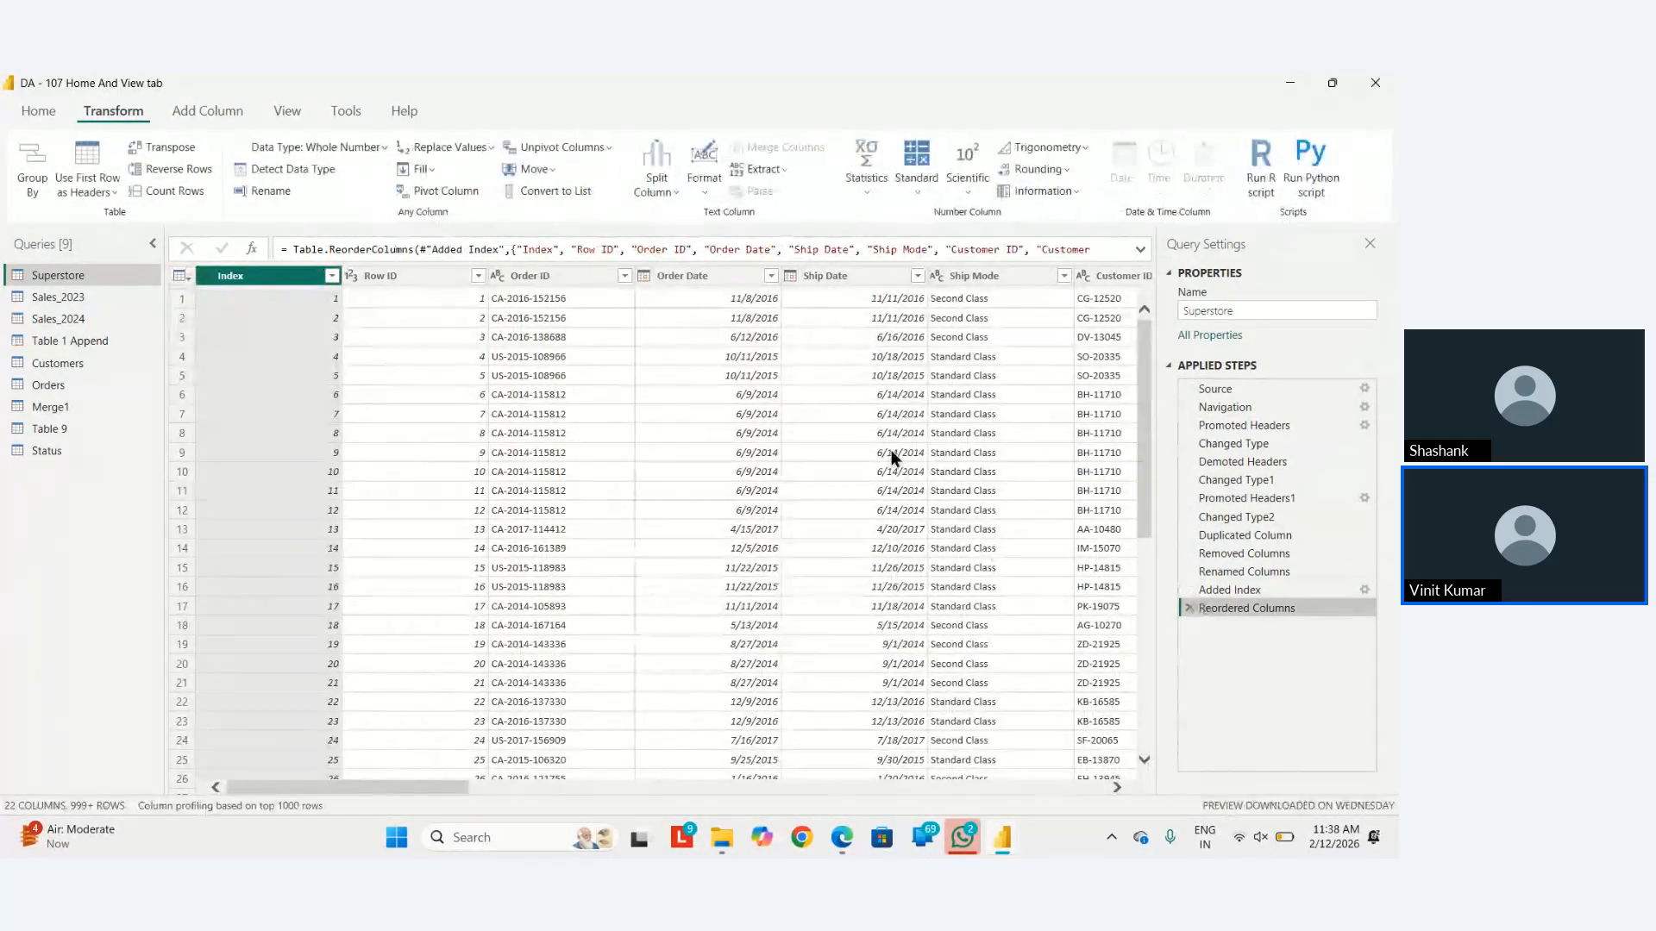
Convert the text in the Customer Name column to lowercase.
scroll(890, 451, "right", 10)
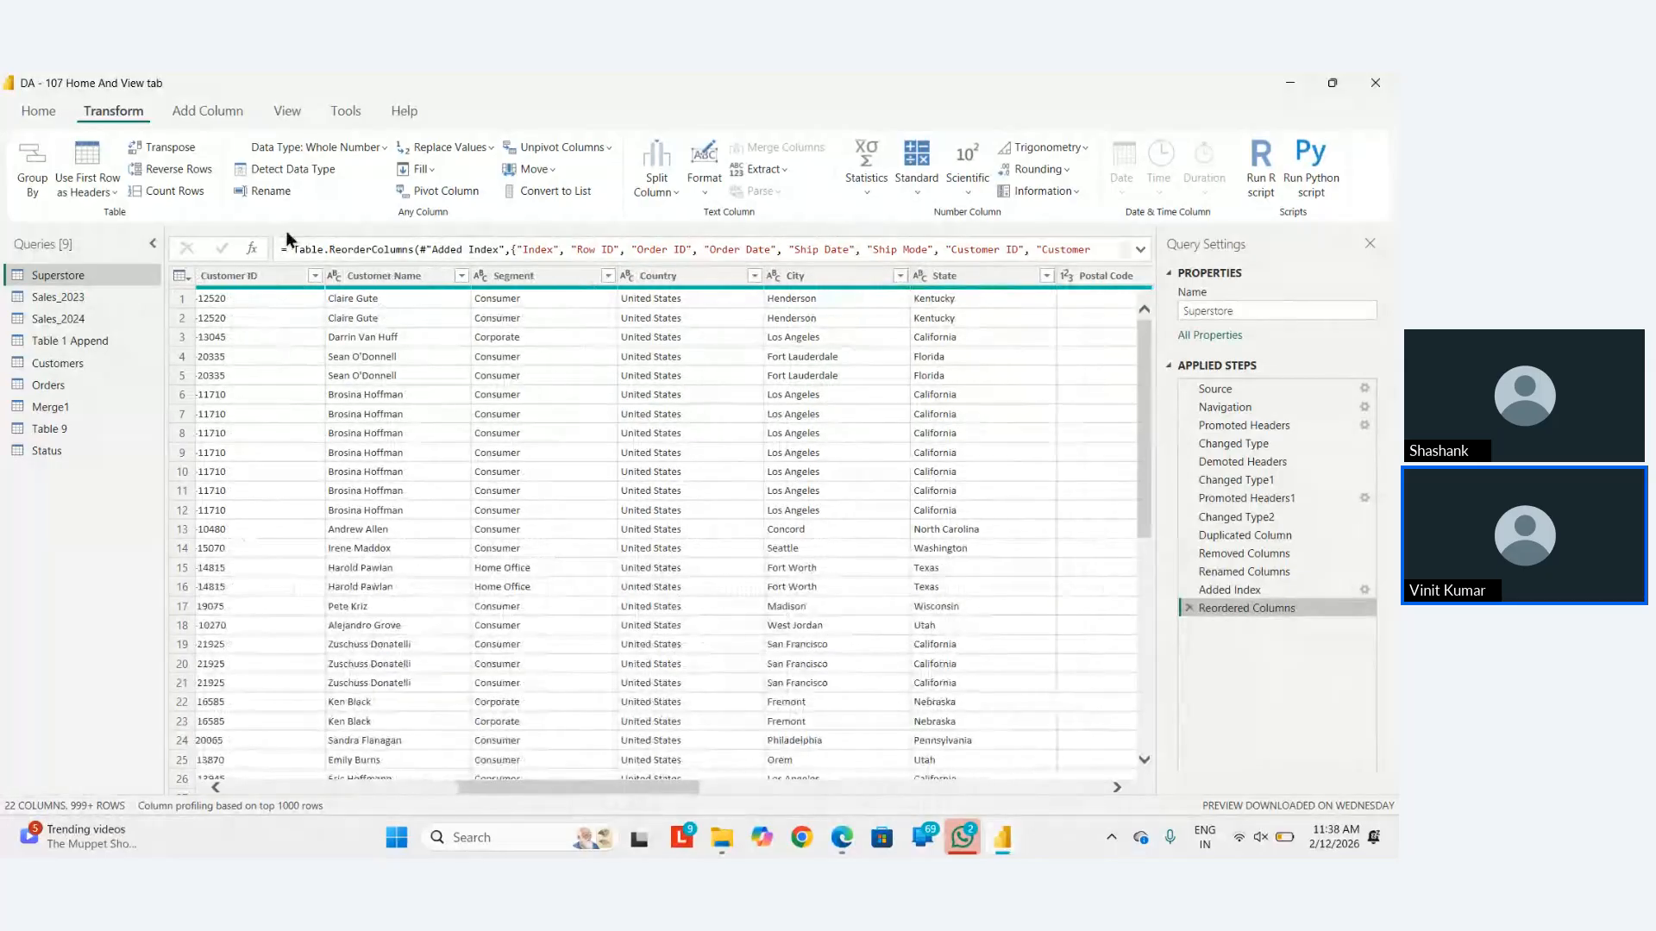
left_click(367, 274)
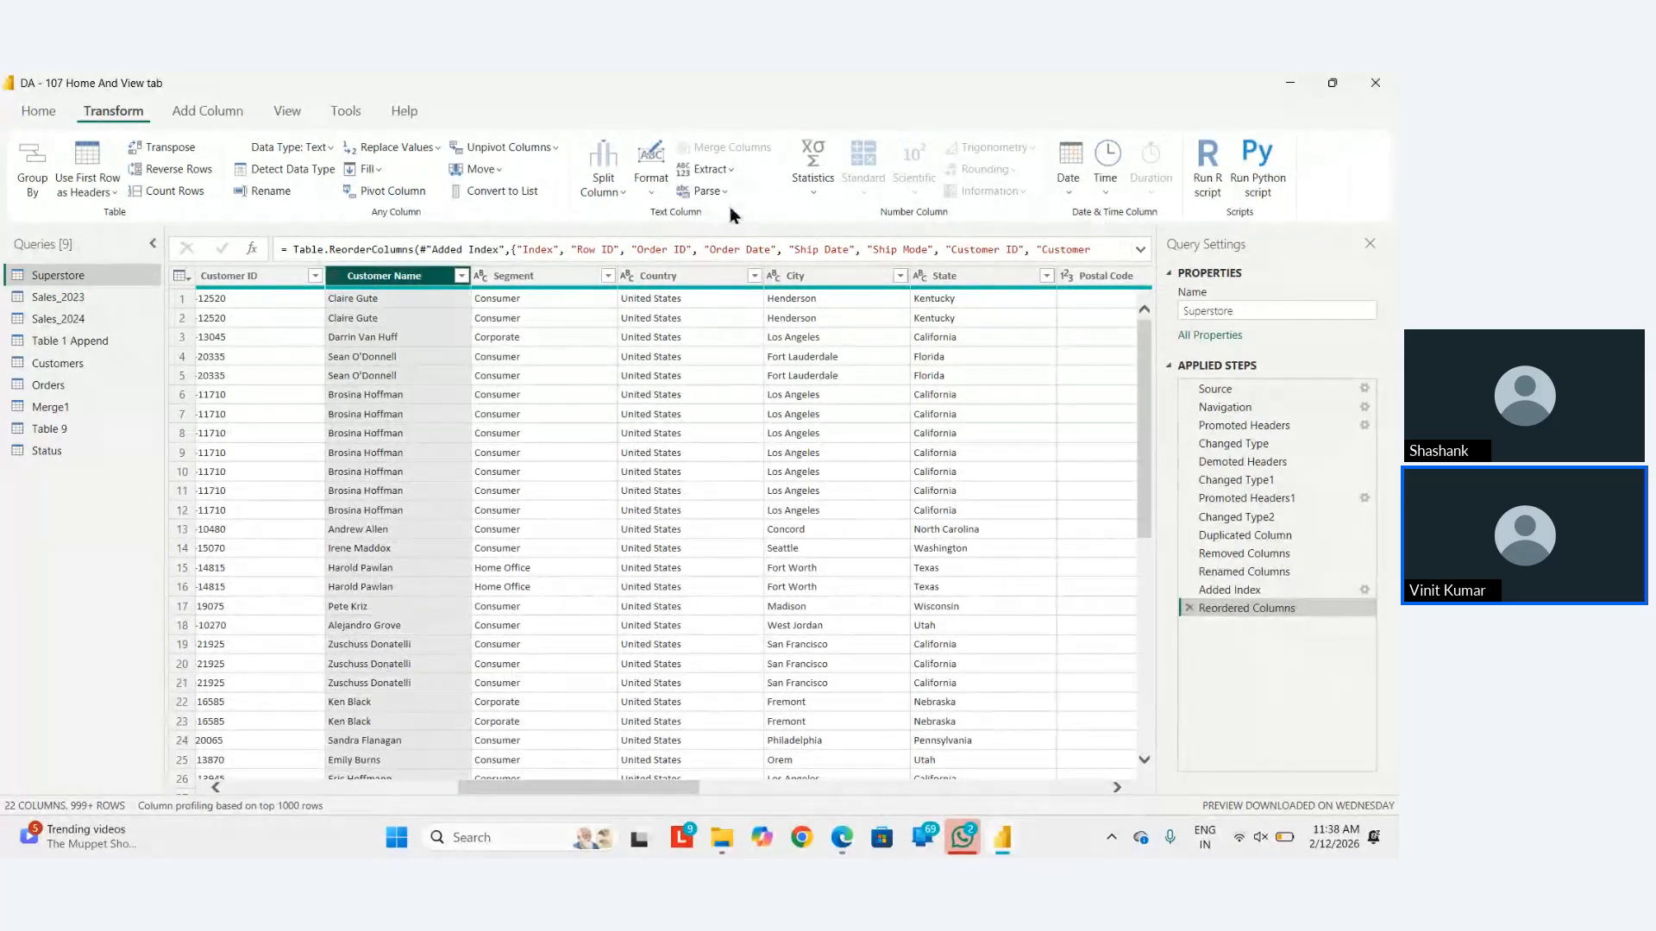
left_click(657, 193)
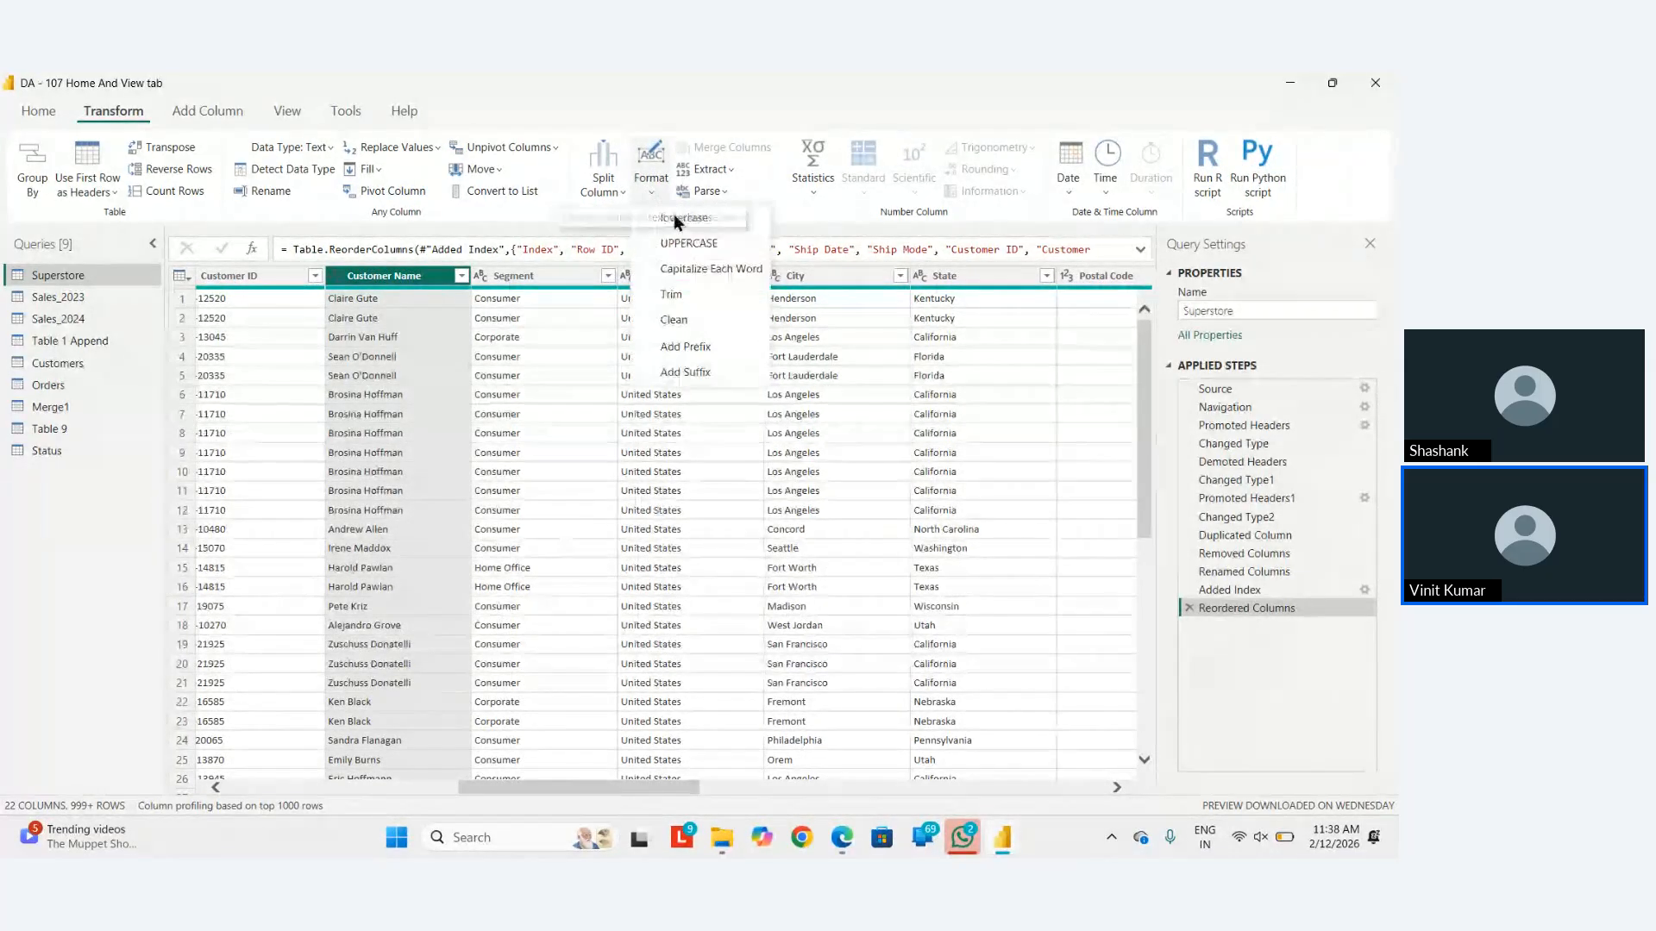
left_click(701, 217)
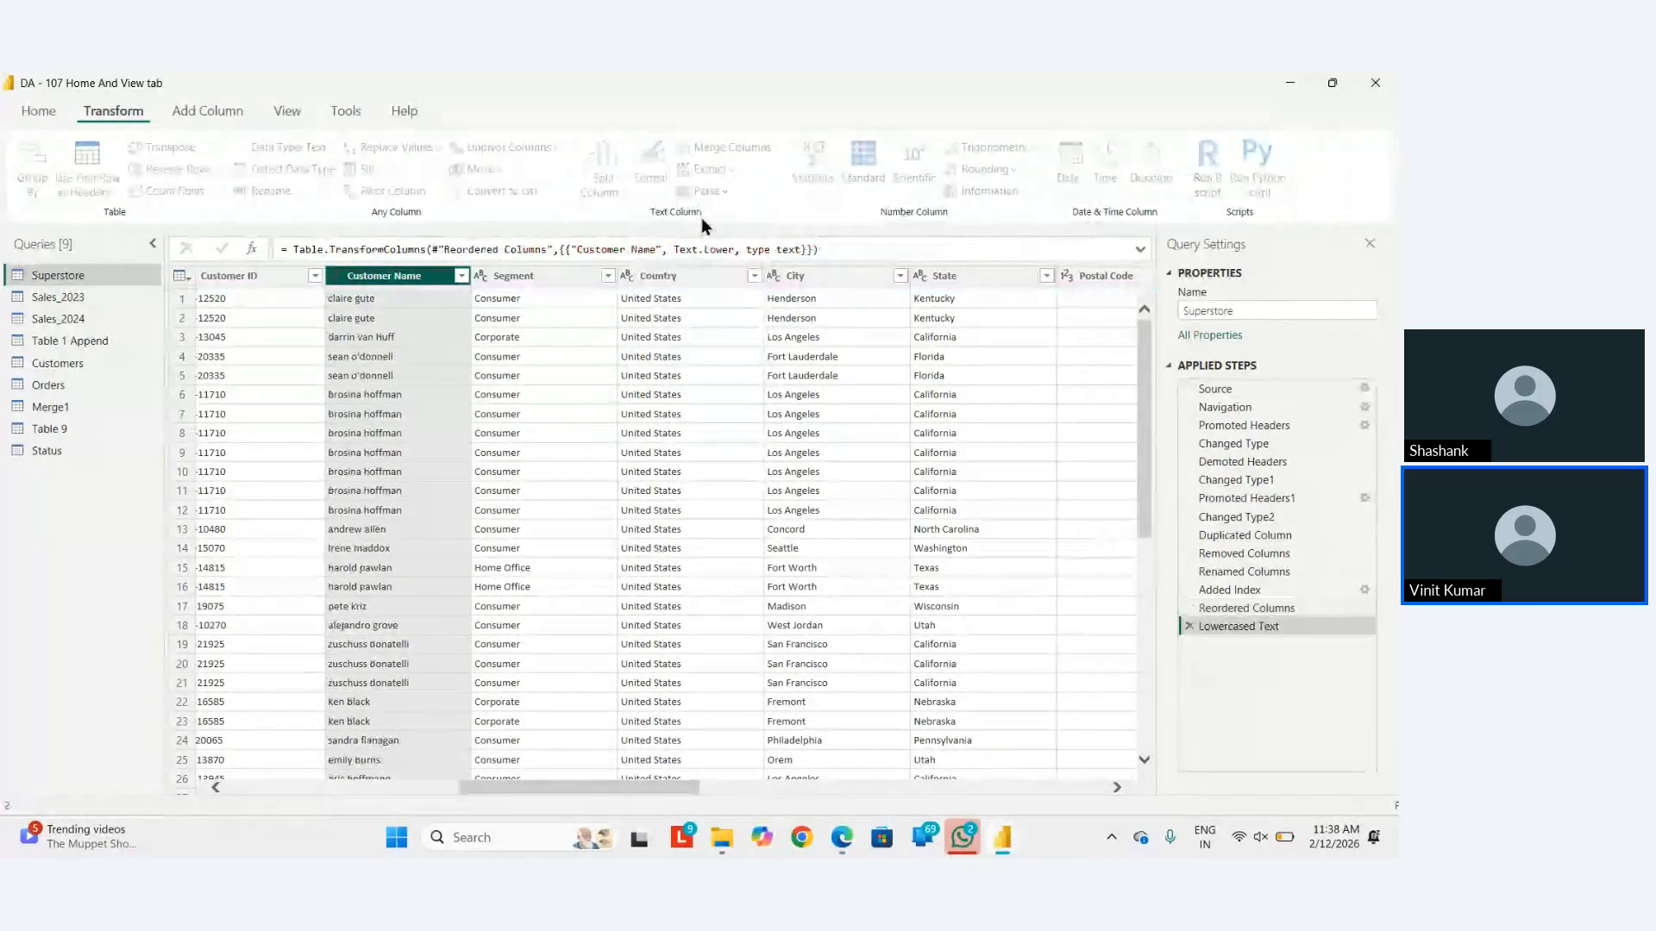
Split the lowercased Customer Name column by lowercase to uppercase.
left_click(32, 114)
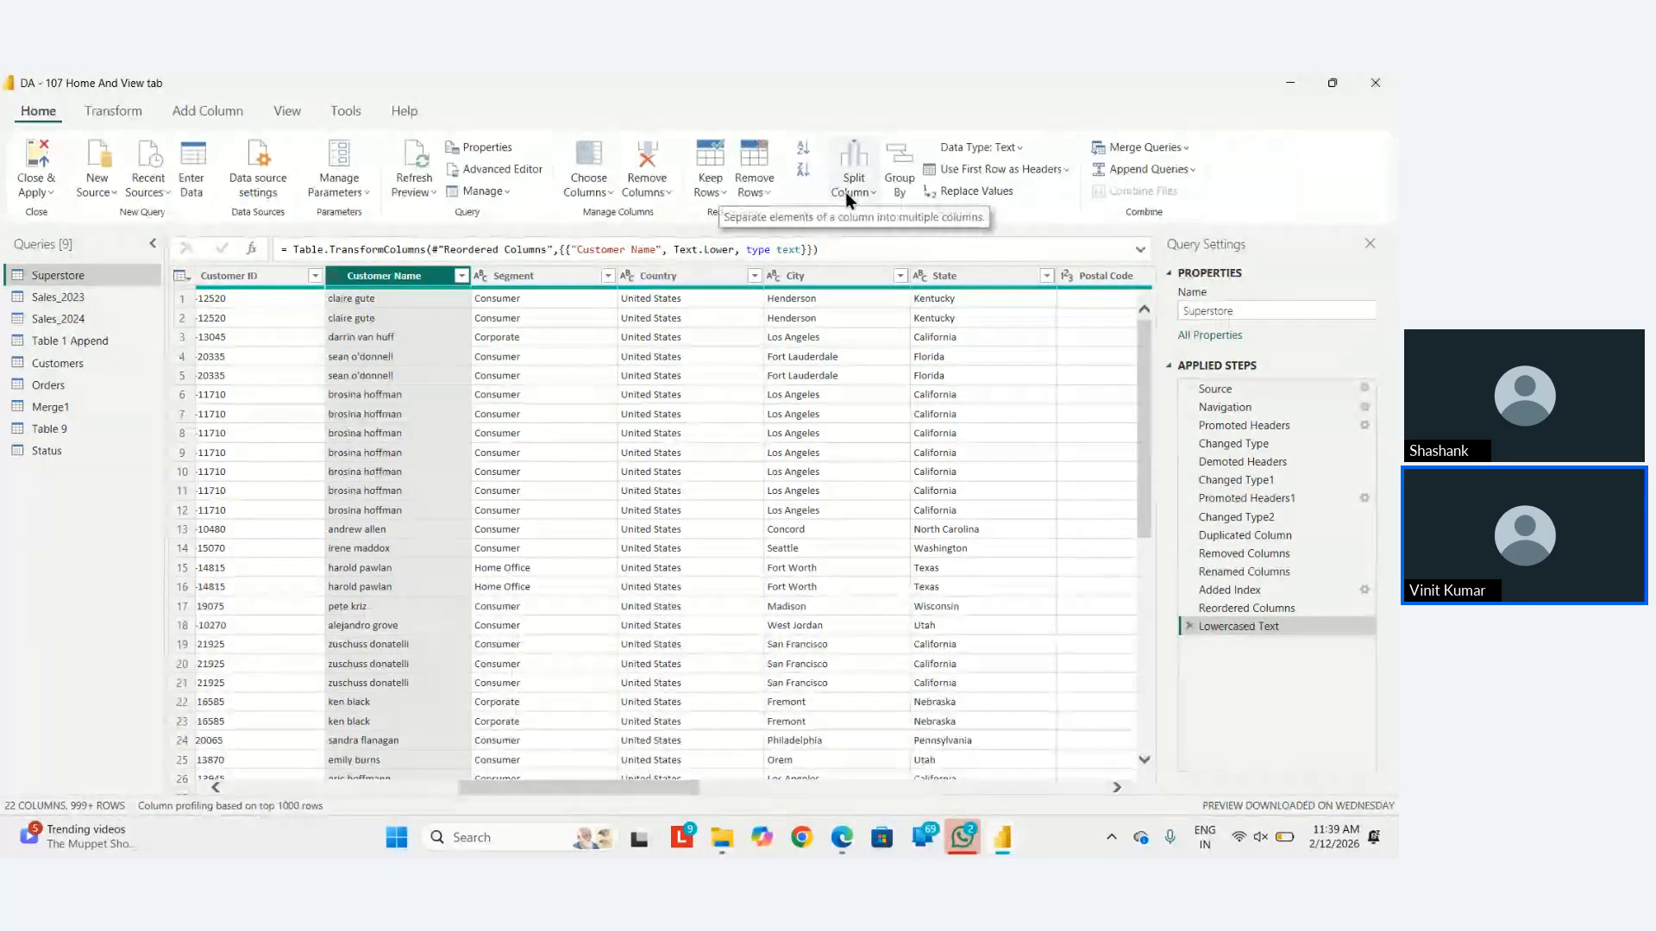
left_click(849, 191)
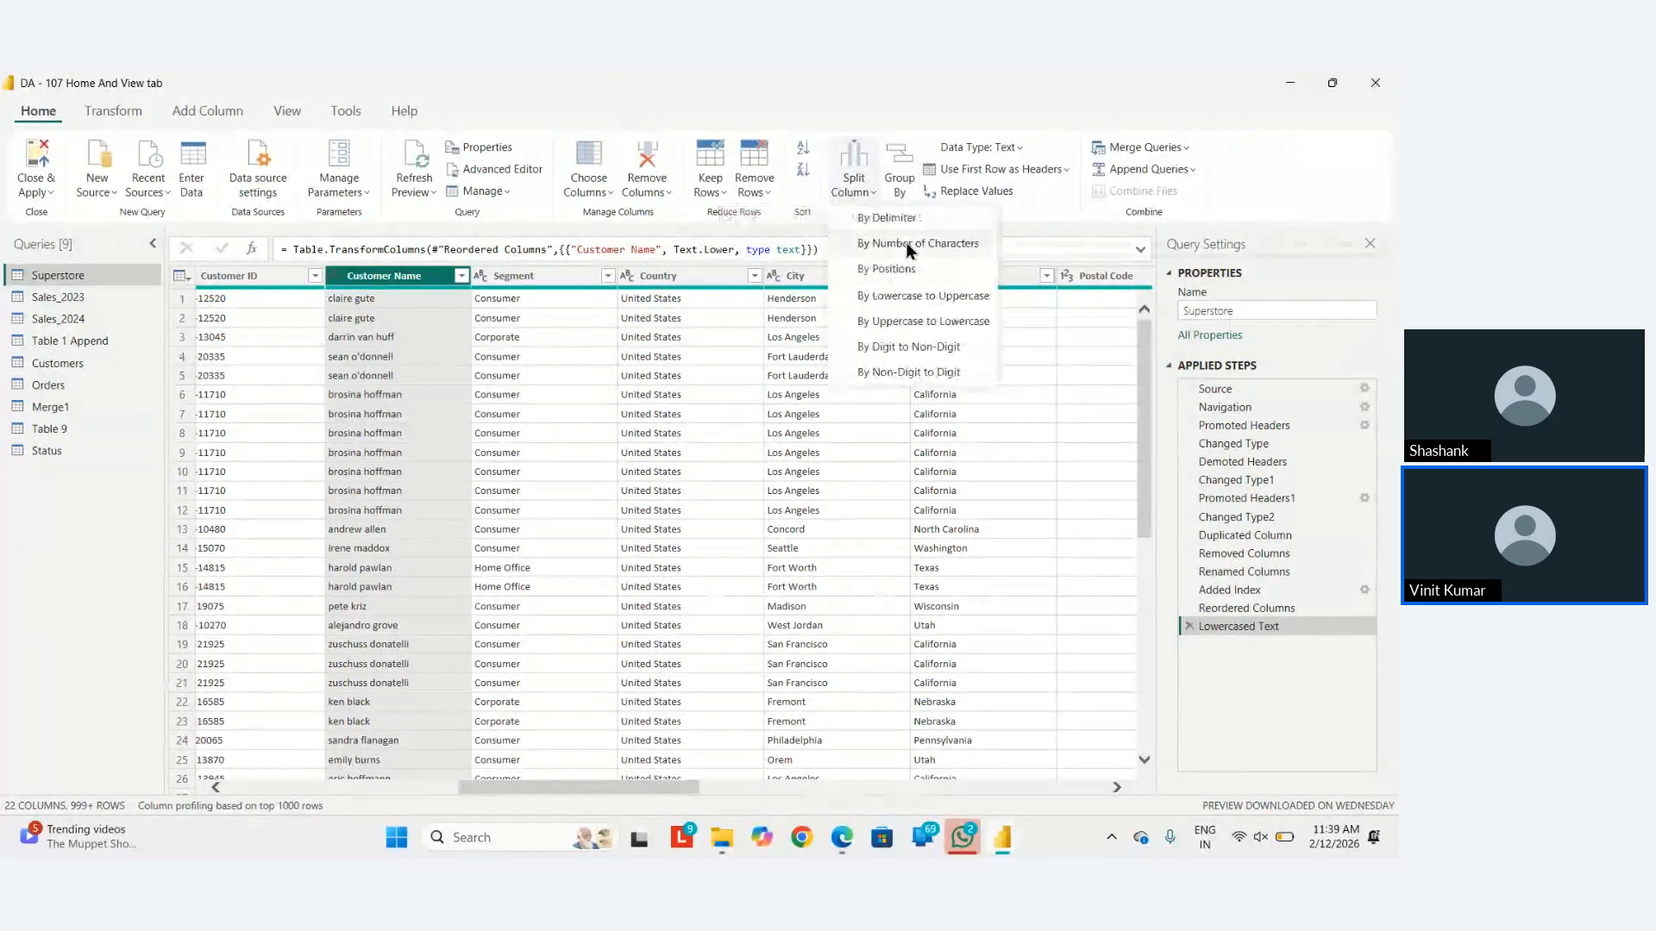
left_click(915, 304)
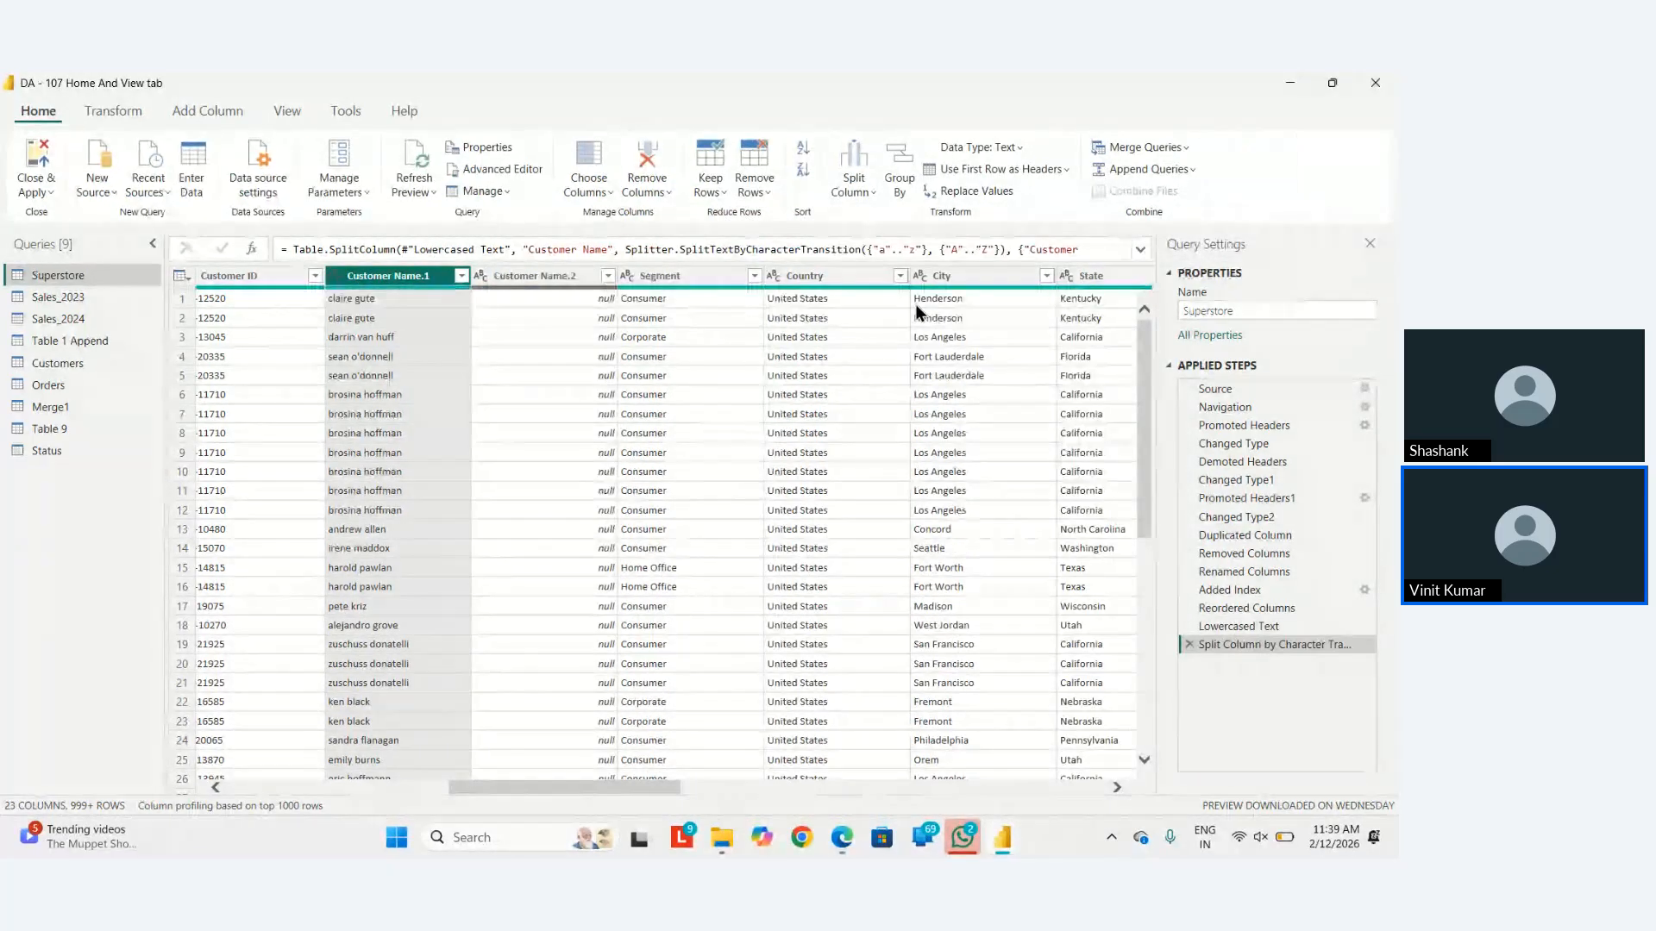